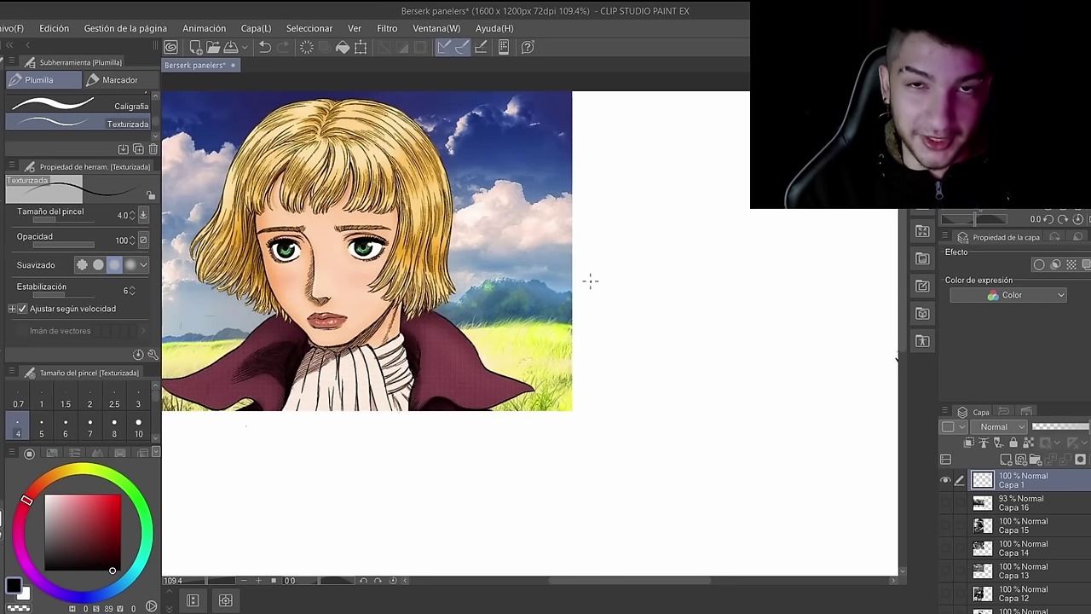
{"action": "left_click_drag", "start_coordinate": [568, 585], "coordinate": [547, 584]}
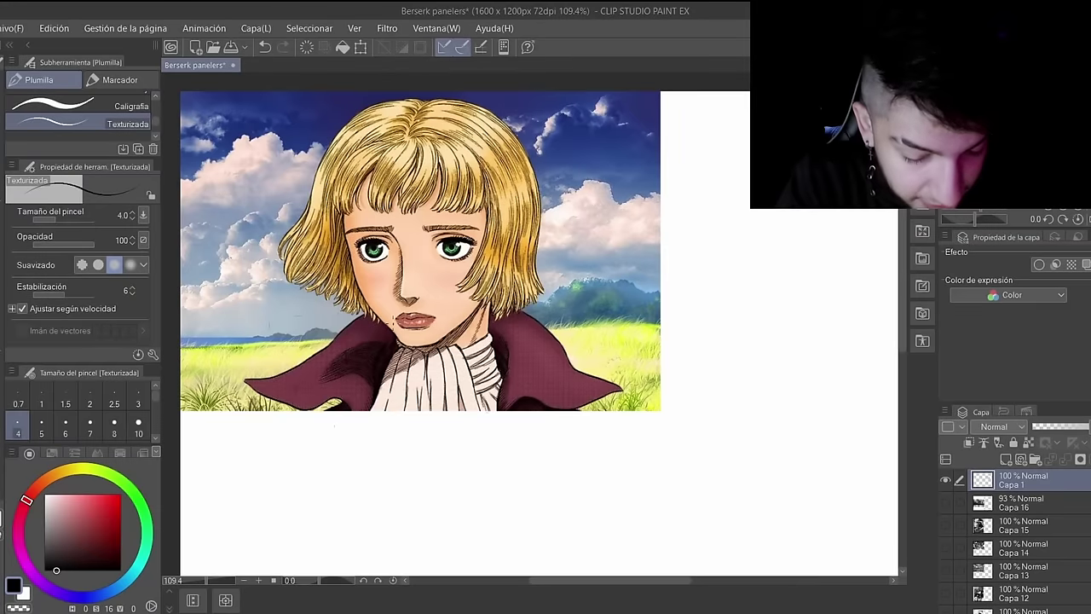
{"action": "scroll", "coordinate": [393, 322], "scroll_direction": "up", "scroll_amount": 2}
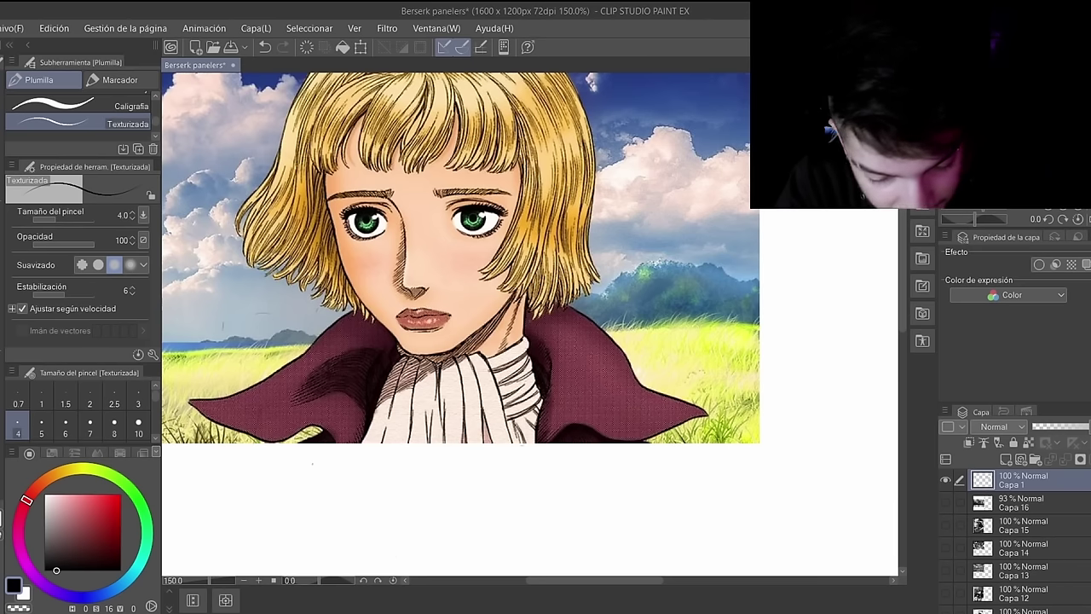
{"action": "left_click_drag", "start_coordinate": [797, 220], "coordinate": [802, 290]}
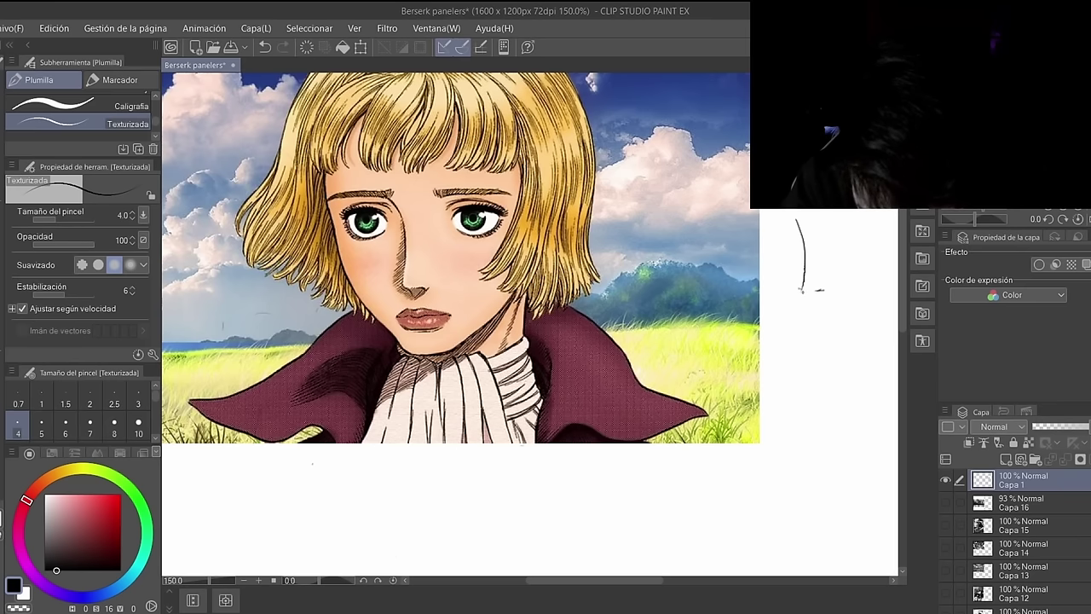
{"action": "left_click_drag", "start_coordinate": [801, 277], "coordinate": [799, 288]}
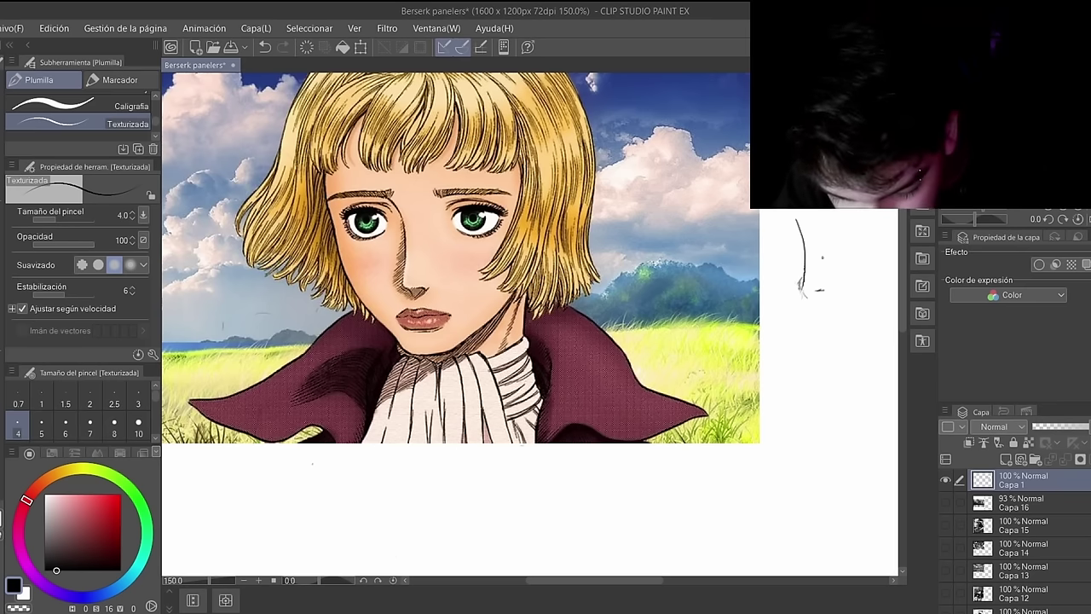
{"action": "key", "text": "ctrl+z"}
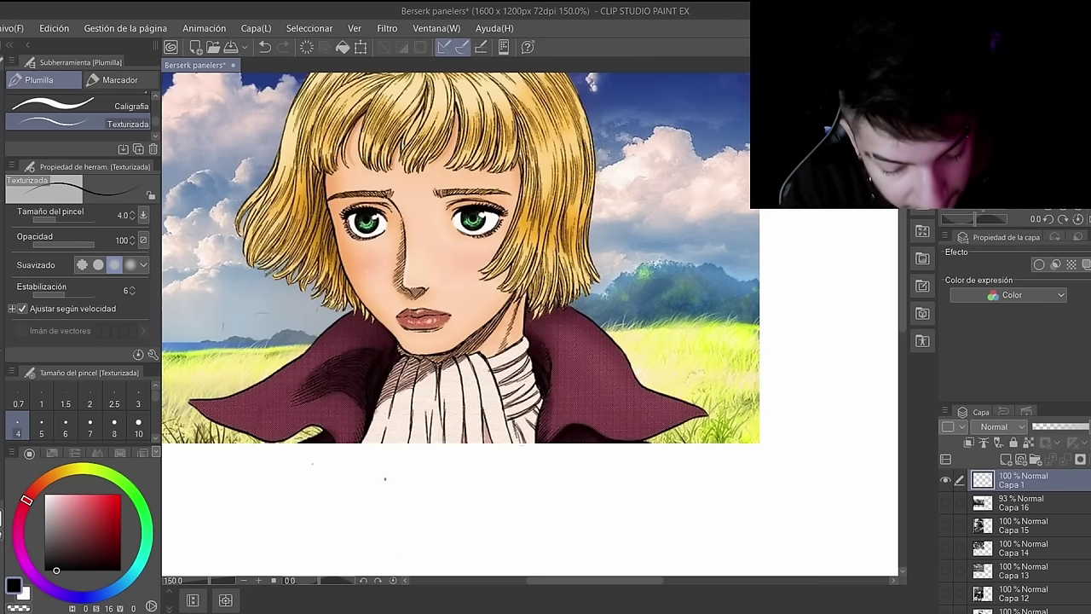
{"action": "mouse_move", "coordinate": [360, 486]}
{"action": "left_mouse_down"}
{"action": "mouse_move", "coordinate": [377, 490]}
{"action": "mouse_move", "coordinate": [353, 489]}
{"action": "left_mouse_up"}
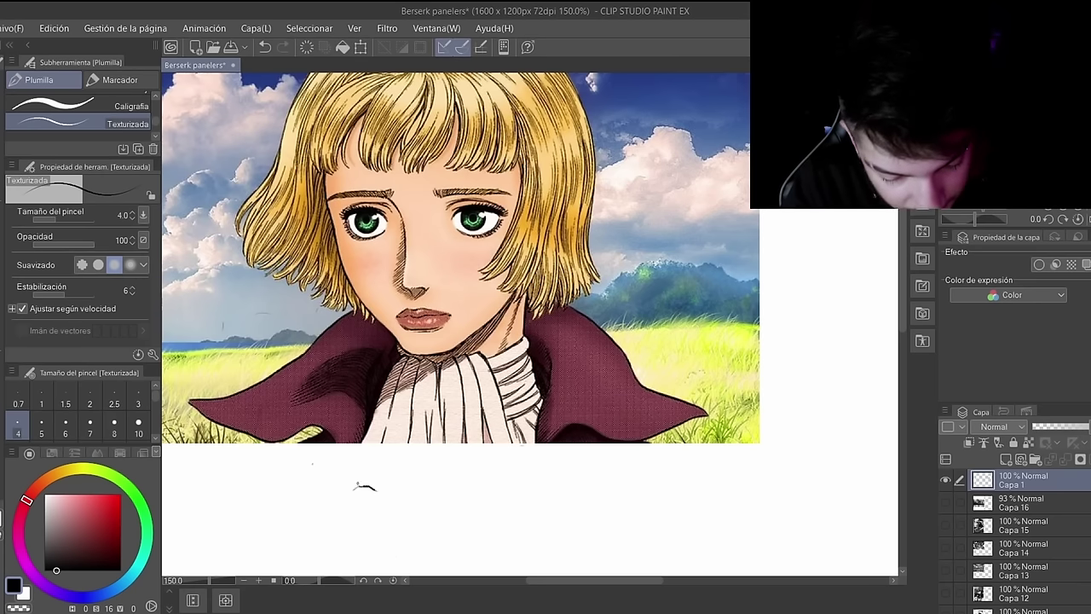
{"action": "key", "text": "e"}
{"action": "mouse_move", "coordinate": [358, 487]}
{"action": "left_mouse_down"}
{"action": "mouse_move", "coordinate": [391, 488]}
{"action": "mouse_move", "coordinate": [365, 486]}
{"action": "left_mouse_up"}
{"action": "left_click_drag", "start_coordinate": [366, 478], "coordinate": [371, 480]}
{"action": "left_click_drag", "start_coordinate": [362, 503], "coordinate": [385, 482]}
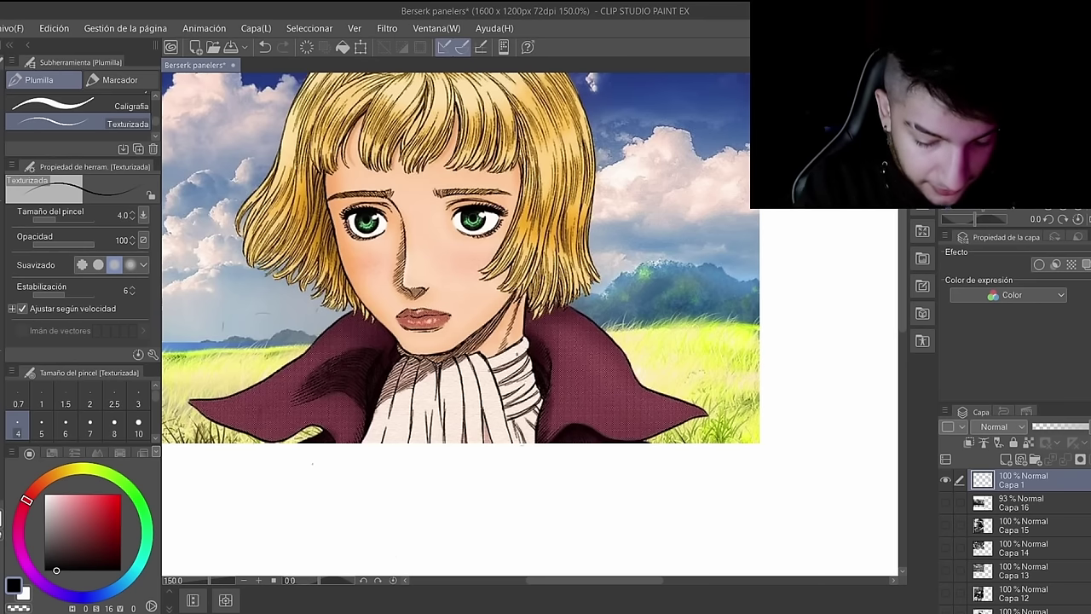
{"action": "scroll", "coordinate": [460, 290], "scroll_direction": "up", "scroll_amount": 2}
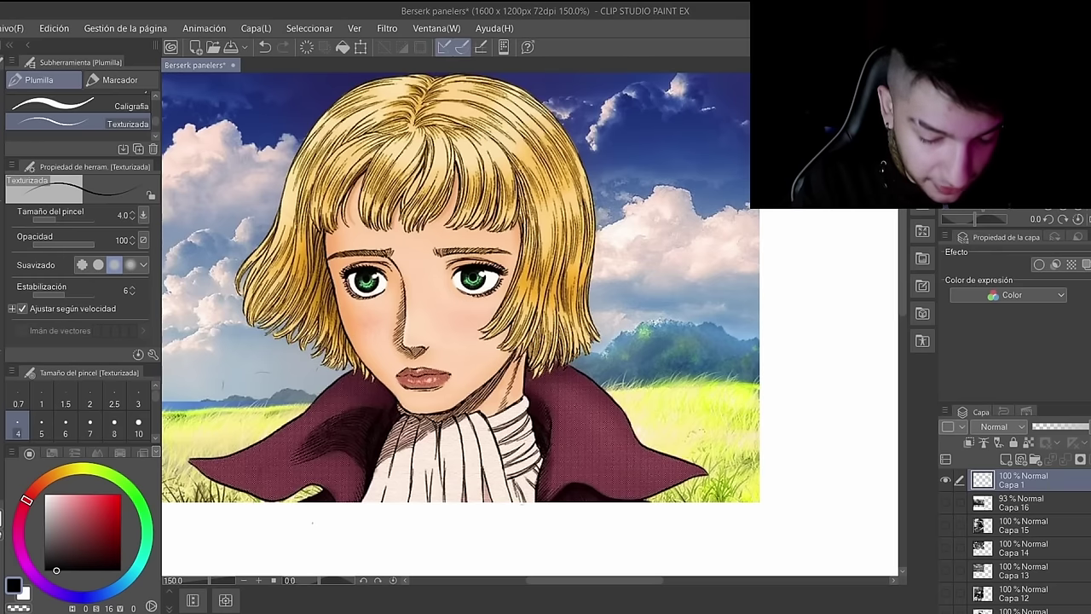
{"action": "left_click_drag", "start_coordinate": [814, 256], "coordinate": [833, 351]}
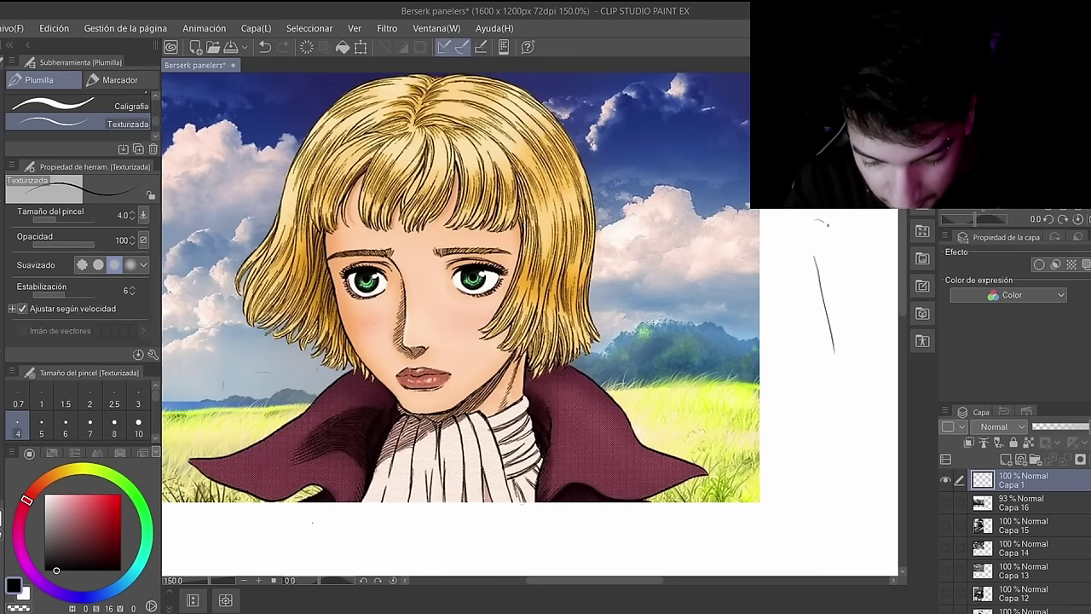
{"action": "left_click_drag", "start_coordinate": [816, 220], "coordinate": [859, 352]}
{"action": "left_click_drag", "start_coordinate": [787, 249], "coordinate": [827, 291]}
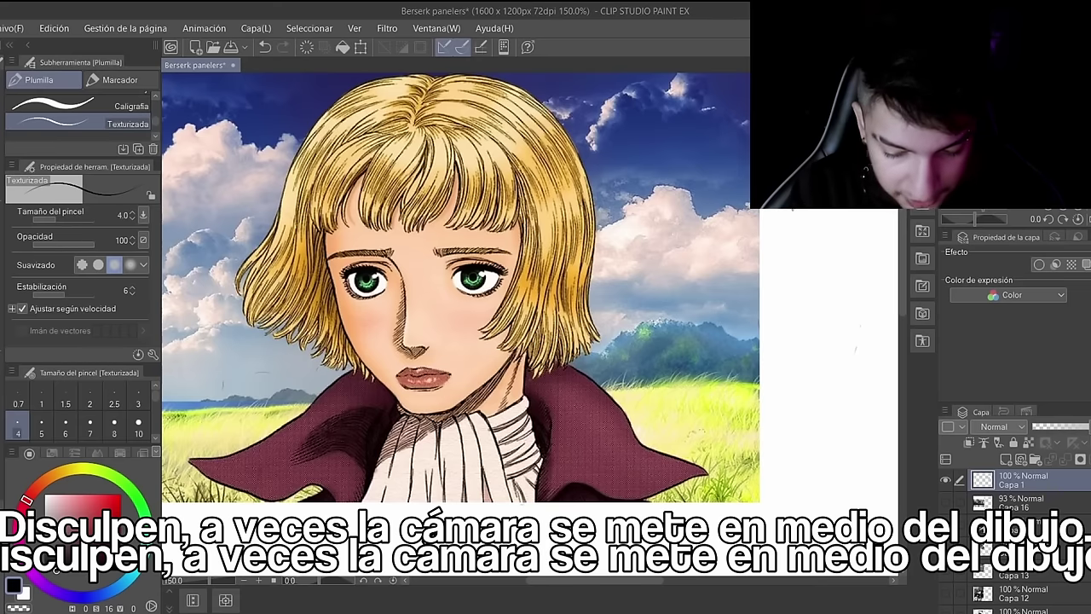
Step: Draw a large round eye with its iris beside the illustration, and a small oval eye with a dot pupil and slanted eyebrow below it
{"action": "mouse_move", "coordinate": [790, 211]}
{"action": "left_mouse_down"}
{"action": "mouse_move", "coordinate": [836, 211]}
{"action": "mouse_move", "coordinate": [786, 232]}
{"action": "left_mouse_up"}
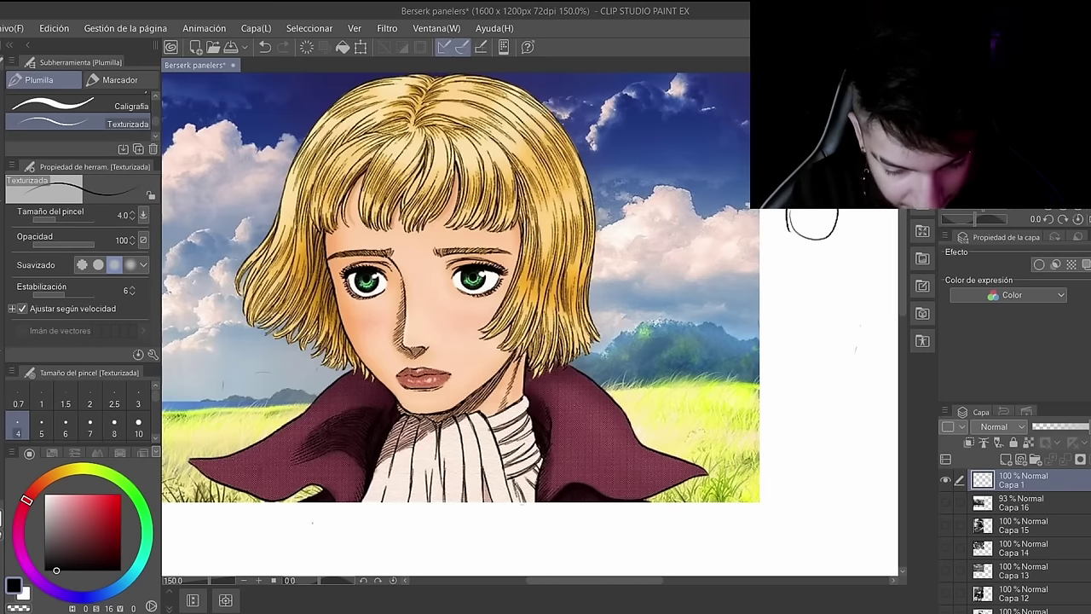
{"action": "left_click_drag", "start_coordinate": [803, 216], "coordinate": [816, 214]}
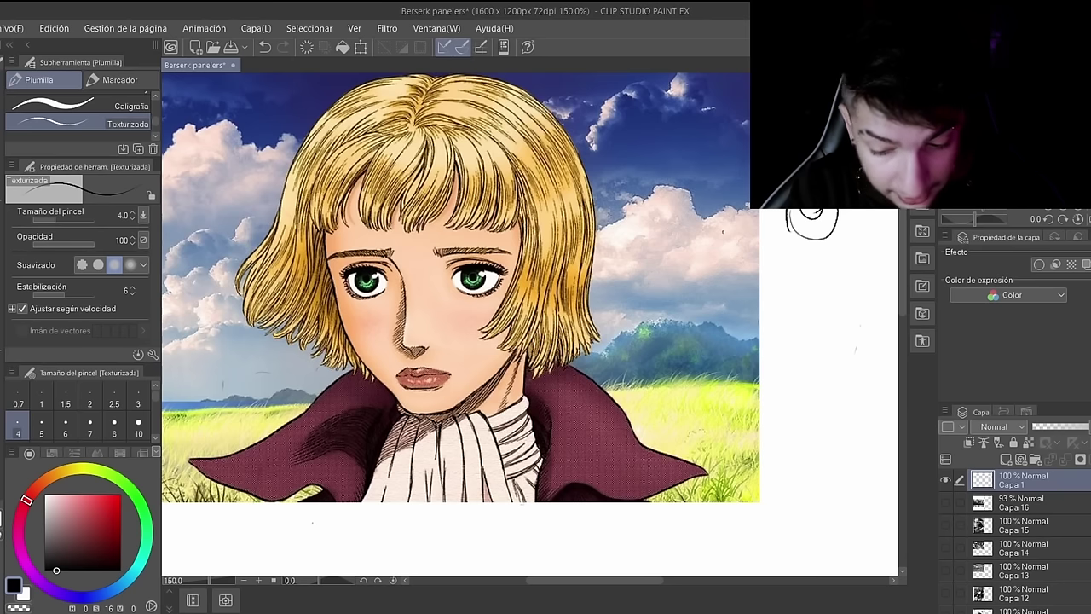
{"action": "mouse_move", "coordinate": [802, 368]}
{"action": "left_mouse_down"}
{"action": "mouse_move", "coordinate": [828, 368]}
{"action": "mouse_move", "coordinate": [839, 328]}
{"action": "left_mouse_up"}
{"action": "left_click", "coordinate": [818, 379]}
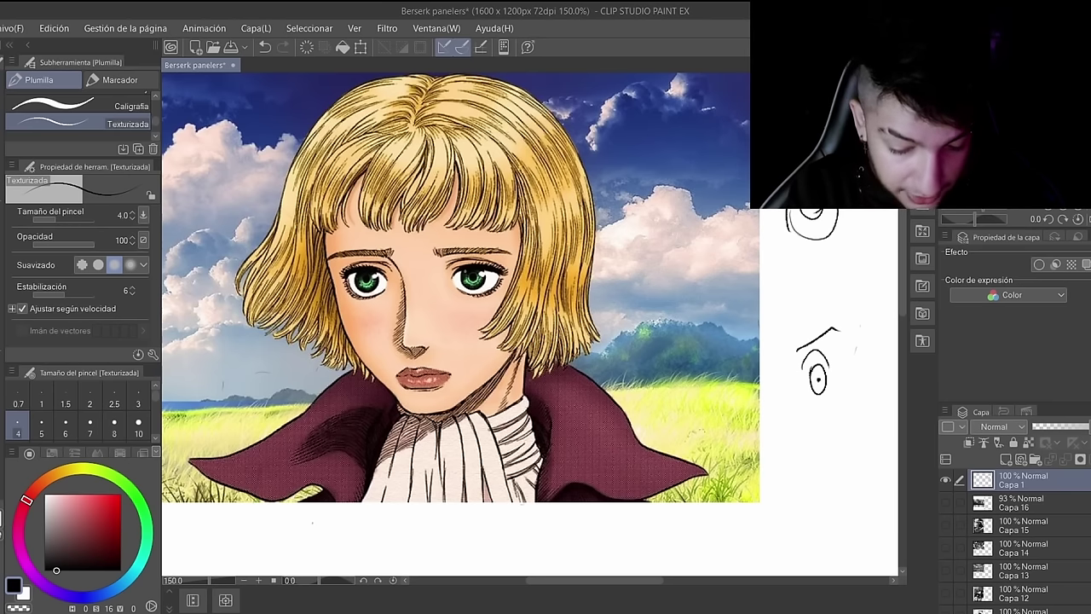
Step: Rework the larger eye's lower outline into a thin line and add short lower lashes near its outer corner
{"action": "key", "text": "ctrl+z"}
{"action": "left_click_drag", "start_coordinate": [790, 213], "coordinate": [835, 232]}
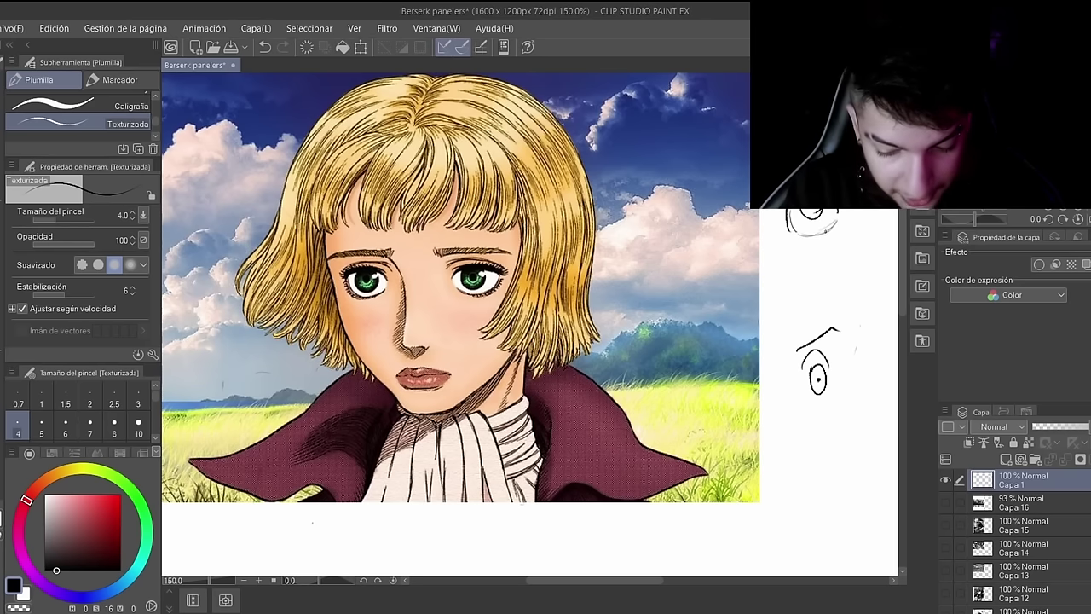
{"action": "mouse_move", "coordinate": [828, 226]}
{"action": "left_mouse_down"}
{"action": "mouse_move", "coordinate": [836, 234]}
{"action": "mouse_move", "coordinate": [811, 237]}
{"action": "left_mouse_up"}
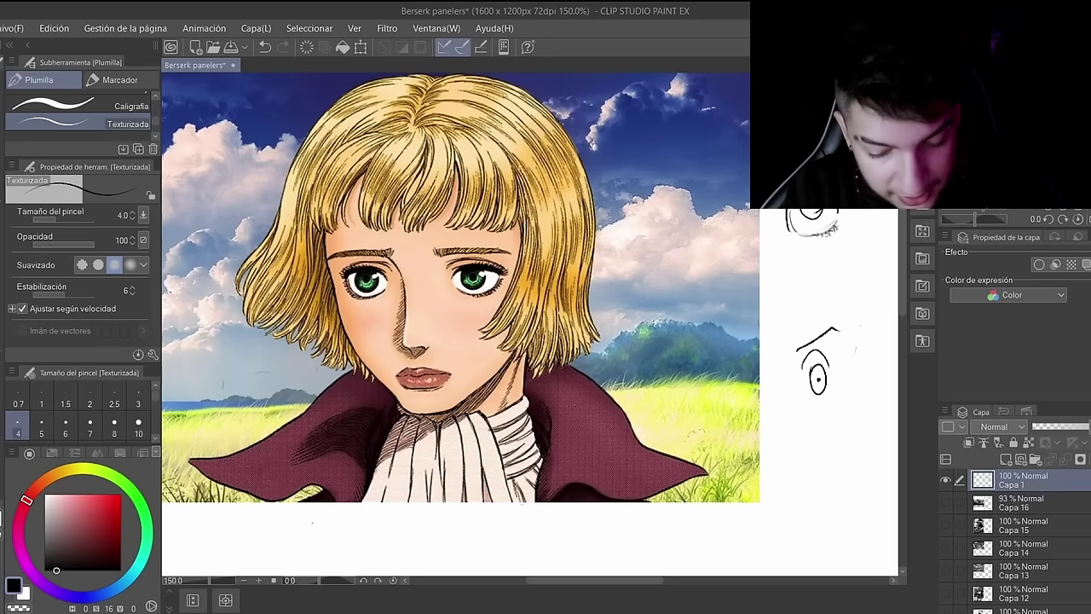
{"action": "mouse_move", "coordinate": [486, 290]}
{"action": "left_mouse_down"}
{"action": "mouse_move", "coordinate": [464, 297]}
{"action": "mouse_move", "coordinate": [482, 296]}
{"action": "left_mouse_up"}
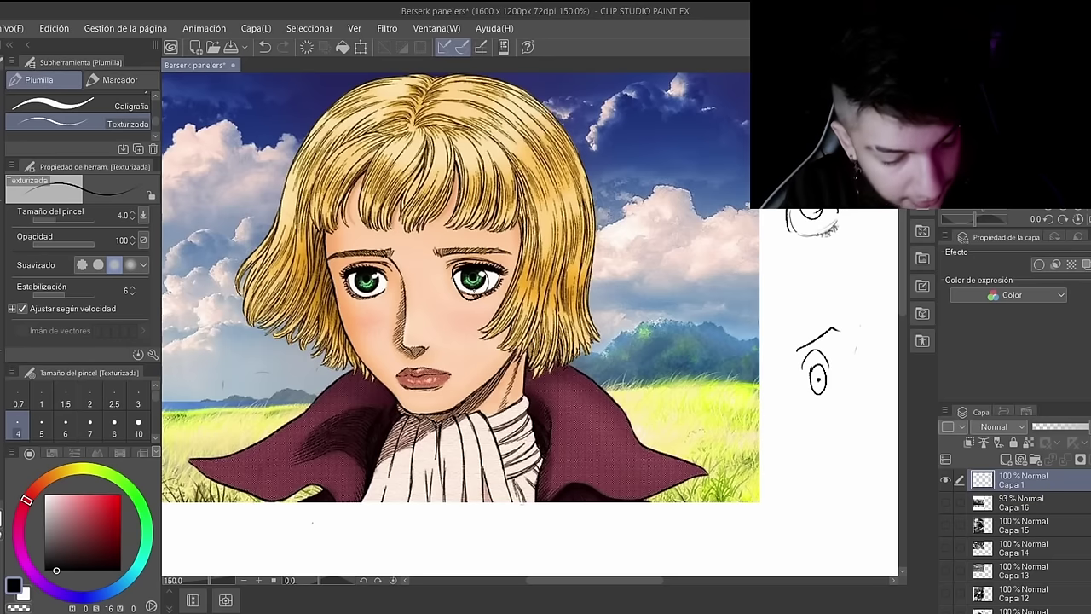
{"action": "key", "text": "ctrl+z"}
{"action": "key", "text": "ctrl+z"}
{"action": "key", "text": "ctrl+z"}
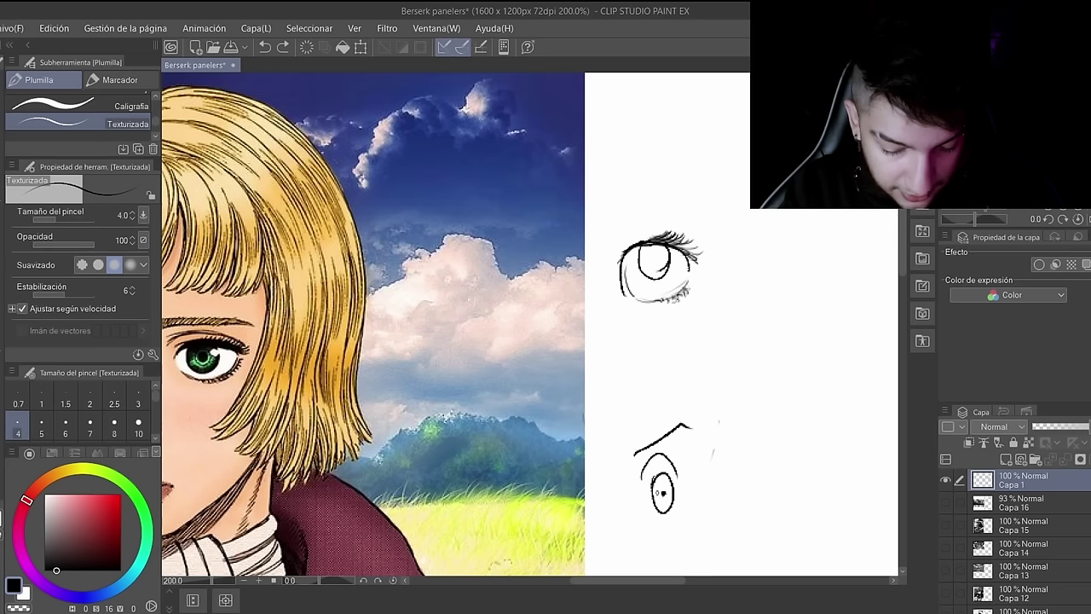
{"action": "left_click_drag", "start_coordinate": [661, 496], "coordinate": [660, 477]}
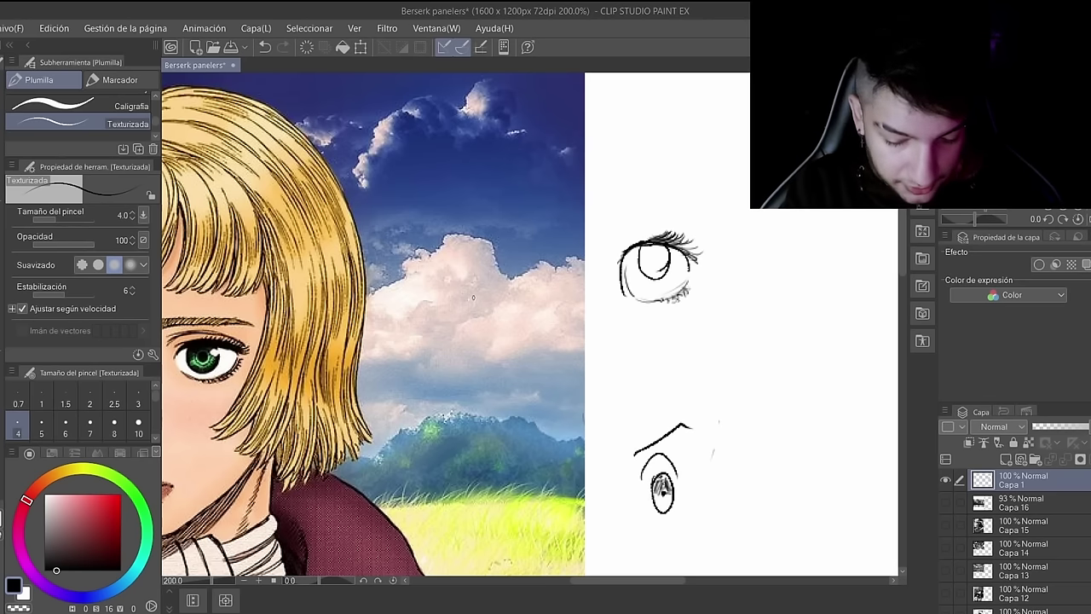
{"action": "key", "text": "ctrl+z"}
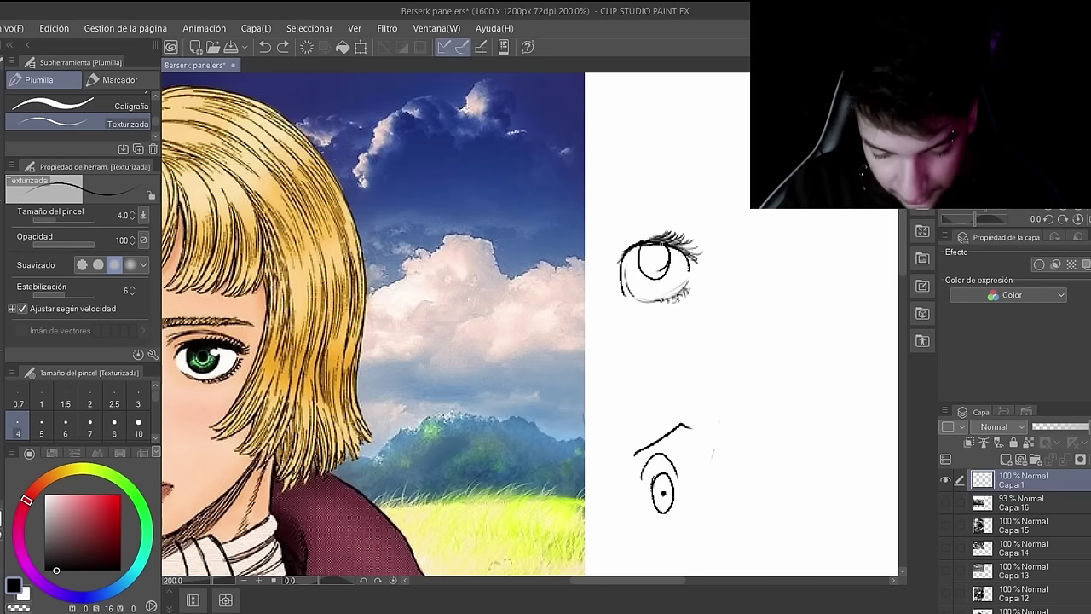
Step: Draw a dark pupil and hatch the iris of the larger eye, adding faint strokes at 21% opacity on layer Capa 17
{"action": "left_click_drag", "start_coordinate": [654, 259], "coordinate": [659, 264]}
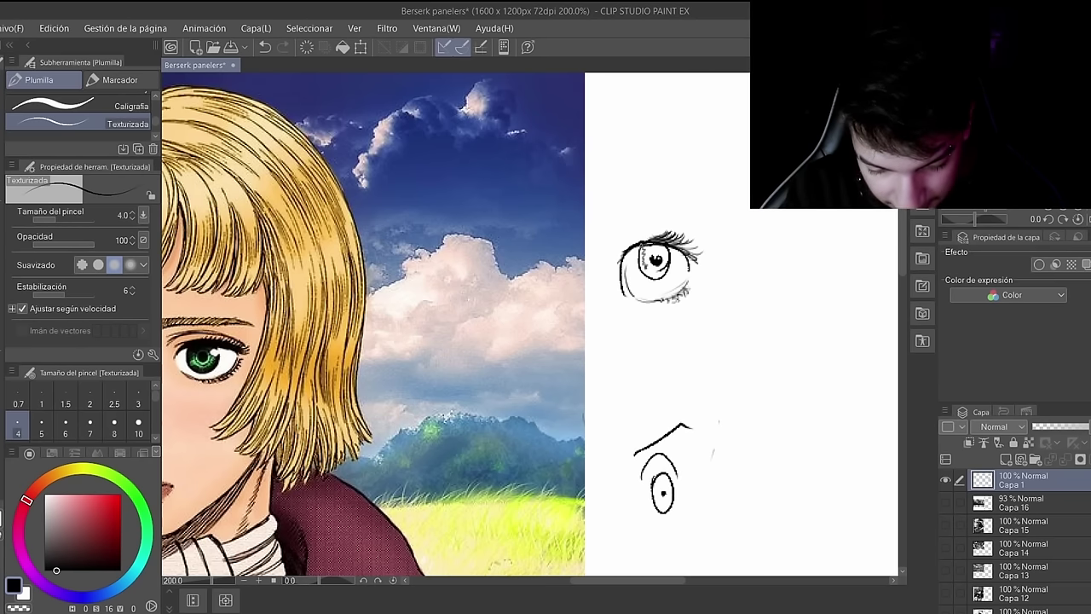
{"action": "mouse_move", "coordinate": [645, 254]}
{"action": "left_mouse_down"}
{"action": "mouse_move", "coordinate": [646, 273]}
{"action": "mouse_move", "coordinate": [671, 252]}
{"action": "left_mouse_up"}
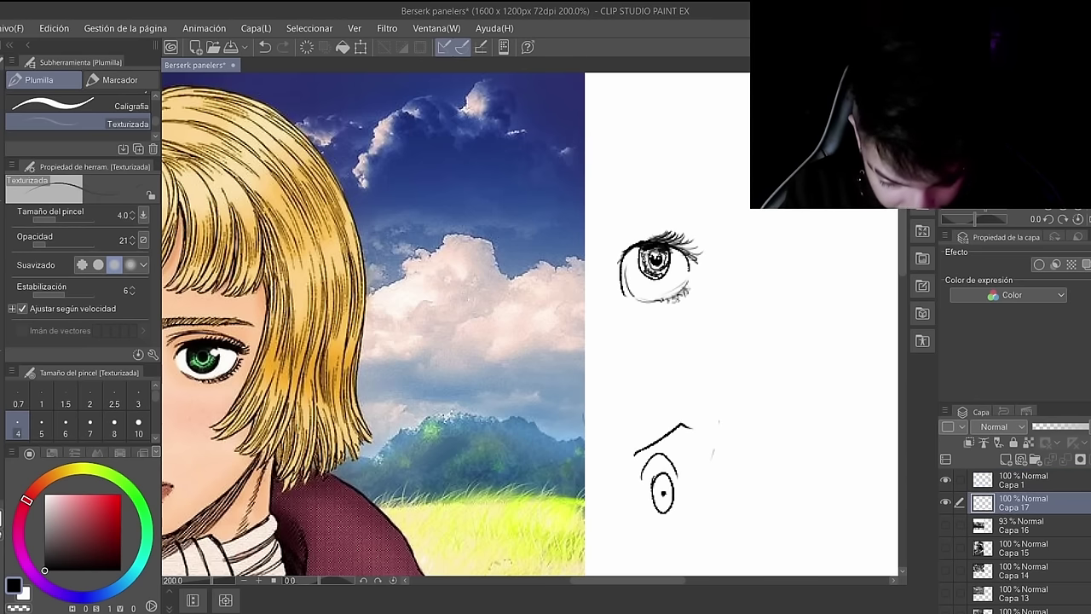
{"action": "left_click_drag", "start_coordinate": [644, 252], "coordinate": [649, 272]}
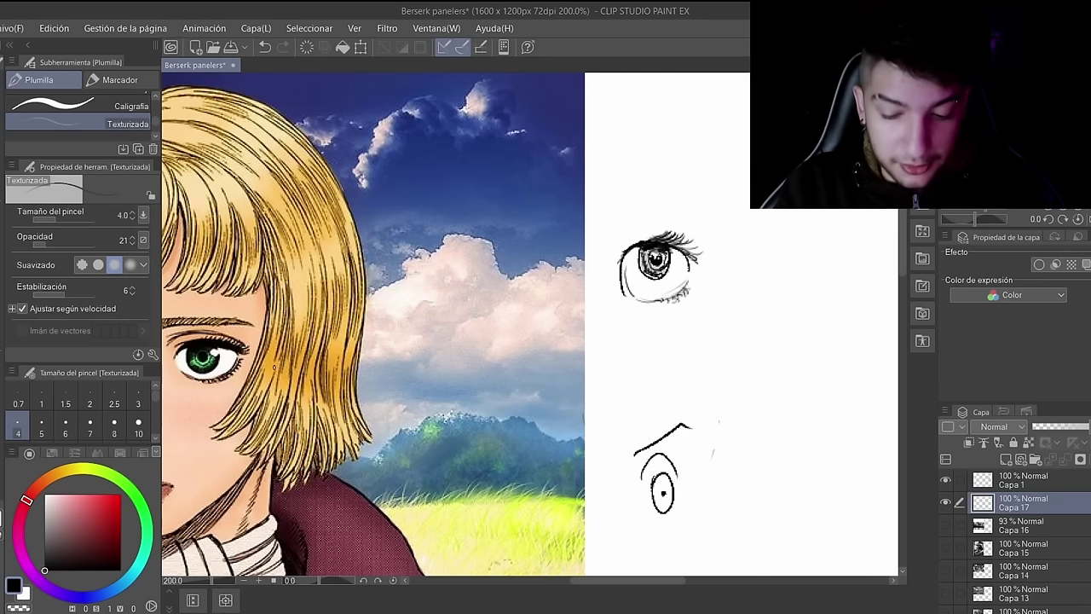
Step: Erase the larger eye's round lower and inner outline on layer Capa 1
{"action": "left_click", "coordinate": [1023, 483]}
{"action": "left_click_drag", "start_coordinate": [748, 119], "coordinate": [740, 198]}
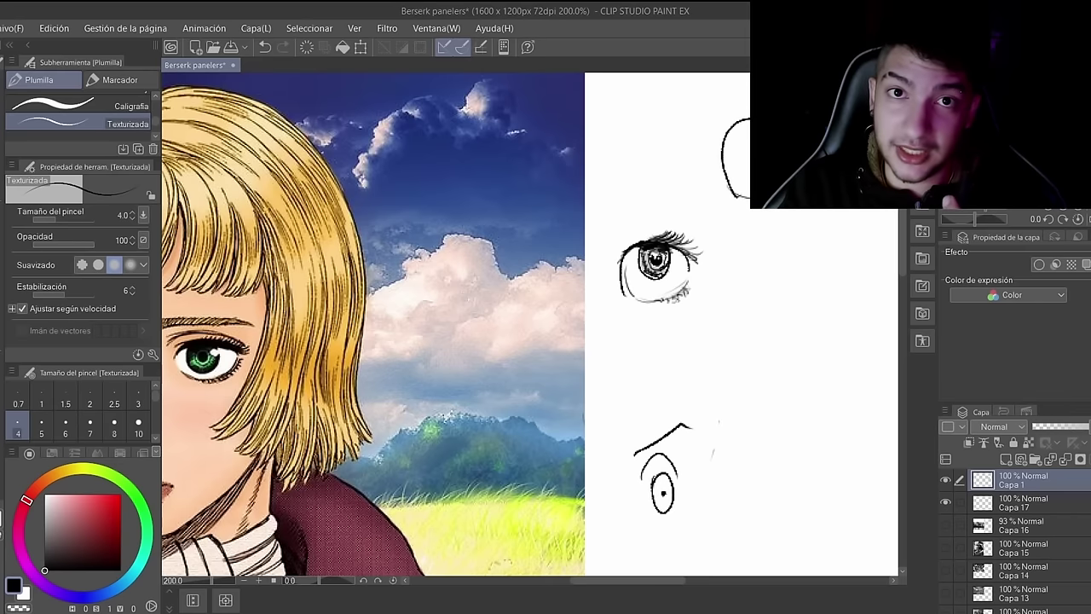
{"action": "key", "text": "ctrl+z"}
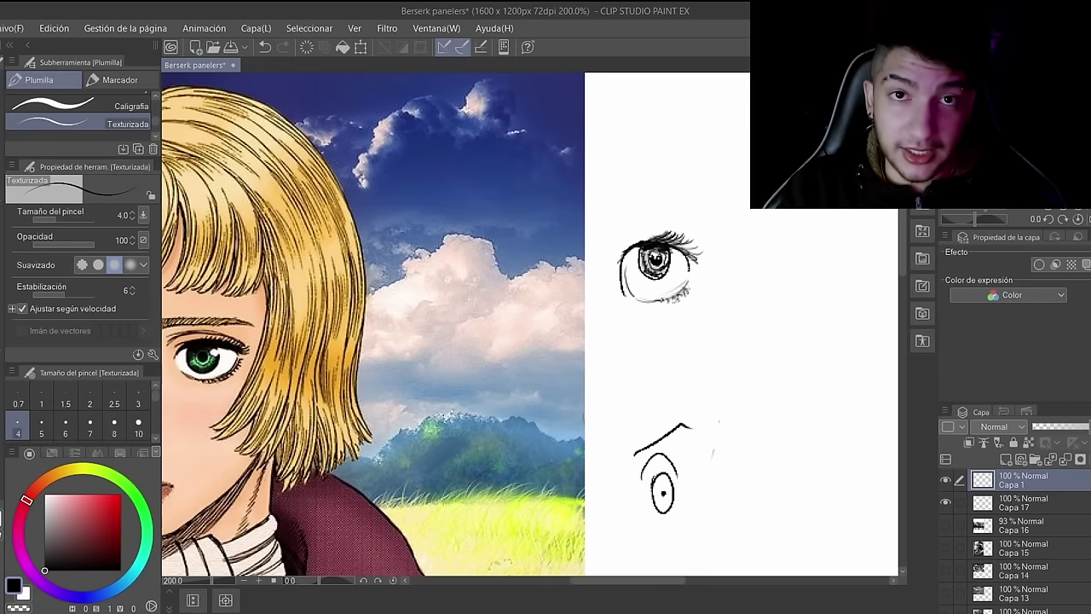
{"action": "key", "text": "e"}
{"action": "mouse_move", "coordinate": [654, 294]}
{"action": "left_mouse_down"}
{"action": "mouse_move", "coordinate": [611, 287]}
{"action": "mouse_move", "coordinate": [613, 273]}
{"action": "left_mouse_up"}
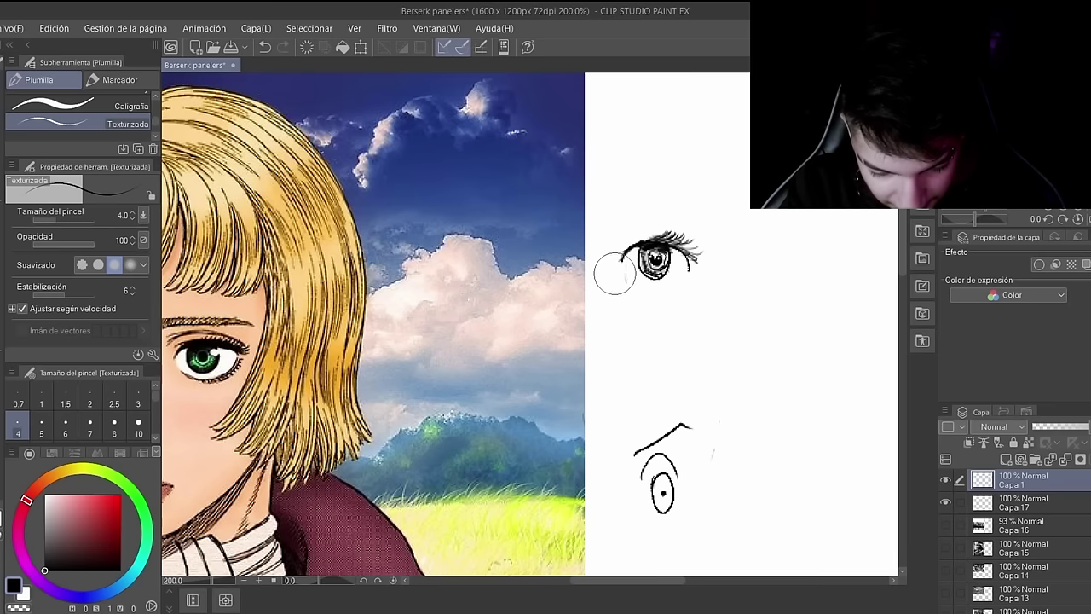
Step: Redraw the larger eye with a thick slanted inner corner, a flatter lower lid and short lower lashes
{"action": "key", "text": "p"}
{"action": "left_click_drag", "start_coordinate": [633, 248], "coordinate": [619, 264]}
{"action": "mouse_move", "coordinate": [636, 246]}
{"action": "left_mouse_down"}
{"action": "mouse_move", "coordinate": [616, 267]}
{"action": "mouse_move", "coordinate": [687, 280]}
{"action": "left_mouse_up"}
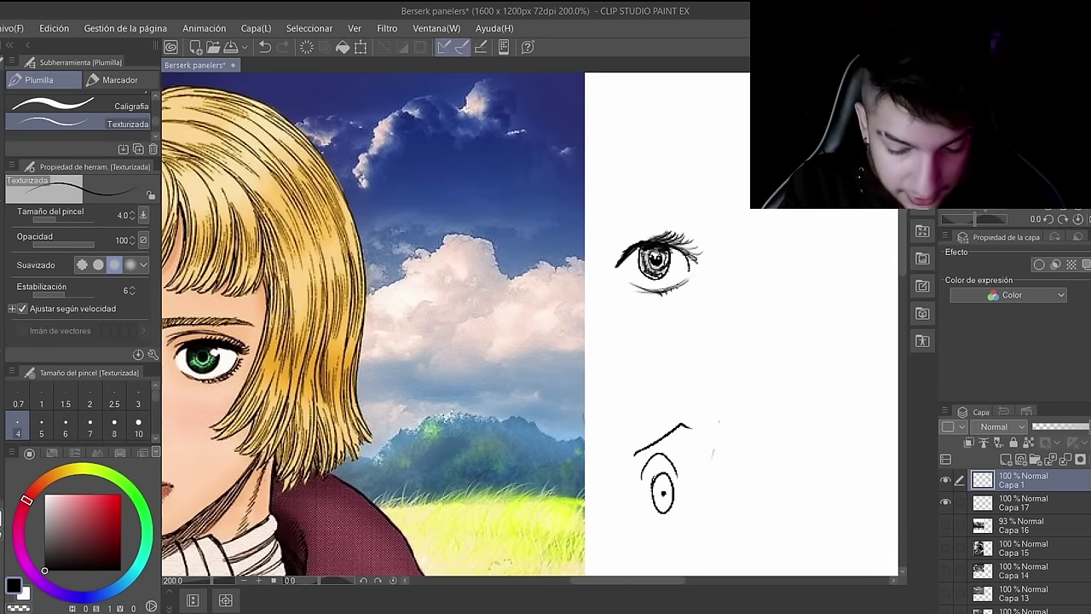
{"action": "left_click_drag", "start_coordinate": [646, 290], "coordinate": [649, 294]}
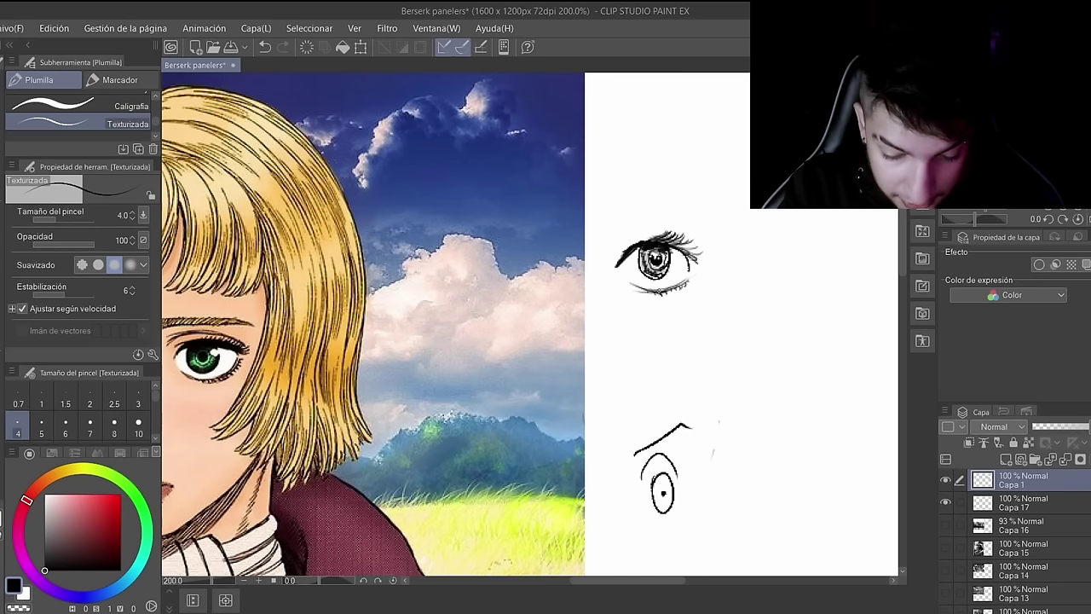
{"action": "left_click_drag", "start_coordinate": [738, 317], "coordinate": [806, 269]}
{"action": "left_click_drag", "start_coordinate": [750, 327], "coordinate": [810, 271]}
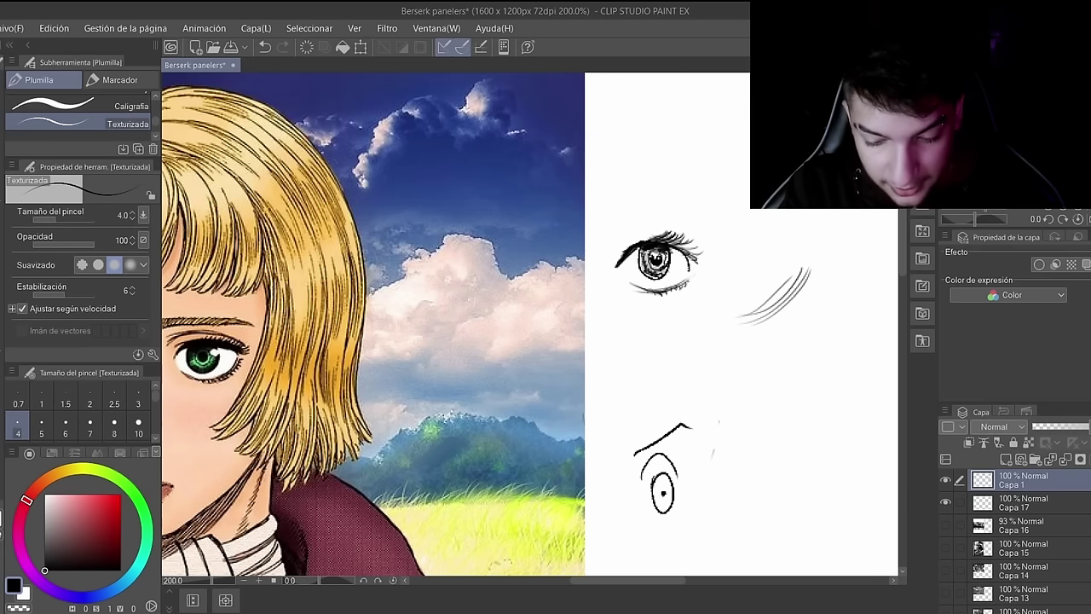
{"action": "left_click_drag", "start_coordinate": [748, 146], "coordinate": [756, 226]}
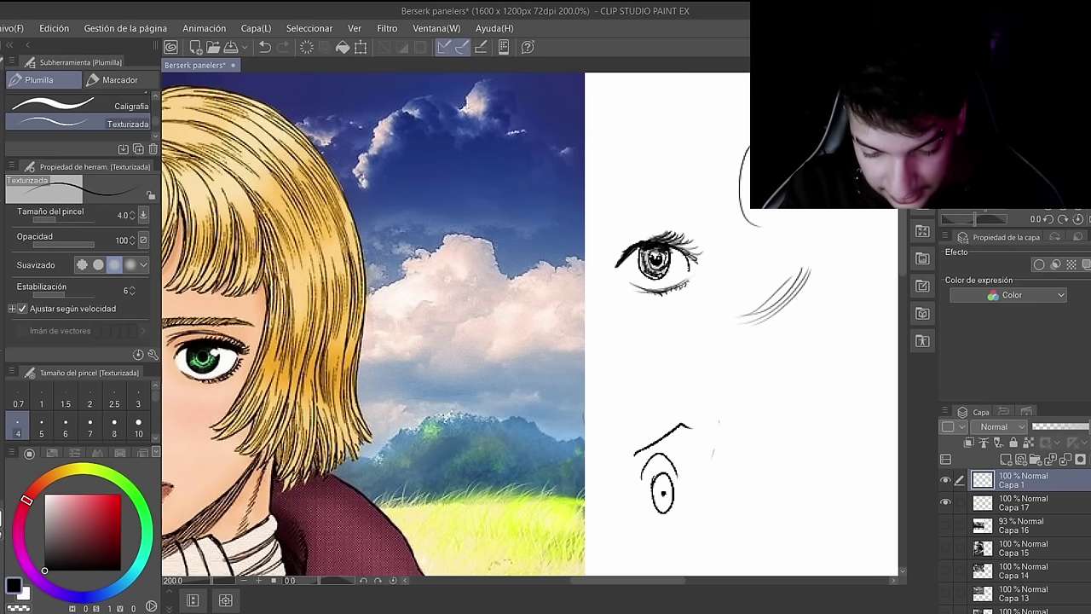
{"action": "left_click_drag", "start_coordinate": [749, 141], "coordinate": [749, 199]}
{"action": "left_click_drag", "start_coordinate": [748, 161], "coordinate": [781, 211]}
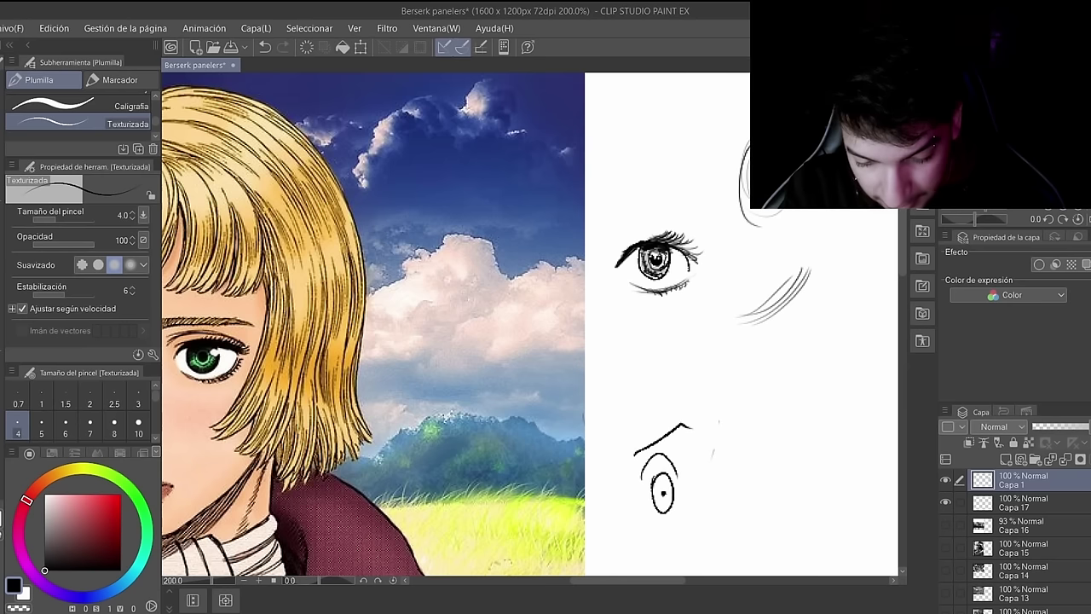
{"action": "left_click_drag", "start_coordinate": [746, 126], "coordinate": [757, 226]}
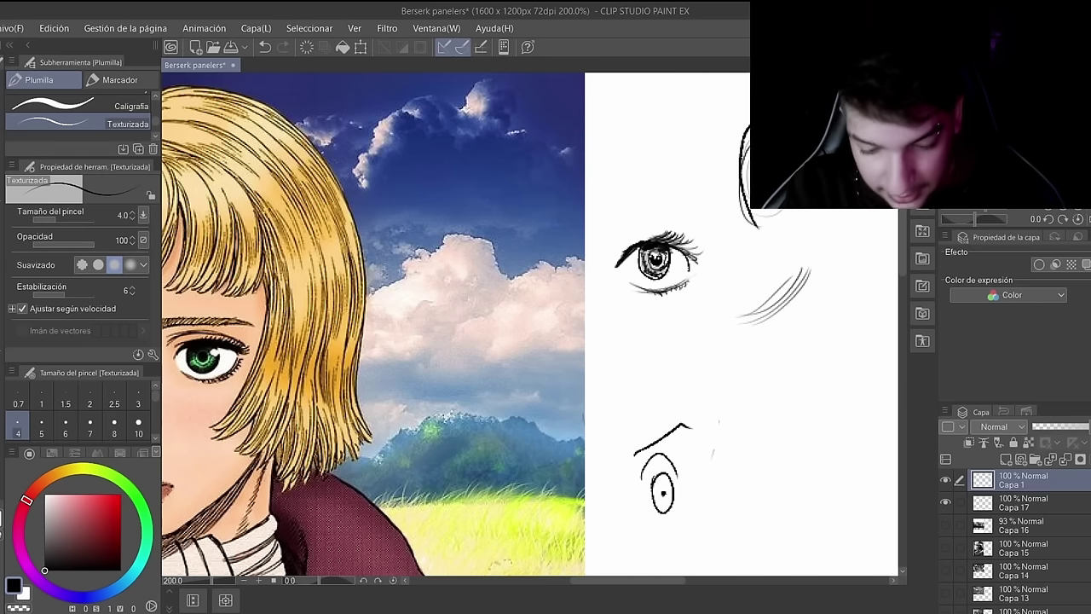
{"action": "left_click_drag", "start_coordinate": [743, 115], "coordinate": [753, 217]}
{"action": "mouse_move", "coordinate": [799, 271]}
{"action": "left_mouse_down"}
{"action": "mouse_move", "coordinate": [754, 324]}
{"action": "mouse_move", "coordinate": [761, 335]}
{"action": "mouse_move", "coordinate": [788, 305]}
{"action": "mouse_move", "coordinate": [775, 282]}
{"action": "left_mouse_up"}
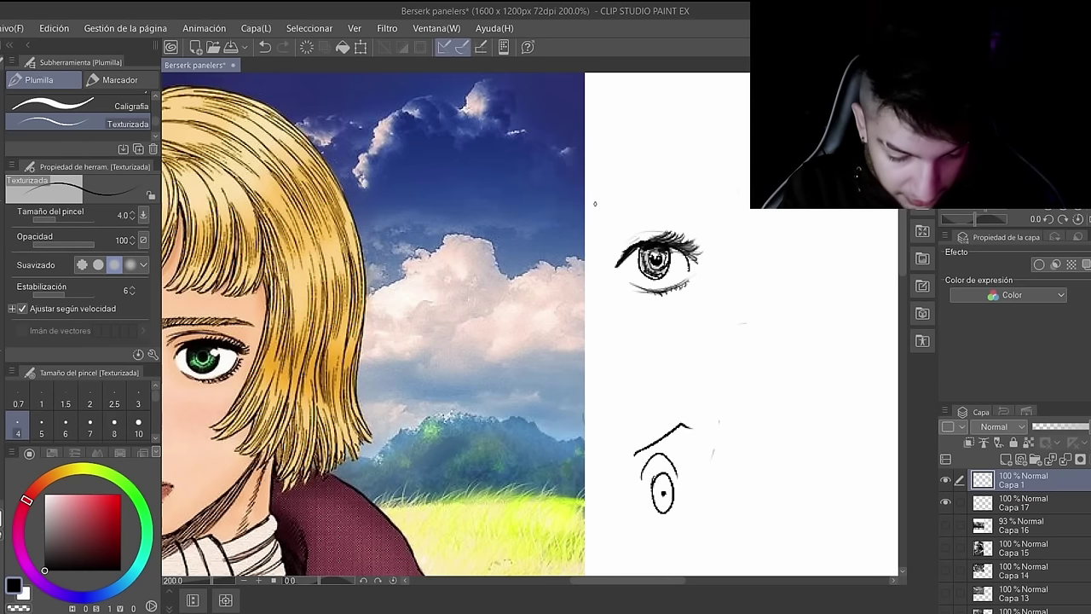
Step: Add an eyelid crease above the larger eye and thin curved fold lines beneath its lower lid
{"action": "left_click_drag", "start_coordinate": [622, 246], "coordinate": [687, 230]}
{"action": "left_click_drag", "start_coordinate": [618, 235], "coordinate": [701, 231]}
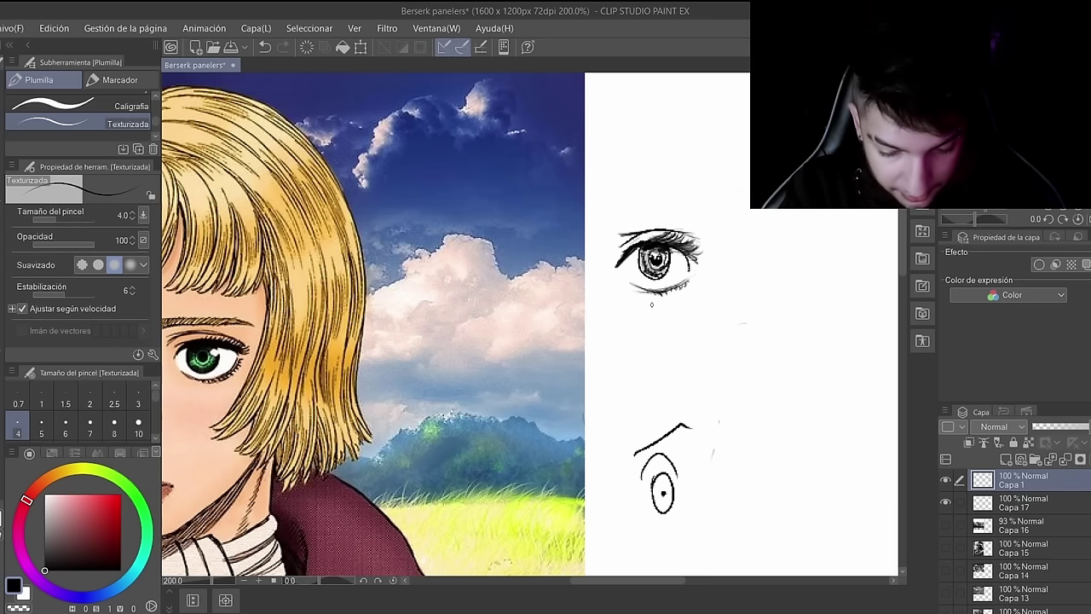
{"action": "left_click_drag", "start_coordinate": [644, 294], "coordinate": [687, 295]}
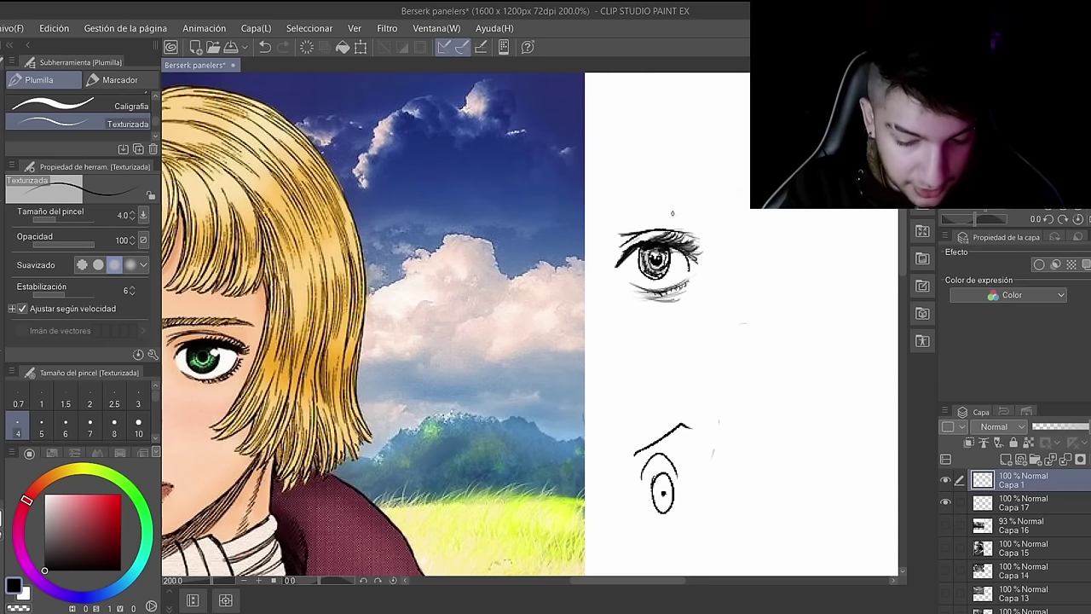
{"action": "left_click_drag", "start_coordinate": [646, 298], "coordinate": [687, 297]}
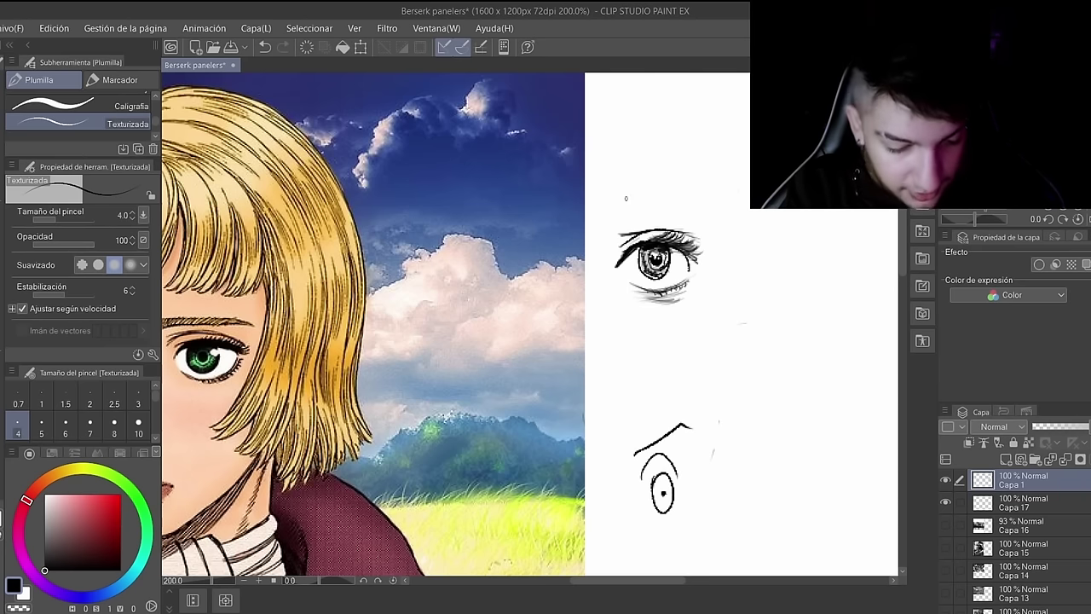
Step: Undo the last thin curved fold lines beneath the larger eye's lower lid
{"action": "key", "text": "ctrl+z"}
{"action": "key", "text": "ctrl+z"}
{"action": "key", "text": "ctrl+z"}
{"action": "key", "text": "ctrl+z"}
{"action": "key", "text": "ctrl+z"}
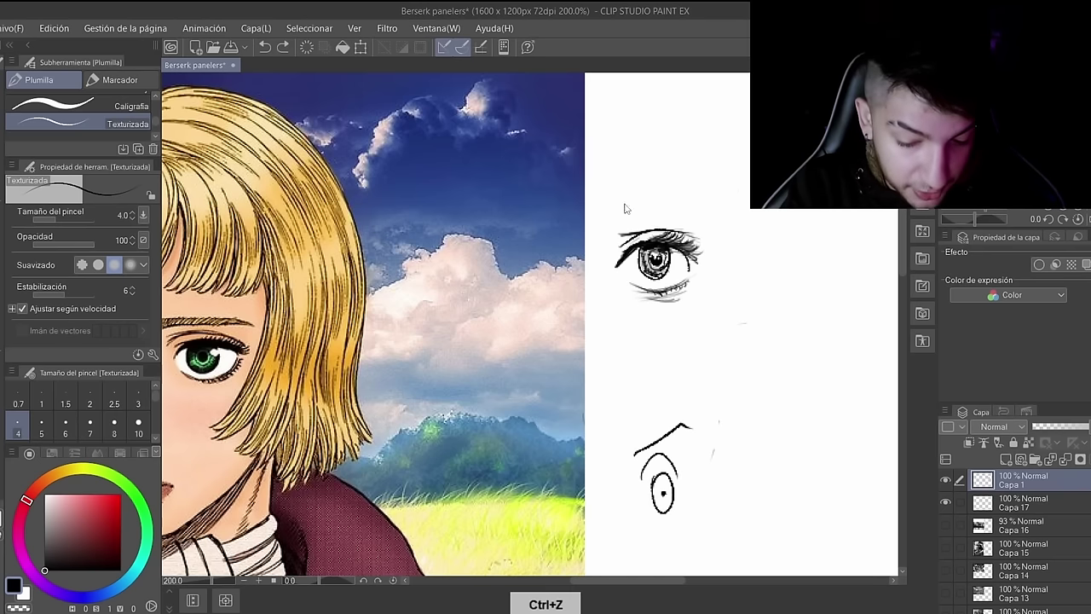
{"action": "key", "text": "ctrl+z"}
{"action": "key", "text": "ctrl+z"}
{"action": "key", "text": "ctrl+z"}
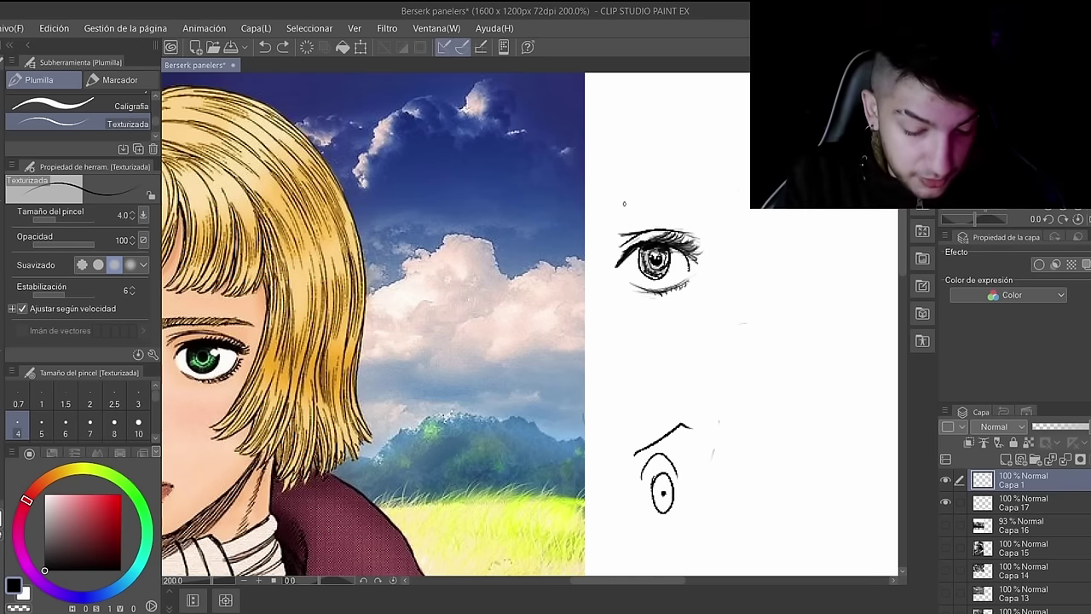
Step: Try short, light eyebrow strokes above the larger eye, and erase that eyebrow sketch
{"action": "scroll", "coordinate": [667, 219], "scroll_direction": "left", "scroll_amount": 1}
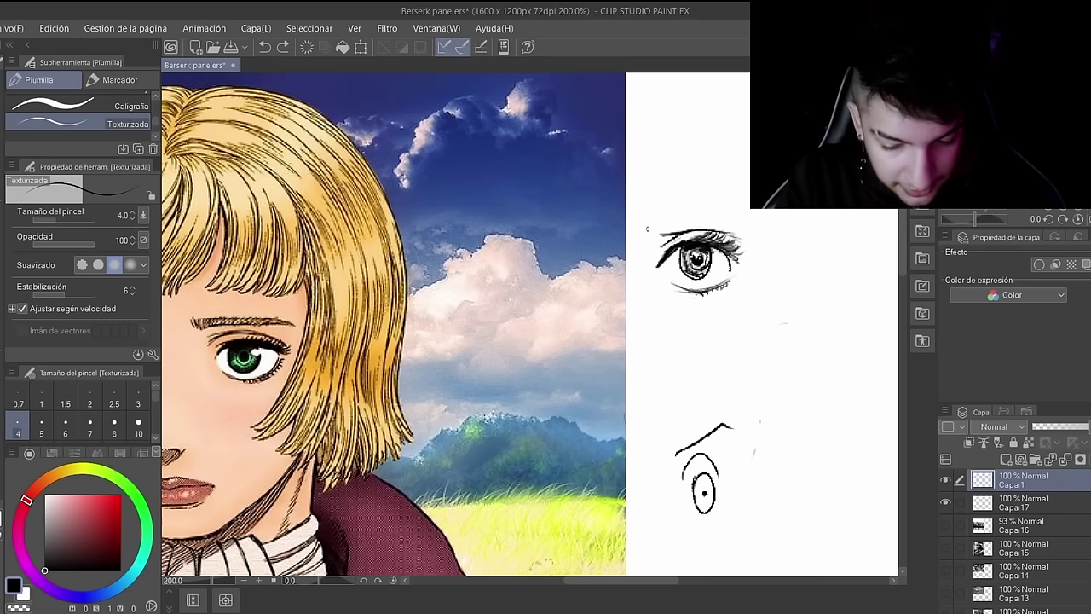
{"action": "mouse_move", "coordinate": [650, 228]}
{"action": "left_mouse_down"}
{"action": "mouse_move", "coordinate": [761, 221]}
{"action": "mouse_move", "coordinate": [654, 215]}
{"action": "mouse_move", "coordinate": [643, 232]}
{"action": "mouse_move", "coordinate": [655, 216]}
{"action": "left_mouse_up"}
{"action": "left_click_drag", "start_coordinate": [651, 226], "coordinate": [664, 216]}
{"action": "left_click_drag", "start_coordinate": [661, 225], "coordinate": [670, 222]}
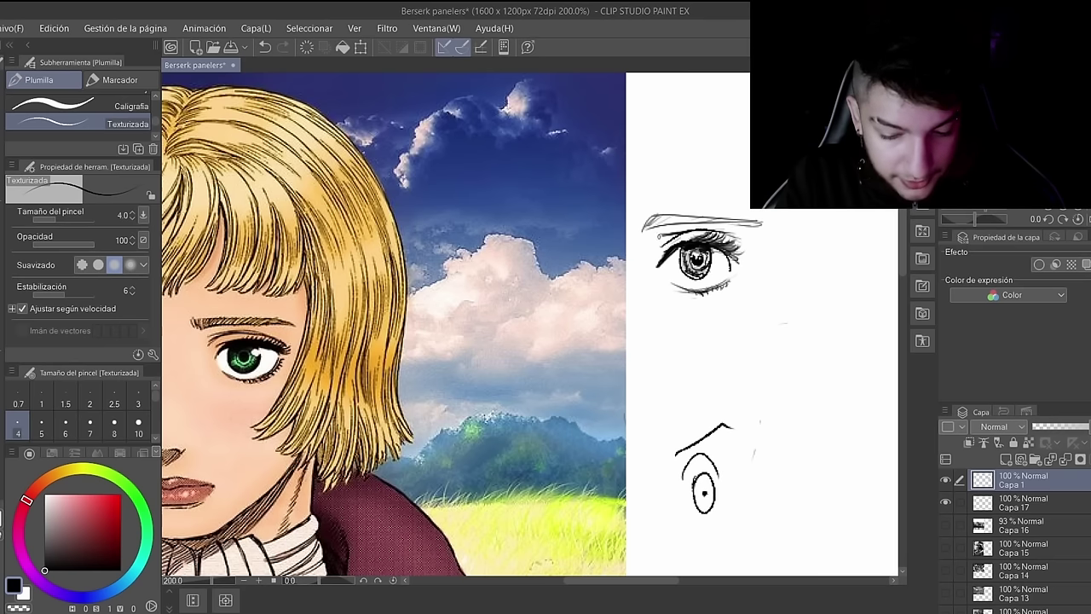
{"action": "key", "text": "e"}
{"action": "mouse_move", "coordinate": [648, 214]}
{"action": "left_mouse_down"}
{"action": "mouse_move", "coordinate": [769, 224]}
{"action": "mouse_move", "coordinate": [741, 219]}
{"action": "left_mouse_up"}
Step: Draw two long, slightly arched, nearly parallel lines above the larger eye with the textured pen
{"action": "key", "text": "p"}
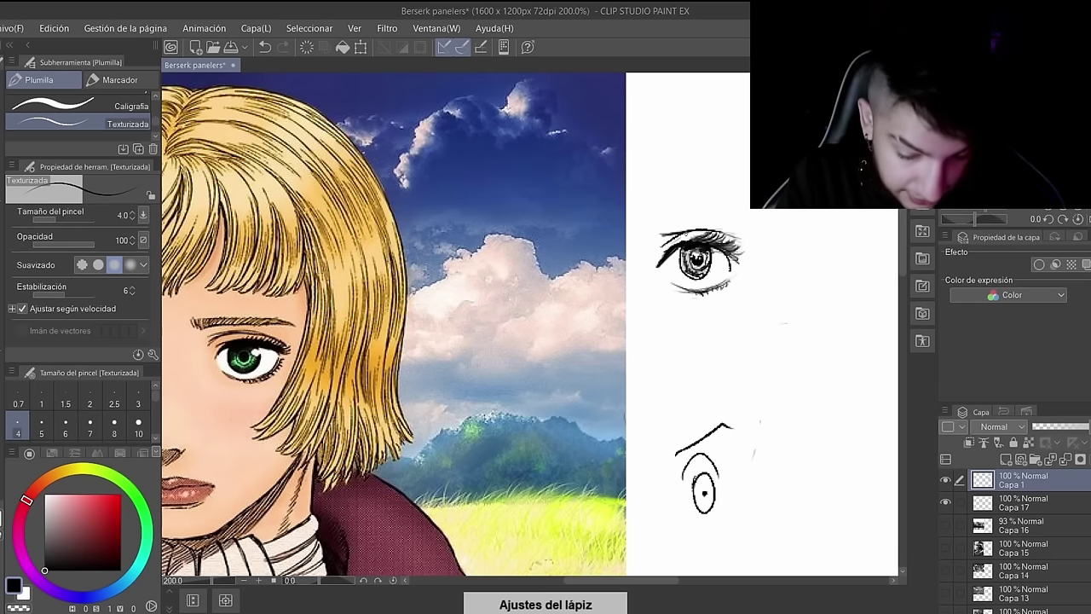
{"action": "left_click_drag", "start_coordinate": [645, 225], "coordinate": [760, 229]}
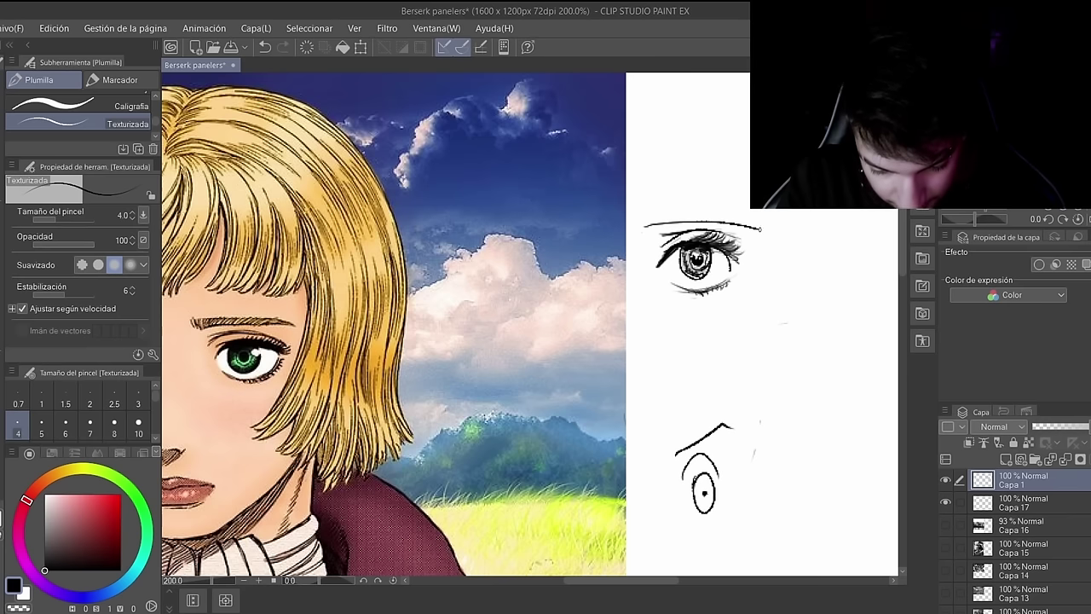
{"action": "mouse_move", "coordinate": [643, 225]}
{"action": "left_mouse_down"}
{"action": "mouse_move", "coordinate": [705, 217]}
{"action": "mouse_move", "coordinate": [772, 236]}
{"action": "left_mouse_up"}
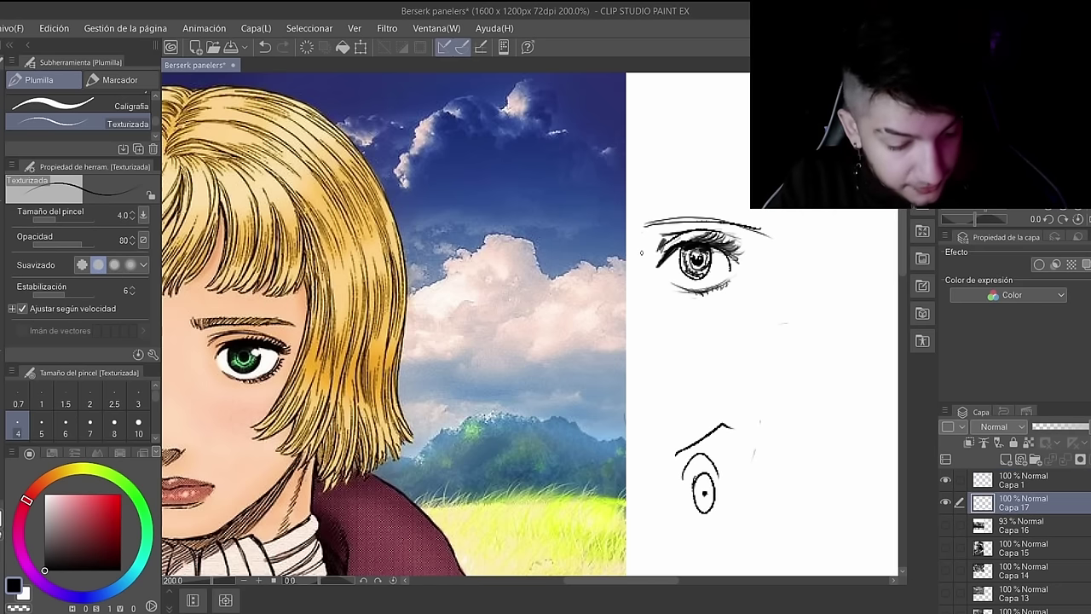
Step: Lower the pen opacity to 38 and add soft grey shading around the larger eye's inner corner on layer Capa 17
{"action": "key", "text": "ctrl+z"}
{"action": "left_click", "coordinate": [55, 244]}
{"action": "mouse_move", "coordinate": [658, 253]}
{"action": "left_mouse_down"}
{"action": "mouse_move", "coordinate": [699, 234]}
{"action": "mouse_move", "coordinate": [738, 239]}
{"action": "mouse_move", "coordinate": [666, 238]}
{"action": "mouse_move", "coordinate": [665, 263]}
{"action": "mouse_move", "coordinate": [706, 248]}
{"action": "mouse_move", "coordinate": [699, 277]}
{"action": "left_mouse_up"}
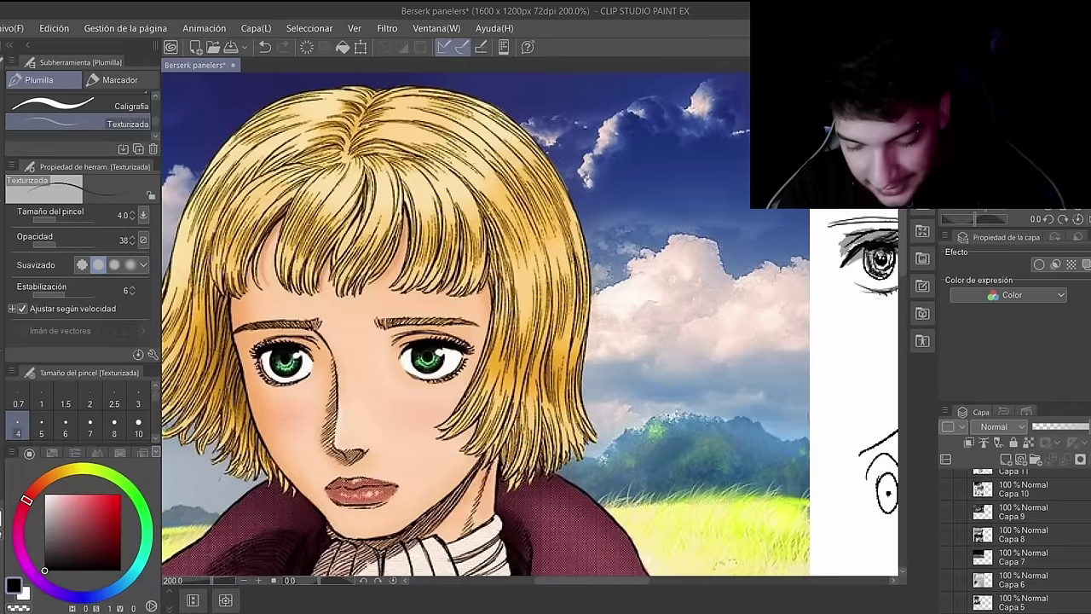
Step: Replace the coloured reference with the black-and-white swordsman illustration on layer Capa 3 and raise that layer to full opacity
{"action": "scroll", "coordinate": [1014, 528], "scroll_direction": "down", "scroll_amount": 5}
{"action": "left_click", "coordinate": [944, 559]}
{"action": "left_click", "coordinate": [944, 559]}
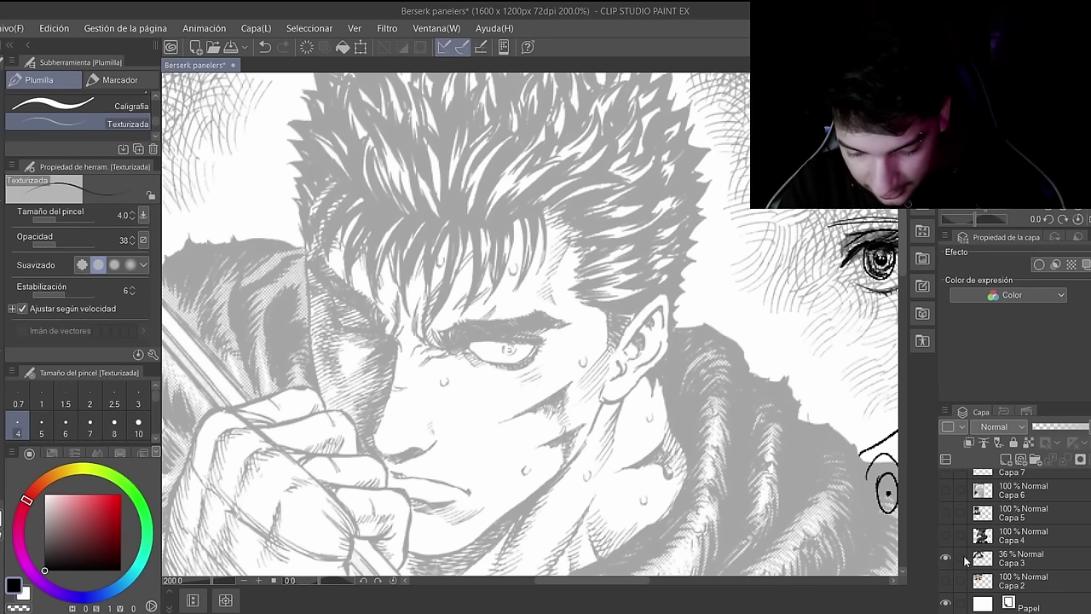
{"action": "left_click", "coordinate": [1019, 559]}
{"action": "left_click", "coordinate": [1069, 429]}
{"action": "left_click_drag", "start_coordinate": [1069, 428], "coordinate": [1087, 432]}
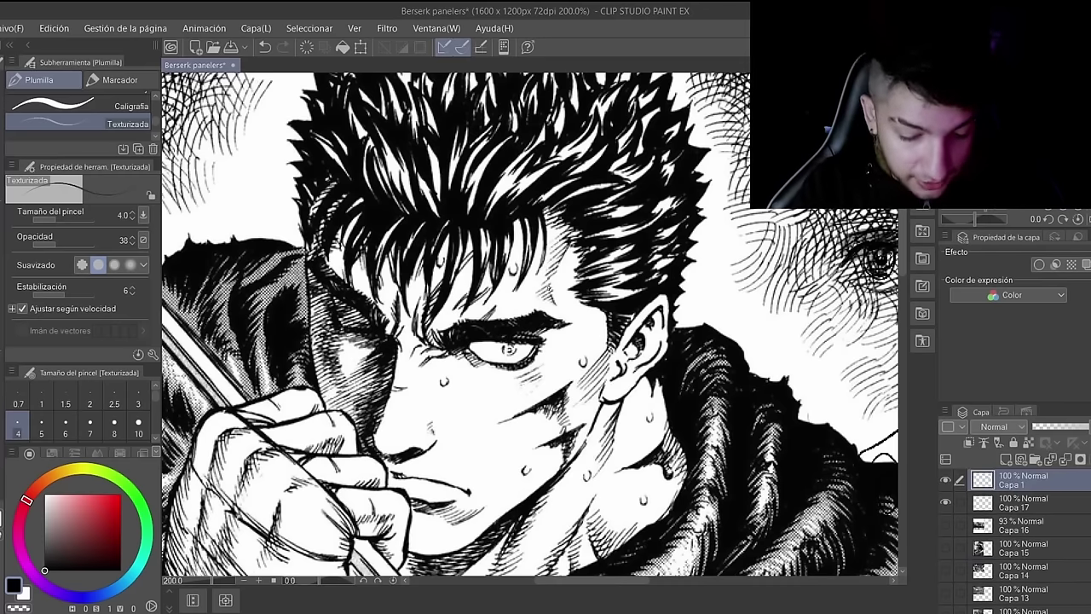
{"action": "scroll", "coordinate": [550, 289], "scroll_direction": "down", "scroll_amount": 2}
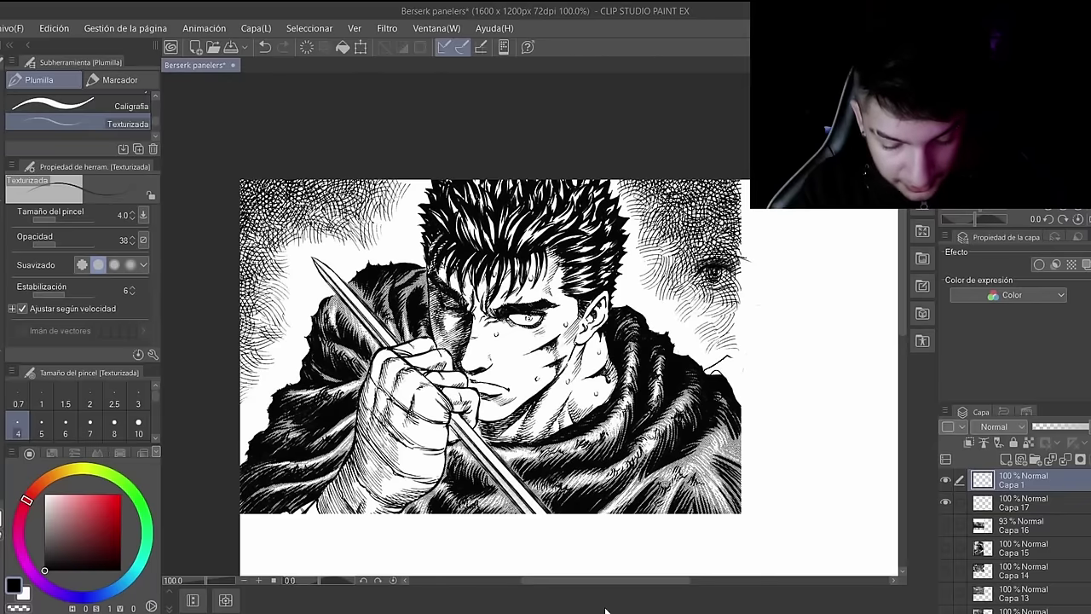
{"action": "mouse_move", "coordinate": [582, 586]}
{"action": "left_mouse_down"}
{"action": "mouse_move", "coordinate": [614, 589]}
{"action": "mouse_move", "coordinate": [598, 598]}
{"action": "left_mouse_up"}
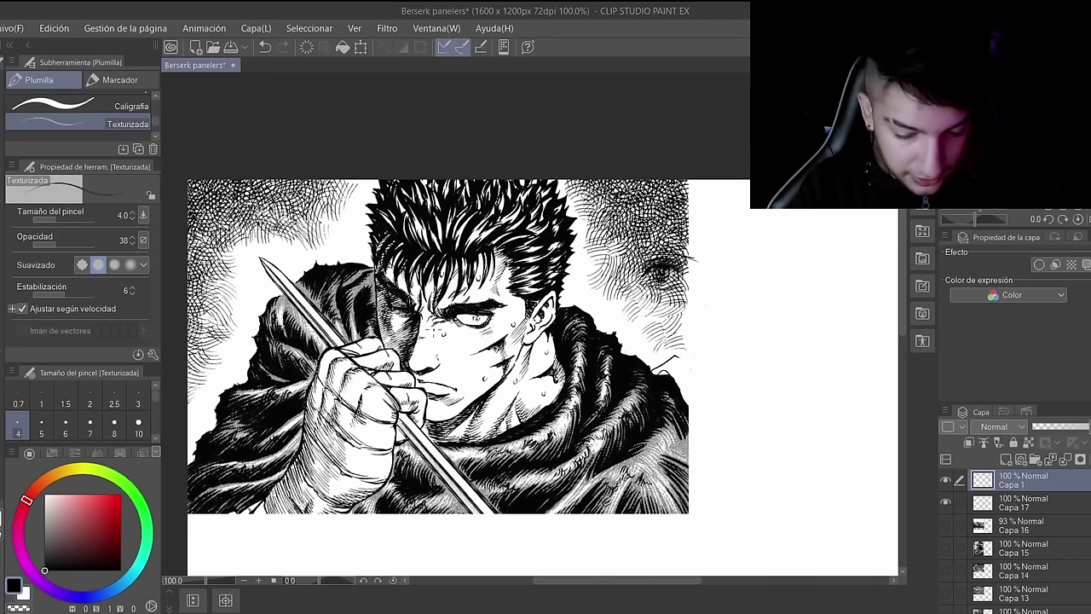
{"action": "left_click_drag", "start_coordinate": [471, 327], "coordinate": [483, 324]}
{"action": "key", "text": "ctrl+z"}
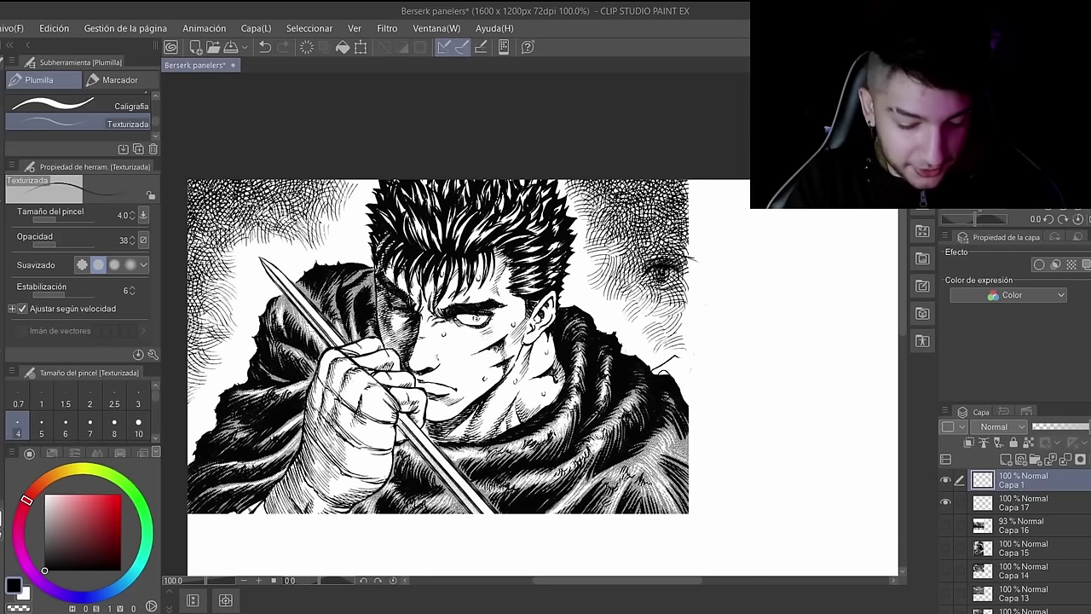
Step: Set the textured pen's opacity to 100
{"action": "mouse_move", "coordinate": [581, 594]}
{"action": "left_mouse_down"}
{"action": "mouse_move", "coordinate": [572, 594]}
{"action": "mouse_move", "coordinate": [628, 606]}
{"action": "left_mouse_up"}
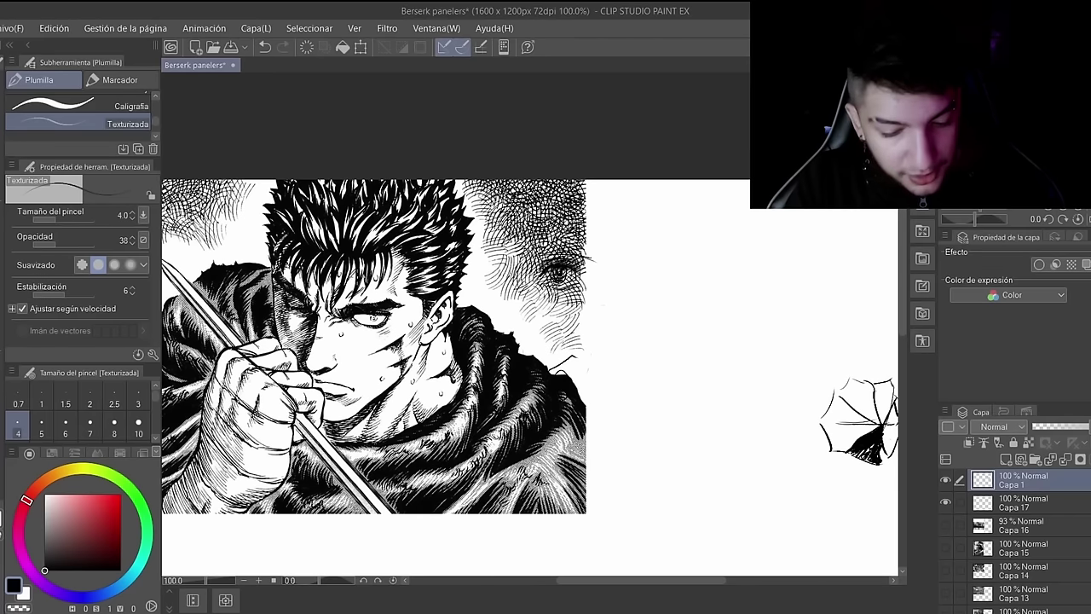
{"action": "key", "text": "ctrl+plus"}
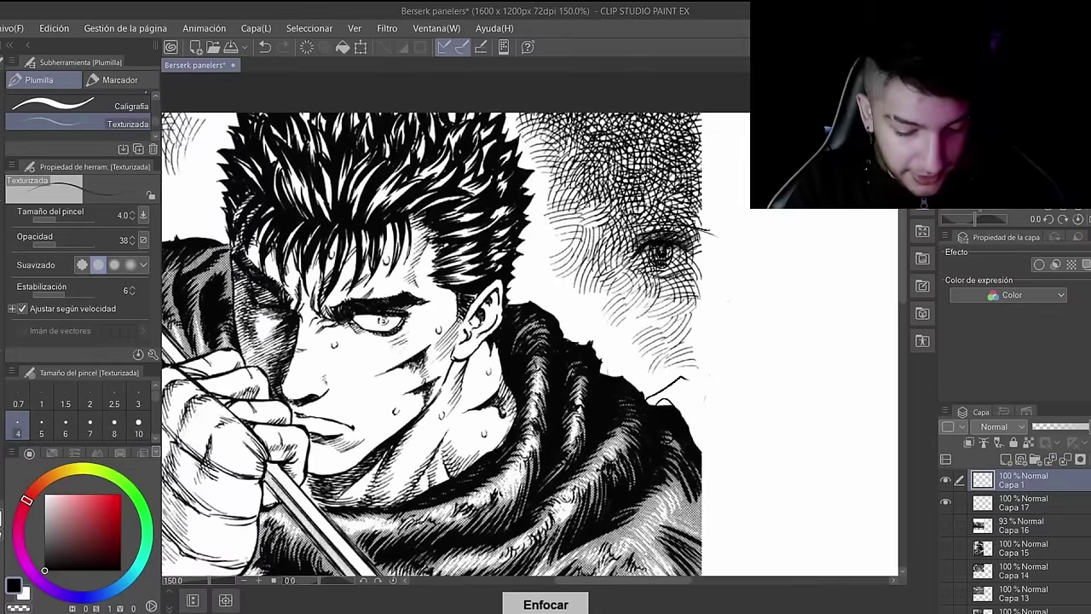
{"action": "key", "text": "ctrl+plus"}
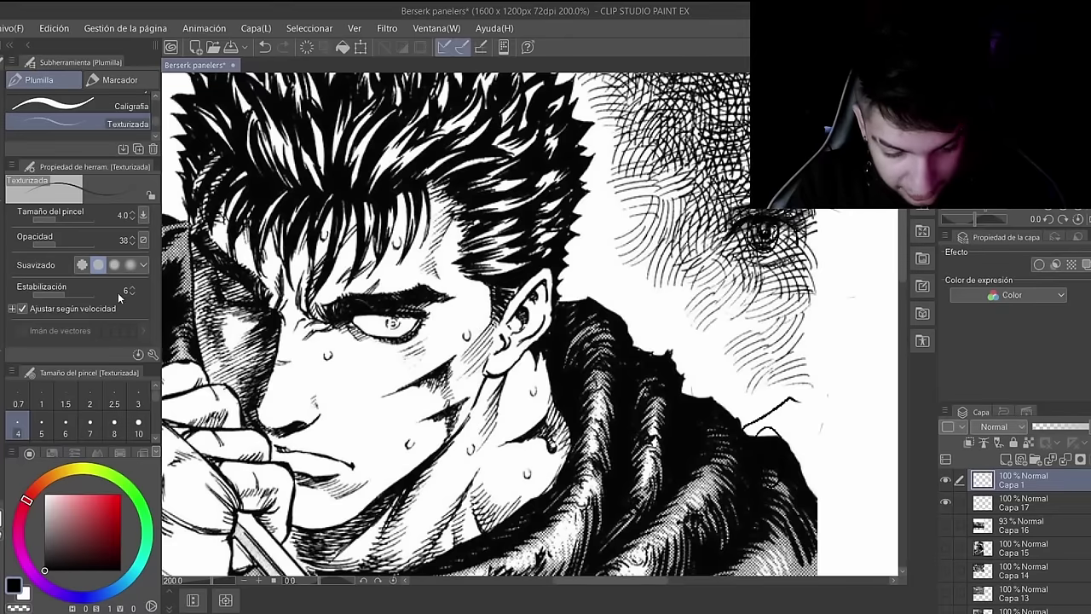
{"action": "left_click_drag", "start_coordinate": [66, 245], "coordinate": [99, 245]}
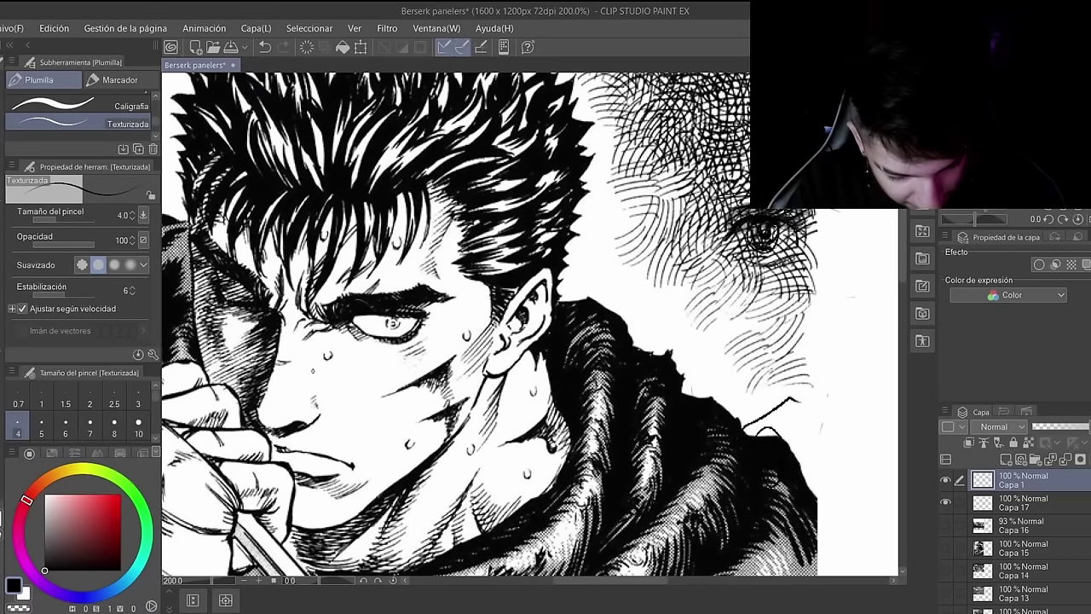
Step: Sketch a small practice eye with a curved upper line and short dark strokes on the swordsman's cheek
{"action": "left_click_drag", "start_coordinate": [300, 369], "coordinate": [356, 387]}
{"action": "left_click_drag", "start_coordinate": [308, 387], "coordinate": [347, 394]}
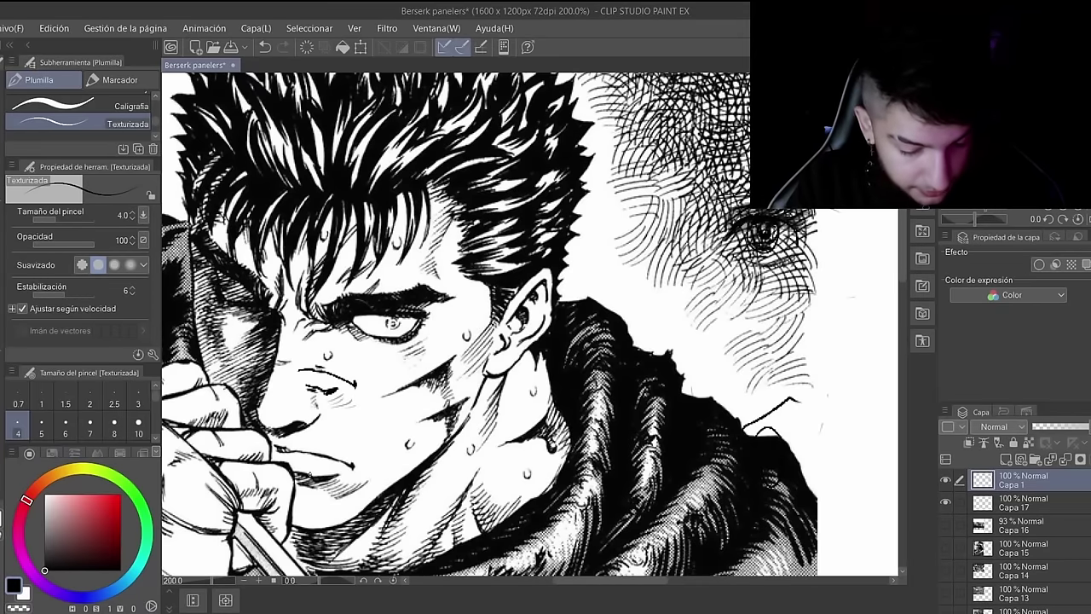
Step: Try one short curved black stroke on the cheek below the practice eye, and undo it
{"action": "scroll", "coordinate": [308, 475], "scroll_direction": "up", "scroll_amount": 2}
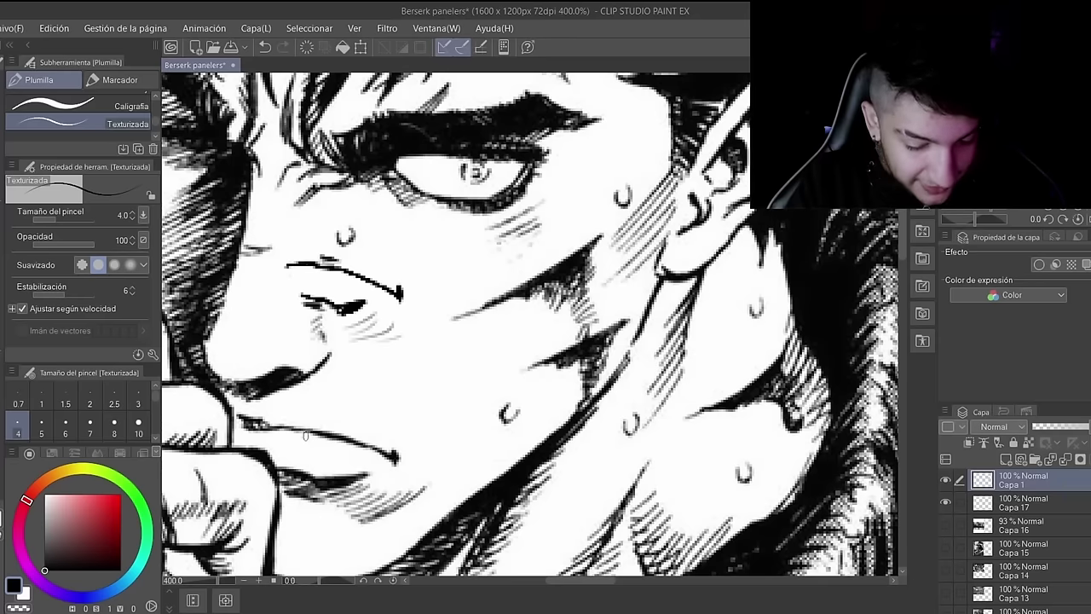
{"action": "right_click", "coordinate": [379, 385]}
{"action": "left_click_drag", "start_coordinate": [57, 541], "coordinate": [44, 572]}
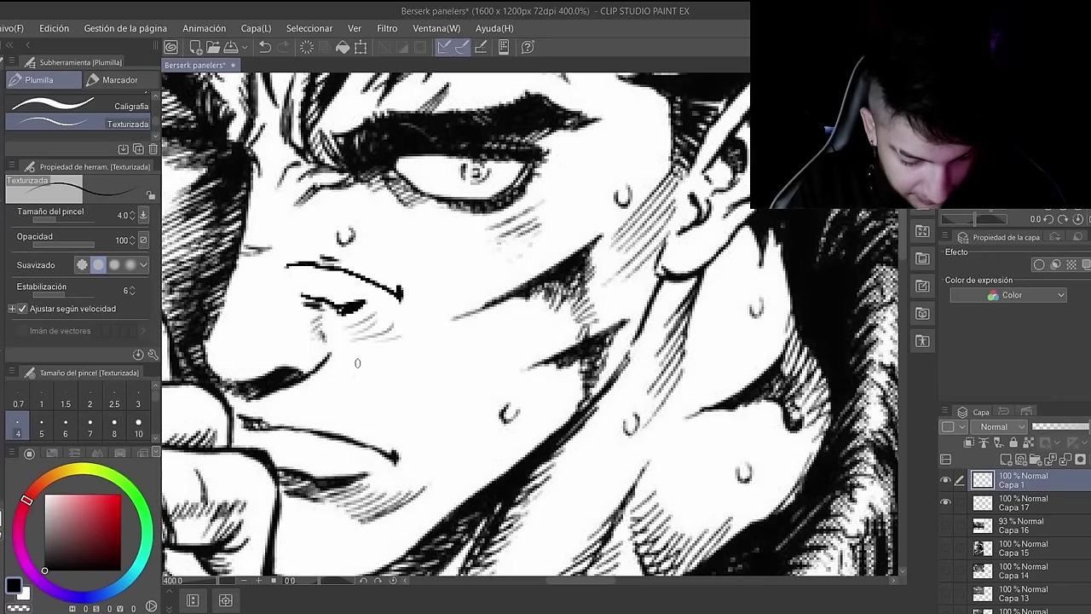
{"action": "left_click_drag", "start_coordinate": [358, 364], "coordinate": [380, 406]}
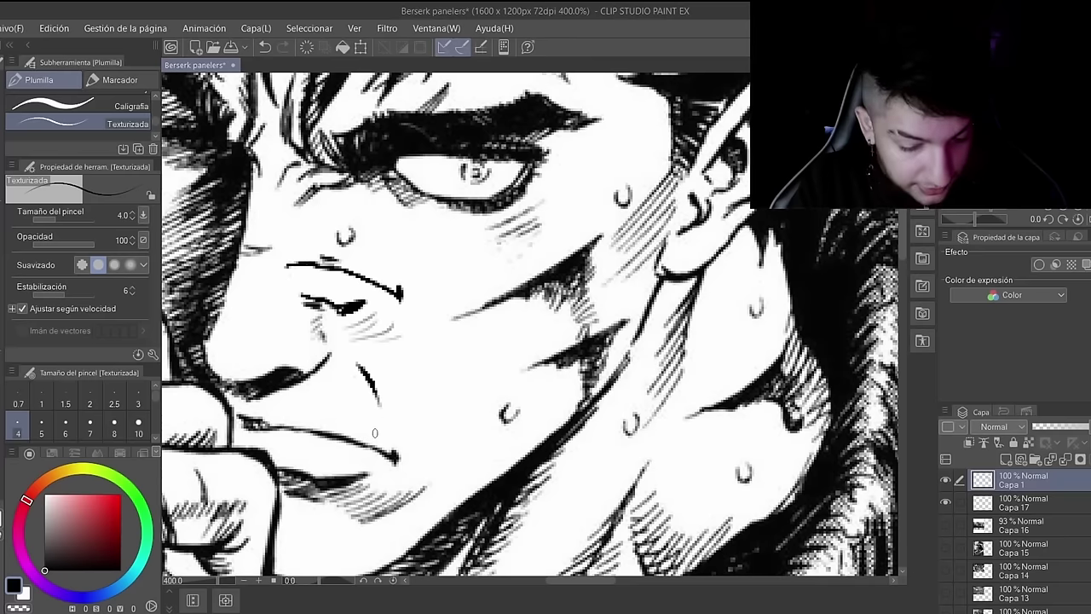
{"action": "key", "text": "ctrl+z"}
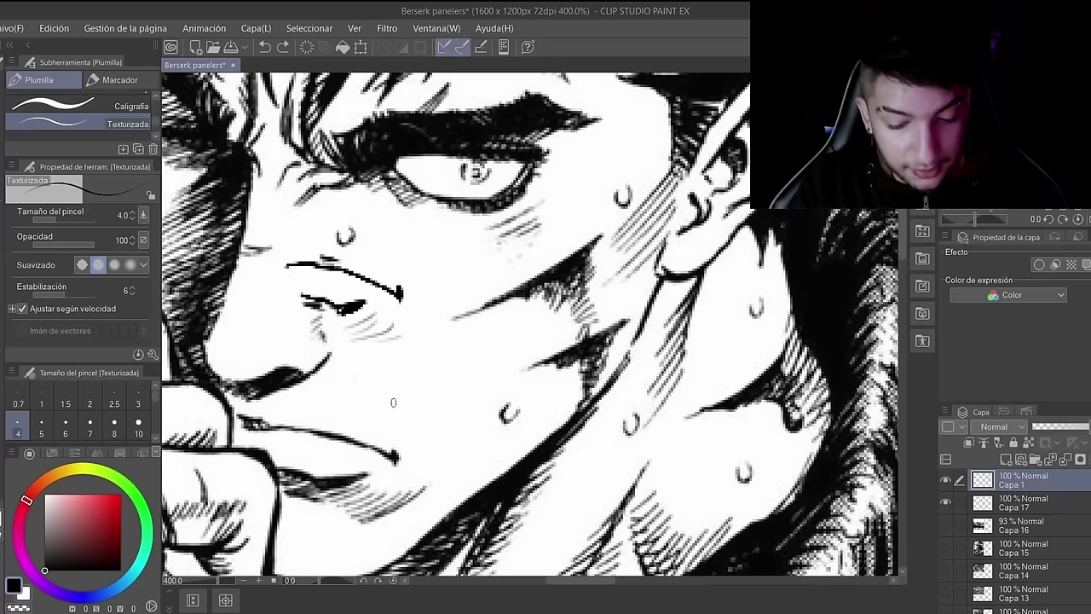
Step: Try four parallel diagonal hatching lines on the swordsman's cheek, and undo them
{"action": "left_click_drag", "start_coordinate": [380, 406], "coordinate": [440, 345]}
{"action": "left_click_drag", "start_coordinate": [397, 417], "coordinate": [459, 350]}
{"action": "left_click_drag", "start_coordinate": [408, 424], "coordinate": [473, 361]}
{"action": "left_click_drag", "start_coordinate": [421, 426], "coordinate": [480, 372]}
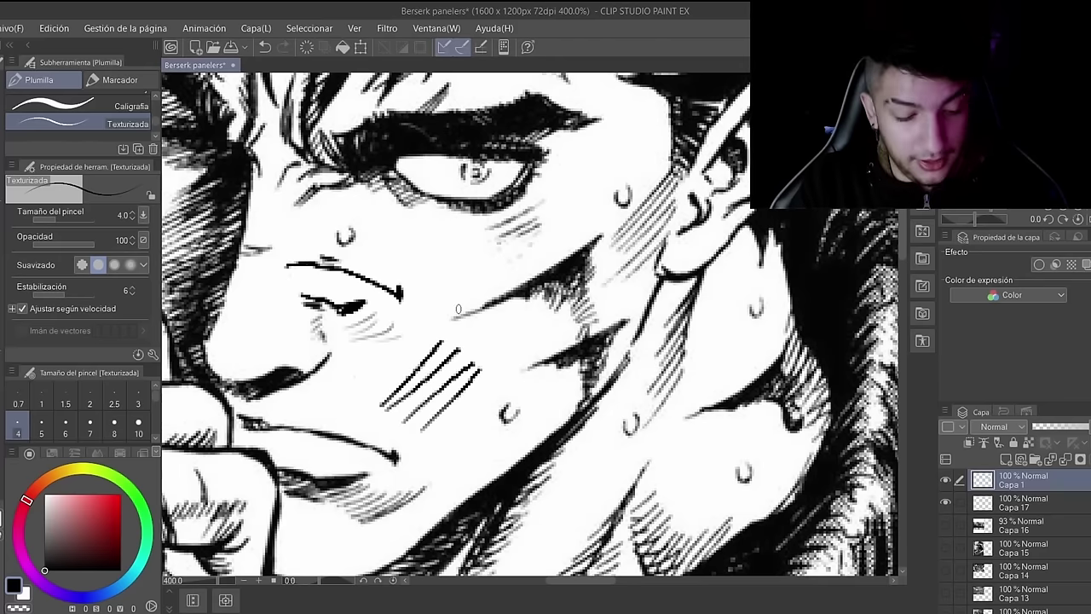
{"action": "key", "text": "ctrl+z"}
{"action": "key", "text": "ctrl+z"}
{"action": "key", "text": "ctrl+z"}
{"action": "key", "text": "ctrl+z"}
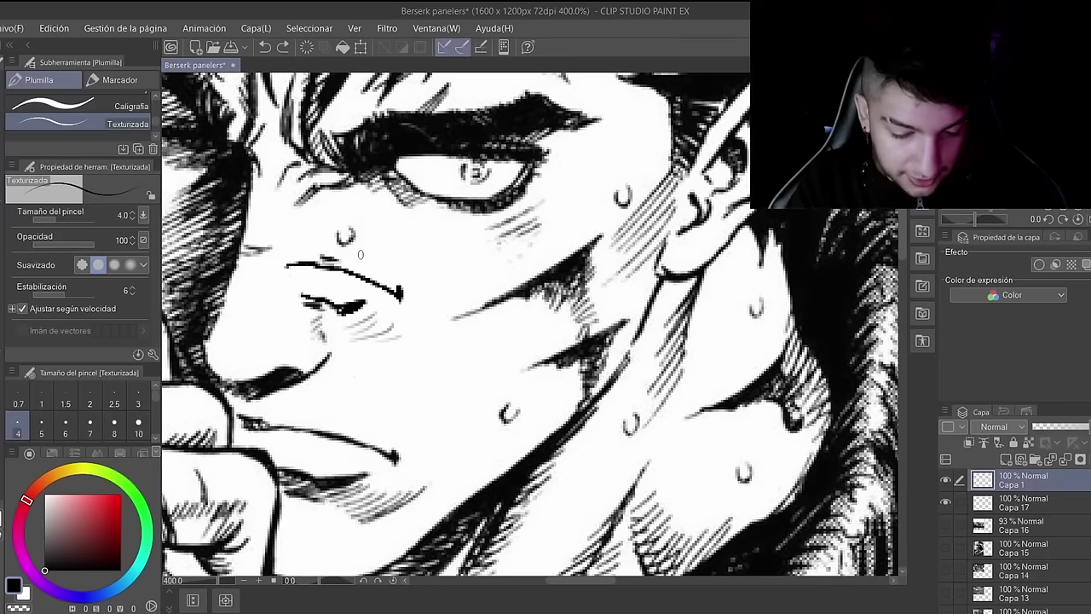
Step: Erase the small practice eye from the swordsman's cheek and undo the stray mark on the sweat drop
{"action": "key", "text": "e"}
{"action": "mouse_move", "coordinate": [316, 244]}
{"action": "left_mouse_down"}
{"action": "mouse_move", "coordinate": [315, 309]}
{"action": "mouse_move", "coordinate": [295, 243]}
{"action": "mouse_move", "coordinate": [333, 314]}
{"action": "mouse_move", "coordinate": [348, 318]}
{"action": "mouse_move", "coordinate": [338, 238]}
{"action": "mouse_move", "coordinate": [377, 316]}
{"action": "left_mouse_up"}
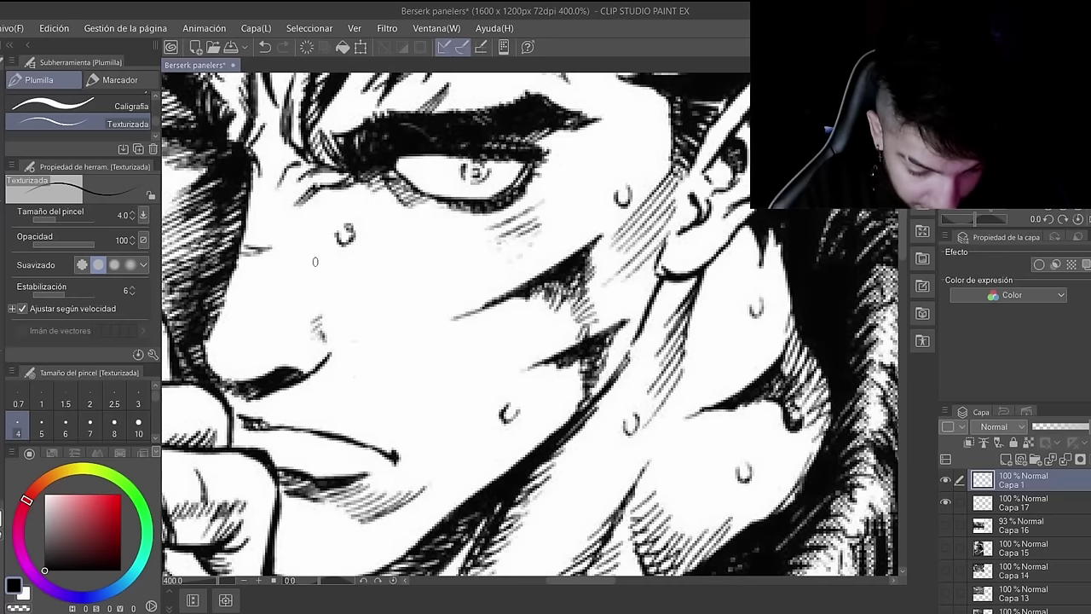
{"action": "key", "text": "ctrl+z"}
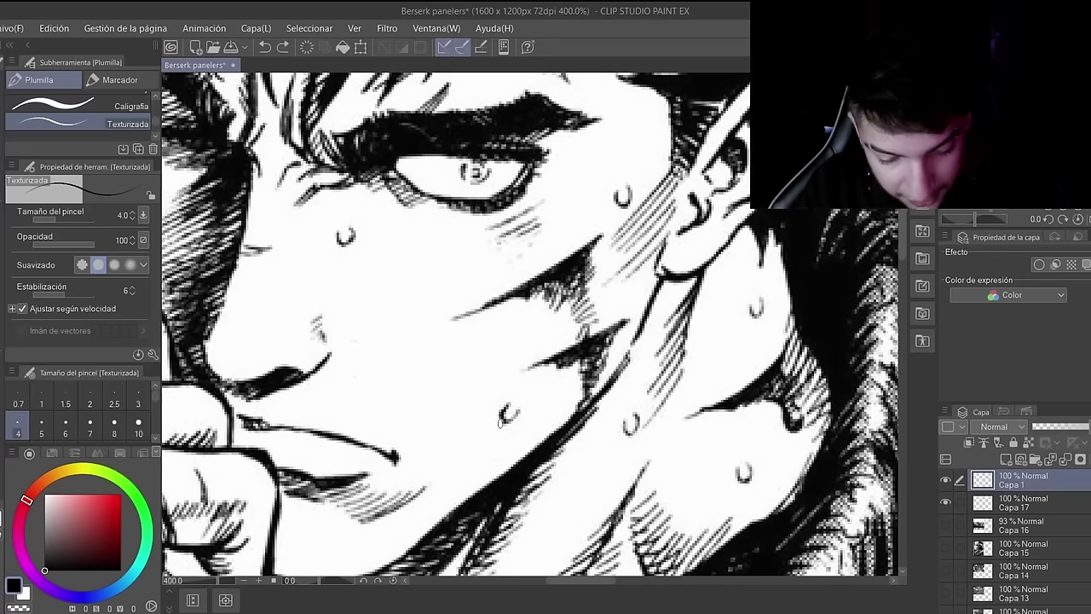
Step: Try a small sweat-drop stroke on the swordsman's cheek, and undo it
{"action": "left_click", "coordinate": [501, 428]}
{"action": "left_click_drag", "start_coordinate": [445, 370], "coordinate": [436, 384]}
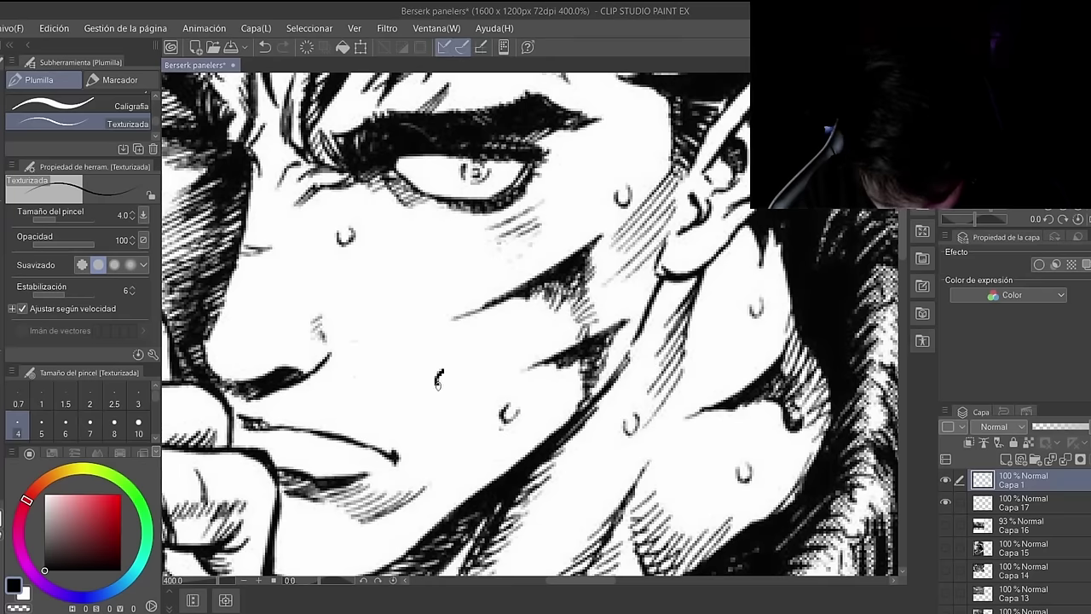
{"action": "key", "text": "ctrl+z"}
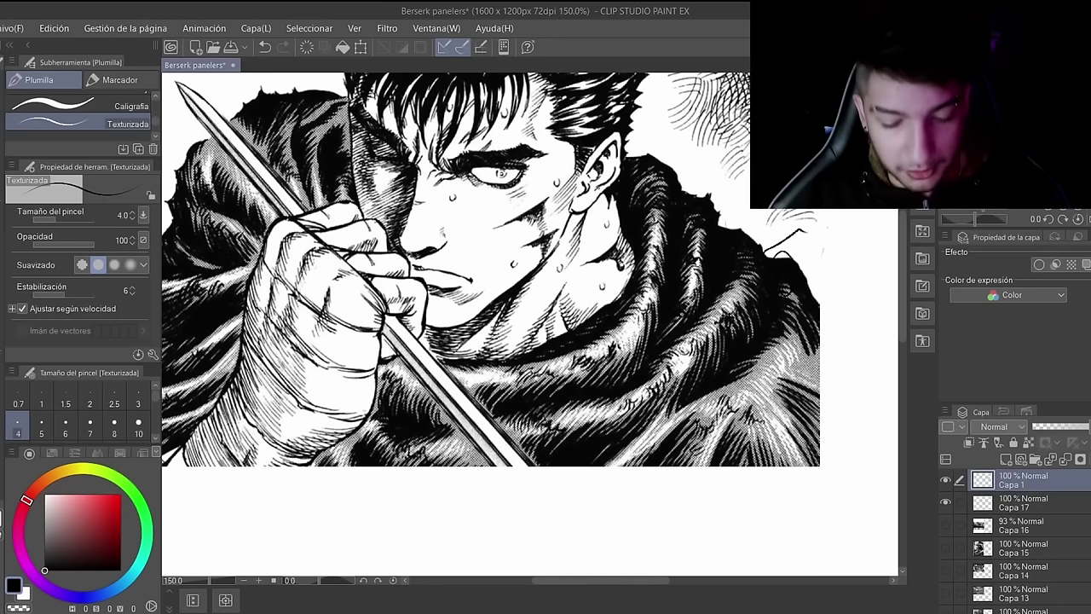
Step: Draw a curved, pointed hair lock on the blank area beside the illustration and add fine inner strands running toward its tip
{"action": "scroll", "coordinate": [494, 447], "scroll_direction": "down", "scroll_amount": 2}
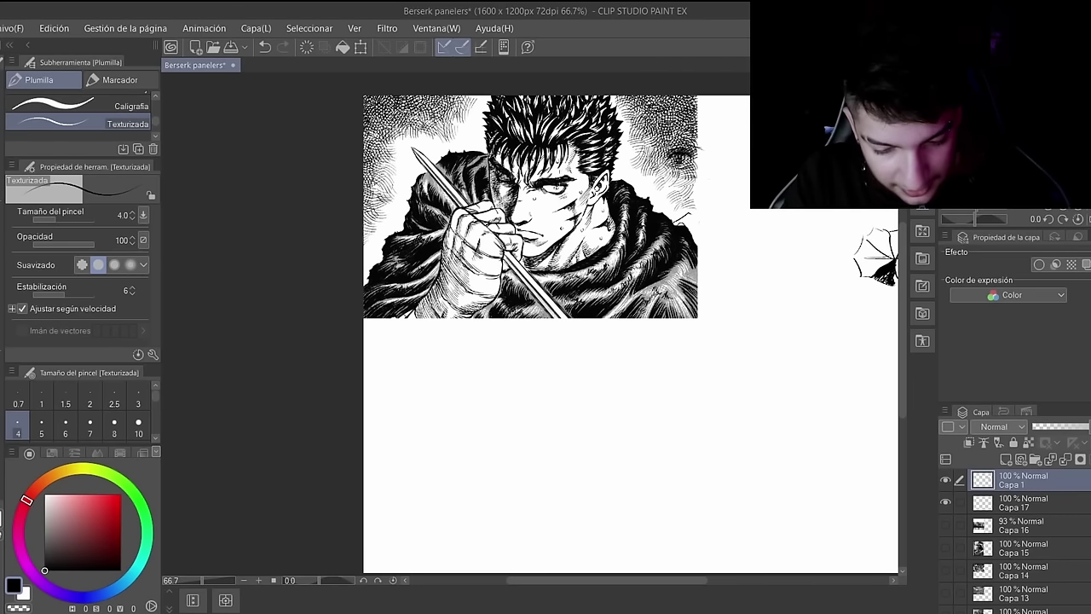
{"action": "scroll", "coordinate": [532, 322], "scroll_direction": "up", "scroll_amount": 1}
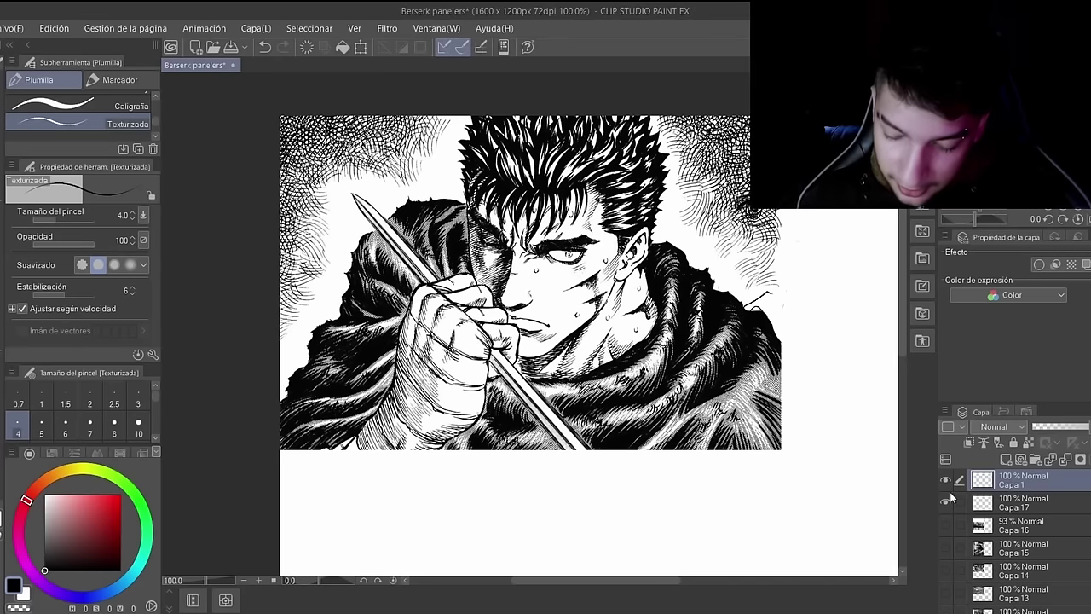
{"action": "scroll", "coordinate": [970, 498], "scroll_direction": "down", "scroll_amount": 5}
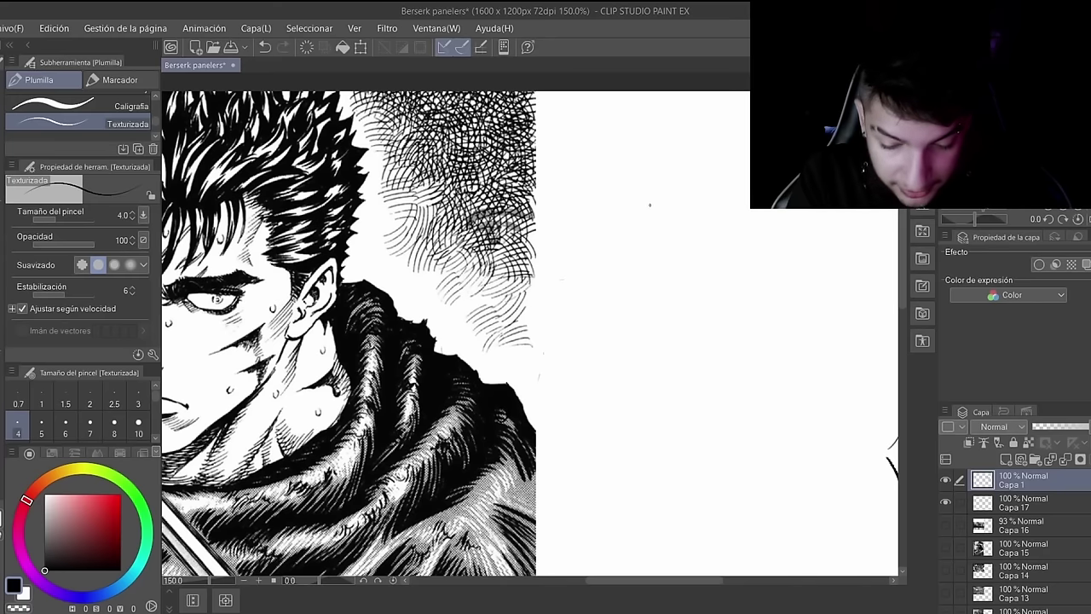
{"action": "mouse_move", "coordinate": [649, 203]}
{"action": "left_mouse_down"}
{"action": "mouse_move", "coordinate": [677, 337]}
{"action": "mouse_move", "coordinate": [692, 275]}
{"action": "mouse_move", "coordinate": [681, 185]}
{"action": "left_mouse_up"}
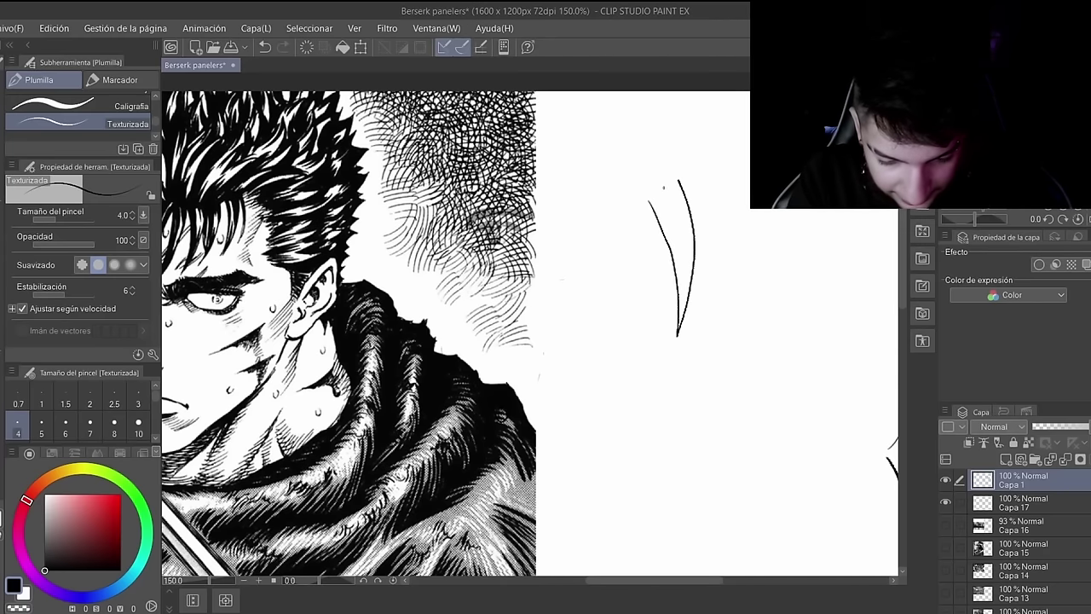
{"action": "left_click_drag", "start_coordinate": [668, 188], "coordinate": [686, 232]}
{"action": "left_click_drag", "start_coordinate": [658, 195], "coordinate": [686, 288]}
{"action": "left_click_drag", "start_coordinate": [678, 232], "coordinate": [685, 290]}
{"action": "mouse_move", "coordinate": [676, 226]}
{"action": "left_mouse_down"}
{"action": "mouse_move", "coordinate": [693, 291]}
{"action": "mouse_move", "coordinate": [691, 274]}
{"action": "left_mouse_up"}
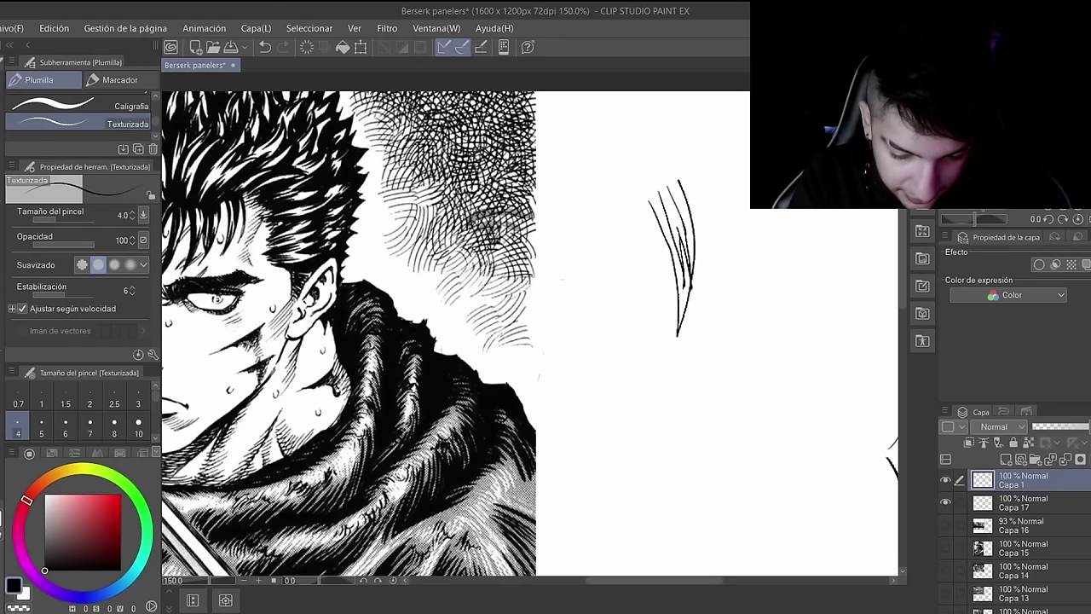
{"action": "left_click_drag", "start_coordinate": [686, 262], "coordinate": [678, 330]}
{"action": "mouse_move", "coordinate": [687, 293]}
{"action": "left_mouse_down"}
{"action": "mouse_move", "coordinate": [682, 247]}
{"action": "mouse_move", "coordinate": [690, 281]}
{"action": "left_mouse_up"}
Step: Undo all strokes of the practice hair lock beside the illustration
{"action": "key", "text": "ctrl+z"}
{"action": "key", "text": "ctrl+z"}
{"action": "key", "text": "ctrl+z"}
{"action": "key", "text": "ctrl+z"}
{"action": "key", "text": "ctrl+z"}
{"action": "key", "text": "ctrl+z"}
{"action": "key", "text": "ctrl+z"}
{"action": "key", "text": "ctrl+z"}
{"action": "key", "text": "ctrl+z"}
{"action": "key", "text": "ctrl+z"}
{"action": "key", "text": "ctrl+z"}
{"action": "key", "text": "ctrl+z"}
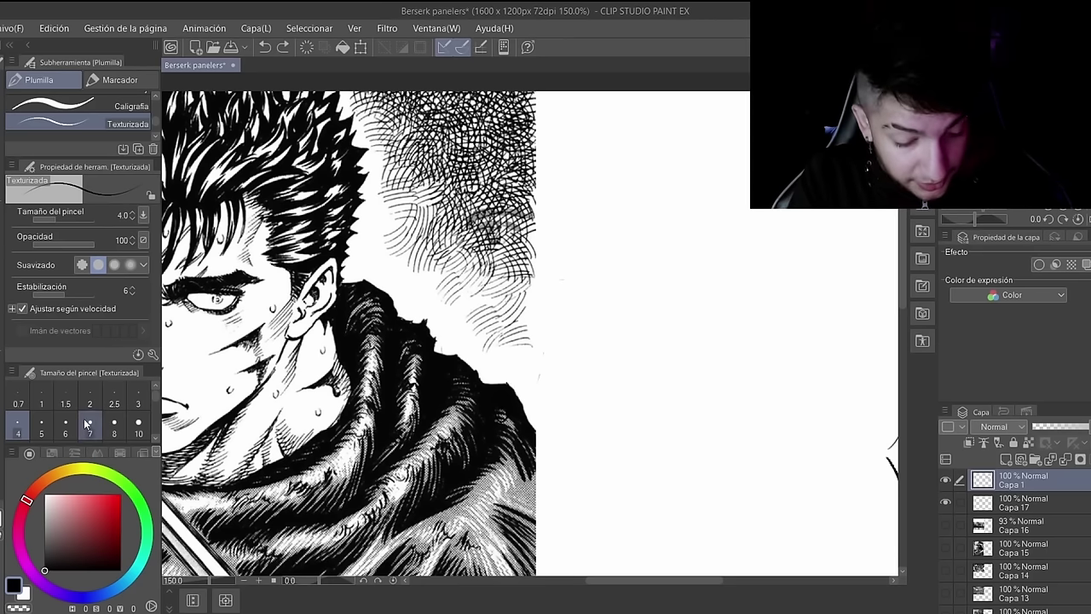
Step: Try two long tapered hair curves on the blank area with the textured pen at size 10, and undo them
{"action": "left_click", "coordinate": [138, 426]}
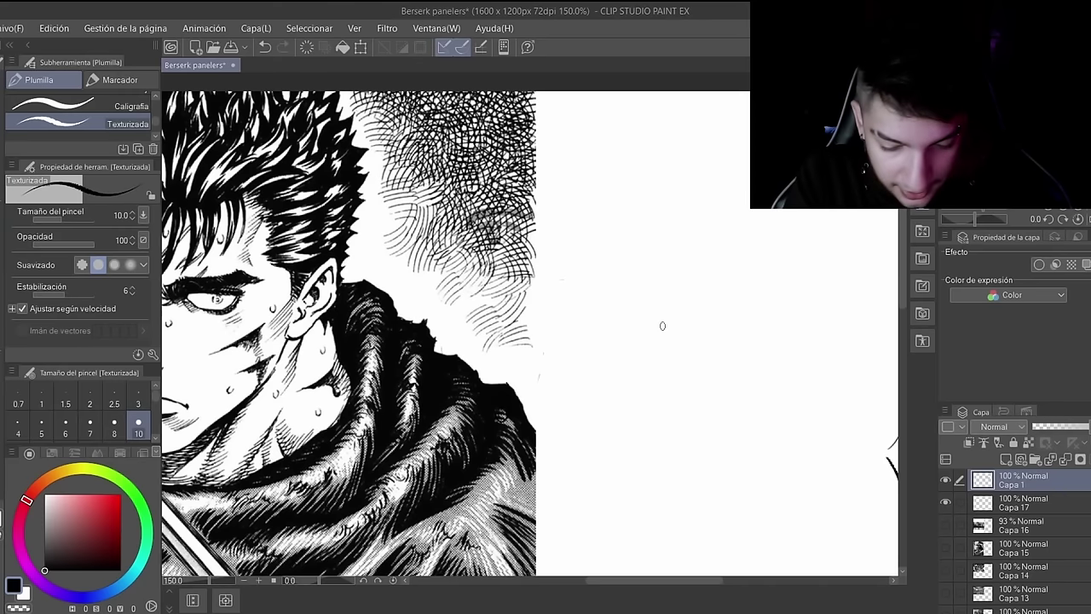
{"action": "mouse_move", "coordinate": [651, 336]}
{"action": "left_mouse_down"}
{"action": "mouse_move", "coordinate": [653, 279]}
{"action": "mouse_move", "coordinate": [609, 178]}
{"action": "left_mouse_up"}
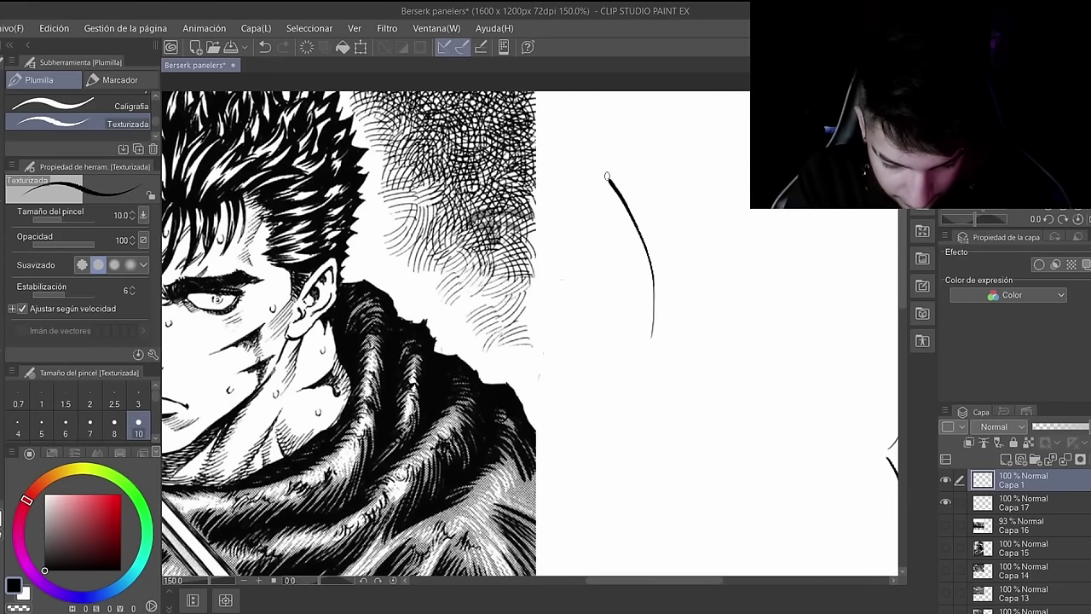
{"action": "left_click_drag", "start_coordinate": [653, 334], "coordinate": [659, 270]}
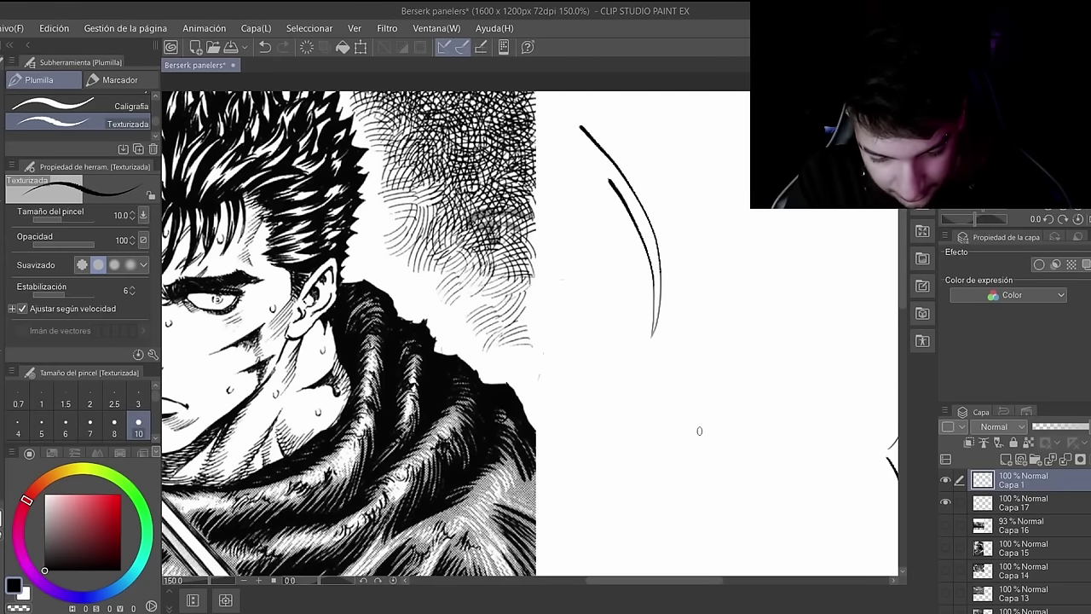
{"action": "key", "text": "ctrl+z"}
Step: Try a thick black hair lock with a forked base and a single pointed tip on the blank area, and clear it
{"action": "mouse_move", "coordinate": [635, 215]}
{"action": "left_mouse_down"}
{"action": "mouse_move", "coordinate": [641, 273]}
{"action": "mouse_move", "coordinate": [617, 330]}
{"action": "mouse_move", "coordinate": [663, 282]}
{"action": "mouse_move", "coordinate": [665, 206]}
{"action": "left_mouse_up"}
{"action": "mouse_move", "coordinate": [653, 279]}
{"action": "left_mouse_down"}
{"action": "mouse_move", "coordinate": [627, 321]}
{"action": "mouse_move", "coordinate": [641, 284]}
{"action": "mouse_move", "coordinate": [620, 328]}
{"action": "left_mouse_up"}
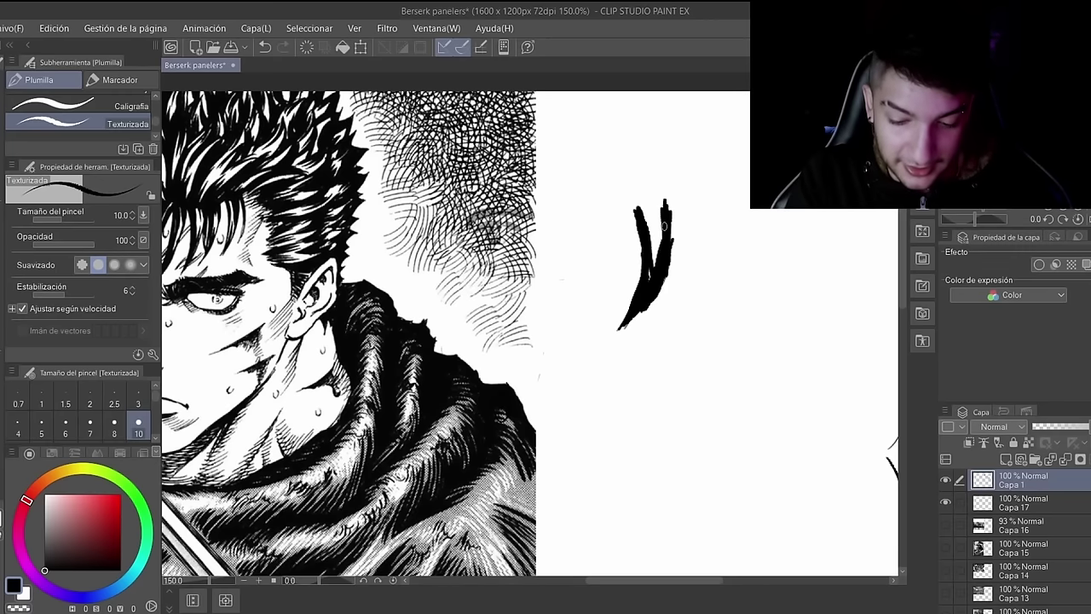
{"action": "mouse_move", "coordinate": [663, 209]}
{"action": "left_mouse_down"}
{"action": "mouse_move", "coordinate": [648, 227]}
{"action": "mouse_move", "coordinate": [652, 194]}
{"action": "mouse_move", "coordinate": [653, 209]}
{"action": "left_mouse_up"}
{"action": "key", "text": "Delete"}
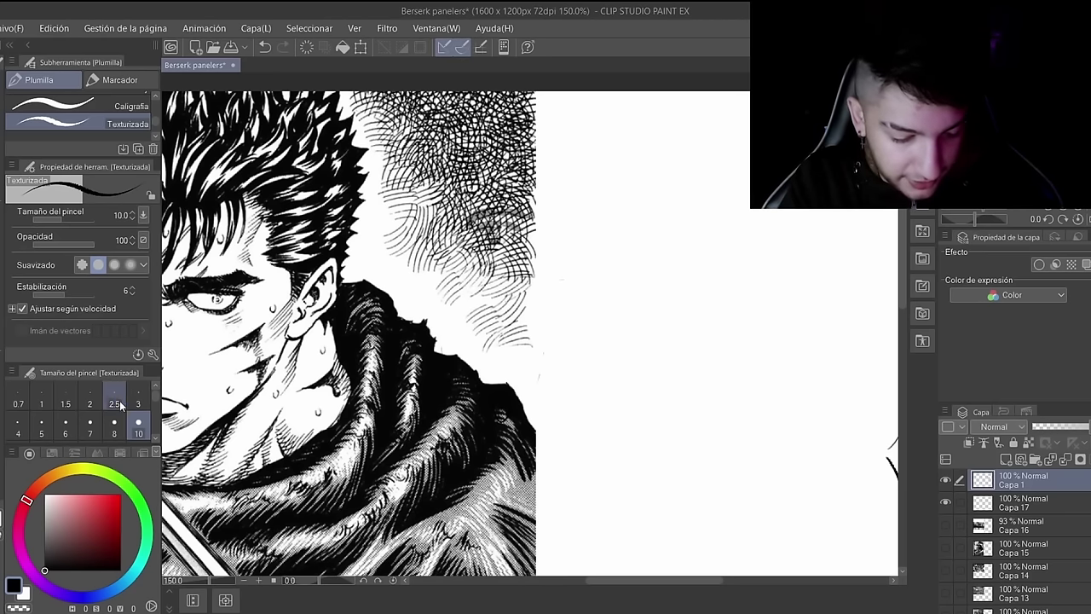
Step: Draw an oval hair lock with the pen at size 5, filling both sides with jagged black around a white centre band
{"action": "left_click", "coordinate": [41, 422]}
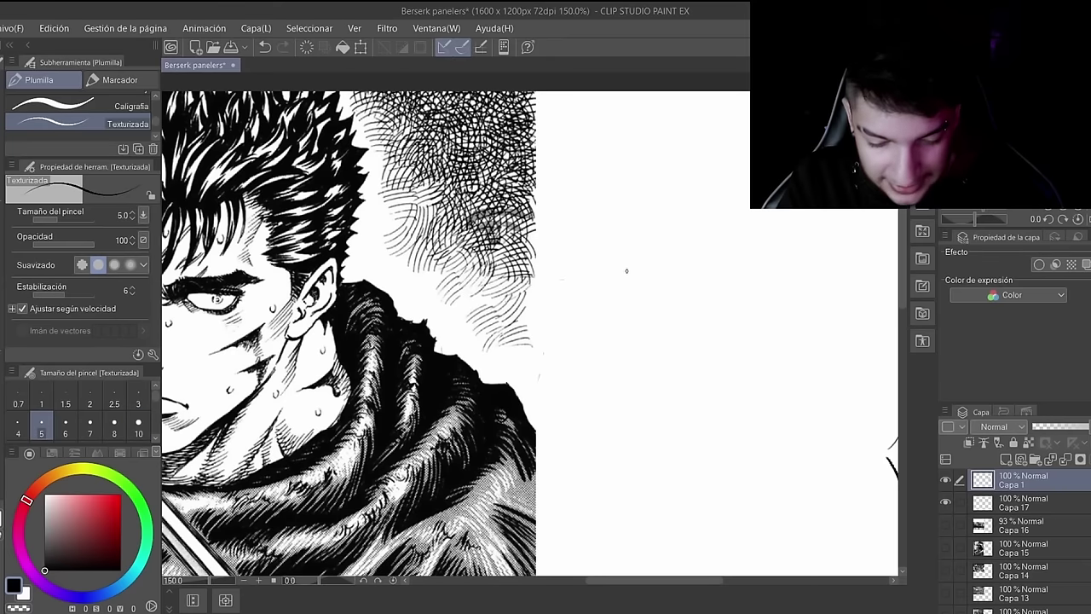
{"action": "mouse_move", "coordinate": [625, 244]}
{"action": "left_mouse_down"}
{"action": "mouse_move", "coordinate": [645, 239]}
{"action": "mouse_move", "coordinate": [677, 285]}
{"action": "mouse_move", "coordinate": [628, 354]}
{"action": "mouse_move", "coordinate": [589, 294]}
{"action": "mouse_move", "coordinate": [618, 358]}
{"action": "mouse_move", "coordinate": [652, 332]}
{"action": "mouse_move", "coordinate": [652, 296]}
{"action": "mouse_move", "coordinate": [646, 328]}
{"action": "mouse_move", "coordinate": [661, 299]}
{"action": "mouse_move", "coordinate": [658, 328]}
{"action": "mouse_move", "coordinate": [636, 247]}
{"action": "mouse_move", "coordinate": [604, 315]}
{"action": "mouse_move", "coordinate": [588, 334]}
{"action": "mouse_move", "coordinate": [624, 256]}
{"action": "mouse_move", "coordinate": [597, 320]}
{"action": "mouse_move", "coordinate": [581, 328]}
{"action": "mouse_move", "coordinate": [629, 252]}
{"action": "left_mouse_up"}
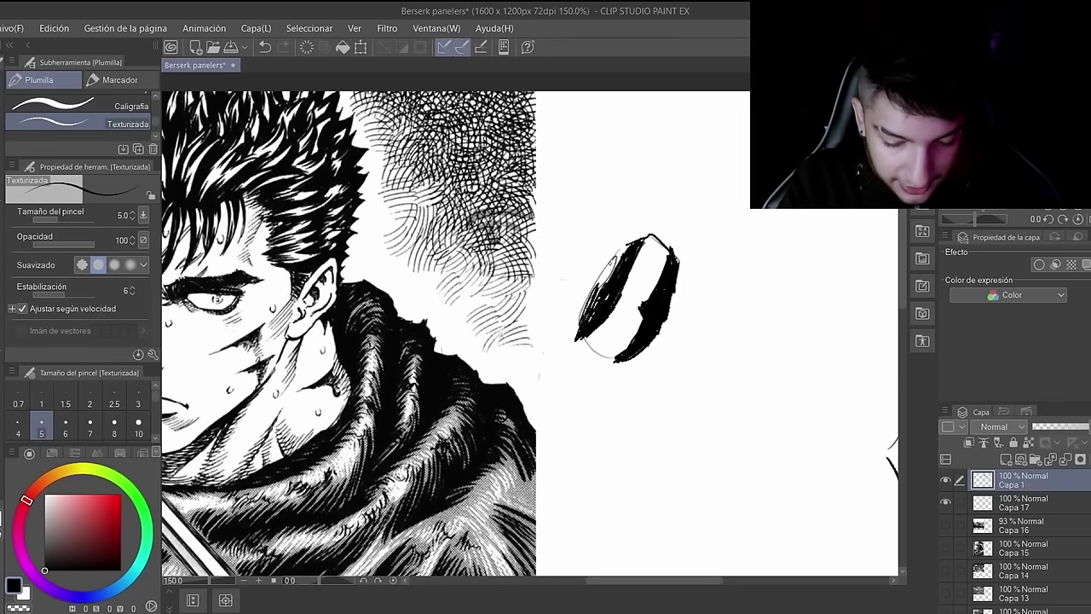
{"action": "mouse_move", "coordinate": [619, 366]}
{"action": "left_mouse_down"}
{"action": "mouse_move", "coordinate": [632, 333]}
{"action": "mouse_move", "coordinate": [641, 338]}
{"action": "left_mouse_up"}
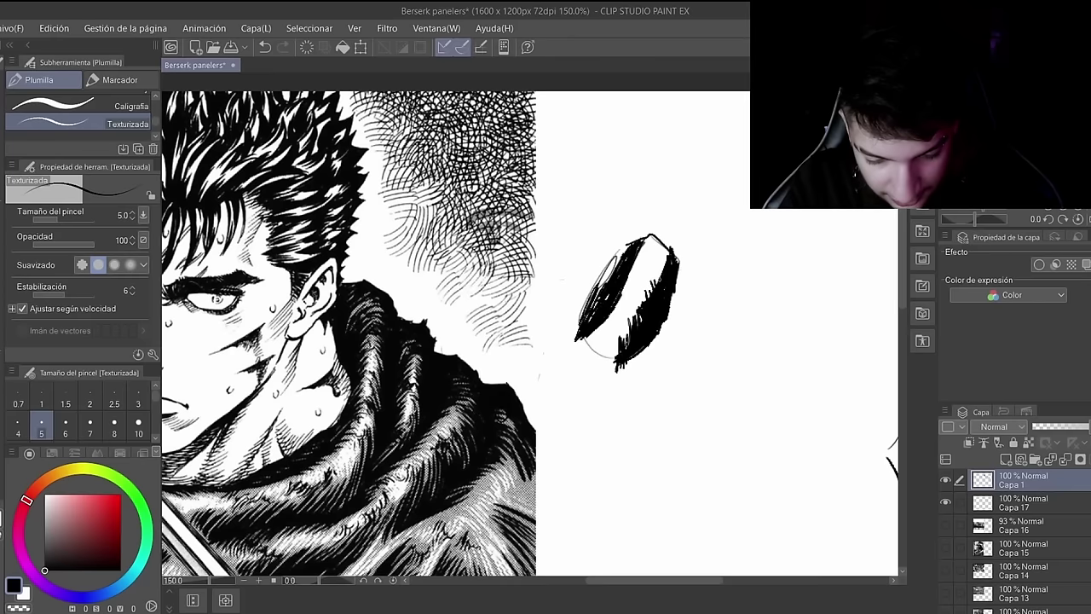
{"action": "mouse_move", "coordinate": [658, 254]}
{"action": "left_mouse_down"}
{"action": "mouse_move", "coordinate": [669, 276]}
{"action": "mouse_move", "coordinate": [668, 259]}
{"action": "left_mouse_up"}
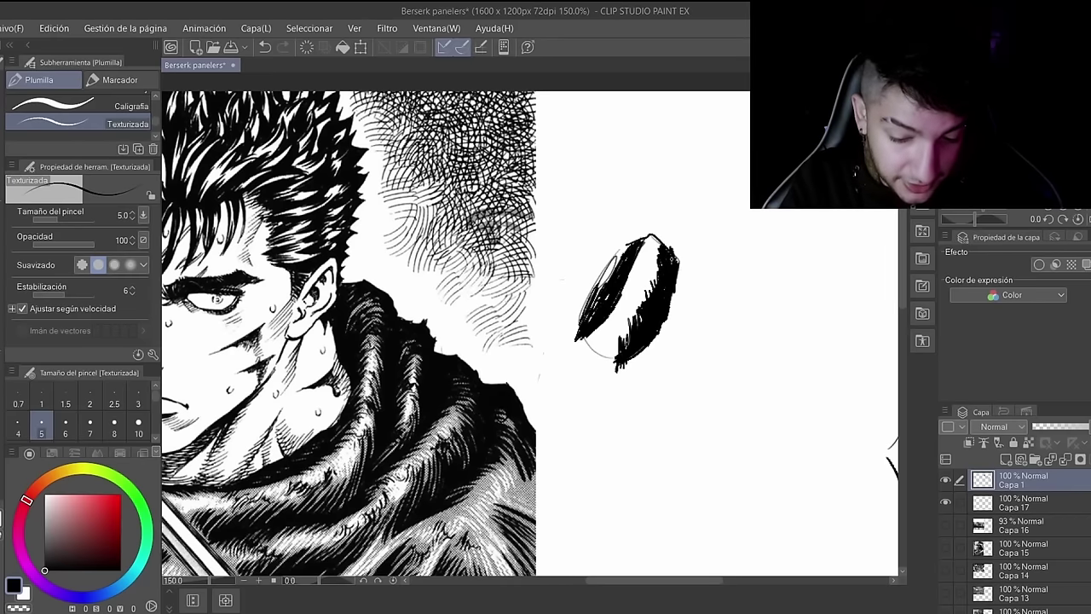
{"action": "left_click_drag", "start_coordinate": [599, 327], "coordinate": [583, 340]}
Step: Shade the hair lock's centre band grey on layer Capa 17, using the pen at size 10 and 42 opacity
{"action": "left_click_drag", "start_coordinate": [620, 324], "coordinate": [605, 347]}
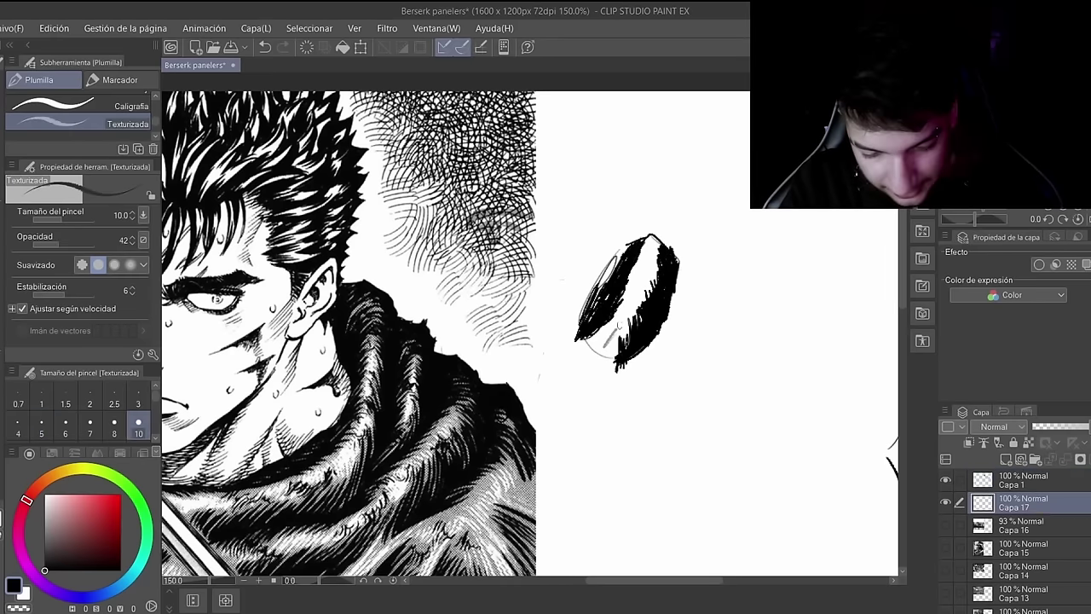
{"action": "mouse_move", "coordinate": [633, 307]}
{"action": "left_mouse_down"}
{"action": "mouse_move", "coordinate": [599, 342]}
{"action": "mouse_move", "coordinate": [597, 334]}
{"action": "mouse_move", "coordinate": [605, 346]}
{"action": "mouse_move", "coordinate": [627, 338]}
{"action": "left_mouse_up"}
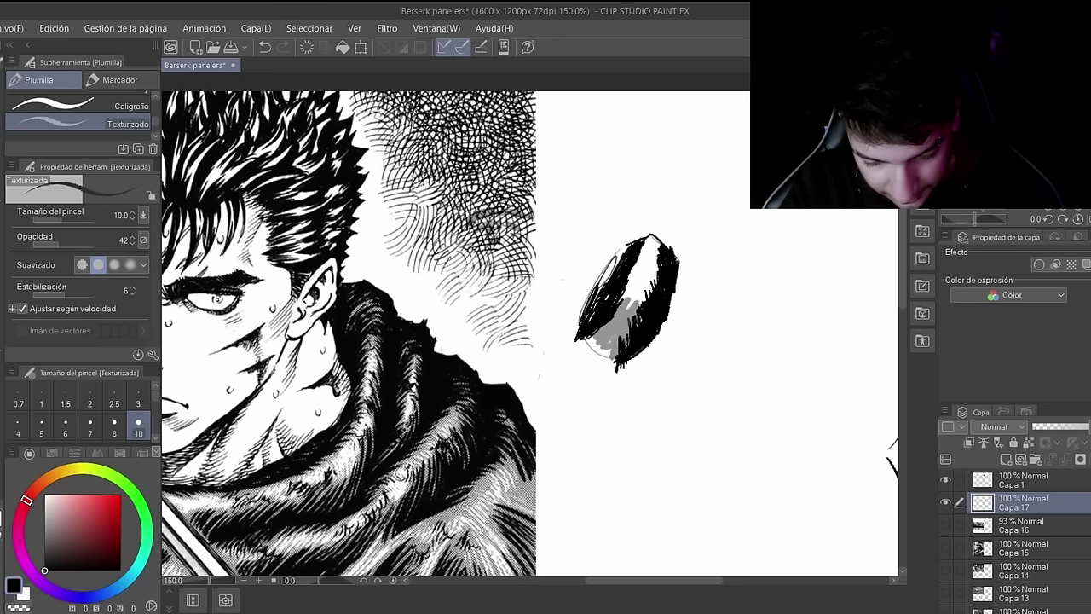
{"action": "mouse_move", "coordinate": [657, 271]}
{"action": "left_mouse_down"}
{"action": "mouse_move", "coordinate": [634, 307]}
{"action": "mouse_move", "coordinate": [624, 297]}
{"action": "left_mouse_up"}
{"action": "left_click_drag", "start_coordinate": [646, 259], "coordinate": [633, 278]}
{"action": "mouse_move", "coordinate": [641, 288]}
{"action": "left_mouse_down"}
{"action": "mouse_move", "coordinate": [615, 329]}
{"action": "mouse_move", "coordinate": [626, 310]}
{"action": "left_mouse_up"}
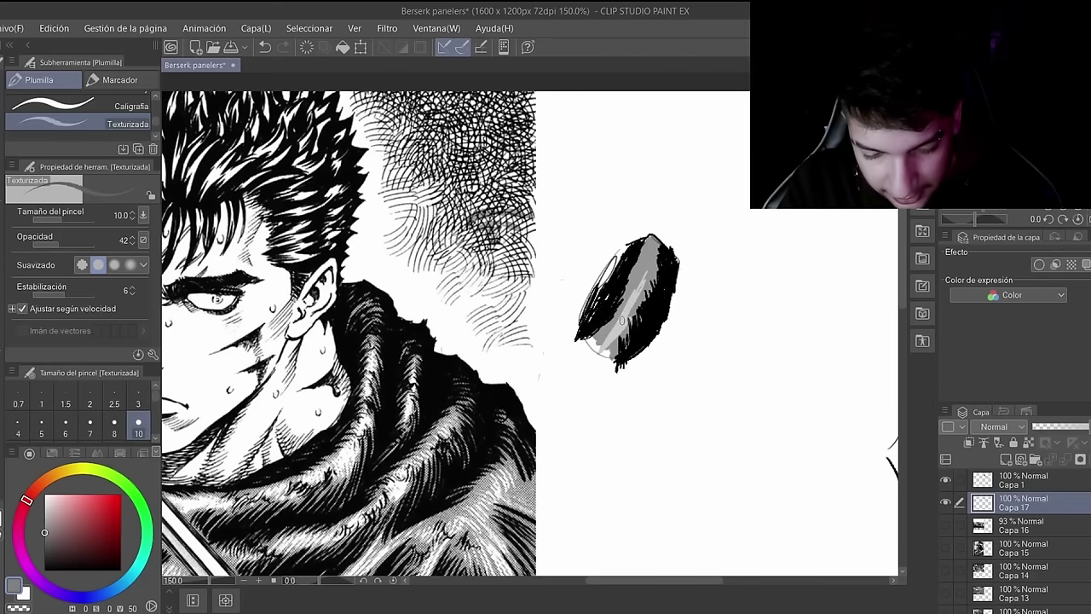
{"action": "mouse_move", "coordinate": [644, 270]}
{"action": "left_mouse_down"}
{"action": "mouse_move", "coordinate": [627, 313]}
{"action": "mouse_move", "coordinate": [636, 285]}
{"action": "left_mouse_up"}
Step: Paint white highlight strokes along the middle of the hair lock's grey band
{"action": "left_click", "coordinate": [45, 494]}
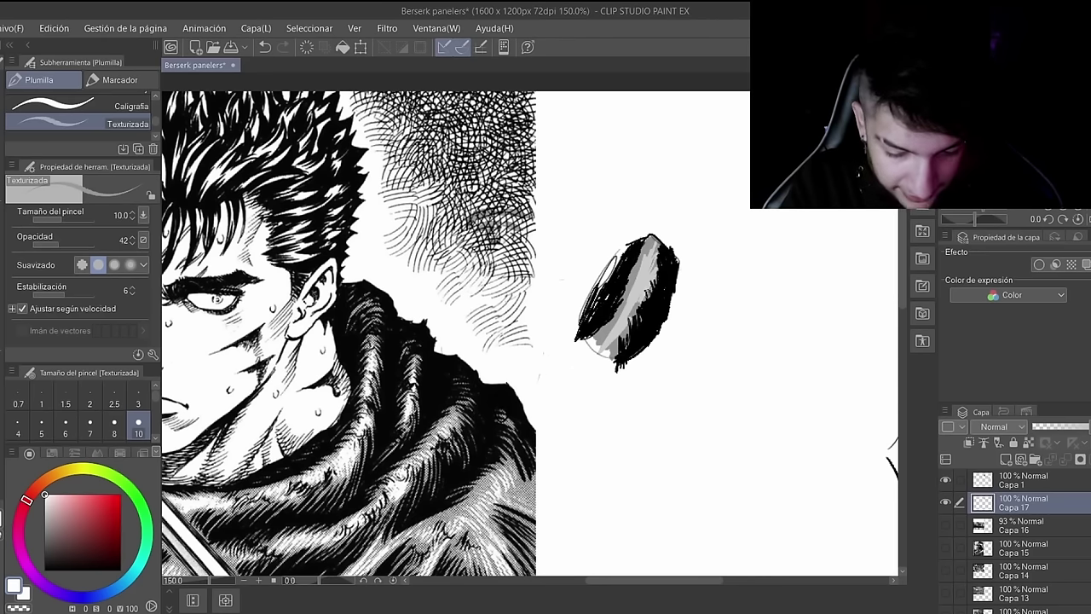
{"action": "left_click_drag", "start_coordinate": [641, 271], "coordinate": [612, 339]}
{"action": "left_click_drag", "start_coordinate": [632, 294], "coordinate": [609, 351]}
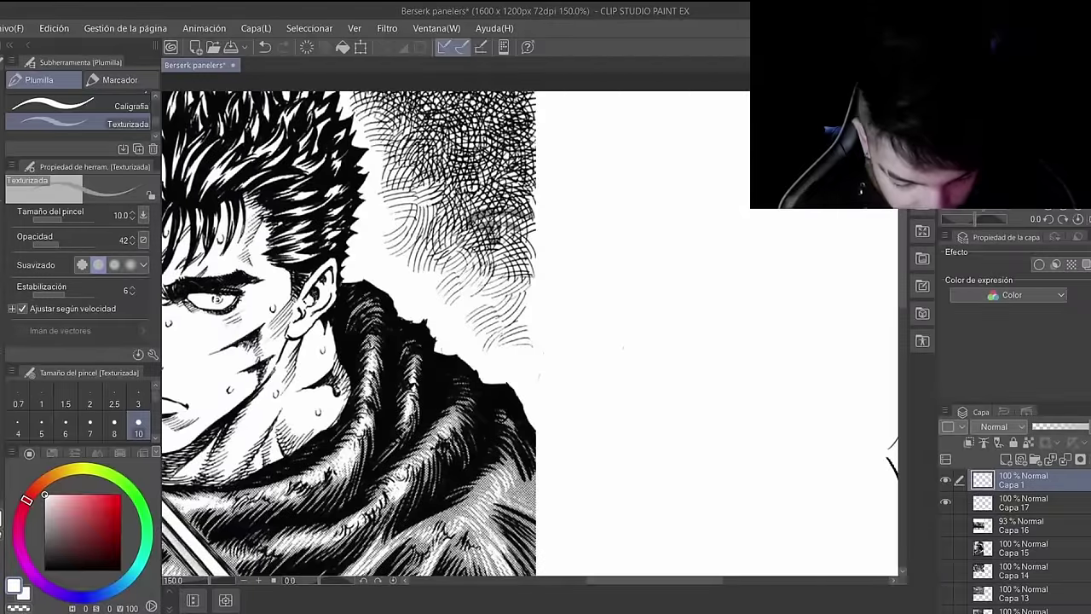
Step: Outline a bent finger with its upper joint on the blank area beside the swordsman, using the black textured pen at size 5
{"action": "scroll", "coordinate": [517, 501], "scroll_direction": "up", "scroll_amount": 1}
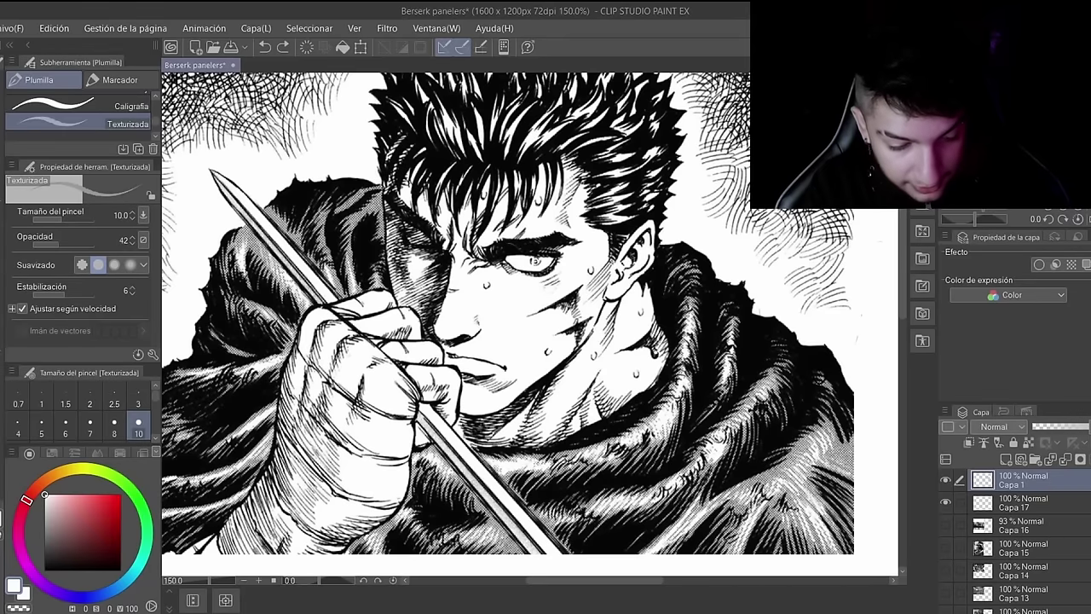
{"action": "key", "text": "p"}
{"action": "key", "text": "x"}
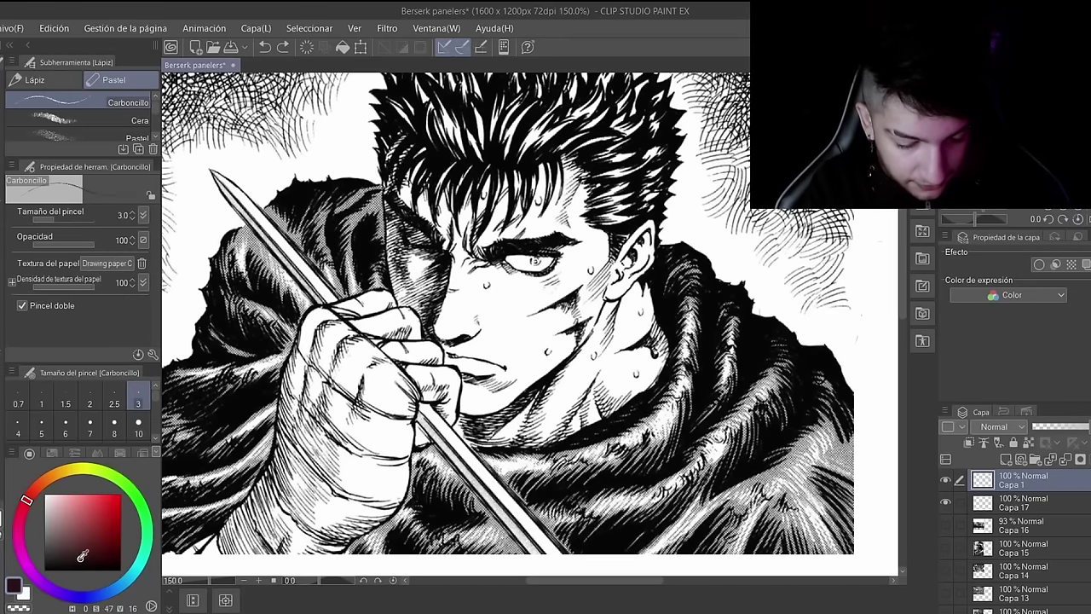
{"action": "scroll", "coordinate": [221, 492], "scroll_direction": "right", "scroll_amount": 3}
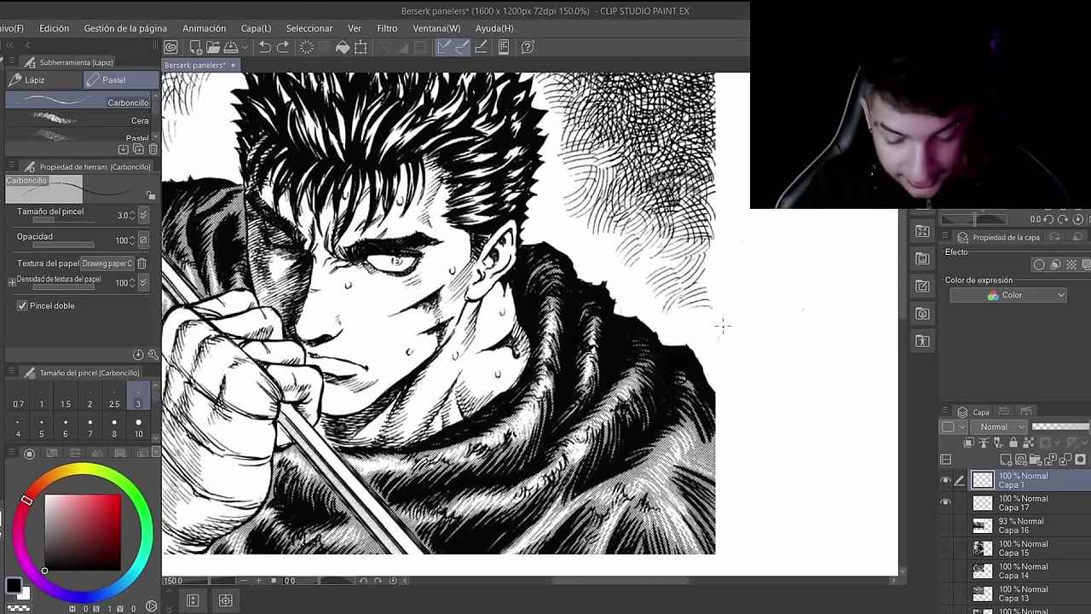
{"action": "key", "text": "p"}
{"action": "mouse_move", "coordinate": [758, 253]}
{"action": "left_mouse_down"}
{"action": "mouse_move", "coordinate": [773, 261]}
{"action": "mouse_move", "coordinate": [796, 364]}
{"action": "left_mouse_up"}
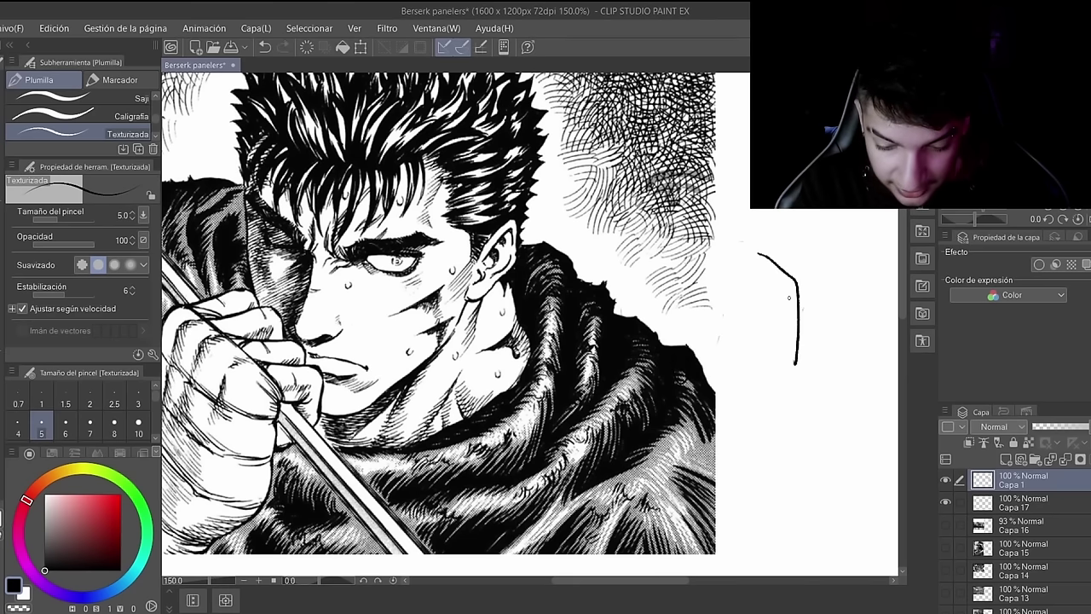
{"action": "left_click_drag", "start_coordinate": [757, 251], "coordinate": [737, 360]}
{"action": "mouse_move", "coordinate": [774, 262]}
{"action": "left_mouse_down"}
{"action": "mouse_move", "coordinate": [820, 265]}
{"action": "mouse_move", "coordinate": [807, 284]}
{"action": "mouse_move", "coordinate": [820, 285]}
{"action": "mouse_move", "coordinate": [794, 255]}
{"action": "left_mouse_up"}
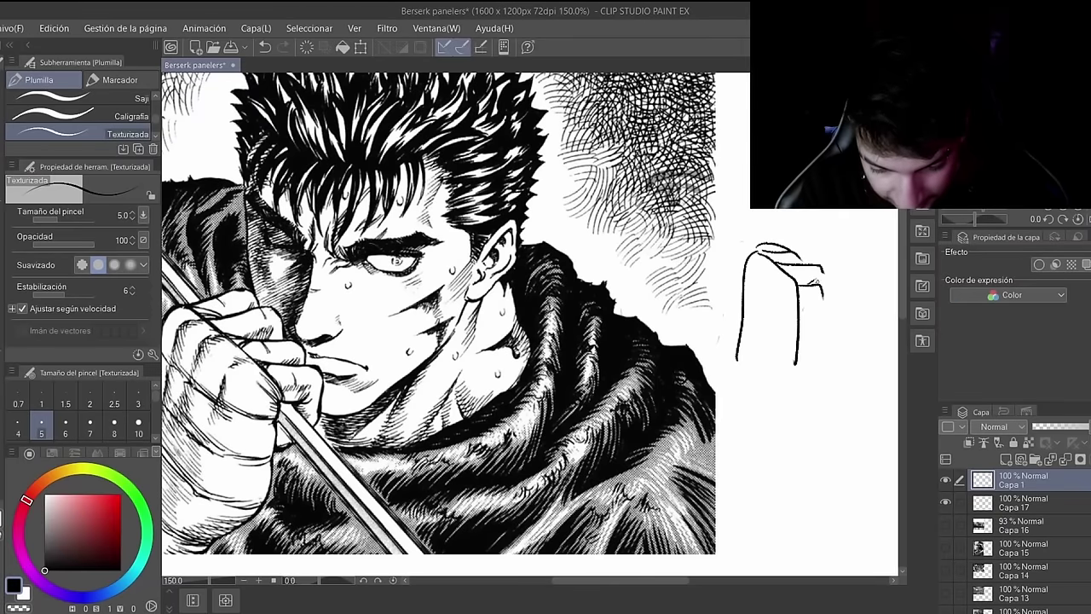
{"action": "left_click_drag", "start_coordinate": [810, 283], "coordinate": [820, 279]}
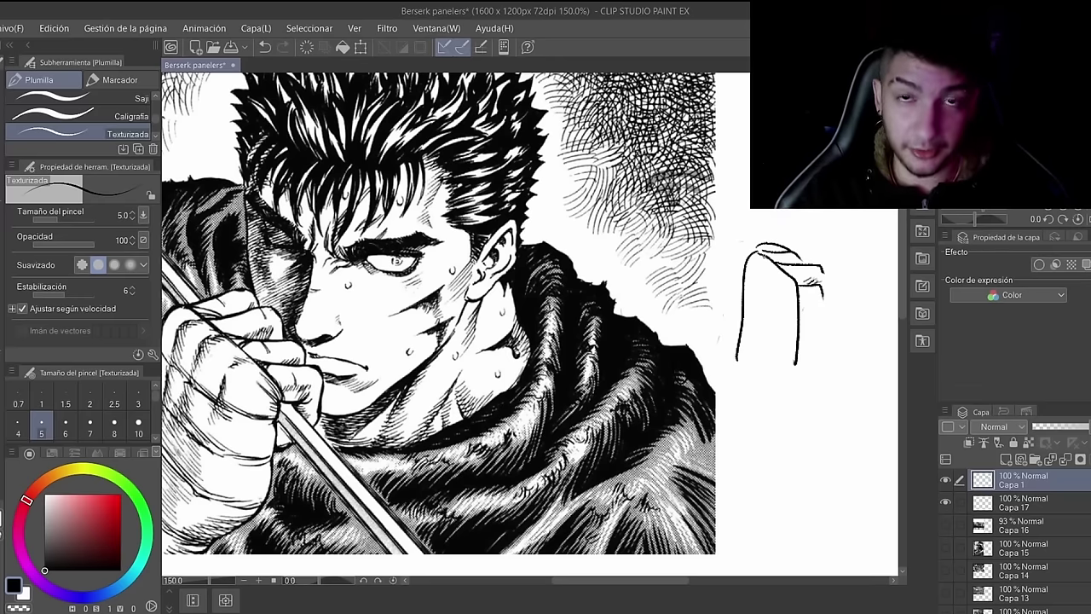
Step: Add fine curved contour hatching across the finger sketch and along its lower end, and undo the last stroke
{"action": "left_click", "coordinate": [756, 271]}
{"action": "left_click_drag", "start_coordinate": [750, 279], "coordinate": [791, 305]}
{"action": "mouse_move", "coordinate": [746, 337]}
{"action": "left_mouse_down"}
{"action": "mouse_move", "coordinate": [791, 359]}
{"action": "mouse_move", "coordinate": [771, 348]}
{"action": "left_mouse_up"}
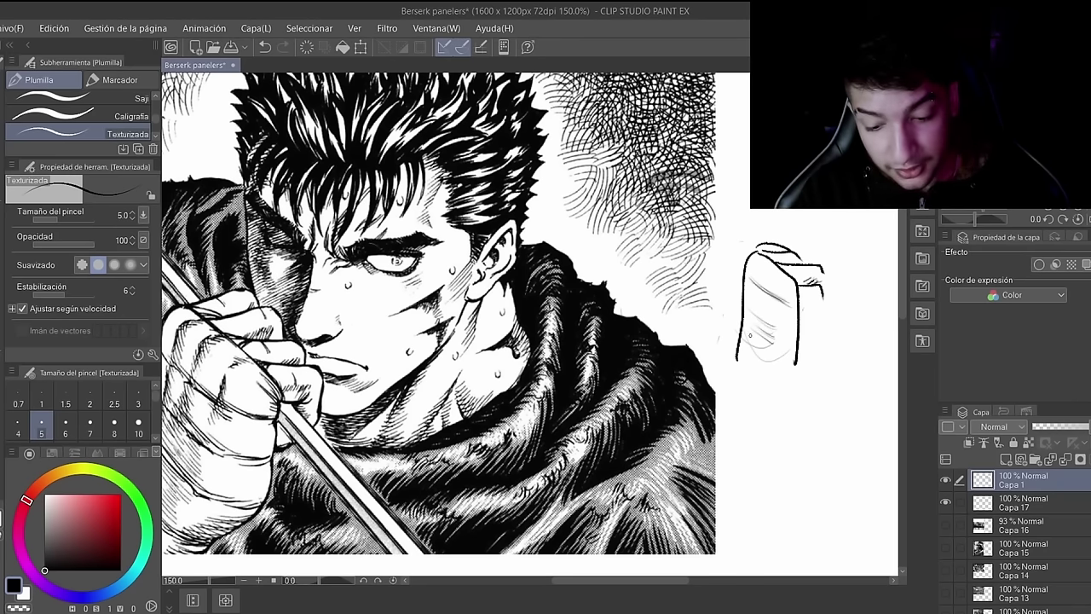
{"action": "mouse_move", "coordinate": [744, 334]}
{"action": "left_mouse_down"}
{"action": "mouse_move", "coordinate": [776, 366]}
{"action": "mouse_move", "coordinate": [793, 358]}
{"action": "mouse_move", "coordinate": [797, 335]}
{"action": "left_mouse_up"}
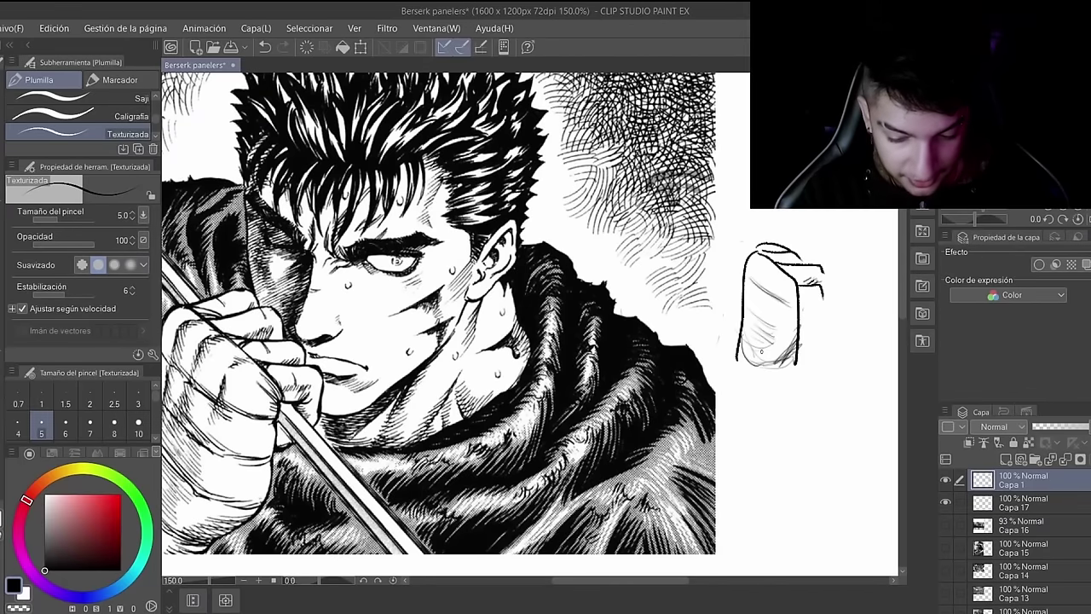
{"action": "key", "text": "ctrl+z"}
Step: Try small rounded contour strokes on the back of the swordsman's fist, and undo them
{"action": "left_click_drag", "start_coordinate": [239, 452], "coordinate": [242, 479]}
{"action": "mouse_move", "coordinate": [241, 479]}
{"action": "left_mouse_down"}
{"action": "mouse_move", "coordinate": [269, 477]}
{"action": "mouse_move", "coordinate": [253, 445]}
{"action": "mouse_move", "coordinate": [239, 453]}
{"action": "left_mouse_up"}
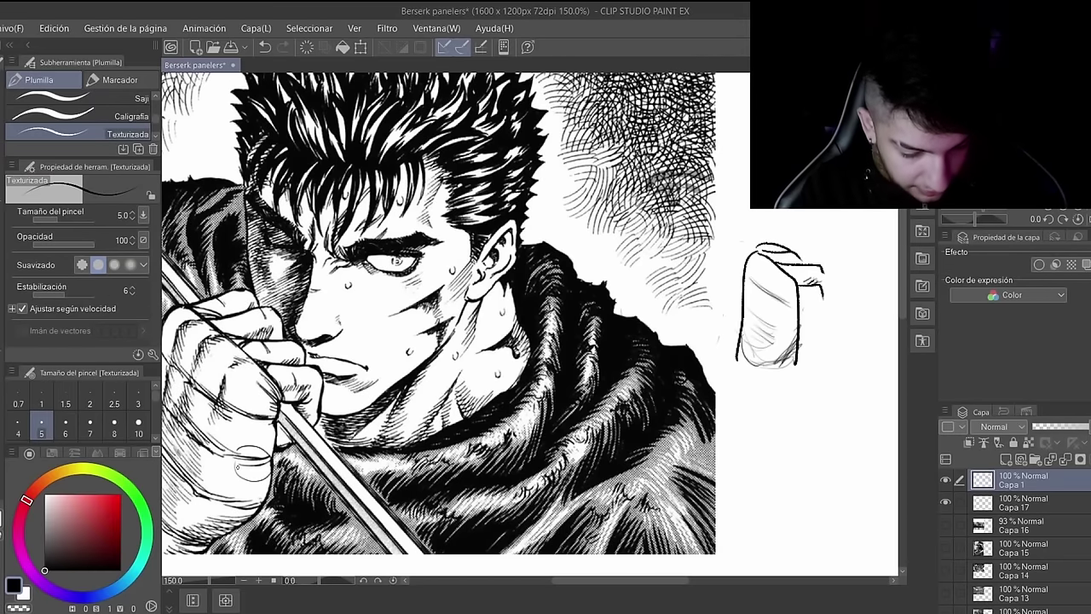
{"action": "key", "text": "ctrl+z"}
{"action": "key", "text": "ctrl+z"}
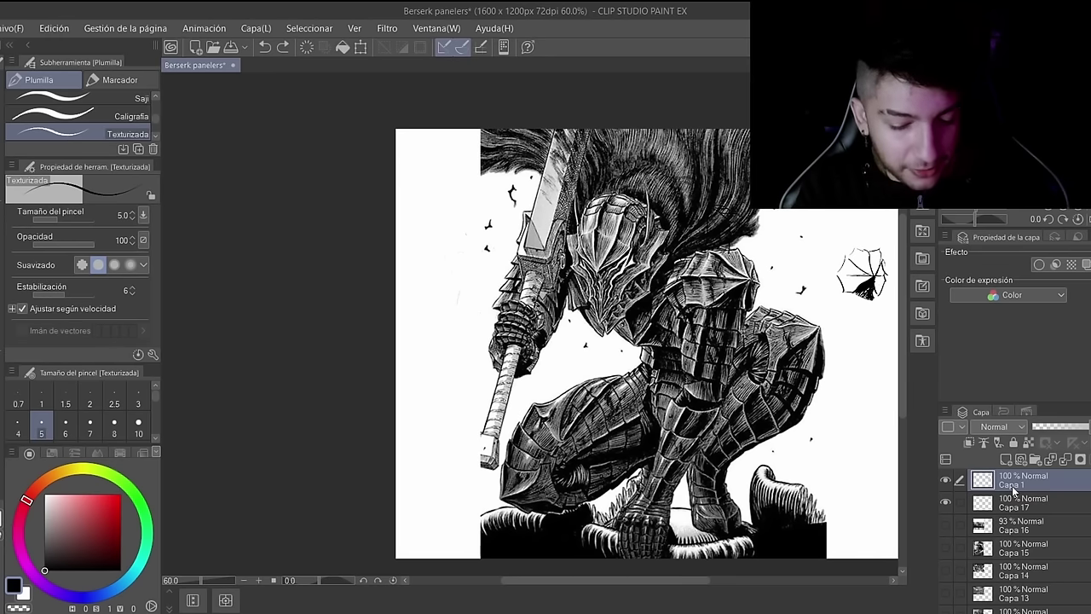
Step: Erase the small spiked armor practice sketch beside the crouching armored figure and return to the pen
{"action": "scroll", "coordinate": [547, 588], "scroll_direction": "right", "scroll_amount": 3}
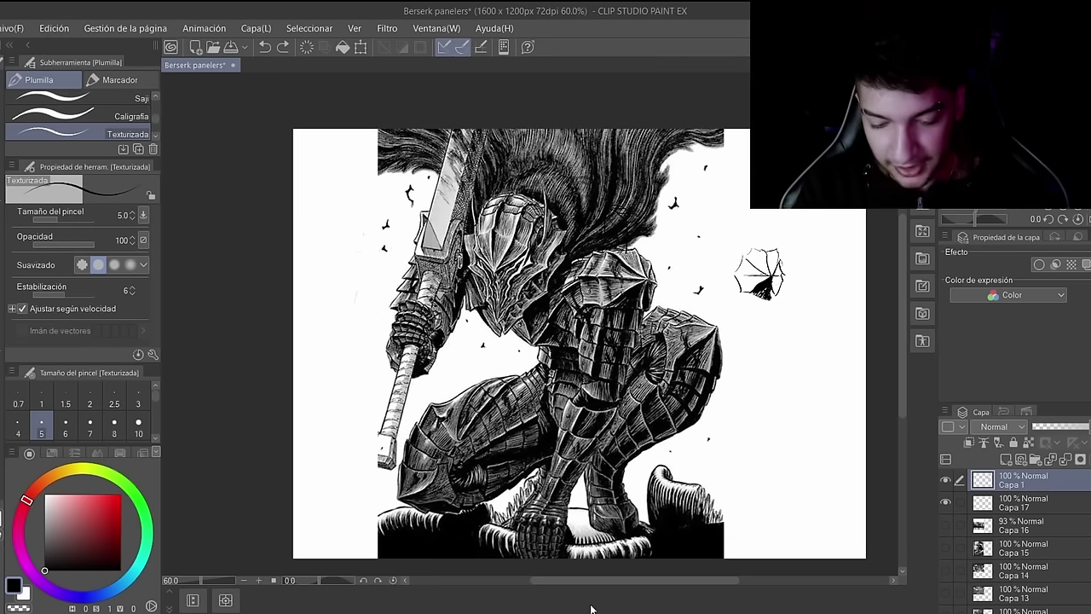
{"action": "key", "text": "e"}
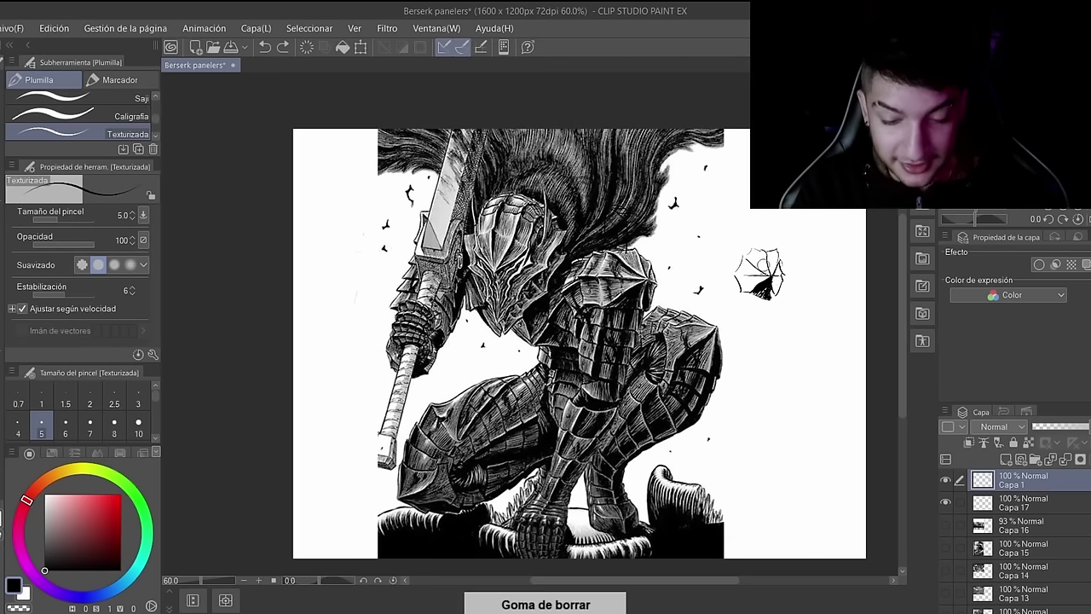
{"action": "mouse_move", "coordinate": [743, 284]}
{"action": "left_mouse_down"}
{"action": "mouse_move", "coordinate": [753, 242]}
{"action": "mouse_move", "coordinate": [736, 310]}
{"action": "mouse_move", "coordinate": [775, 241]}
{"action": "mouse_move", "coordinate": [768, 297]}
{"action": "left_mouse_up"}
{"action": "left_click_drag", "start_coordinate": [784, 238], "coordinate": [765, 312]}
{"action": "key", "text": "p"}
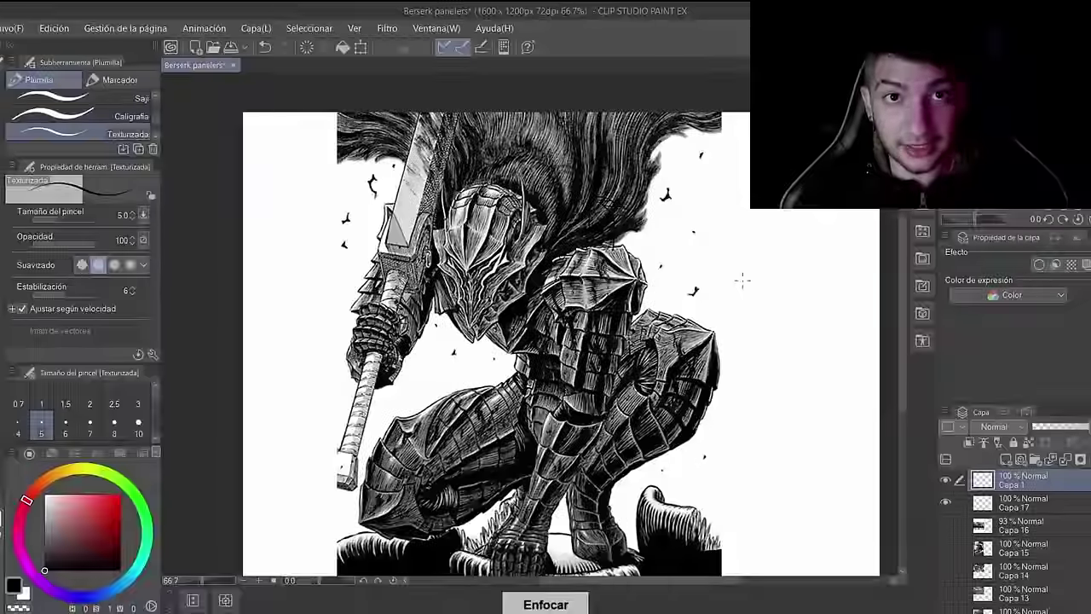
Step: Shift the armored figure's layer to the page's left edge and rough in a crouching figure's head, torso and legs on Capa 1
{"action": "left_click", "coordinate": [742, 281]}
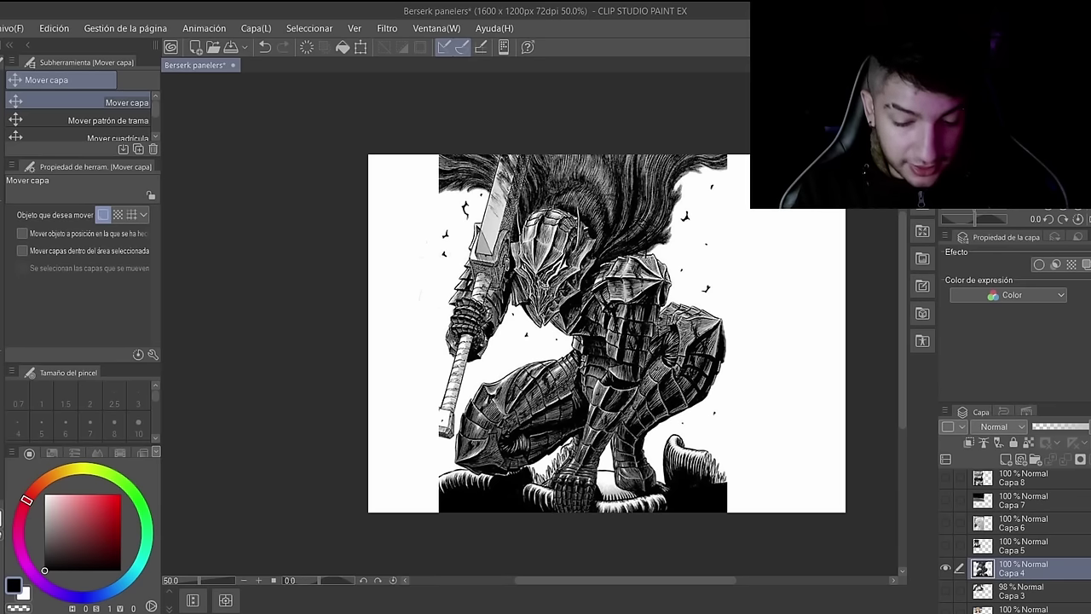
{"action": "left_click_drag", "start_coordinate": [471, 209], "coordinate": [386, 220]}
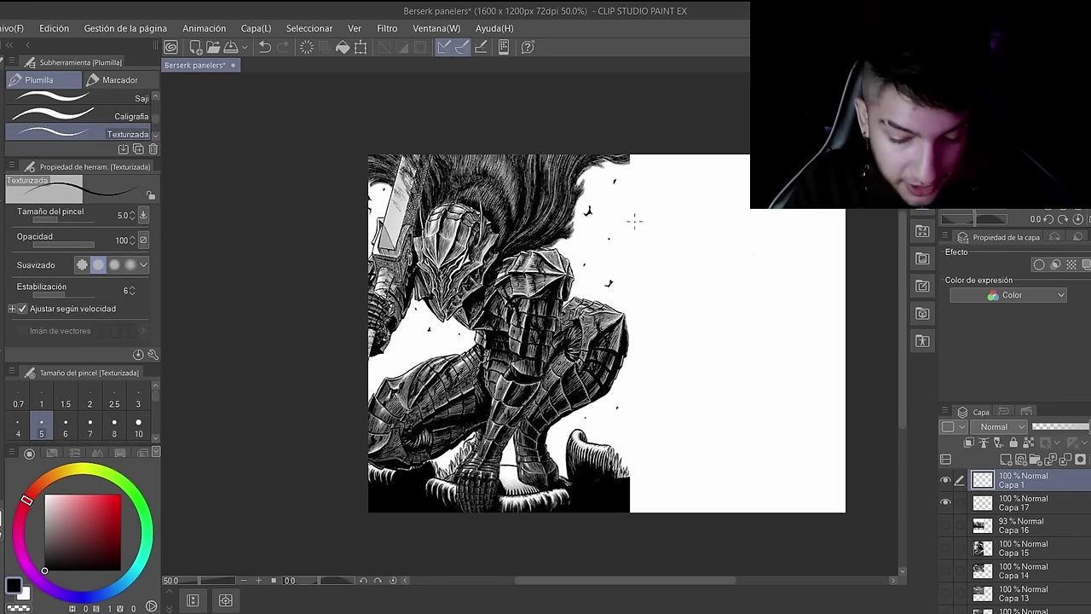
{"action": "mouse_move", "coordinate": [721, 279]}
{"action": "left_mouse_down"}
{"action": "mouse_move", "coordinate": [734, 235]}
{"action": "mouse_move", "coordinate": [718, 294]}
{"action": "mouse_move", "coordinate": [750, 322]}
{"action": "left_mouse_up"}
{"action": "mouse_move", "coordinate": [752, 268]}
{"action": "left_mouse_down"}
{"action": "mouse_move", "coordinate": [774, 307]}
{"action": "mouse_move", "coordinate": [742, 319]}
{"action": "mouse_move", "coordinate": [775, 322]}
{"action": "mouse_move", "coordinate": [765, 332]}
{"action": "mouse_move", "coordinate": [757, 310]}
{"action": "mouse_move", "coordinate": [762, 353]}
{"action": "mouse_move", "coordinate": [781, 326]}
{"action": "mouse_move", "coordinate": [769, 351]}
{"action": "left_mouse_up"}
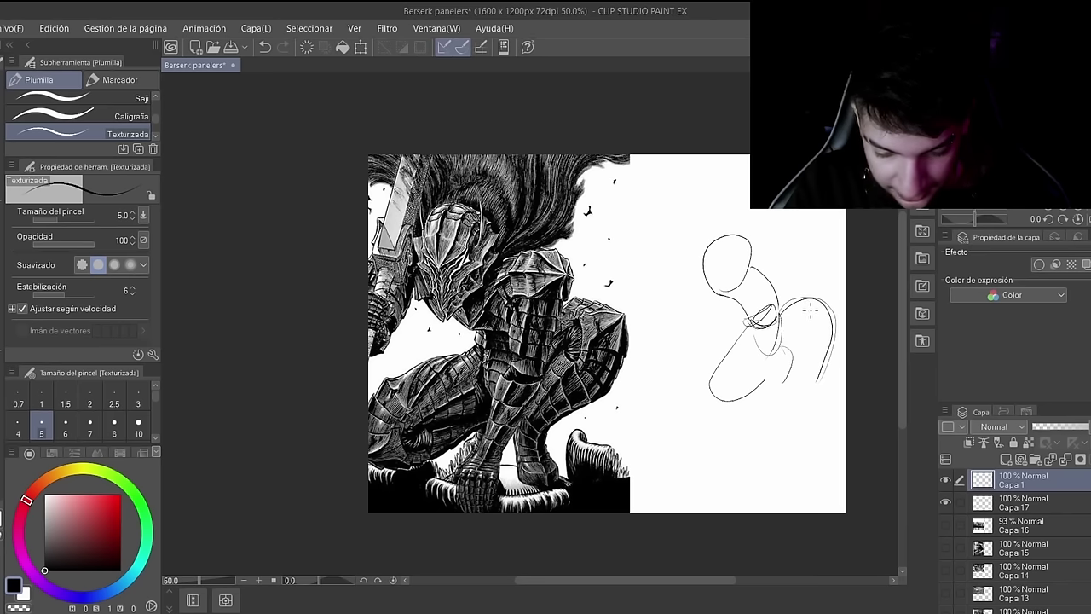
{"action": "left_click_drag", "start_coordinate": [805, 315], "coordinate": [809, 359]}
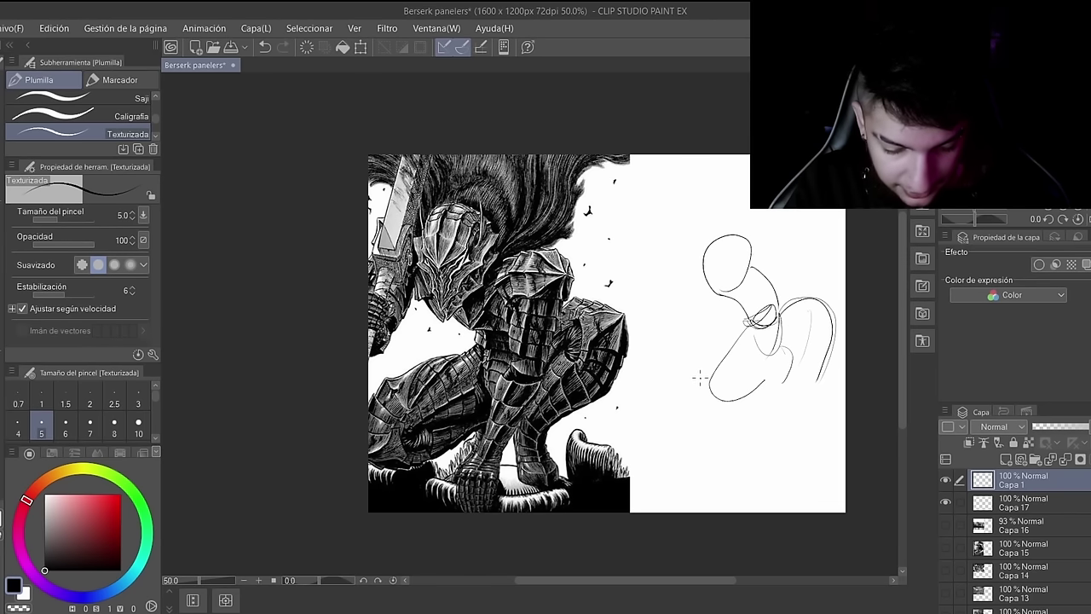
Step: Add the two arms and a small curve under the bent leg to the crouching figure's gesture sketch
{"action": "left_click_drag", "start_coordinate": [740, 396], "coordinate": [744, 406]}
{"action": "mouse_move", "coordinate": [770, 306]}
{"action": "left_mouse_down"}
{"action": "mouse_move", "coordinate": [787, 294]}
{"action": "mouse_move", "coordinate": [769, 416]}
{"action": "left_mouse_up"}
{"action": "mouse_move", "coordinate": [718, 291]}
{"action": "left_mouse_down"}
{"action": "mouse_move", "coordinate": [694, 321]}
{"action": "mouse_move", "coordinate": [697, 251]}
{"action": "left_mouse_up"}
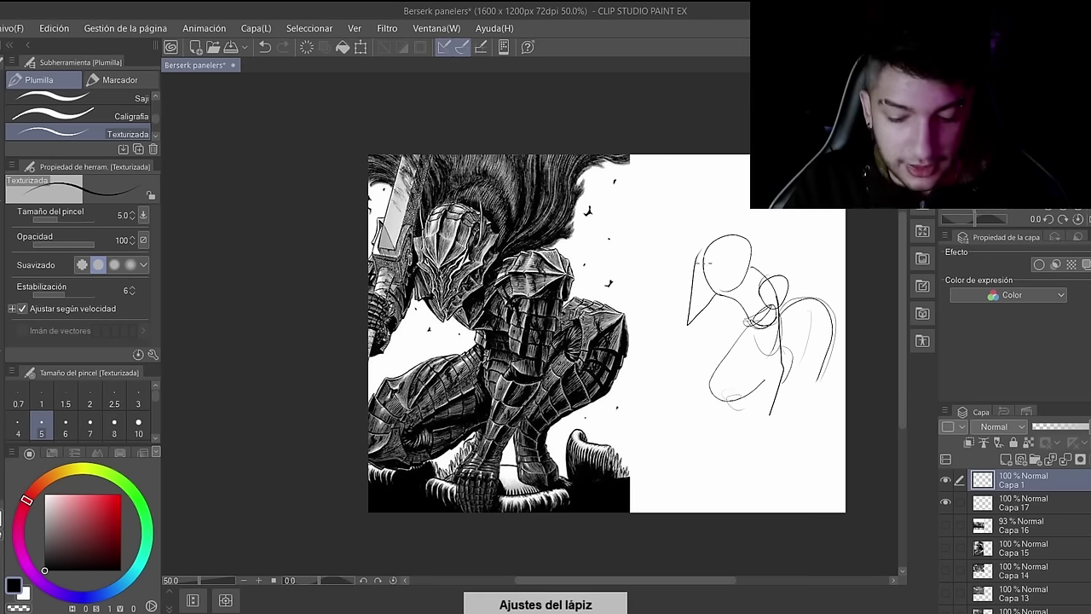
Step: Erase the whole crouching gesture sketch from Capa 1 and return to the textured pen
{"action": "key", "text": "e"}
{"action": "key", "text": "p"}
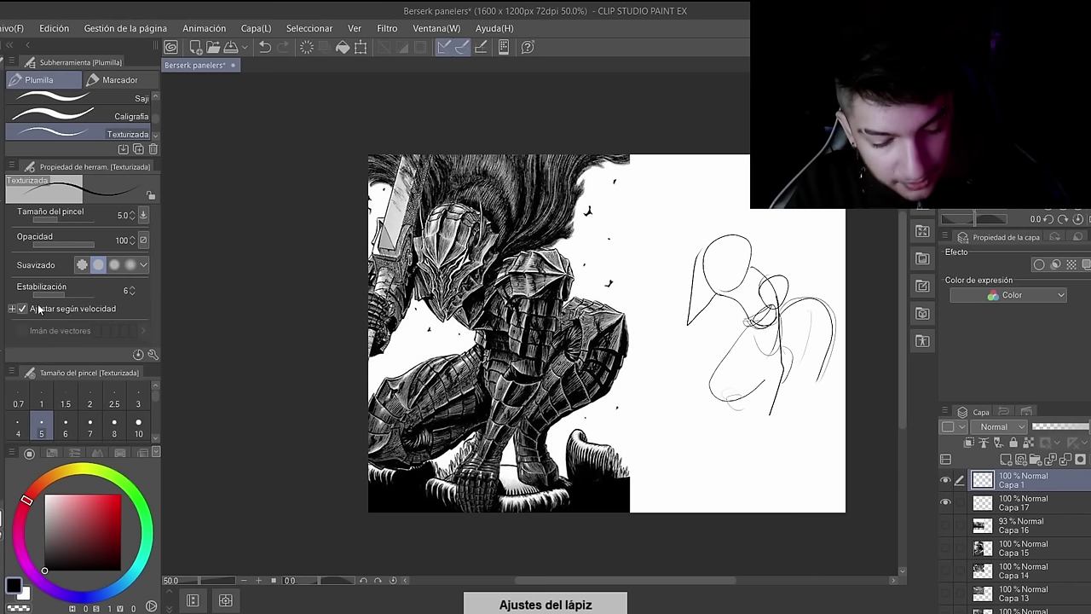
{"action": "key", "text": "e"}
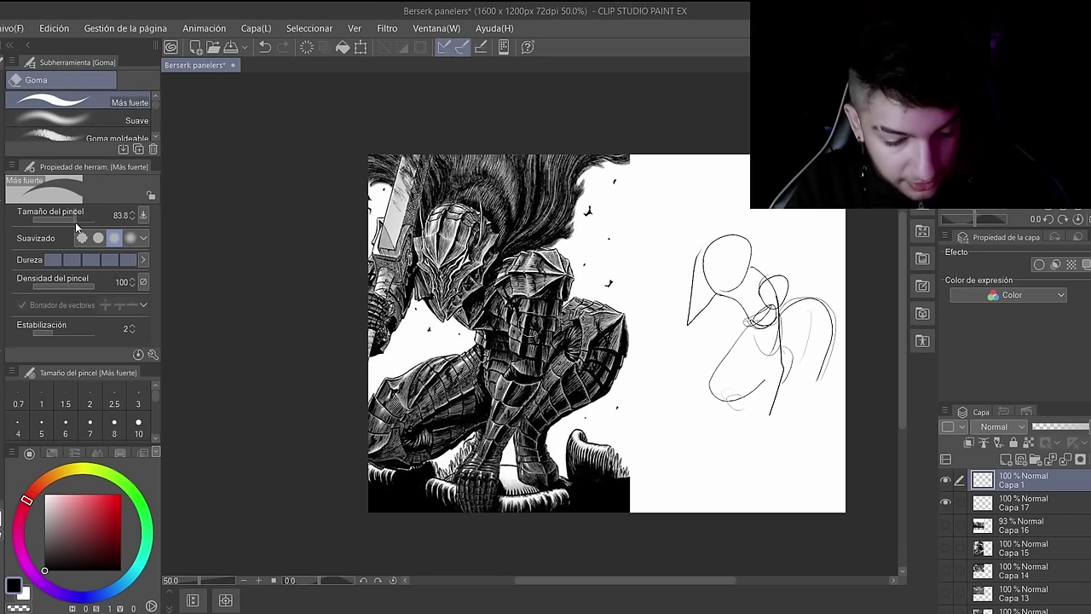
{"action": "mouse_move", "coordinate": [692, 351]}
{"action": "left_mouse_down"}
{"action": "mouse_move", "coordinate": [691, 309]}
{"action": "mouse_move", "coordinate": [731, 304]}
{"action": "mouse_move", "coordinate": [721, 356]}
{"action": "mouse_move", "coordinate": [771, 254]}
{"action": "left_mouse_up"}
{"action": "key", "text": "Delete"}
{"action": "key", "text": "p"}
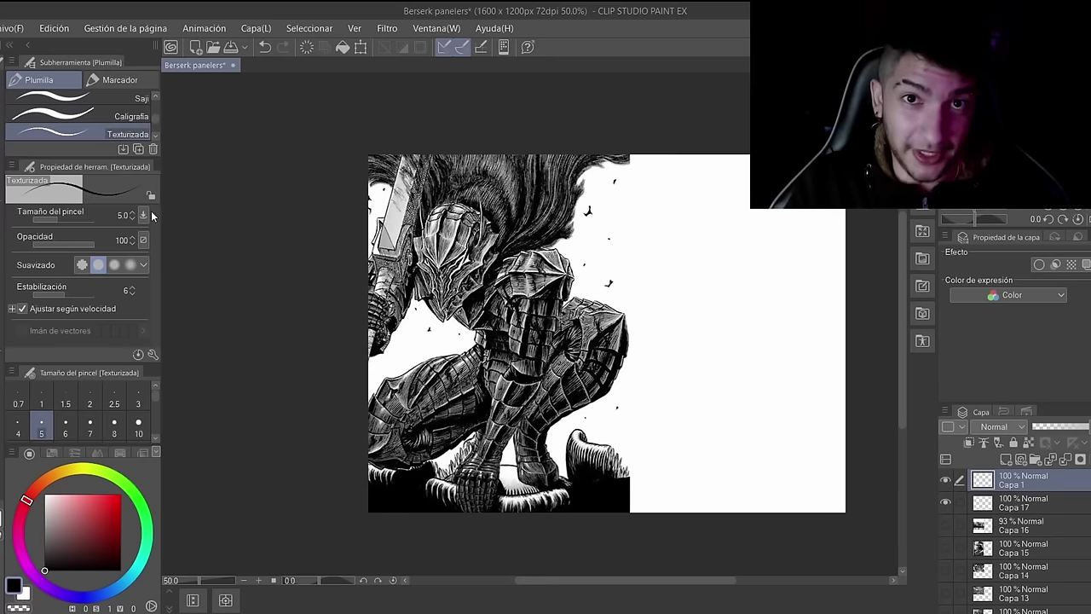
Step: Sketch a hanging arm's construction to the right of the armored figure: shoulder circle, upper-arm oval, elbow circle, tapered forearm and round fist
{"action": "scroll", "coordinate": [421, 293], "scroll_direction": "up", "scroll_amount": 2}
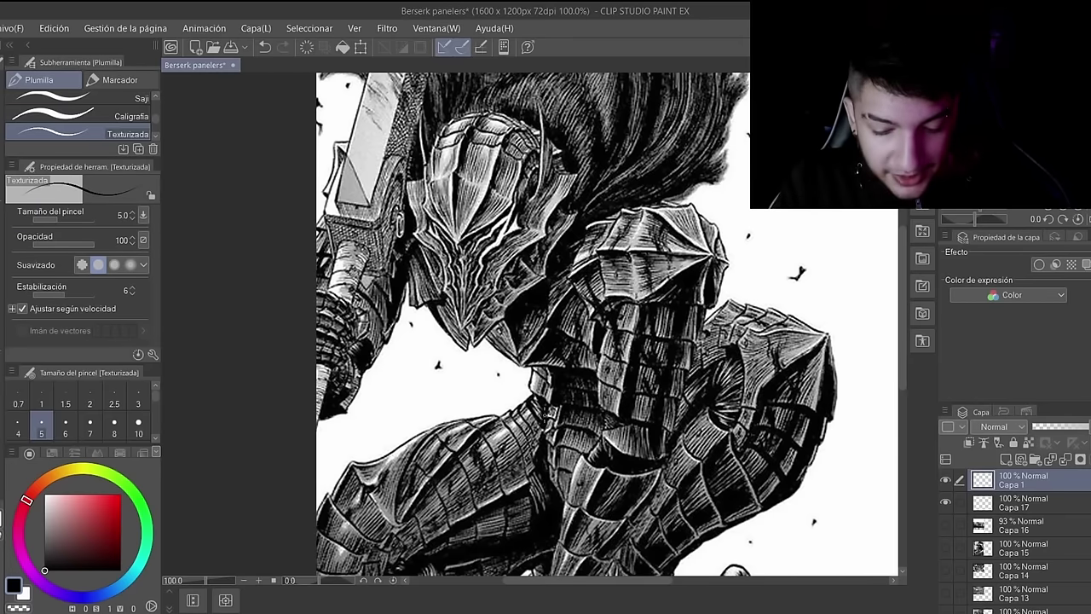
{"action": "left_click_drag", "start_coordinate": [900, 335], "coordinate": [911, 370]}
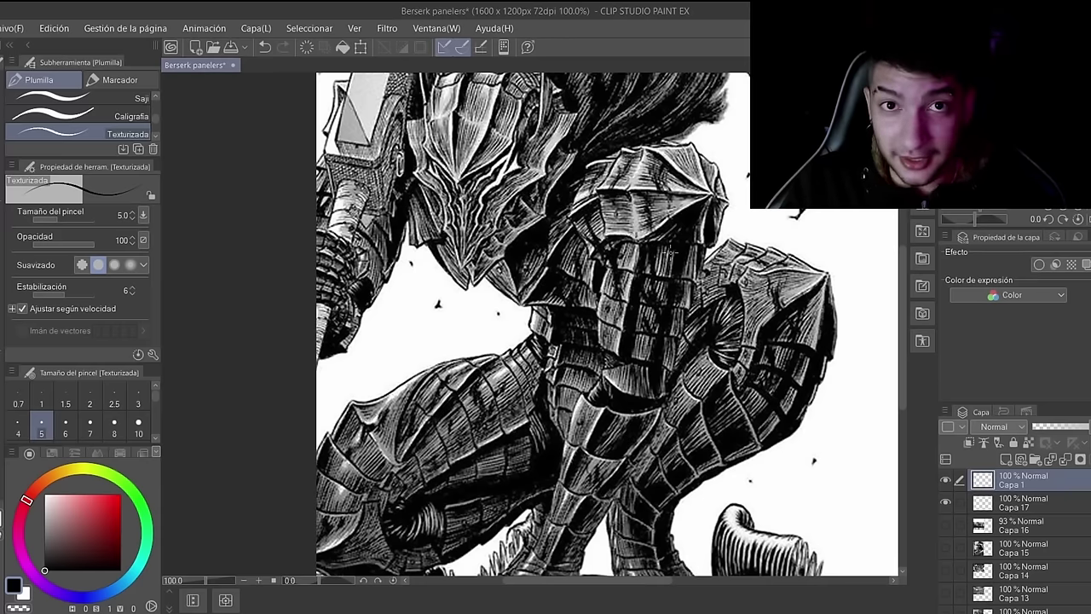
{"action": "scroll", "coordinate": [591, 161], "scroll_direction": "right", "scroll_amount": 2}
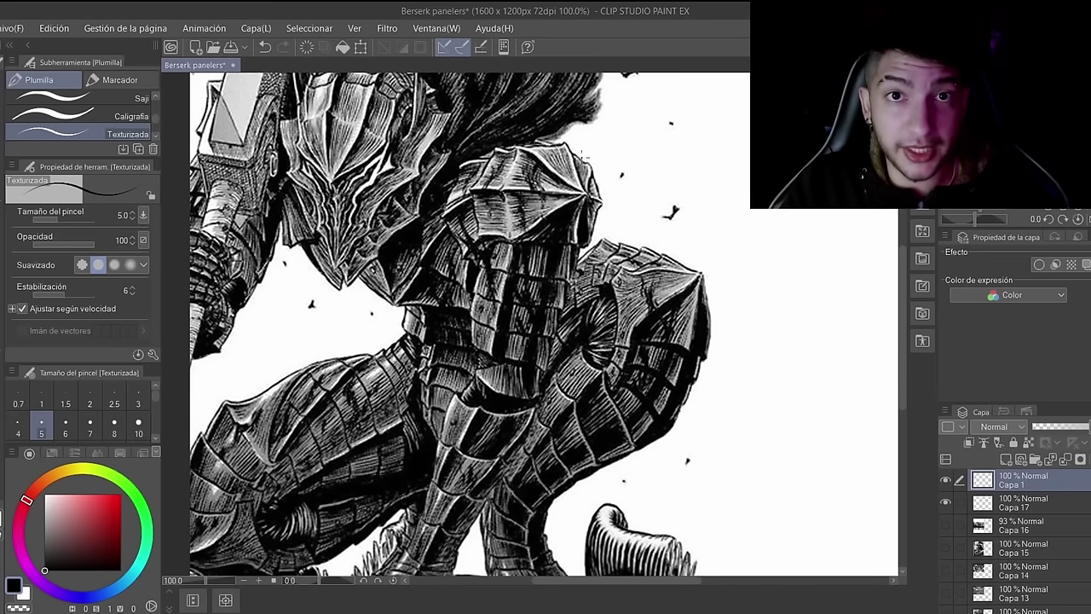
{"action": "mouse_move", "coordinate": [782, 205]}
{"action": "left_mouse_down"}
{"action": "mouse_move", "coordinate": [811, 244]}
{"action": "mouse_move", "coordinate": [844, 211]}
{"action": "mouse_move", "coordinate": [810, 300]}
{"action": "mouse_move", "coordinate": [826, 243]}
{"action": "left_mouse_up"}
{"action": "mouse_move", "coordinate": [824, 283]}
{"action": "left_mouse_down"}
{"action": "mouse_move", "coordinate": [843, 248]}
{"action": "mouse_move", "coordinate": [810, 322]}
{"action": "mouse_move", "coordinate": [808, 311]}
{"action": "mouse_move", "coordinate": [817, 428]}
{"action": "left_mouse_up"}
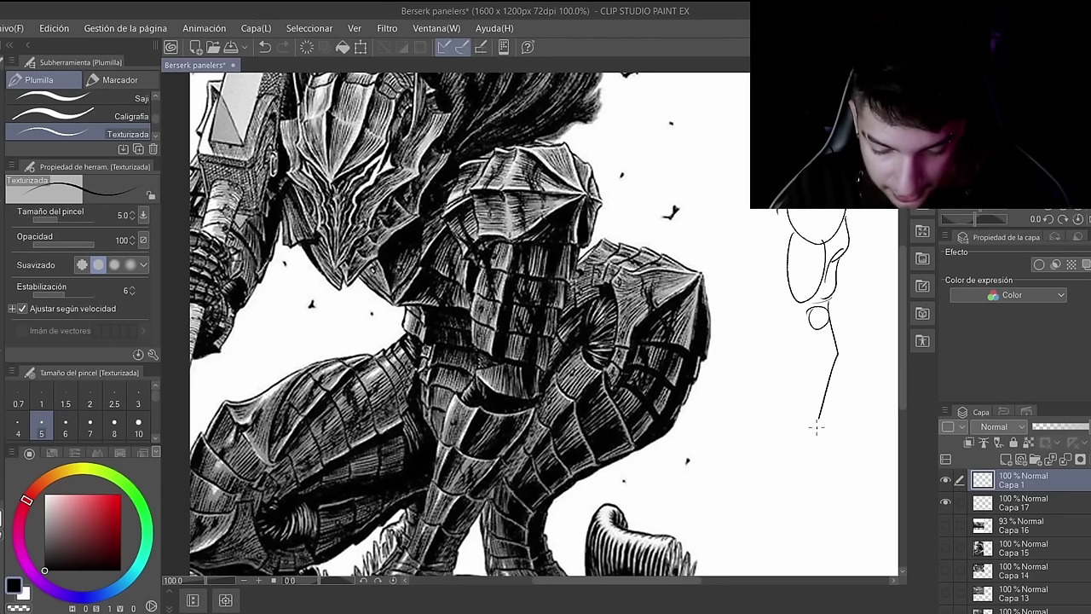
{"action": "left_click_drag", "start_coordinate": [816, 428], "coordinate": [806, 461]}
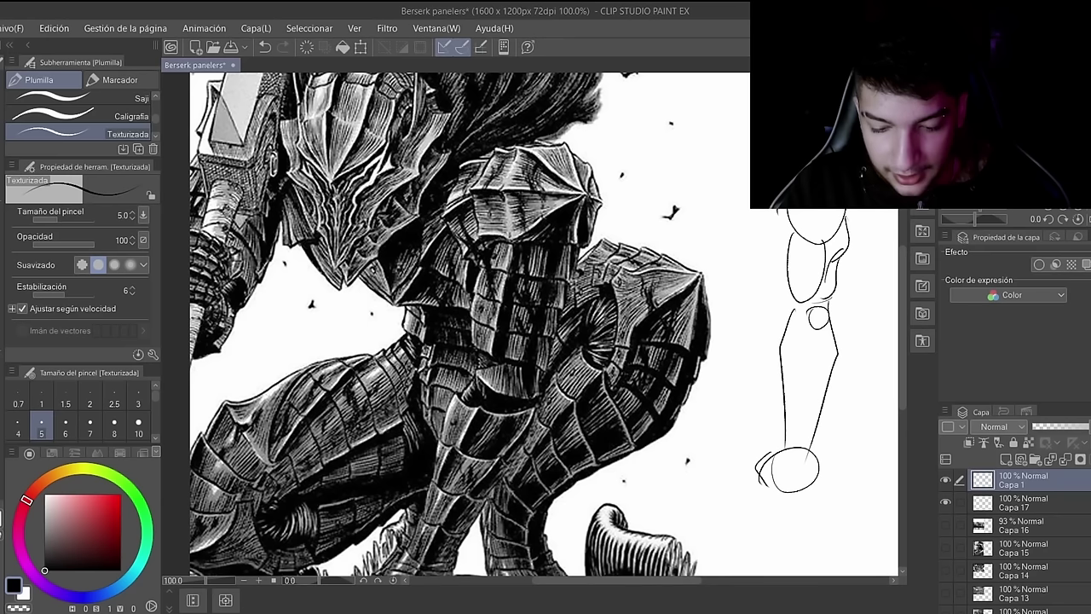
Step: Add light offset construction lines to the arm sketch's shoulder, upper arm, elbow, forearm and fist
{"action": "left_click_drag", "start_coordinate": [798, 210], "coordinate": [843, 213]}
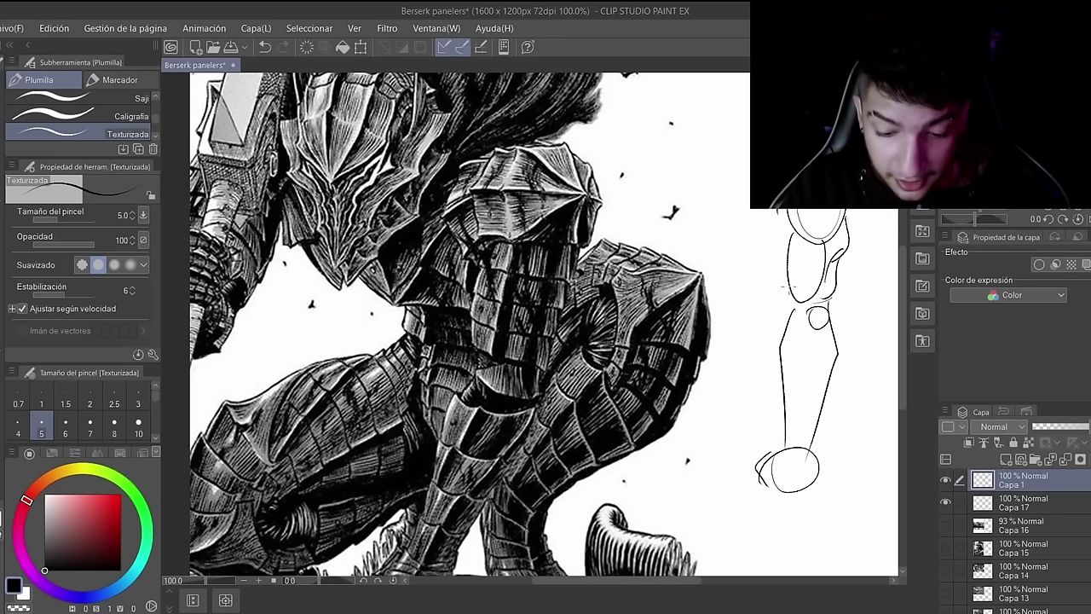
{"action": "left_click_drag", "start_coordinate": [781, 266], "coordinate": [788, 293]}
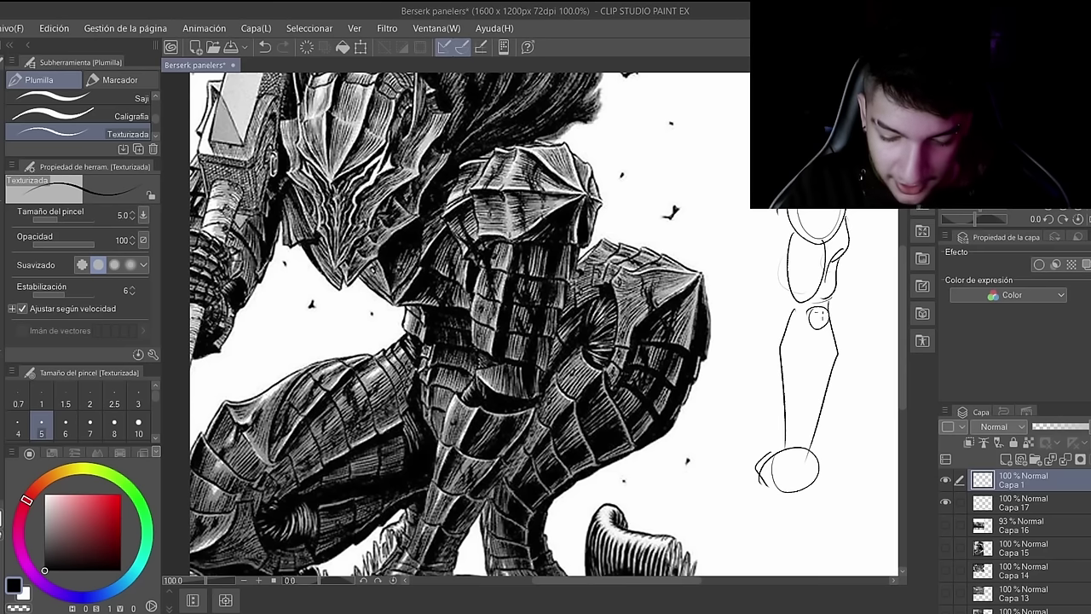
{"action": "mouse_move", "coordinate": [832, 307]}
{"action": "left_mouse_down"}
{"action": "mouse_move", "coordinate": [837, 325]}
{"action": "mouse_move", "coordinate": [822, 320]}
{"action": "mouse_move", "coordinate": [778, 438]}
{"action": "mouse_move", "coordinate": [782, 371]}
{"action": "left_mouse_up"}
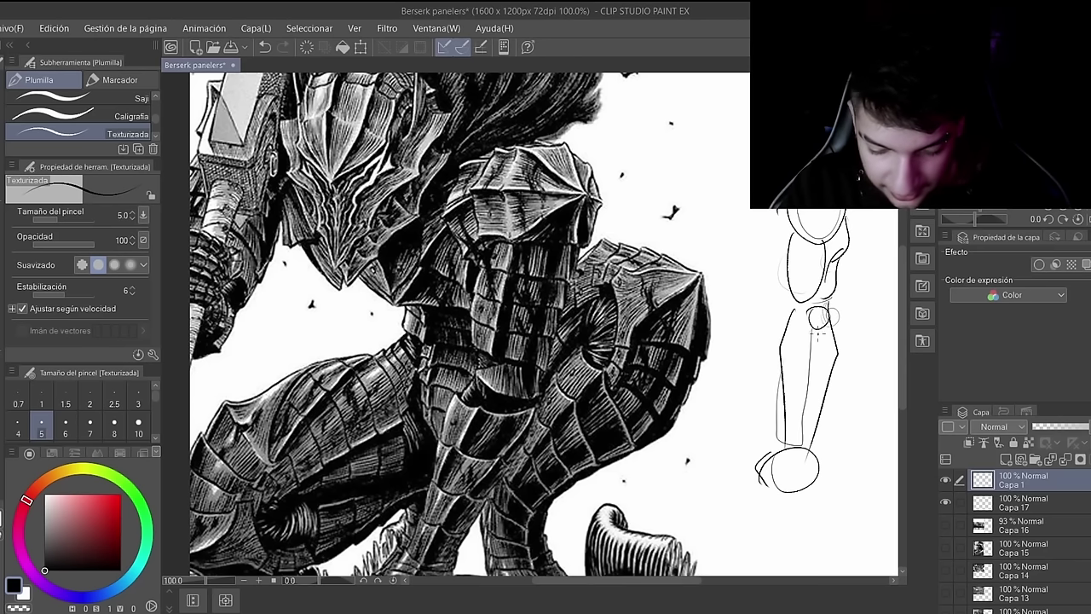
{"action": "mouse_move", "coordinate": [798, 459]}
{"action": "left_mouse_down"}
{"action": "mouse_move", "coordinate": [778, 468]}
{"action": "mouse_move", "coordinate": [800, 461]}
{"action": "left_mouse_up"}
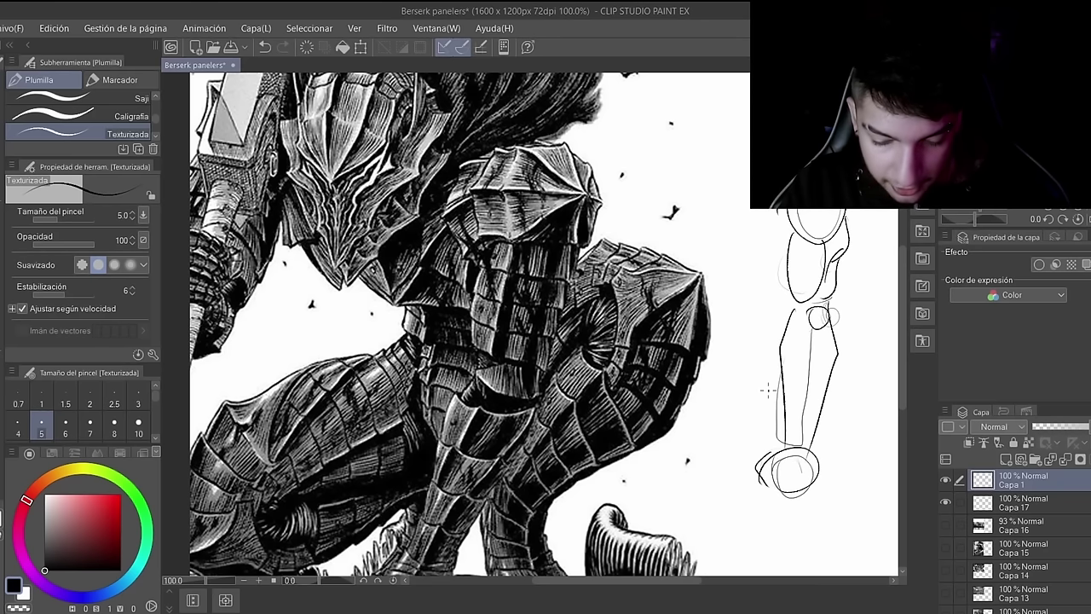
{"action": "mouse_move", "coordinate": [718, 98]}
{"action": "left_mouse_down"}
{"action": "mouse_move", "coordinate": [745, 163]}
{"action": "mouse_move", "coordinate": [731, 273]}
{"action": "left_mouse_up"}
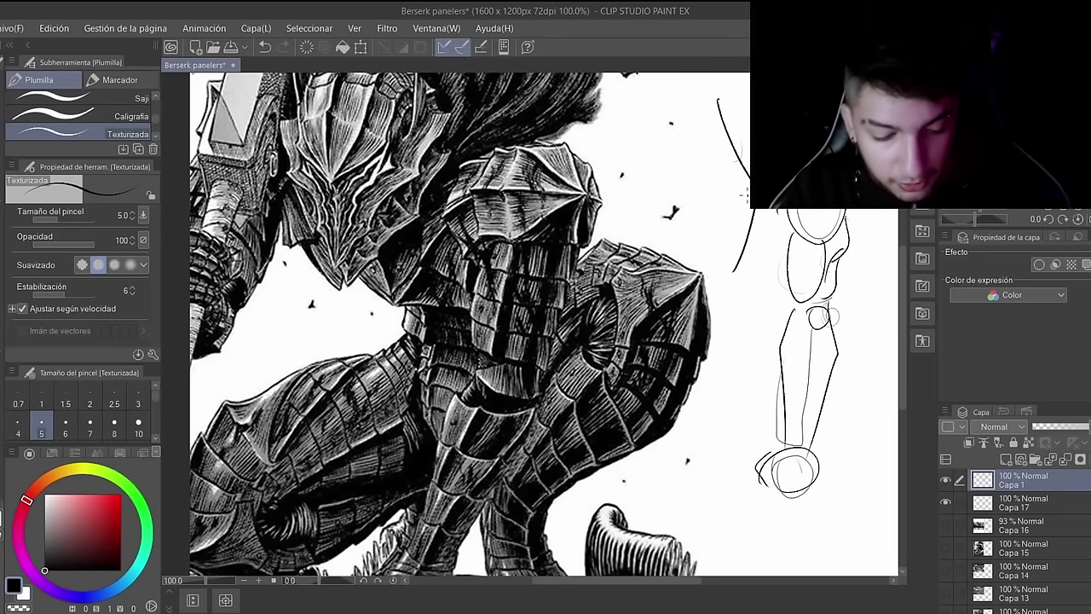
{"action": "key", "text": "ctrl+z"}
{"action": "key", "text": "ctrl+z"}
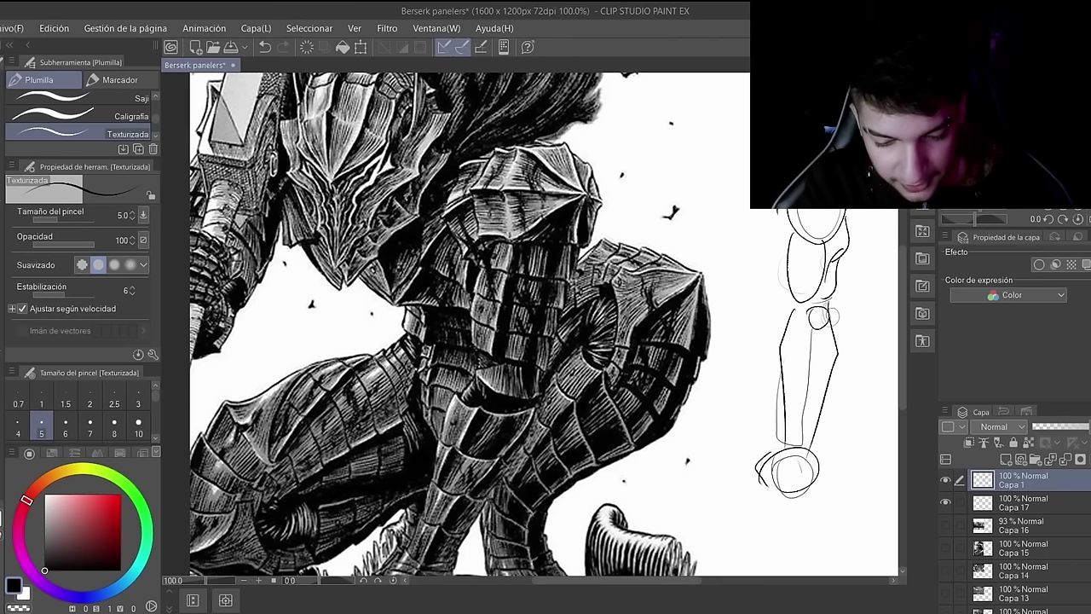
Step: Draw angular, pointed armor plate edges over the arm sketch's shoulder circle and clean them up with the eraser
{"action": "mouse_move", "coordinate": [833, 215]}
{"action": "left_mouse_down"}
{"action": "mouse_move", "coordinate": [808, 232]}
{"action": "mouse_move", "coordinate": [850, 236]}
{"action": "mouse_move", "coordinate": [854, 207]}
{"action": "left_mouse_up"}
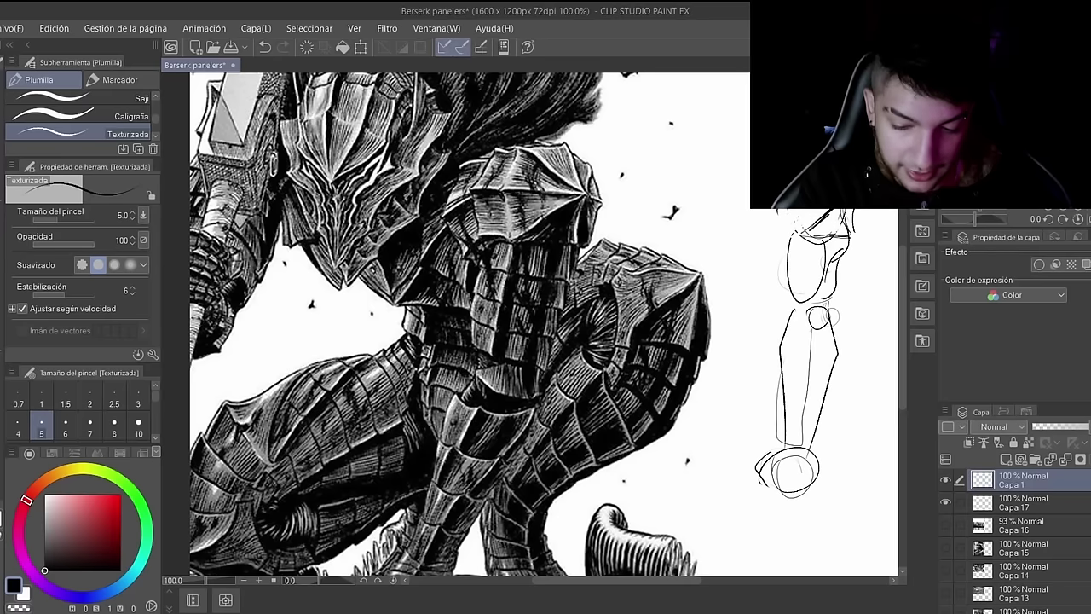
{"action": "key", "text": "e"}
{"action": "key", "text": "p"}
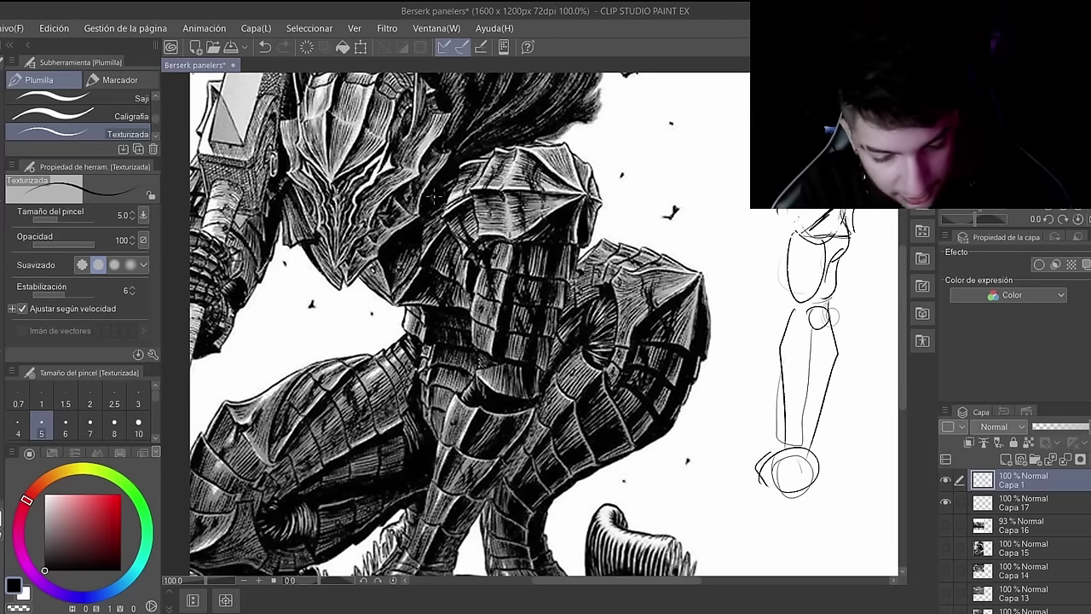
Step: Try a small pointed armor peak in the blank space above the reference figure's shoulder plate
{"action": "scroll", "coordinate": [433, 196], "scroll_direction": "up", "scroll_amount": 1}
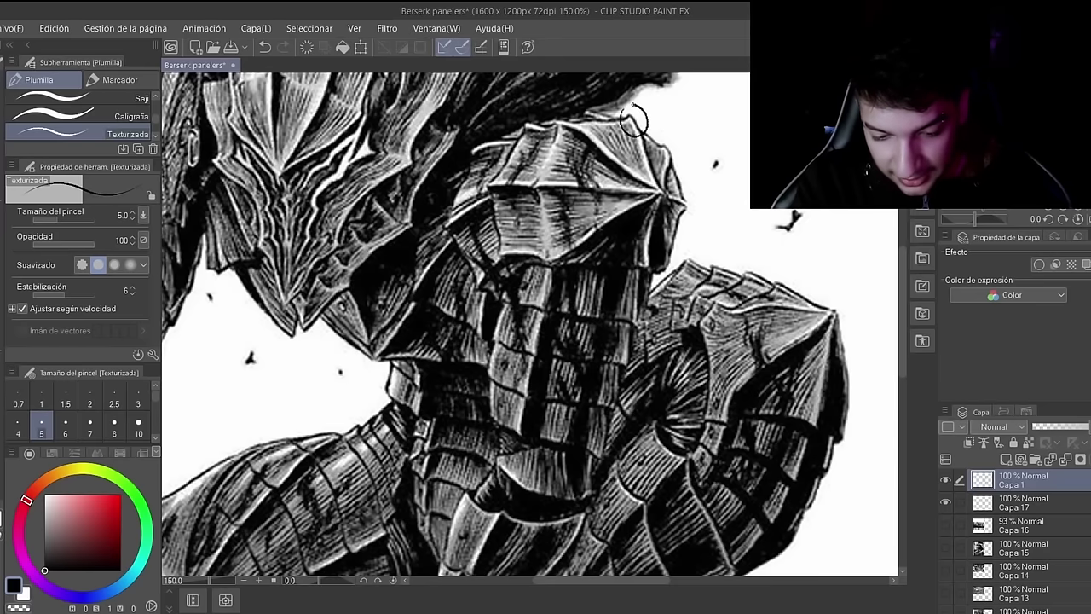
{"action": "key", "text": "ctrl+z"}
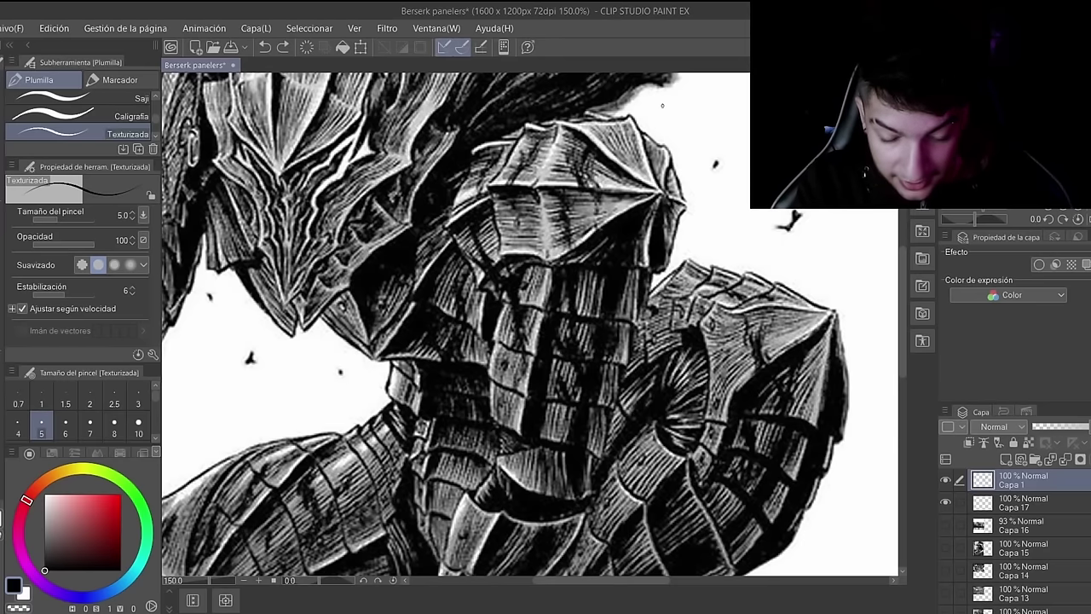
{"action": "mouse_move", "coordinate": [676, 112]}
{"action": "left_mouse_down"}
{"action": "mouse_move", "coordinate": [710, 102]}
{"action": "mouse_move", "coordinate": [724, 145]}
{"action": "left_mouse_up"}
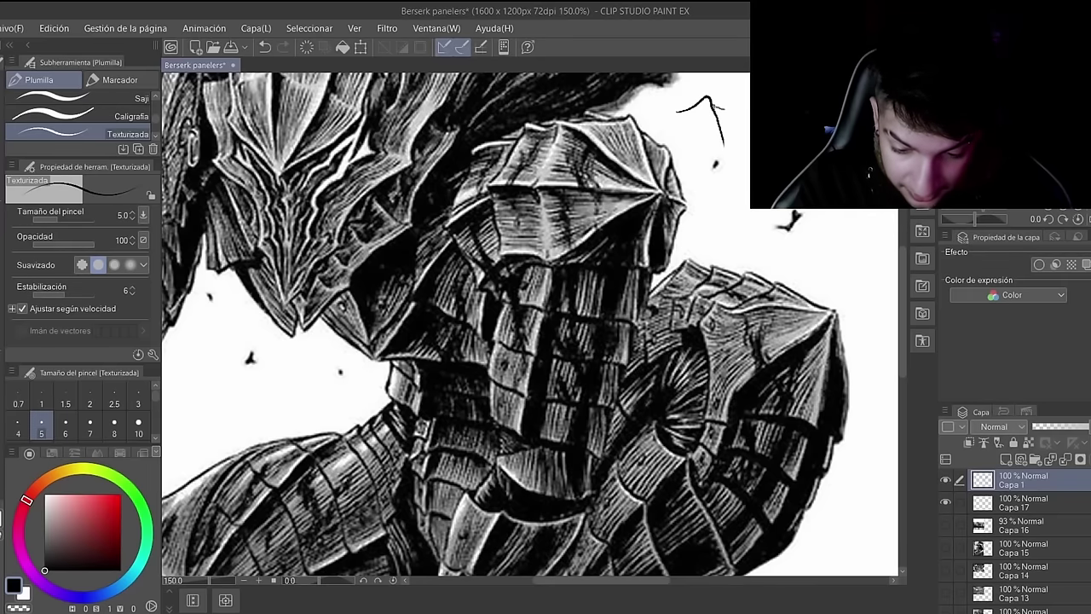
{"action": "left_click_drag", "start_coordinate": [719, 105], "coordinate": [730, 109]}
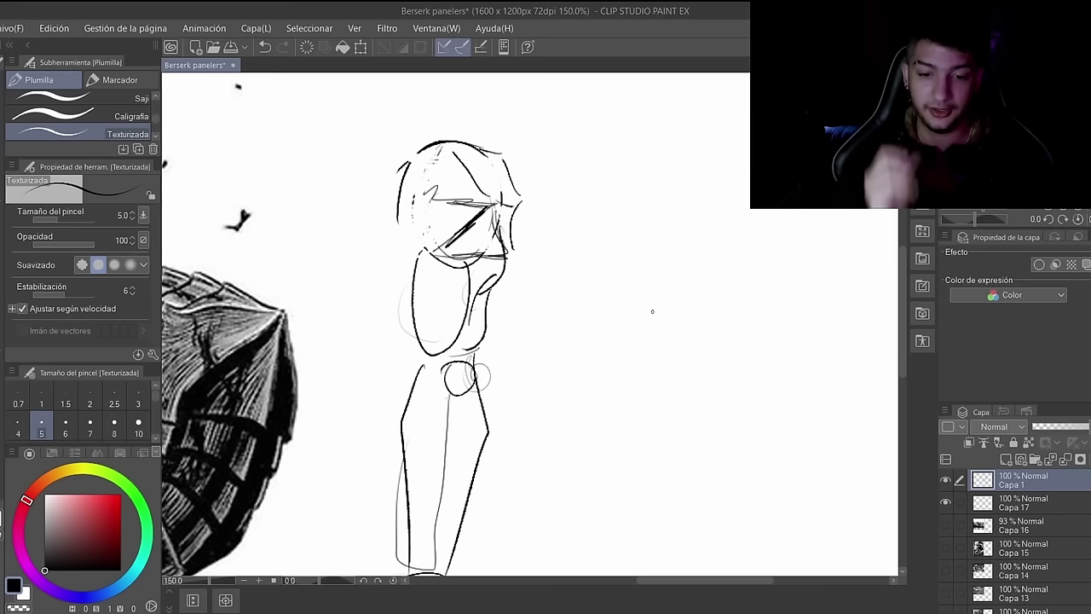
Step: Sketch a foreshortened punching fist with curled fingers, arm lines and a small head behind it, to the right of the arm sketch
{"action": "mouse_move", "coordinate": [650, 223]}
{"action": "left_mouse_down"}
{"action": "mouse_move", "coordinate": [641, 216]}
{"action": "mouse_move", "coordinate": [653, 223]}
{"action": "mouse_move", "coordinate": [697, 199]}
{"action": "mouse_move", "coordinate": [687, 249]}
{"action": "left_mouse_up"}
{"action": "mouse_move", "coordinate": [712, 181]}
{"action": "left_mouse_down"}
{"action": "mouse_move", "coordinate": [731, 229]}
{"action": "mouse_move", "coordinate": [720, 228]}
{"action": "left_mouse_up"}
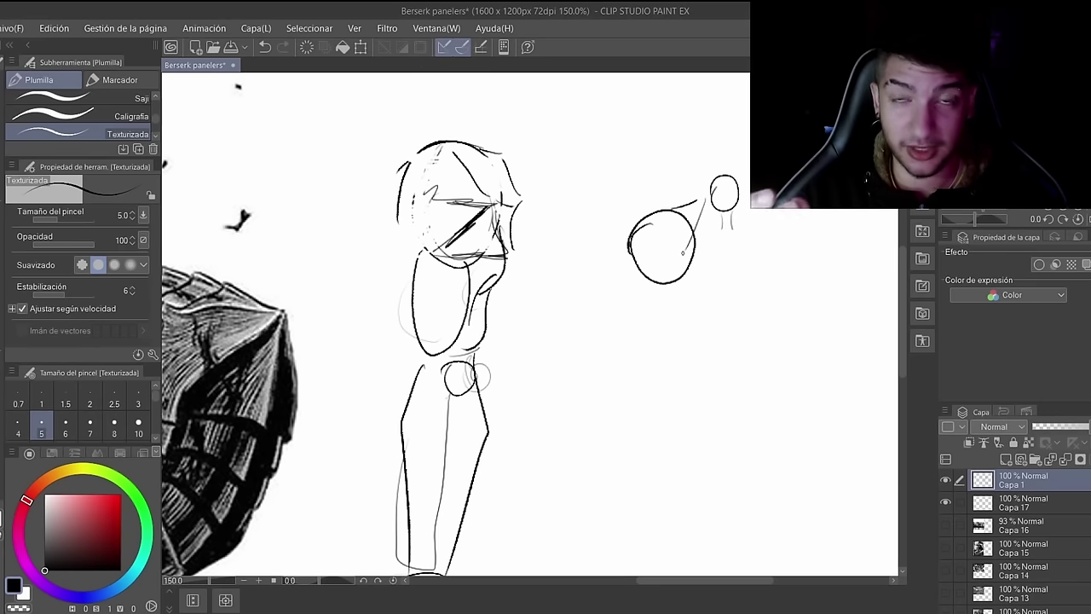
{"action": "mouse_move", "coordinate": [666, 246]}
{"action": "left_mouse_down"}
{"action": "mouse_move", "coordinate": [687, 254]}
{"action": "mouse_move", "coordinate": [686, 212]}
{"action": "mouse_move", "coordinate": [666, 230]}
{"action": "left_mouse_up"}
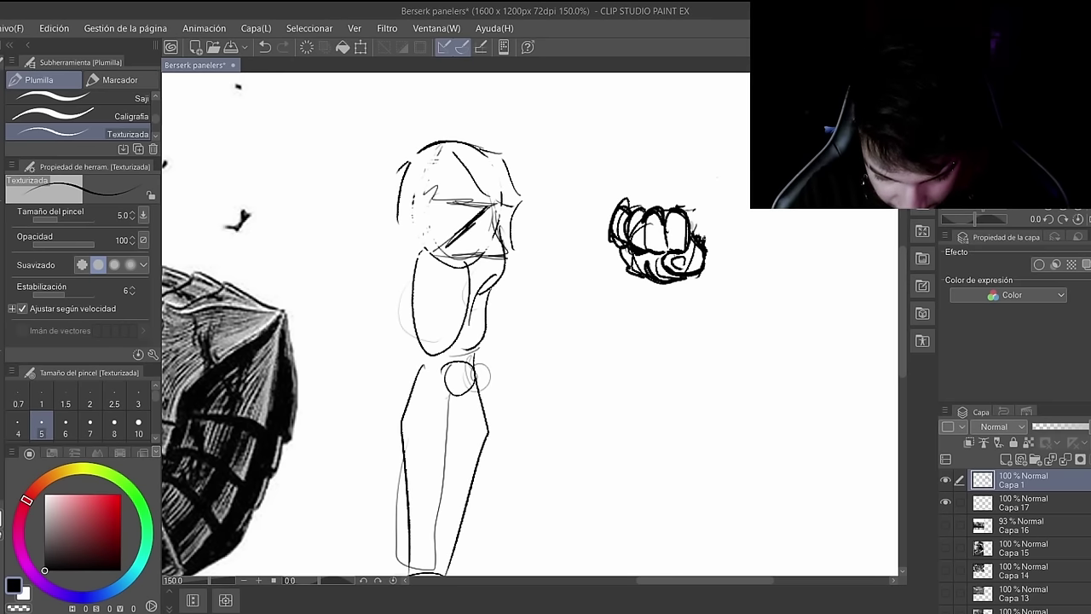
{"action": "left_click_drag", "start_coordinate": [705, 228], "coordinate": [707, 218]}
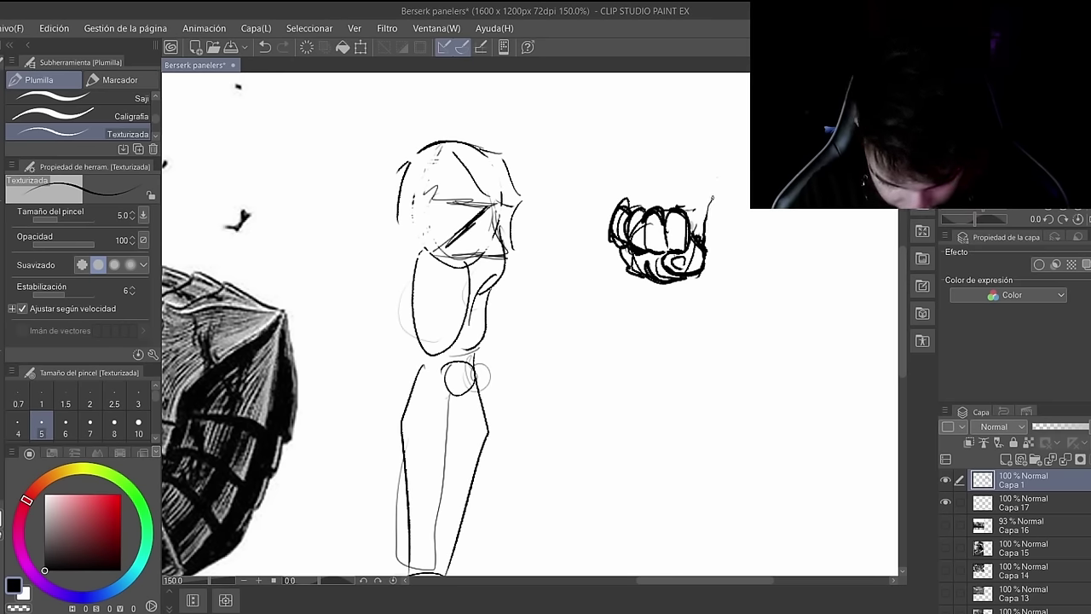
{"action": "left_click_drag", "start_coordinate": [680, 209], "coordinate": [700, 197]}
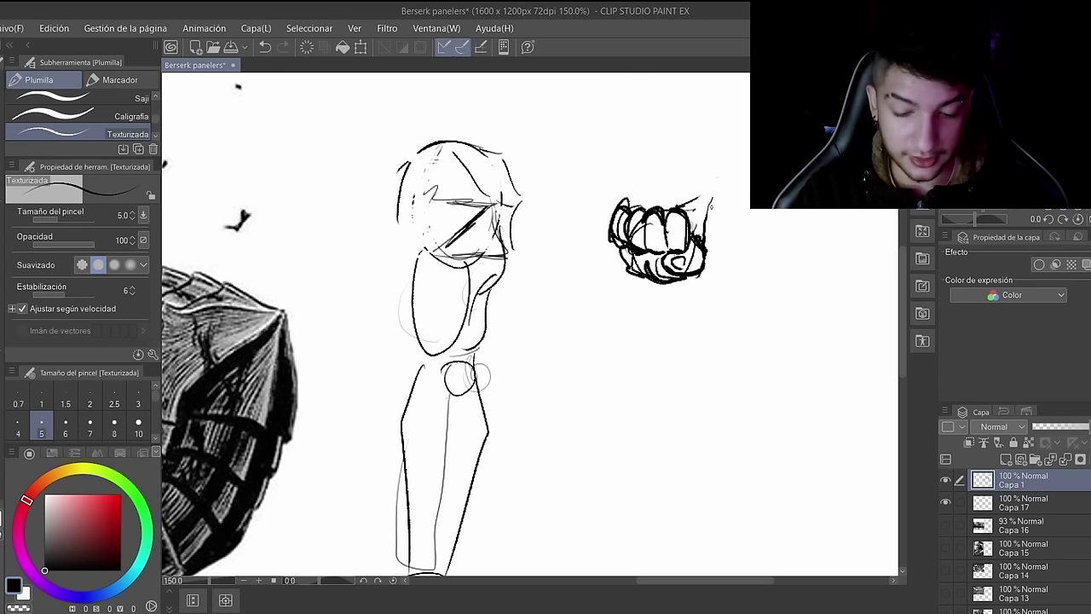
{"action": "mouse_move", "coordinate": [718, 190]}
{"action": "left_mouse_down"}
{"action": "mouse_move", "coordinate": [735, 176]}
{"action": "mouse_move", "coordinate": [724, 162]}
{"action": "mouse_move", "coordinate": [714, 176]}
{"action": "mouse_move", "coordinate": [731, 190]}
{"action": "mouse_move", "coordinate": [722, 197]}
{"action": "mouse_move", "coordinate": [743, 200]}
{"action": "mouse_move", "coordinate": [720, 217]}
{"action": "left_mouse_up"}
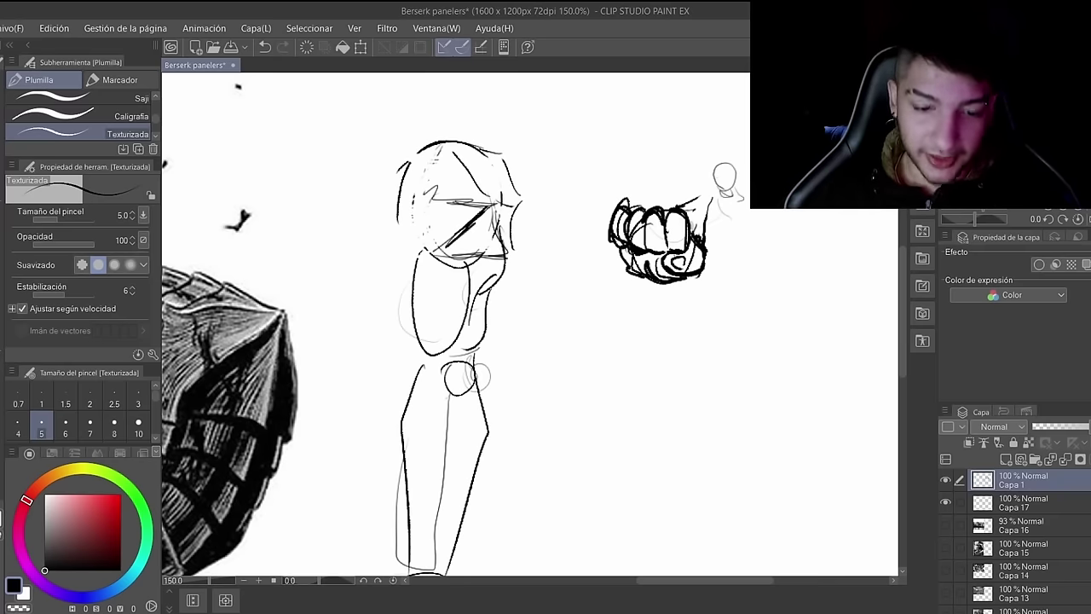
{"action": "left_click_drag", "start_coordinate": [645, 587], "coordinate": [547, 565]}
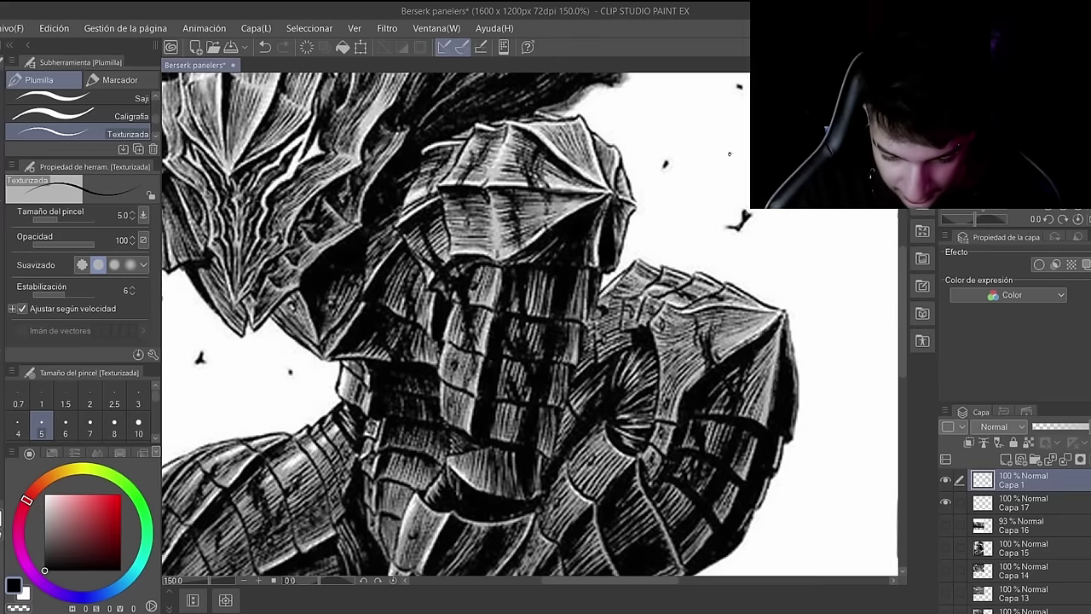
{"action": "mouse_move", "coordinate": [730, 154]}
{"action": "left_mouse_down"}
{"action": "mouse_move", "coordinate": [749, 175]}
{"action": "mouse_move", "coordinate": [718, 144]}
{"action": "mouse_move", "coordinate": [741, 169]}
{"action": "left_mouse_up"}
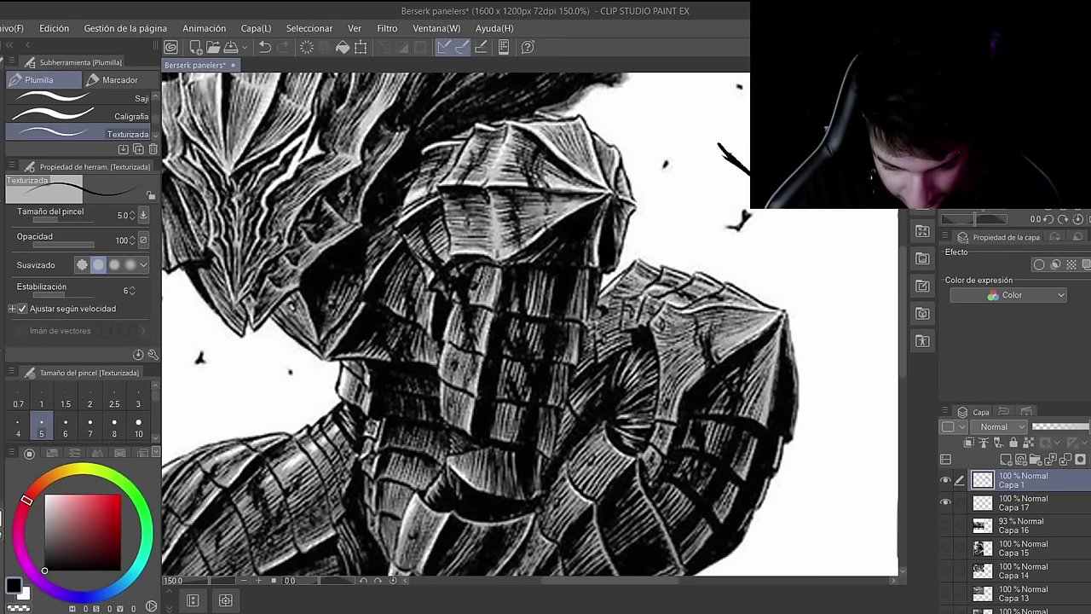
{"action": "key", "text": "ctrl+z"}
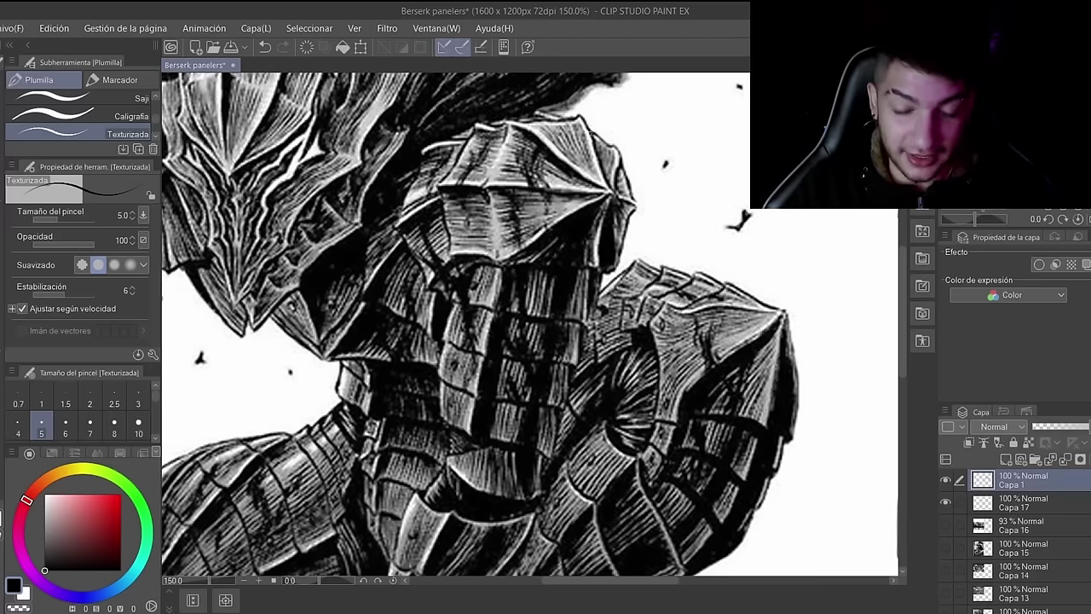
{"action": "scroll", "coordinate": [904, 345], "scroll_direction": "down", "scroll_amount": 3}
{"action": "mouse_move", "coordinate": [431, 426]}
{"action": "left_mouse_down"}
{"action": "mouse_move", "coordinate": [427, 479]}
{"action": "mouse_move", "coordinate": [423, 452]}
{"action": "left_mouse_up"}
{"action": "mouse_move", "coordinate": [407, 407]}
{"action": "left_mouse_down"}
{"action": "mouse_move", "coordinate": [395, 423]}
{"action": "mouse_move", "coordinate": [409, 439]}
{"action": "left_mouse_up"}
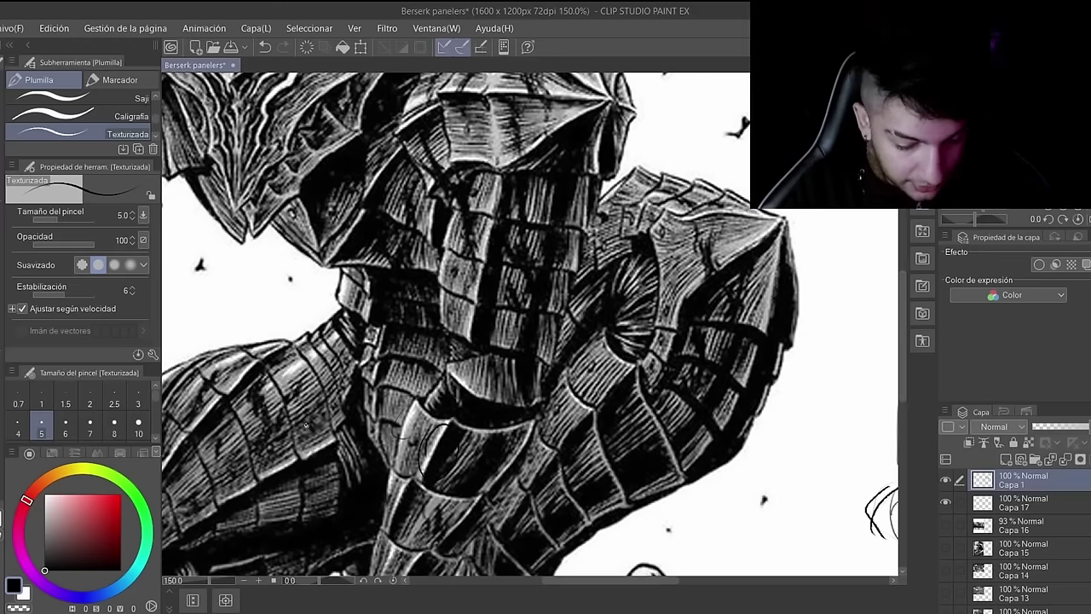
{"action": "key", "text": "ctrl+z"}
{"action": "key", "text": "ctrl+z"}
{"action": "key", "text": "ctrl+z"}
{"action": "key", "text": "ctrl+z"}
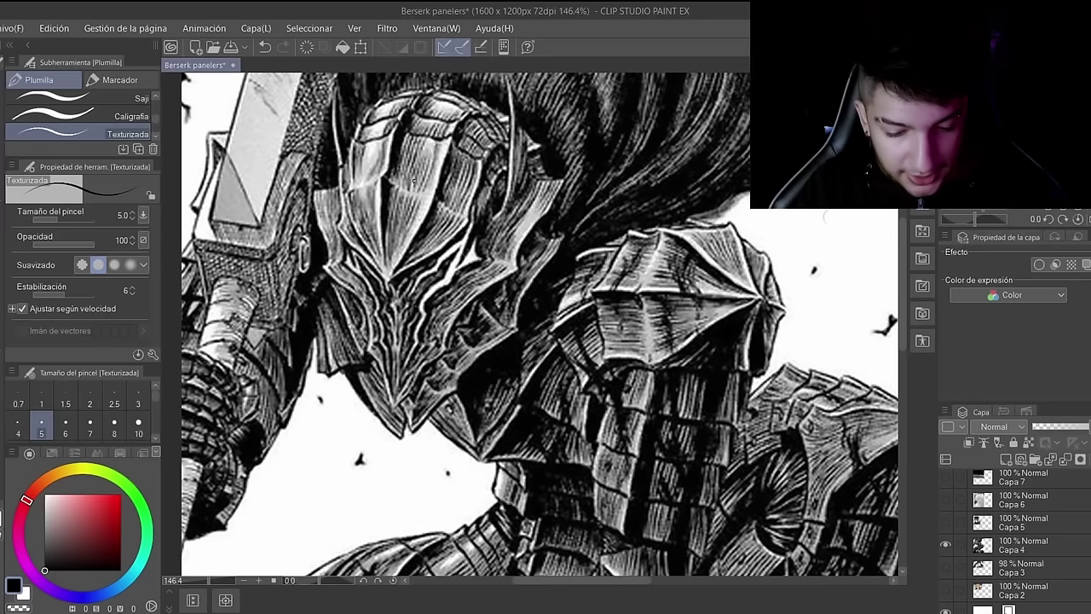
Step: Try thin parallel and slanted hatching strokes in the blank space below the armored figure's helmet
{"action": "mouse_move", "coordinate": [426, 155]}
{"action": "left_mouse_down"}
{"action": "mouse_move", "coordinate": [418, 177]}
{"action": "mouse_move", "coordinate": [400, 139]}
{"action": "left_mouse_up"}
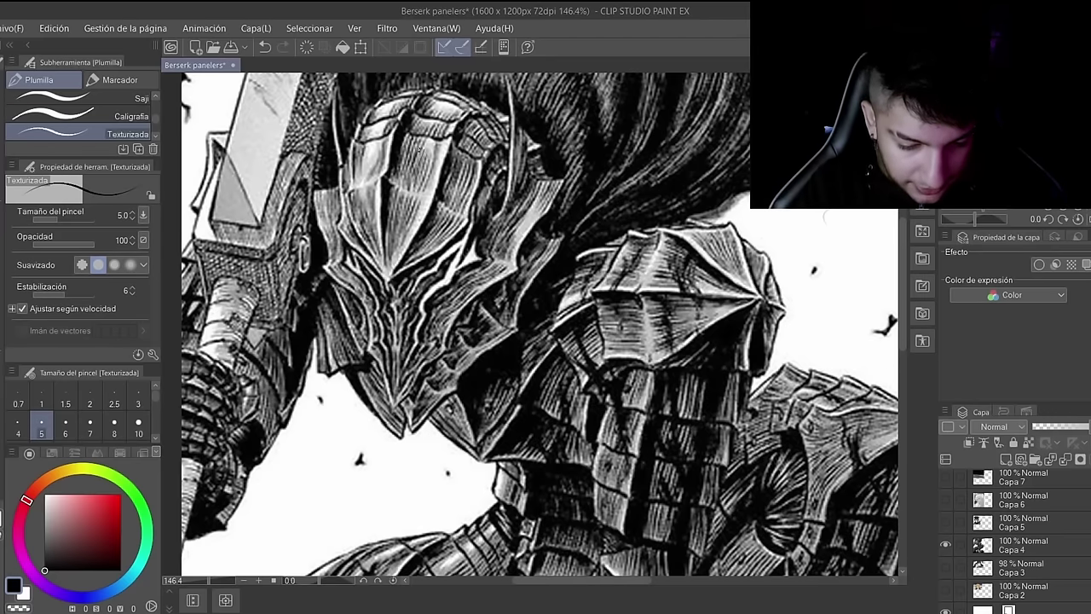
{"action": "left_click_drag", "start_coordinate": [321, 438], "coordinate": [309, 511]}
{"action": "left_click_drag", "start_coordinate": [320, 416], "coordinate": [307, 516]}
{"action": "left_click_drag", "start_coordinate": [325, 442], "coordinate": [315, 517]}
{"action": "left_click_drag", "start_coordinate": [335, 445], "coordinate": [325, 512]}
{"action": "mouse_move", "coordinate": [333, 425]}
{"action": "left_mouse_down"}
{"action": "mouse_move", "coordinate": [325, 509]}
{"action": "mouse_move", "coordinate": [386, 458]}
{"action": "left_mouse_up"}
{"action": "left_click_drag", "start_coordinate": [375, 495], "coordinate": [385, 477]}
{"action": "left_click_drag", "start_coordinate": [379, 479], "coordinate": [389, 458]}
{"action": "mouse_move", "coordinate": [368, 502]}
{"action": "left_mouse_down"}
{"action": "mouse_move", "coordinate": [385, 469]}
{"action": "mouse_move", "coordinate": [376, 492]}
{"action": "left_mouse_up"}
{"action": "mouse_move", "coordinate": [372, 497]}
{"action": "left_mouse_down"}
{"action": "mouse_move", "coordinate": [393, 469]}
{"action": "mouse_move", "coordinate": [381, 497]}
{"action": "mouse_move", "coordinate": [400, 466]}
{"action": "mouse_move", "coordinate": [390, 498]}
{"action": "mouse_move", "coordinate": [409, 459]}
{"action": "mouse_move", "coordinate": [383, 509]}
{"action": "left_mouse_up"}
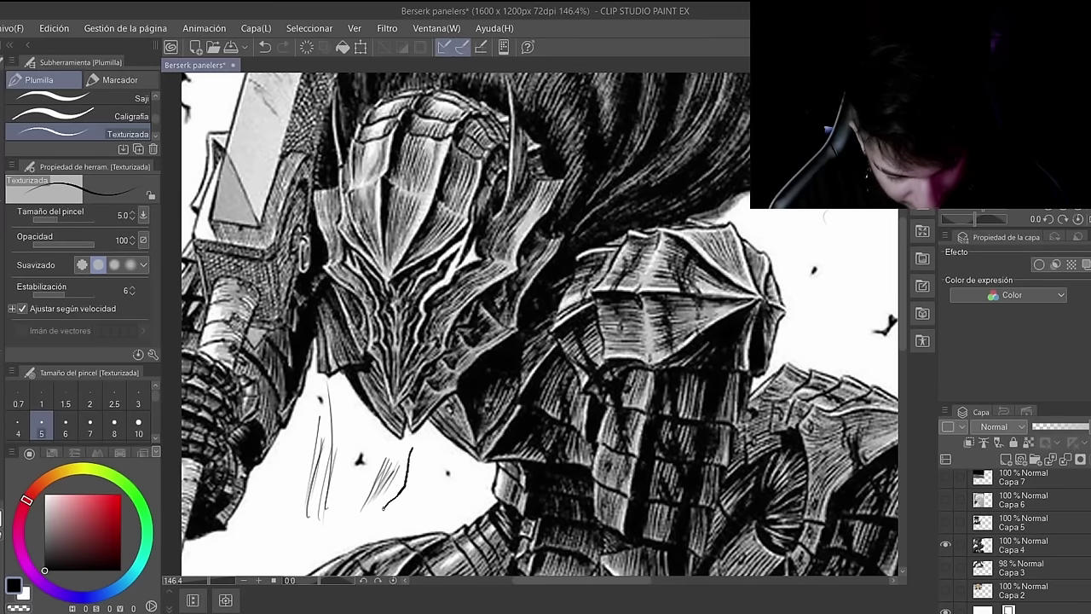
Step: Undo all the practice hatching strokes below the helmet
{"action": "key", "text": "ctrl+z"}
{"action": "key", "text": "ctrl+z"}
{"action": "key", "text": "ctrl+z"}
{"action": "key", "text": "ctrl+z"}
{"action": "key", "text": "ctrl+z"}
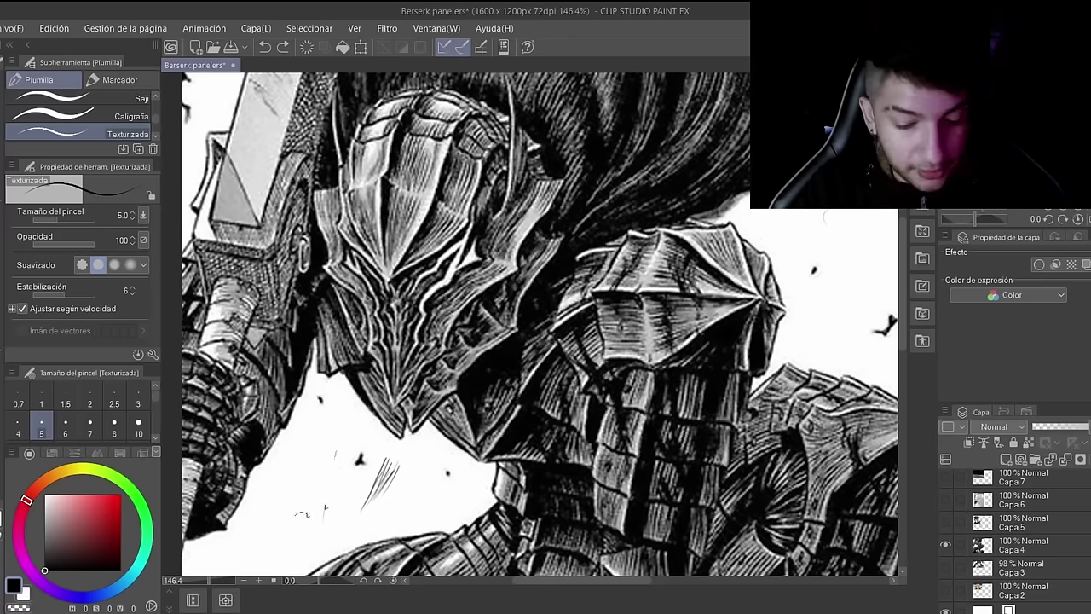
{"action": "key", "text": "ctrl+z"}
{"action": "key", "text": "ctrl+z"}
{"action": "key", "text": "ctrl+z"}
{"action": "key", "text": "ctrl+z"}
{"action": "mouse_move", "coordinate": [380, 449]}
{"action": "left_mouse_down"}
{"action": "mouse_move", "coordinate": [366, 480]}
{"action": "mouse_move", "coordinate": [380, 497]}
{"action": "mouse_move", "coordinate": [401, 455]}
{"action": "left_mouse_up"}
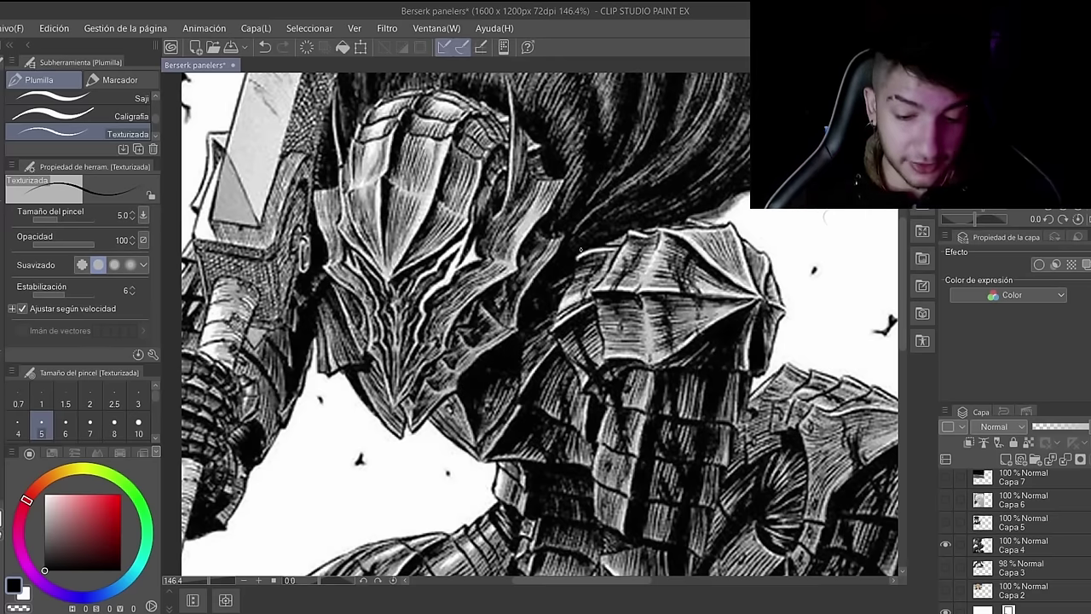
Step: Sketch long sweeping cape curves with a jagged zigzag edge between them above the arm sketch
{"action": "scroll", "coordinate": [584, 182], "scroll_direction": "down", "scroll_amount": 1}
{"action": "scroll", "coordinate": [584, 182], "scroll_direction": "down", "scroll_amount": 1}
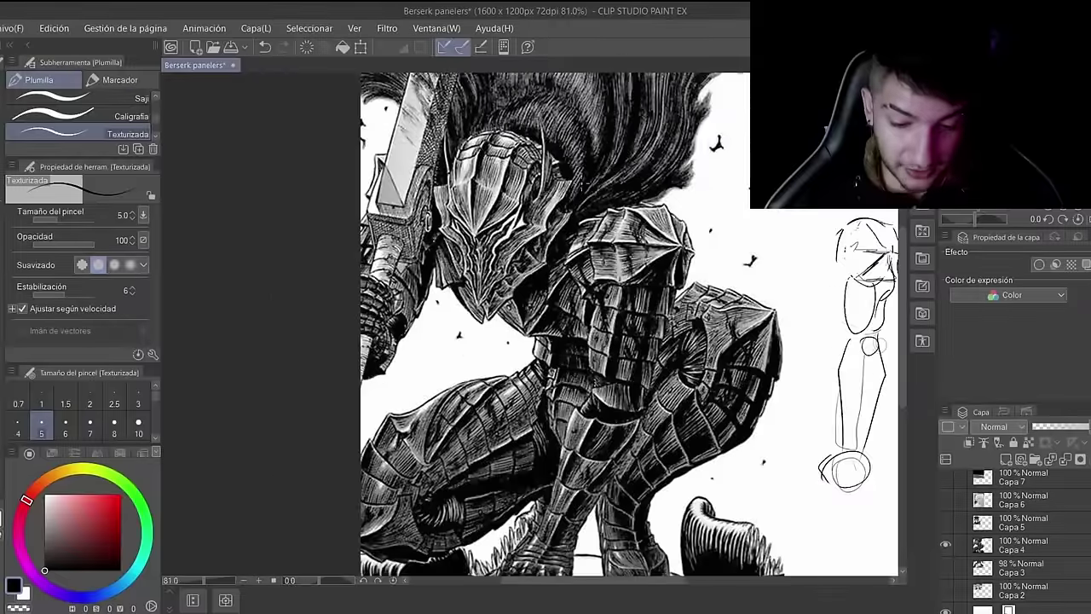
{"action": "left_click_drag", "start_coordinate": [903, 294], "coordinate": [902, 243]}
{"action": "left_click_drag", "start_coordinate": [598, 585], "coordinate": [632, 585]}
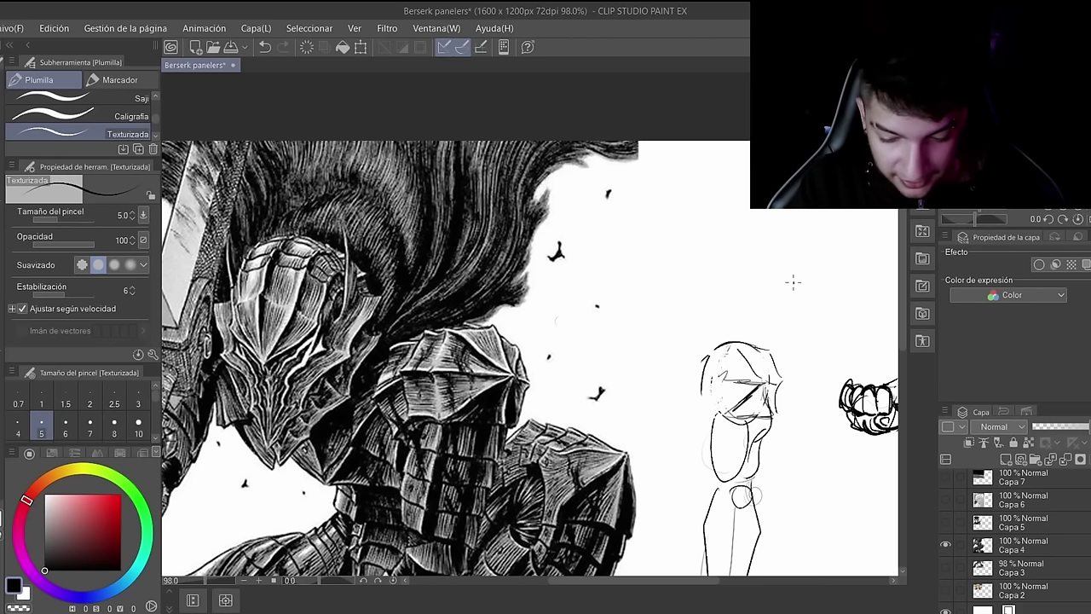
{"action": "mouse_move", "coordinate": [765, 319]}
{"action": "left_mouse_down"}
{"action": "mouse_move", "coordinate": [806, 300]}
{"action": "mouse_move", "coordinate": [844, 209]}
{"action": "left_mouse_up"}
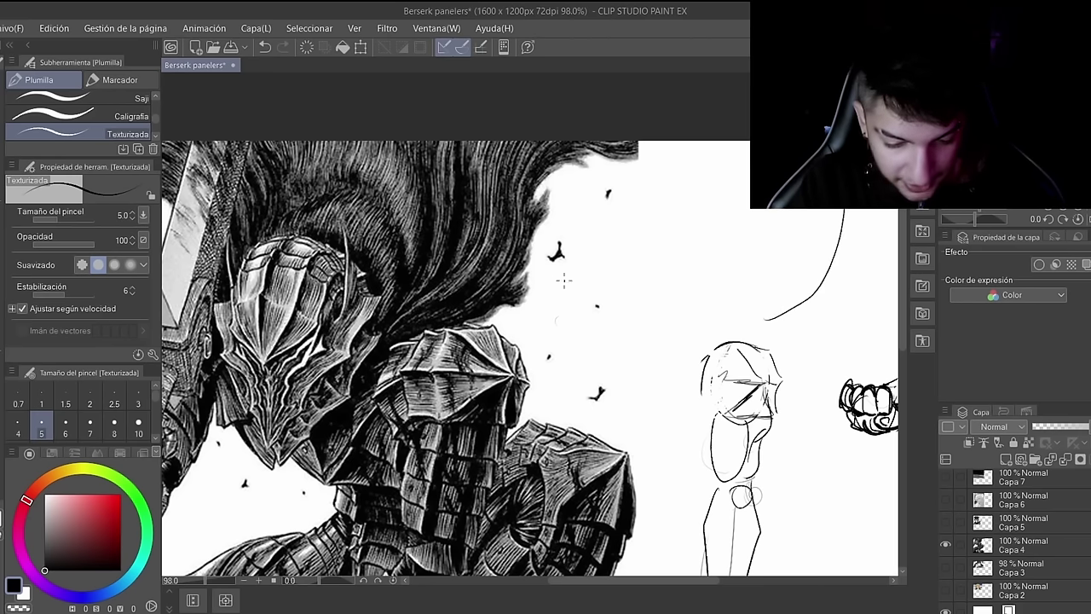
{"action": "left_click_drag", "start_coordinate": [698, 302], "coordinate": [722, 147]}
{"action": "mouse_move", "coordinate": [723, 286]}
{"action": "left_mouse_down"}
{"action": "mouse_move", "coordinate": [740, 242]}
{"action": "mouse_move", "coordinate": [801, 282]}
{"action": "left_mouse_up"}
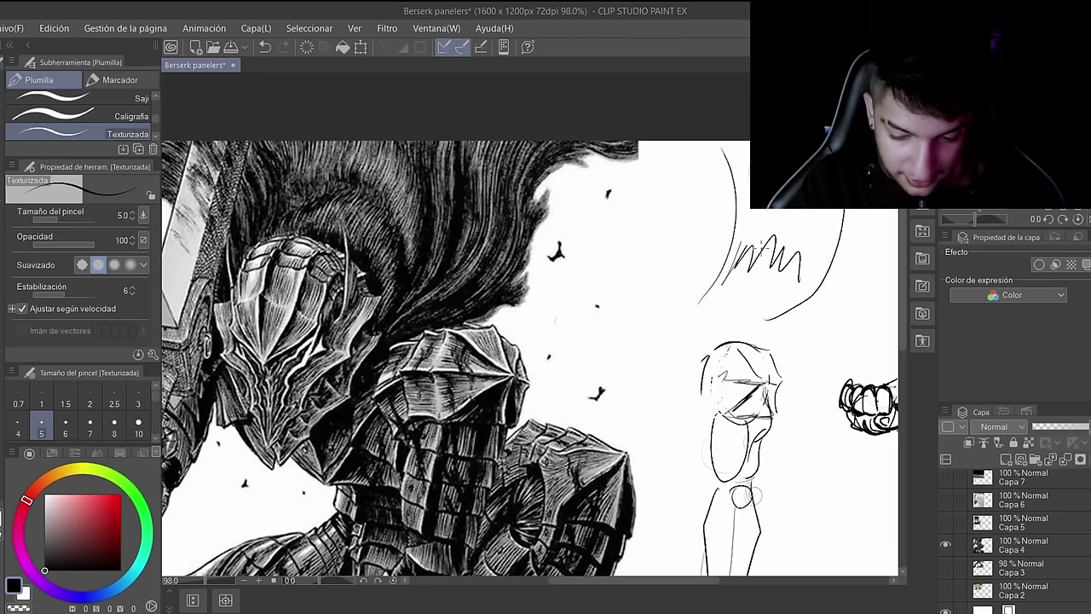
Step: Erase the cape curves and jagged zigzag above the arm sketch
{"action": "key", "text": "e"}
{"action": "mouse_move", "coordinate": [734, 221]}
{"action": "left_mouse_down"}
{"action": "mouse_move", "coordinate": [721, 281]}
{"action": "mouse_move", "coordinate": [735, 162]}
{"action": "mouse_move", "coordinate": [786, 315]}
{"action": "mouse_move", "coordinate": [778, 279]}
{"action": "mouse_move", "coordinate": [840, 217]}
{"action": "left_mouse_up"}
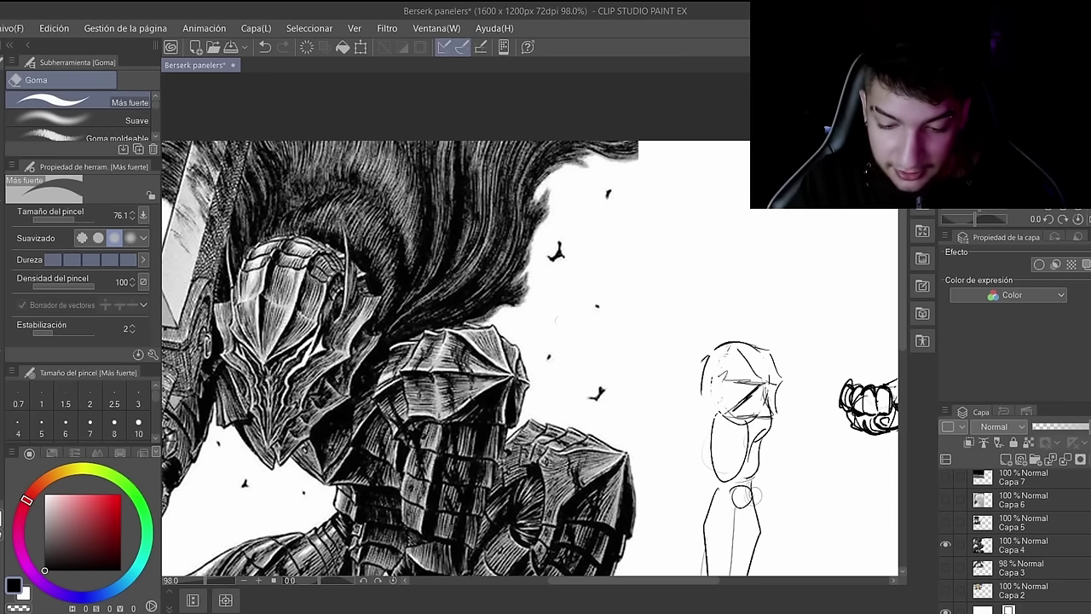
Step: Set the eraser's brush size to 11.1 and return to the textured pen
{"action": "left_click", "coordinate": [58, 219]}
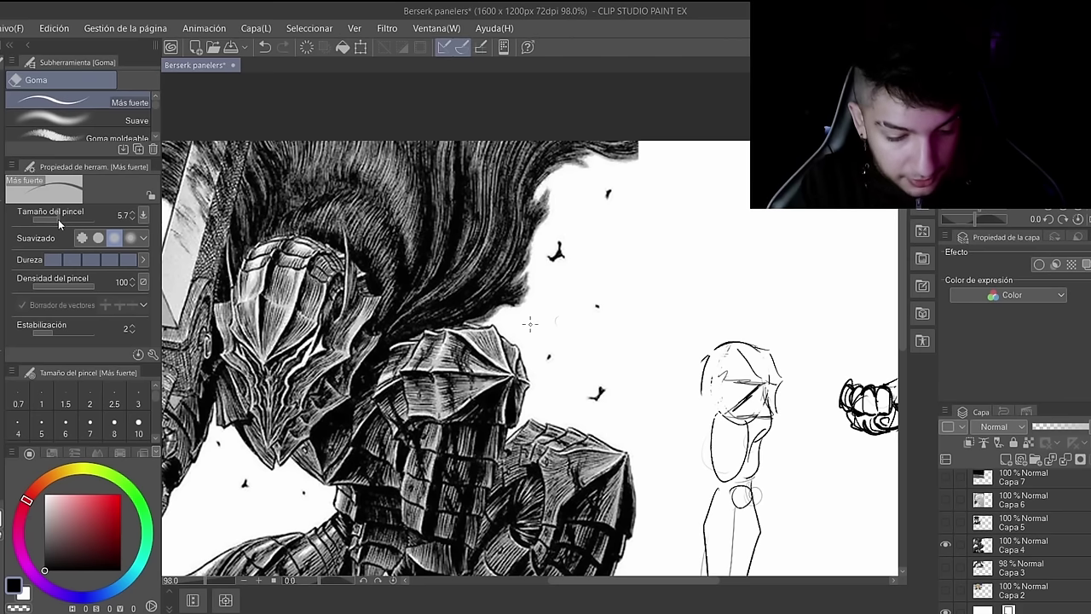
{"action": "left_click_drag", "start_coordinate": [58, 219], "coordinate": [62, 219]}
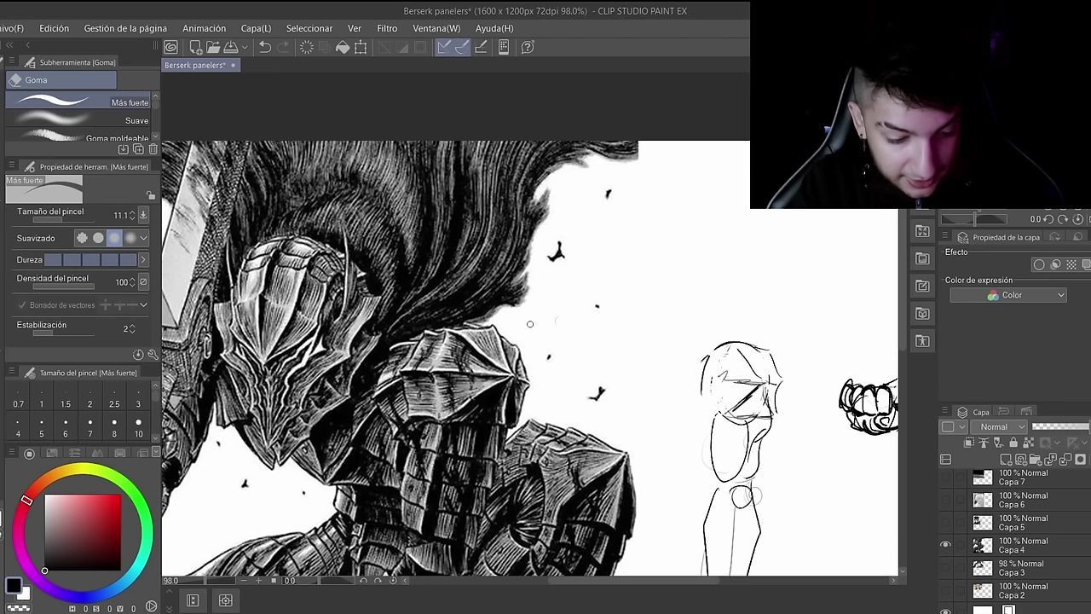
{"action": "key", "text": "p"}
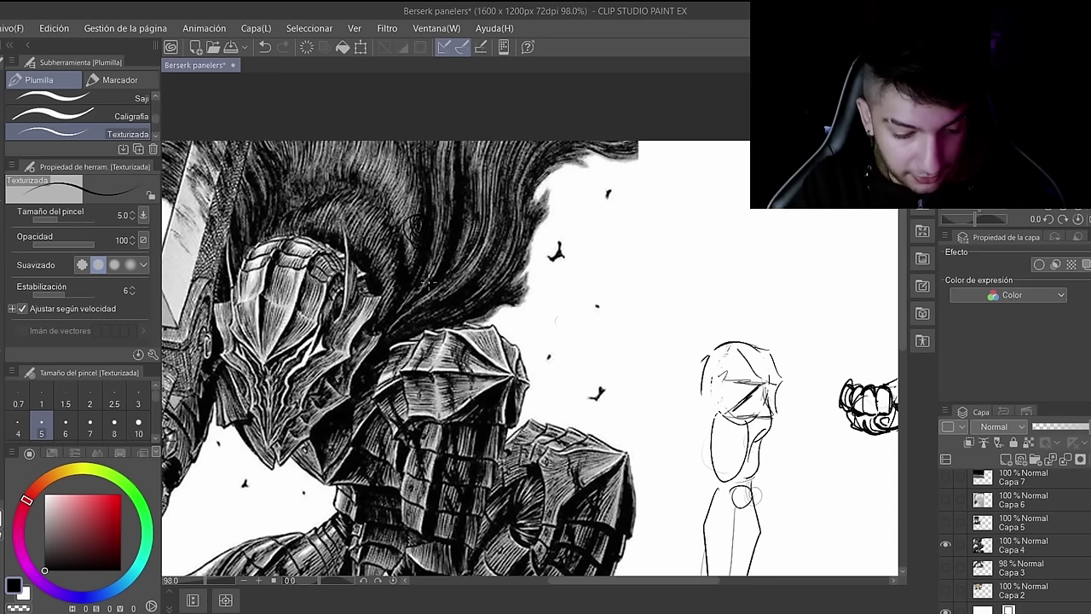
Step: Undo the erasing of the cape curves and zigzag
{"action": "key", "text": "ctrl+z"}
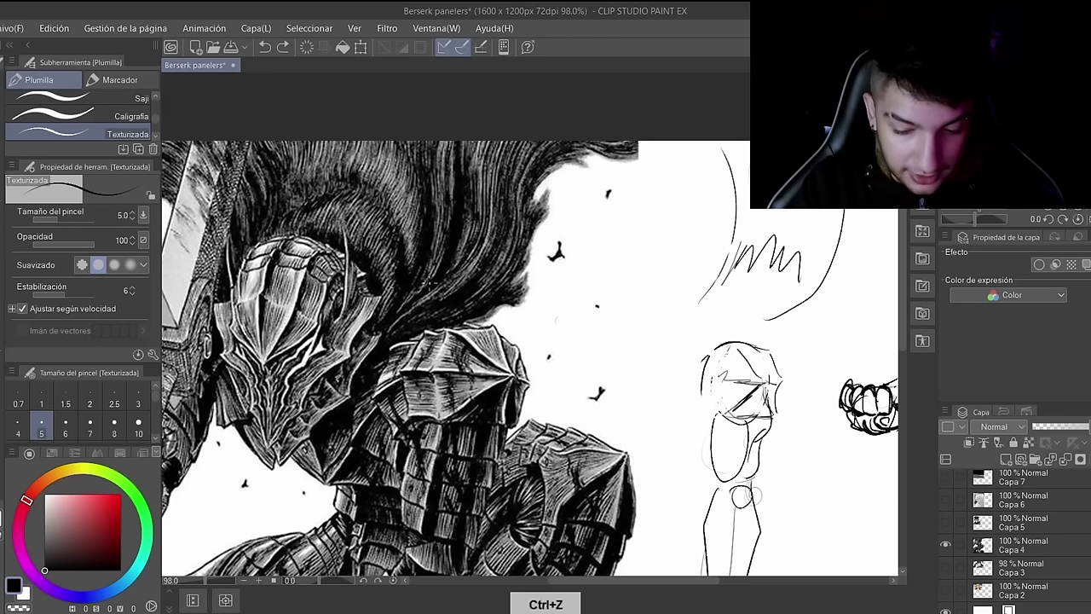
{"action": "key", "text": "e"}
{"action": "key", "text": "p"}
{"action": "key", "text": "e"}
Step: Build up a dense dark band of overlapping slanted pen strokes between the reference hair and the cape sketch
{"action": "mouse_move", "coordinate": [646, 317]}
{"action": "left_mouse_down"}
{"action": "mouse_move", "coordinate": [683, 244]}
{"action": "mouse_move", "coordinate": [659, 312]}
{"action": "mouse_move", "coordinate": [647, 309]}
{"action": "mouse_move", "coordinate": [676, 276]}
{"action": "mouse_move", "coordinate": [658, 301]}
{"action": "mouse_move", "coordinate": [674, 259]}
{"action": "mouse_move", "coordinate": [672, 297]}
{"action": "mouse_move", "coordinate": [641, 319]}
{"action": "mouse_move", "coordinate": [688, 229]}
{"action": "mouse_move", "coordinate": [645, 307]}
{"action": "left_mouse_up"}
{"action": "left_click_drag", "start_coordinate": [687, 234], "coordinate": [646, 315]}
{"action": "mouse_move", "coordinate": [682, 272]}
{"action": "left_mouse_down"}
{"action": "mouse_move", "coordinate": [650, 315]}
{"action": "mouse_move", "coordinate": [662, 305]}
{"action": "left_mouse_up"}
{"action": "left_click_drag", "start_coordinate": [692, 234], "coordinate": [653, 314]}
Step: Hatch a lighter patch of thin slanted parallel strokes beside the dark band, making its lower part denser
{"action": "scroll", "coordinate": [642, 287], "scroll_direction": "up", "scroll_amount": 3}
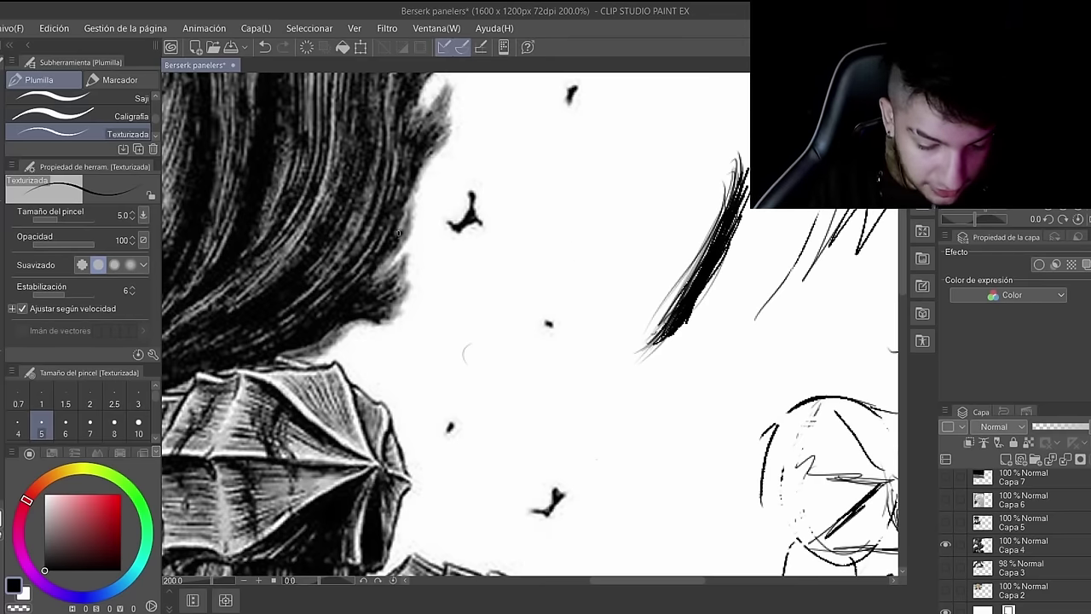
{"action": "left_click_drag", "start_coordinate": [542, 259], "coordinate": [621, 137]}
{"action": "left_click_drag", "start_coordinate": [554, 252], "coordinate": [620, 160]}
{"action": "left_click_drag", "start_coordinate": [573, 237], "coordinate": [623, 157]}
{"action": "left_click_drag", "start_coordinate": [568, 259], "coordinate": [639, 143]}
{"action": "left_click_drag", "start_coordinate": [562, 279], "coordinate": [682, 146]}
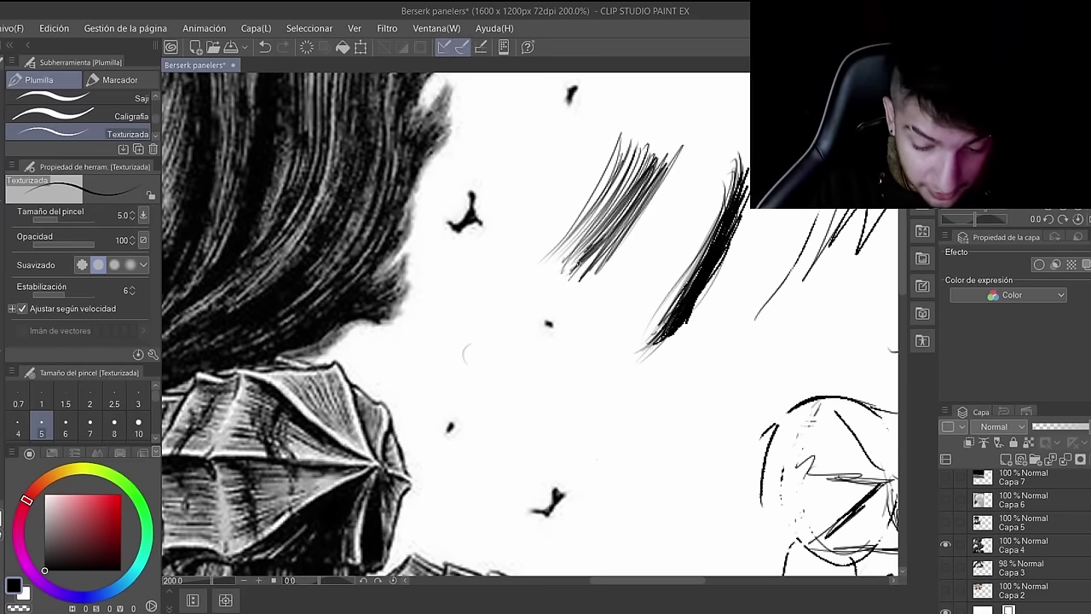
{"action": "mouse_move", "coordinate": [570, 266]}
{"action": "left_mouse_down"}
{"action": "mouse_move", "coordinate": [607, 205]}
{"action": "mouse_move", "coordinate": [564, 254]}
{"action": "left_mouse_up"}
{"action": "left_click_drag", "start_coordinate": [596, 208], "coordinate": [559, 255]}
Step: Draw a small cross-hatched patch below the hatching samples and a small dark scribbled circle above it
{"action": "left_click_drag", "start_coordinate": [535, 353], "coordinate": [576, 424]}
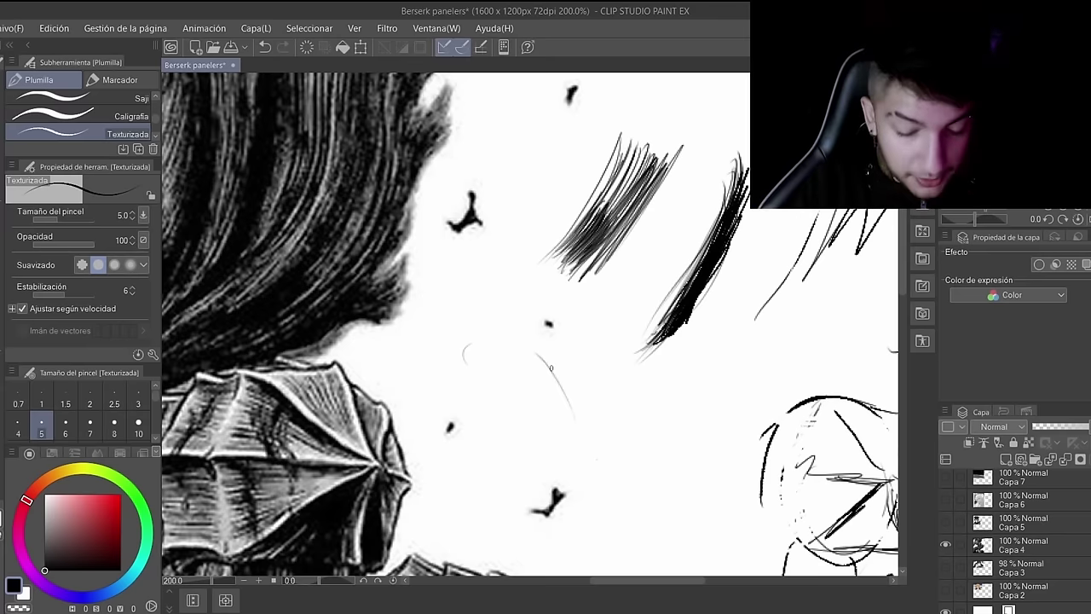
{"action": "mouse_move", "coordinate": [567, 349]}
{"action": "left_mouse_down"}
{"action": "mouse_move", "coordinate": [538, 428]}
{"action": "mouse_move", "coordinate": [511, 433]}
{"action": "left_mouse_up"}
{"action": "left_click_drag", "start_coordinate": [501, 359], "coordinate": [545, 426]}
{"action": "left_click_drag", "start_coordinate": [579, 375], "coordinate": [536, 412]}
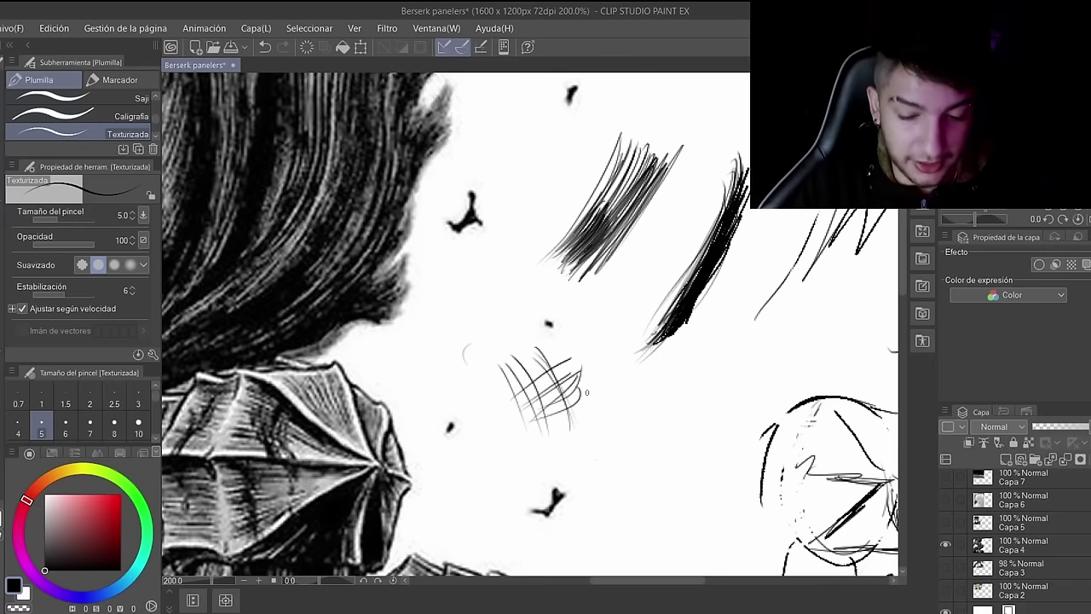
{"action": "left_click_drag", "start_coordinate": [484, 286], "coordinate": [501, 270]}
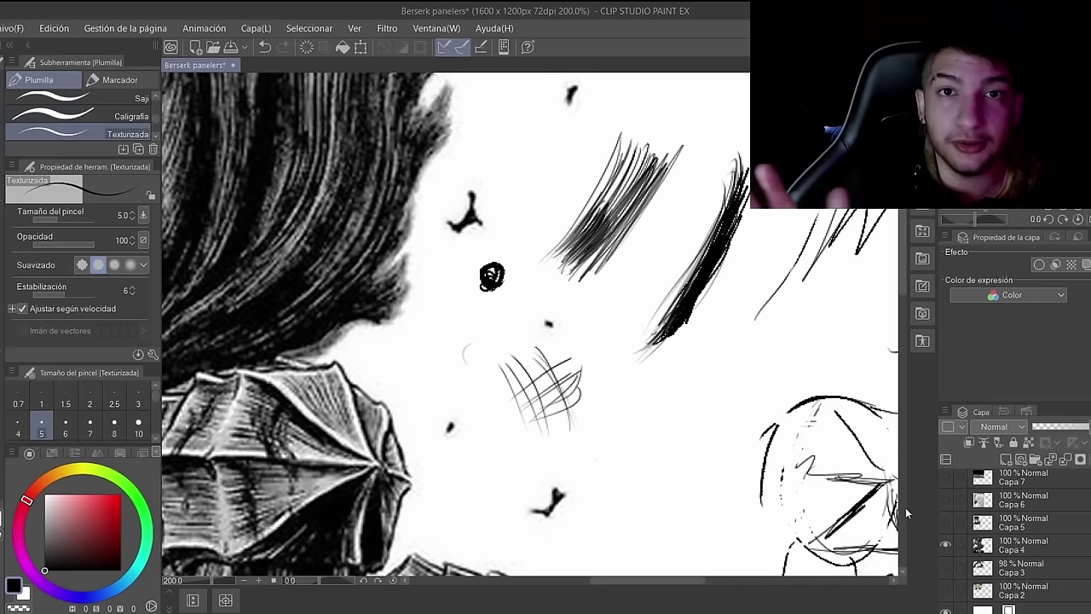
Step: Lower the opacity of the face portrait's layer Capa 5 to 31% and make Capa 1 the drawing layer
{"action": "scroll", "coordinate": [895, 513], "scroll_direction": "down", "scroll_amount": 4}
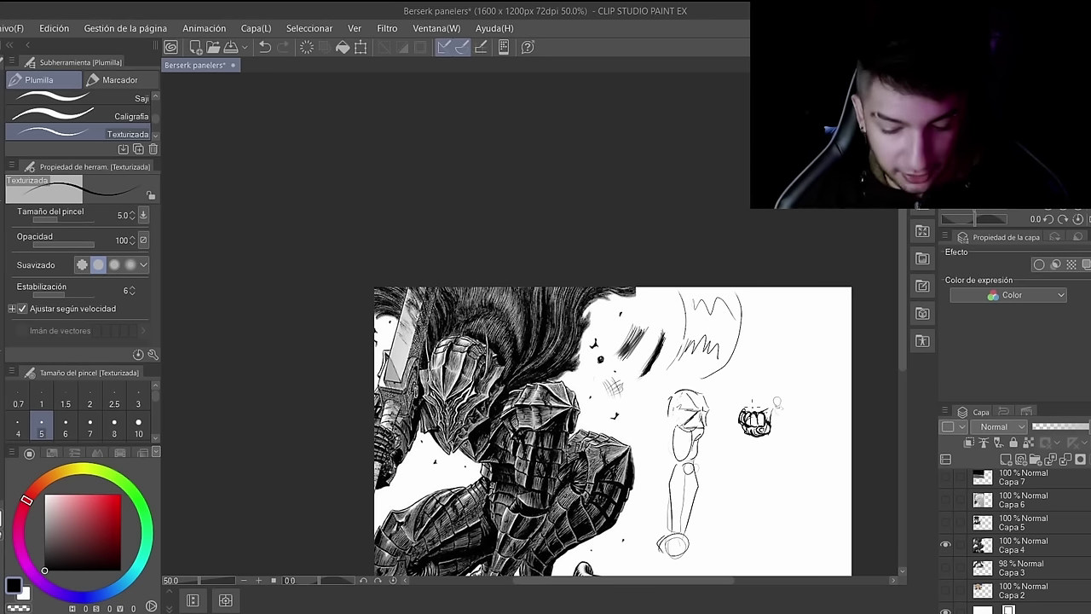
{"action": "key", "text": "ctrl+plus"}
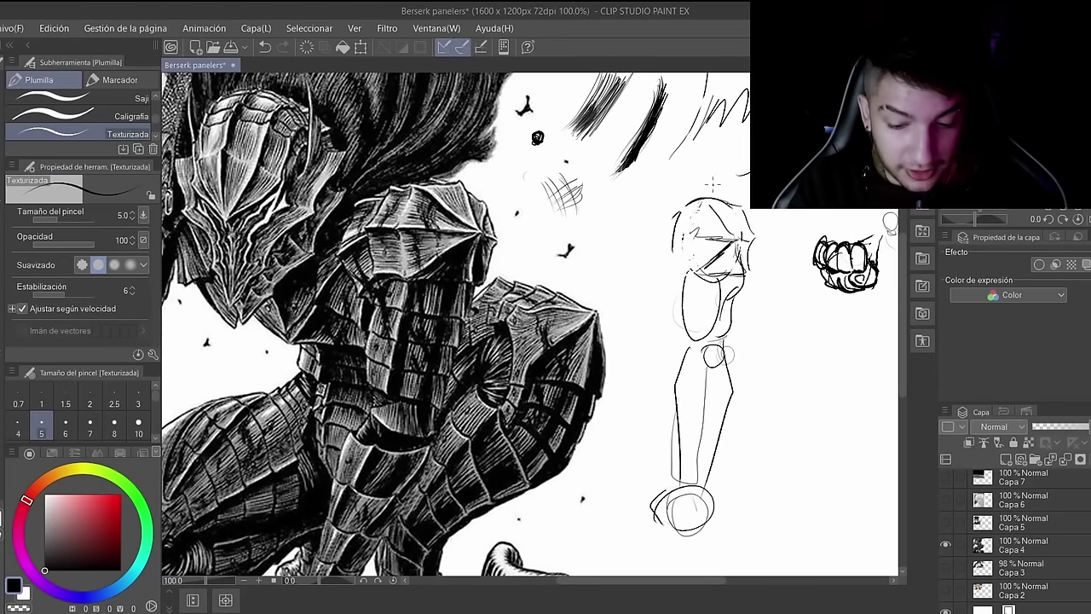
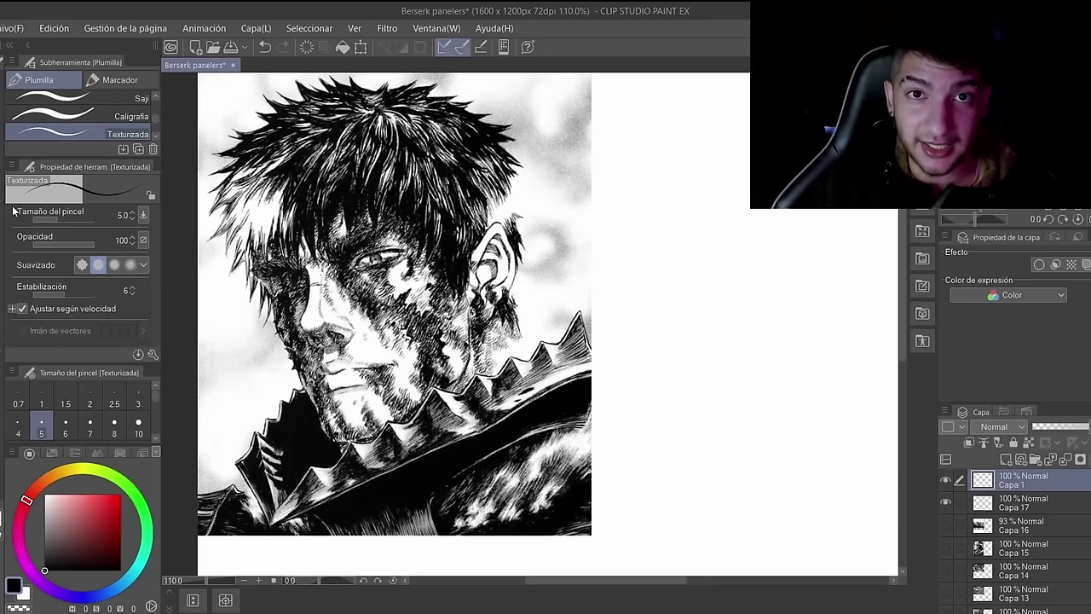
{"action": "scroll", "coordinate": [561, 590], "scroll_direction": "up", "scroll_amount": 3}
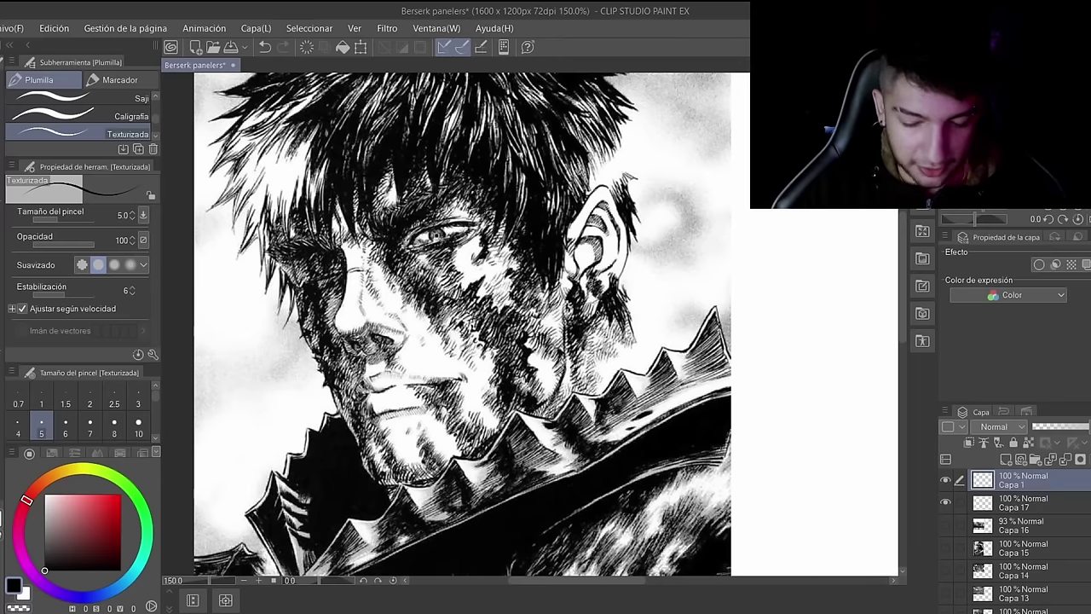
{"action": "left_click_drag", "start_coordinate": [1083, 426], "coordinate": [1051, 433]}
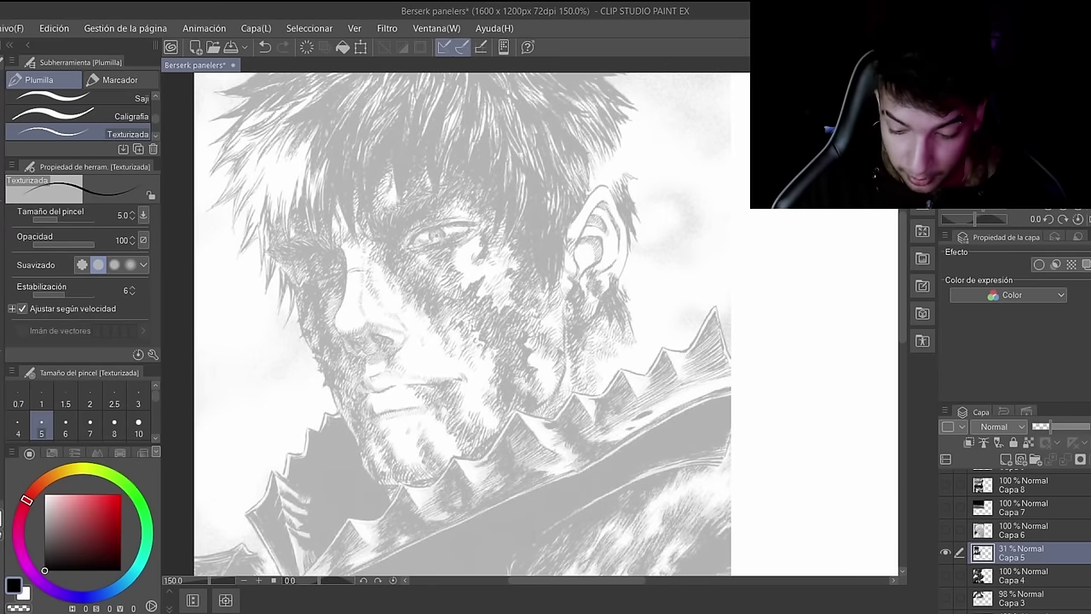
{"action": "scroll", "coordinate": [1014, 537], "scroll_direction": "up", "scroll_amount": 5}
{"action": "scroll", "coordinate": [1047, 503], "scroll_direction": "up", "scroll_amount": 4}
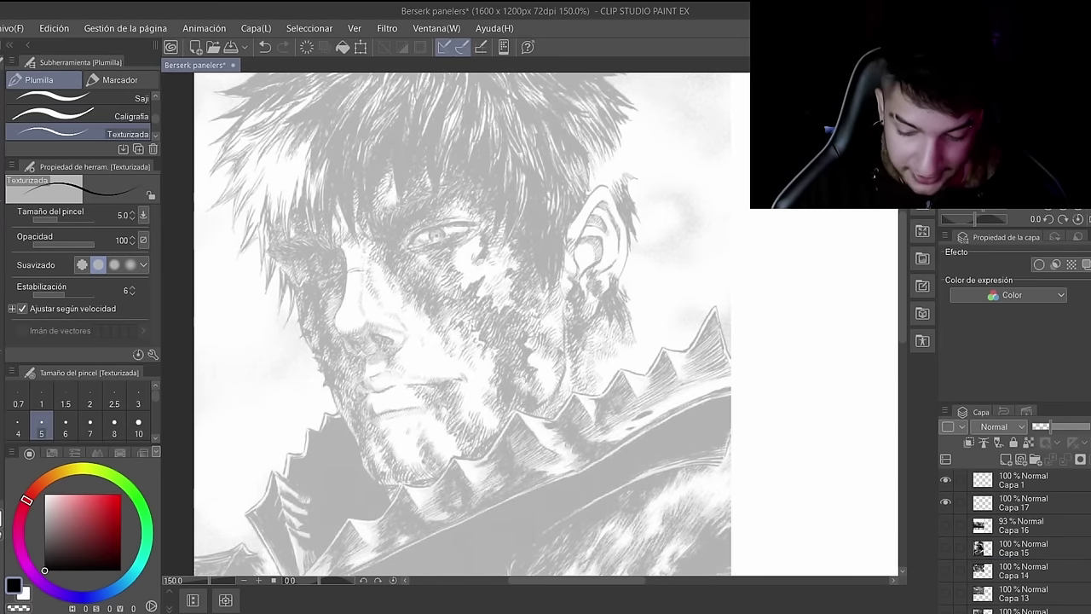
{"action": "left_click", "coordinate": [1039, 488]}
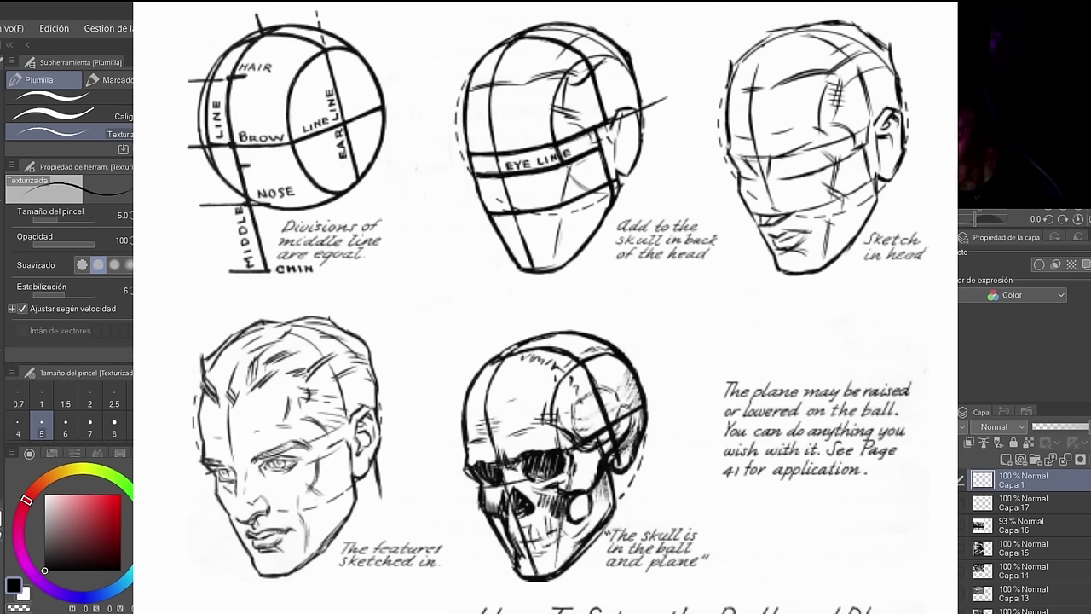
Step: Trace the Loomis head circle over the faded portrait and add the jaw and chin outline below it
{"action": "mouse_move", "coordinate": [629, 381]}
{"action": "left_mouse_down"}
{"action": "mouse_move", "coordinate": [462, 216]}
{"action": "mouse_move", "coordinate": [469, 370]}
{"action": "mouse_move", "coordinate": [610, 405]}
{"action": "mouse_move", "coordinate": [556, 408]}
{"action": "left_mouse_up"}
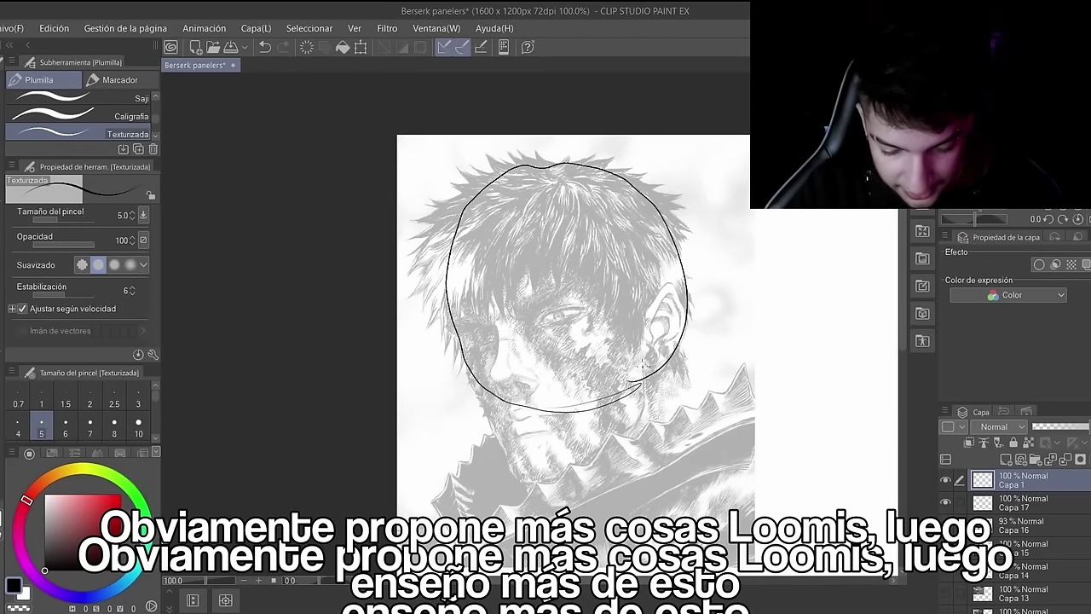
{"action": "mouse_move", "coordinate": [645, 366]}
{"action": "left_mouse_down"}
{"action": "mouse_move", "coordinate": [643, 408]}
{"action": "mouse_move", "coordinate": [553, 486]}
{"action": "left_mouse_up"}
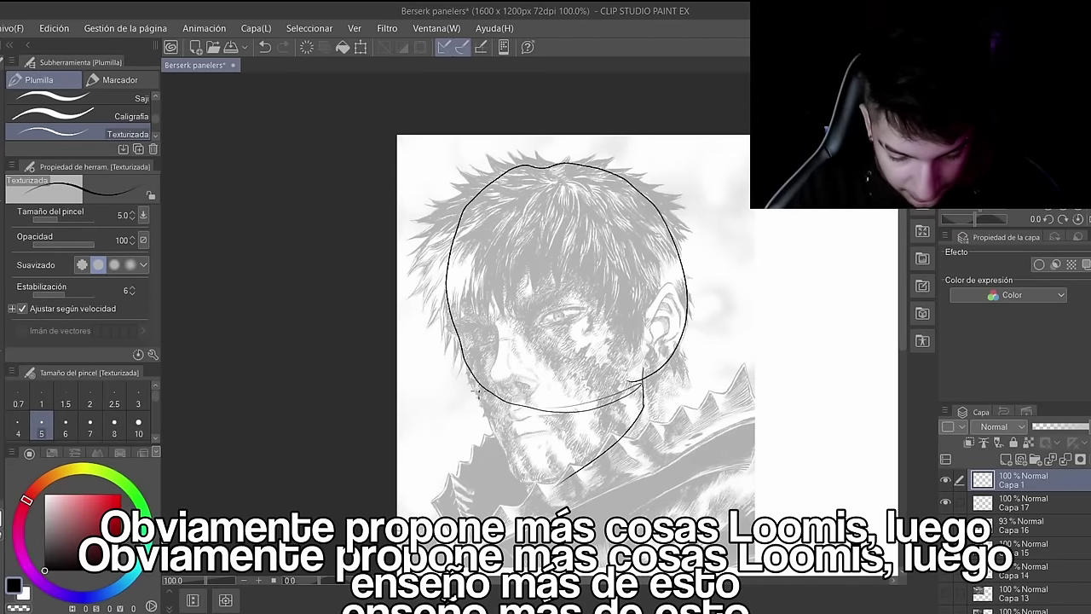
{"action": "left_click_drag", "start_coordinate": [481, 399], "coordinate": [549, 490]}
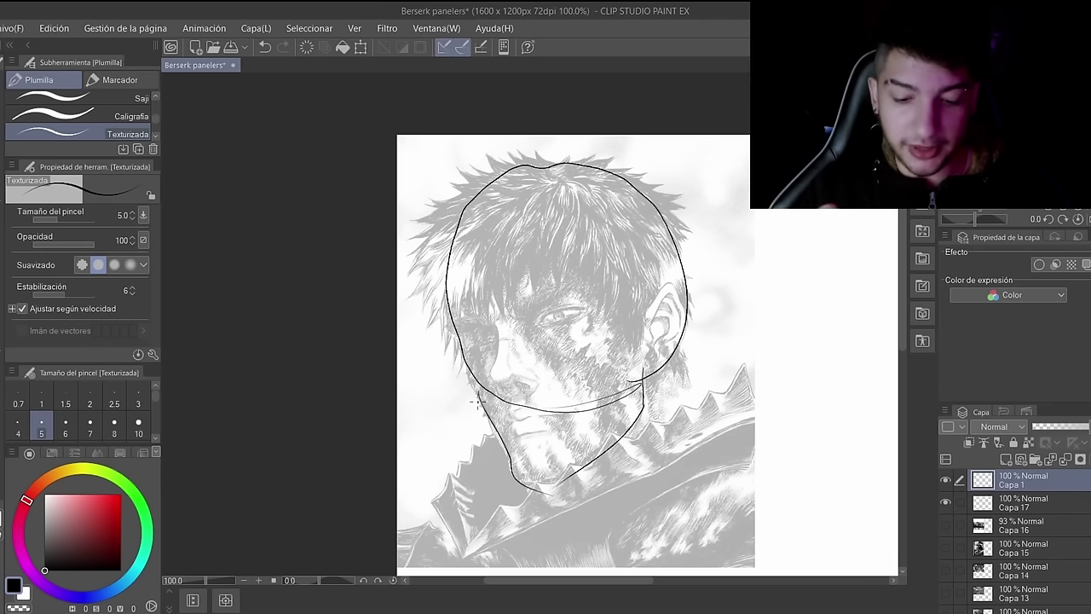
Step: Sketch a quick nose profile in the blank space beside the portrait and erase it again
{"action": "mouse_move", "coordinate": [778, 215]}
{"action": "left_mouse_down"}
{"action": "mouse_move", "coordinate": [801, 319]}
{"action": "mouse_move", "coordinate": [784, 303]}
{"action": "mouse_move", "coordinate": [708, 370]}
{"action": "left_mouse_up"}
{"action": "left_click_drag", "start_coordinate": [806, 326], "coordinate": [829, 314]}
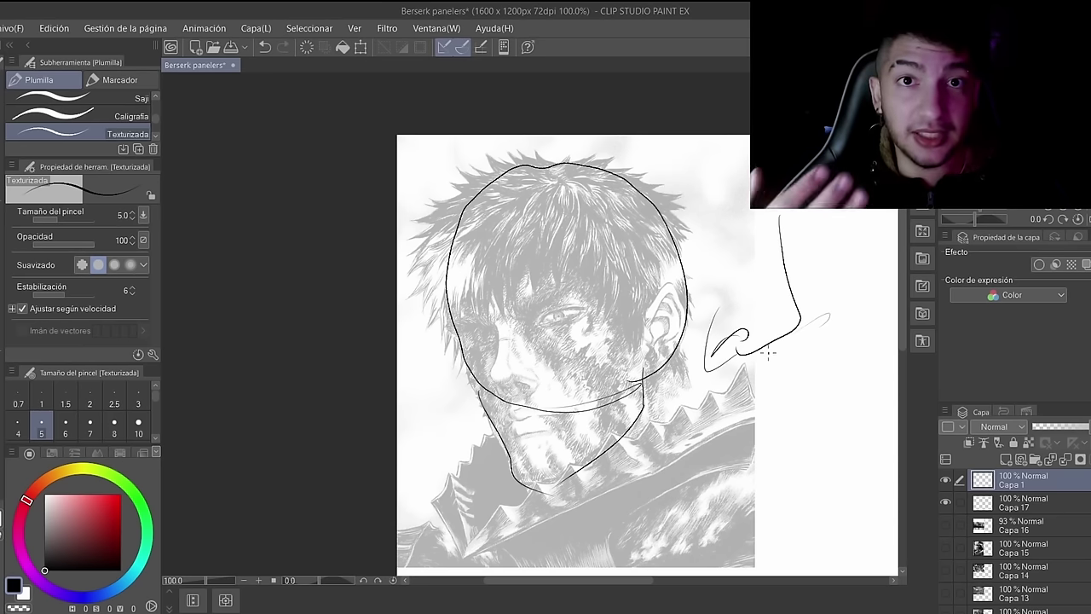
{"action": "key", "text": "e"}
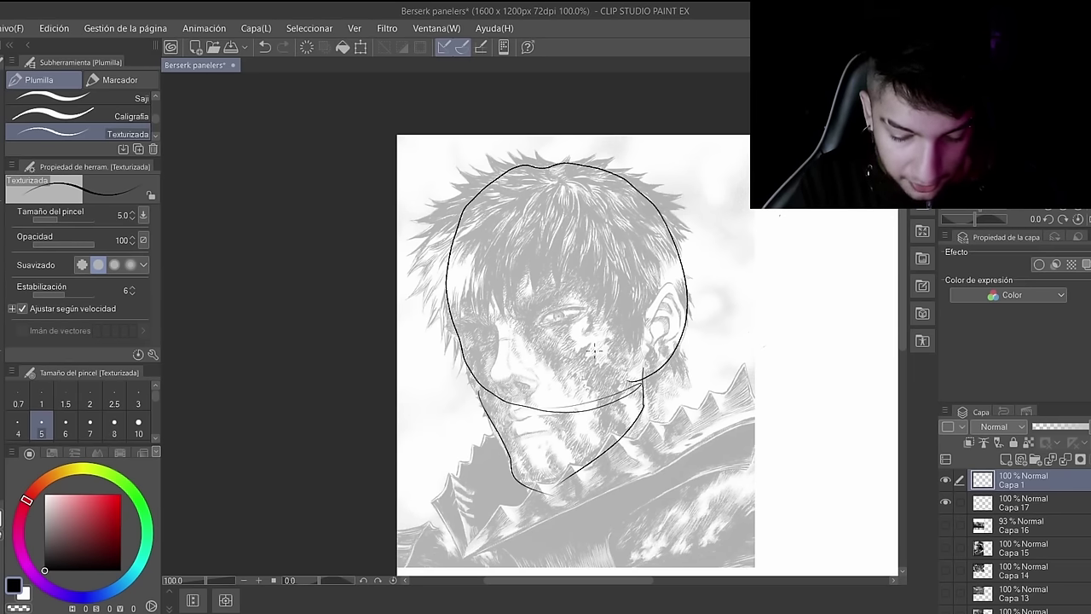
{"action": "mouse_move", "coordinate": [798, 291]}
{"action": "left_mouse_down"}
{"action": "mouse_move", "coordinate": [798, 327]}
{"action": "mouse_move", "coordinate": [740, 370]}
{"action": "mouse_move", "coordinate": [714, 367]}
{"action": "mouse_move", "coordinate": [714, 310]}
{"action": "mouse_move", "coordinate": [733, 292]}
{"action": "mouse_move", "coordinate": [715, 323]}
{"action": "mouse_move", "coordinate": [719, 384]}
{"action": "mouse_move", "coordinate": [797, 324]}
{"action": "mouse_move", "coordinate": [793, 285]}
{"action": "left_mouse_up"}
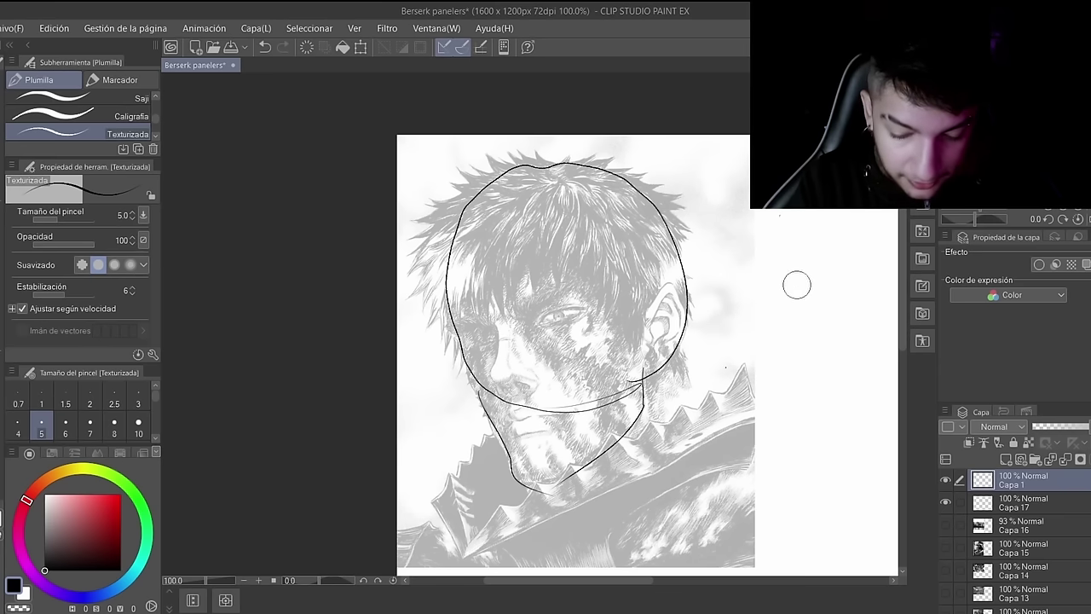
{"action": "key", "text": "p"}
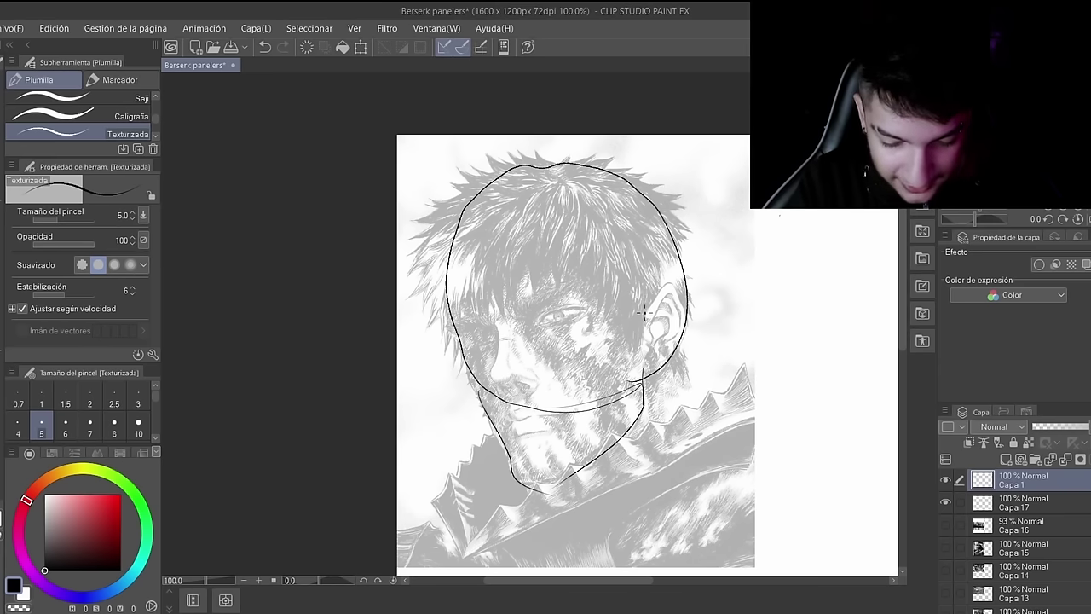
Step: Trace the ear's outline over the portrait, from its pointed top down to the lobe
{"action": "scroll", "coordinate": [645, 313], "scroll_direction": "up", "scroll_amount": 1}
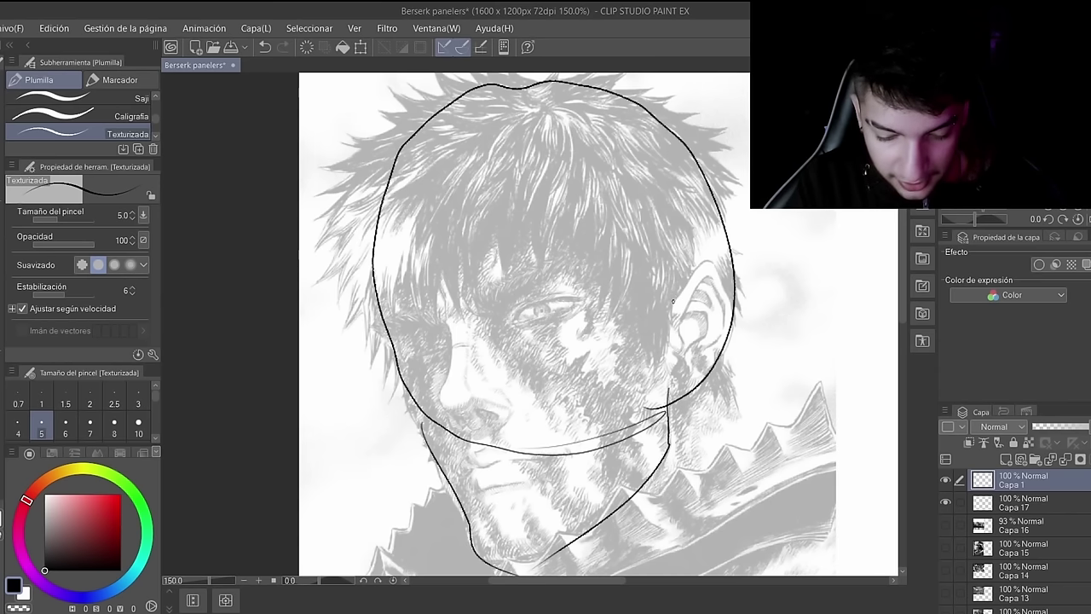
{"action": "left_click_drag", "start_coordinate": [671, 312], "coordinate": [711, 265]}
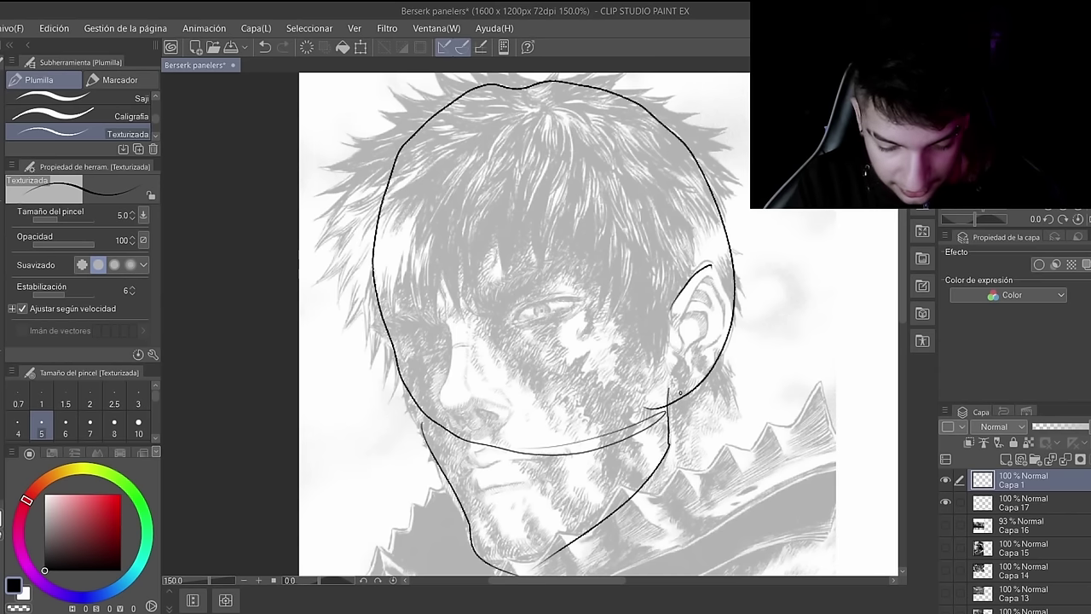
{"action": "left_click_drag", "start_coordinate": [668, 397], "coordinate": [687, 392]}
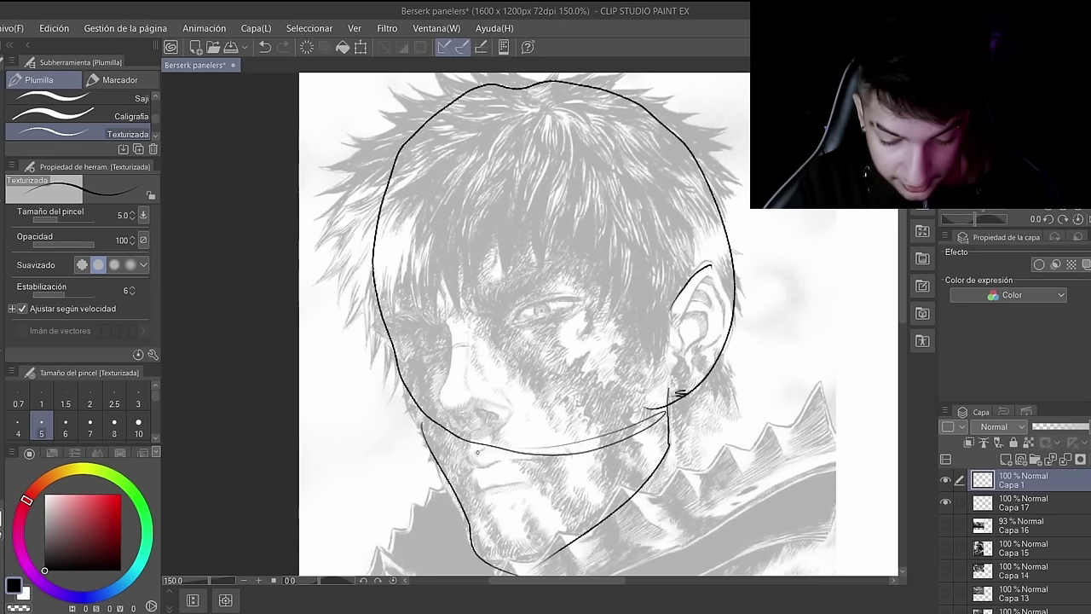
{"action": "mouse_move", "coordinate": [691, 395]}
{"action": "left_mouse_down"}
{"action": "mouse_move", "coordinate": [731, 330]}
{"action": "mouse_move", "coordinate": [725, 282]}
{"action": "mouse_move", "coordinate": [707, 264]}
{"action": "mouse_move", "coordinate": [693, 278]}
{"action": "mouse_move", "coordinate": [711, 307]}
{"action": "left_mouse_up"}
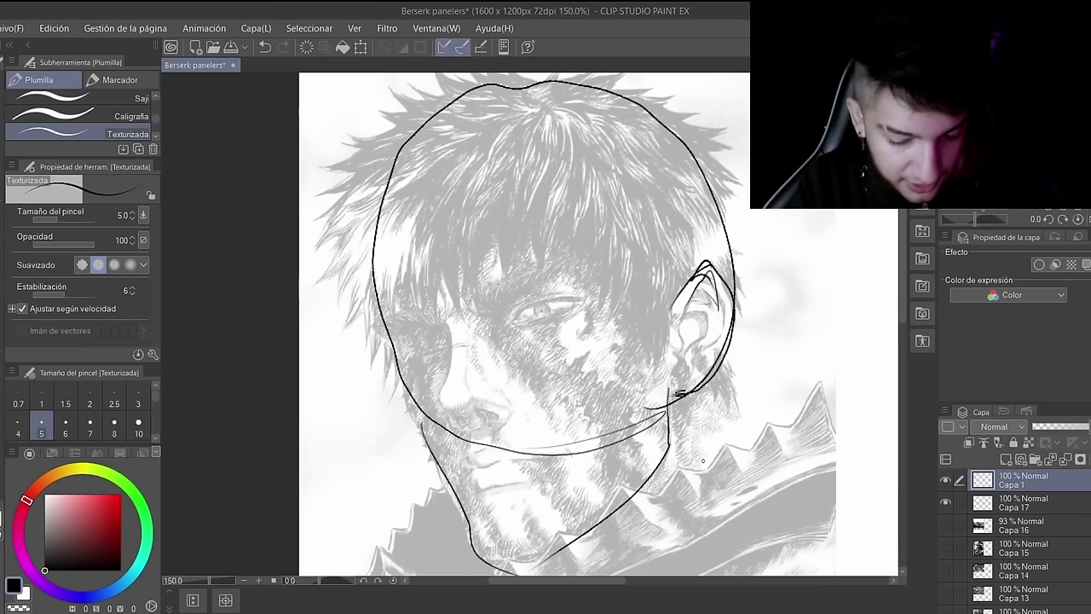
{"action": "key", "text": "ctrl+z"}
Step: Draw a guideline from the earlobe to the nose base and mark the top of the nose bridge
{"action": "mouse_move", "coordinate": [684, 394]}
{"action": "left_mouse_down"}
{"action": "mouse_move", "coordinate": [542, 426]}
{"action": "mouse_move", "coordinate": [462, 435]}
{"action": "mouse_move", "coordinate": [429, 426]}
{"action": "mouse_move", "coordinate": [527, 435]}
{"action": "left_mouse_up"}
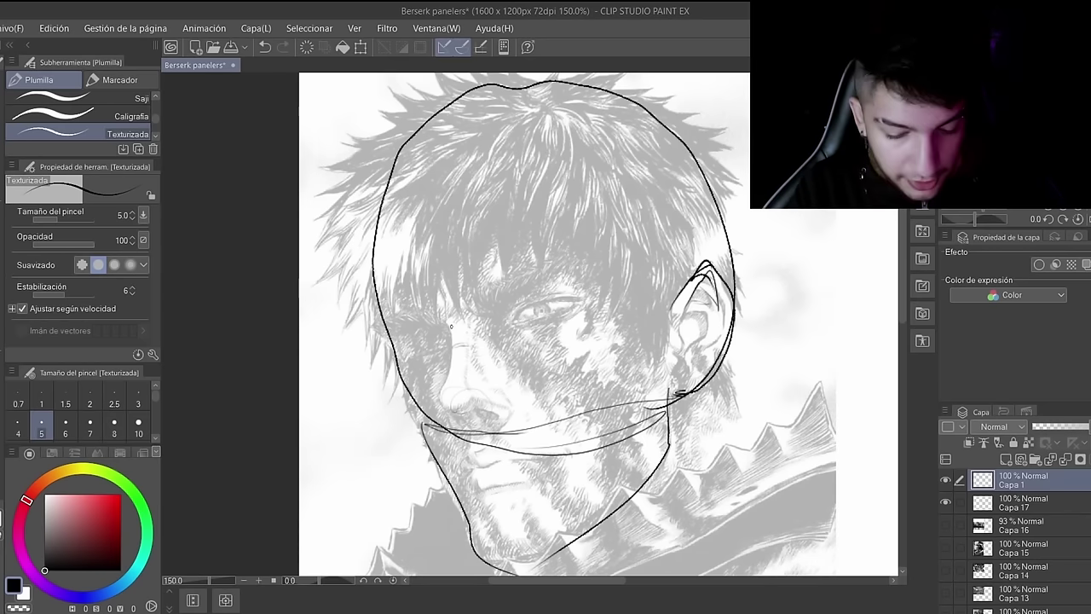
{"action": "left_click_drag", "start_coordinate": [455, 329], "coordinate": [467, 341]}
Step: Try guidelines from the nose bridge along the brow and to the top of the ear, and undo them
{"action": "mouse_move", "coordinate": [465, 326]}
{"action": "left_mouse_down"}
{"action": "mouse_move", "coordinate": [470, 341]}
{"action": "mouse_move", "coordinate": [471, 309]}
{"action": "mouse_move", "coordinate": [444, 316]}
{"action": "mouse_move", "coordinate": [571, 275]}
{"action": "left_mouse_up"}
{"action": "mouse_move", "coordinate": [469, 322]}
{"action": "left_mouse_down"}
{"action": "mouse_move", "coordinate": [479, 310]}
{"action": "mouse_move", "coordinate": [473, 323]}
{"action": "left_mouse_up"}
{"action": "mouse_move", "coordinate": [442, 318]}
{"action": "left_mouse_down"}
{"action": "mouse_move", "coordinate": [459, 326]}
{"action": "mouse_move", "coordinate": [708, 260]}
{"action": "left_mouse_up"}
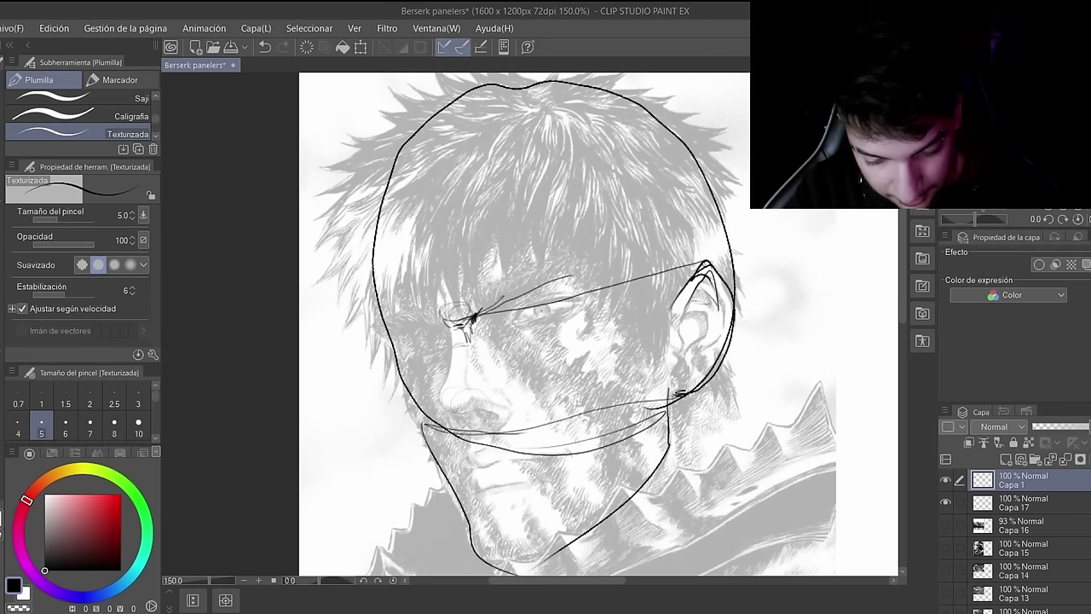
{"action": "key", "text": "ctrl+z"}
{"action": "key", "text": "ctrl+z"}
{"action": "key", "text": "ctrl+z"}
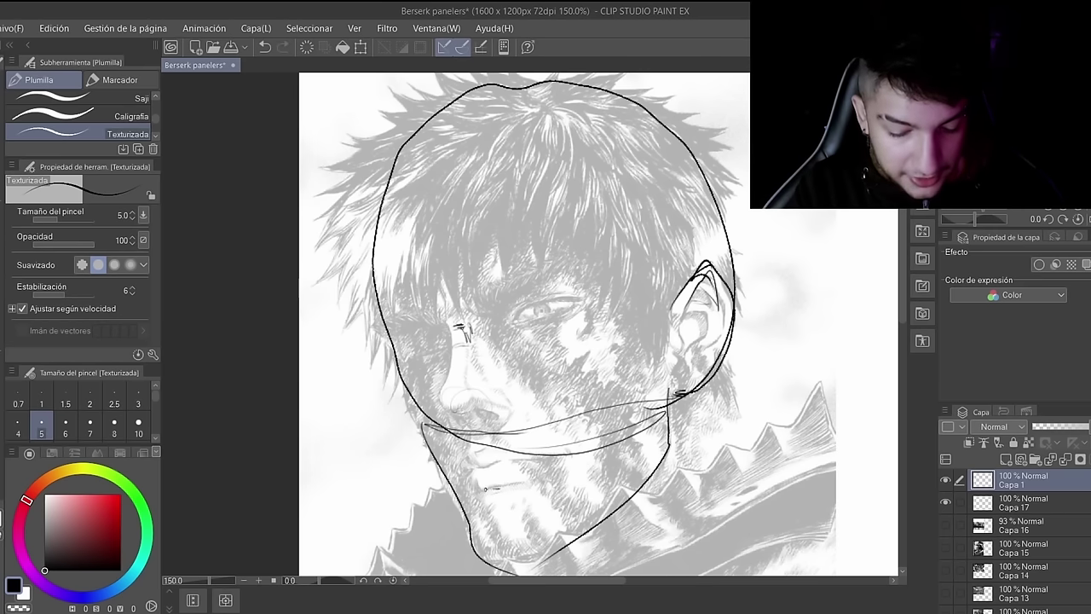
Step: Draw a guideline from the mouth to the back of the jaw and go over the nose-base guideline
{"action": "left_click_drag", "start_coordinate": [488, 490], "coordinate": [668, 444]}
{"action": "left_click_drag", "start_coordinate": [670, 393], "coordinate": [674, 430]}
{"action": "left_click_drag", "start_coordinate": [674, 400], "coordinate": [607, 412]}
{"action": "left_click_drag", "start_coordinate": [498, 421], "coordinate": [648, 404]}
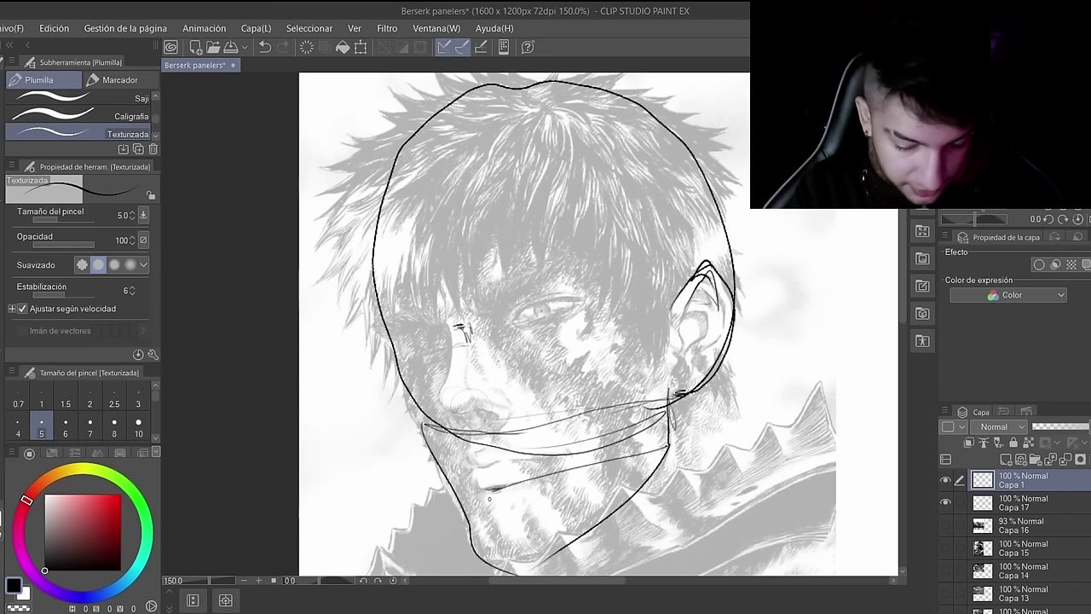
Step: Erase the guidelines and the head circle's lower arc crossing the nose and mouth area
{"action": "mouse_move", "coordinate": [456, 435]}
{"action": "left_mouse_down"}
{"action": "mouse_move", "coordinate": [569, 489]}
{"action": "mouse_move", "coordinate": [599, 347]}
{"action": "mouse_move", "coordinate": [577, 469]}
{"action": "mouse_move", "coordinate": [627, 473]}
{"action": "left_mouse_up"}
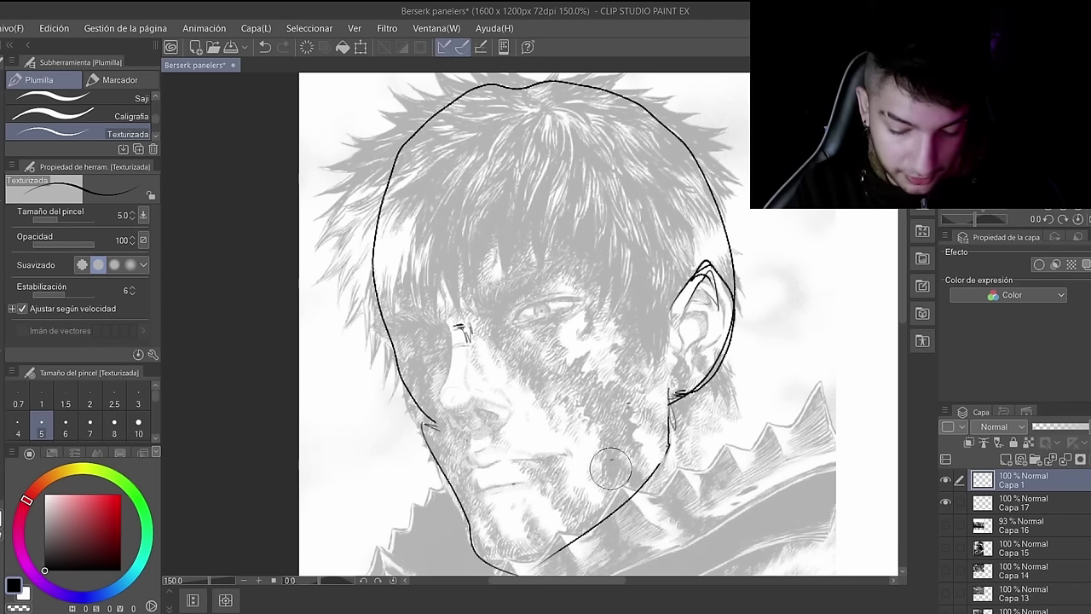
Step: Construct the nose over the portrait with a round ball tip, nostril wings, underside and bridge lines
{"action": "scroll", "coordinate": [461, 418], "scroll_direction": "up", "scroll_amount": 4}
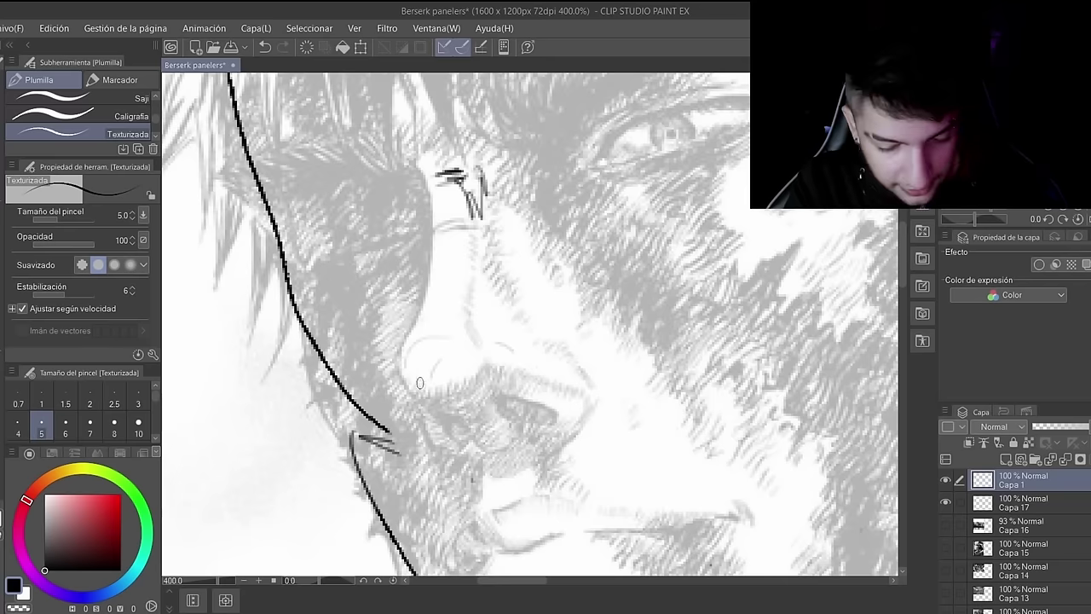
{"action": "mouse_move", "coordinate": [416, 396]}
{"action": "left_mouse_down"}
{"action": "mouse_move", "coordinate": [456, 413]}
{"action": "mouse_move", "coordinate": [489, 400]}
{"action": "mouse_move", "coordinate": [497, 379]}
{"action": "mouse_move", "coordinate": [484, 341]}
{"action": "mouse_move", "coordinate": [444, 328]}
{"action": "mouse_move", "coordinate": [400, 366]}
{"action": "left_mouse_up"}
{"action": "mouse_move", "coordinate": [493, 388]}
{"action": "left_mouse_down"}
{"action": "mouse_move", "coordinate": [528, 399]}
{"action": "mouse_move", "coordinate": [502, 413]}
{"action": "mouse_move", "coordinate": [551, 439]}
{"action": "mouse_move", "coordinate": [582, 426]}
{"action": "mouse_move", "coordinate": [590, 391]}
{"action": "mouse_move", "coordinate": [577, 354]}
{"action": "mouse_move", "coordinate": [490, 341]}
{"action": "left_mouse_up"}
{"action": "mouse_move", "coordinate": [426, 404]}
{"action": "left_mouse_down"}
{"action": "mouse_move", "coordinate": [433, 419]}
{"action": "mouse_move", "coordinate": [509, 430]}
{"action": "left_mouse_up"}
{"action": "mouse_move", "coordinate": [450, 453]}
{"action": "left_mouse_down"}
{"action": "mouse_move", "coordinate": [423, 447]}
{"action": "mouse_move", "coordinate": [408, 389]}
{"action": "left_mouse_up"}
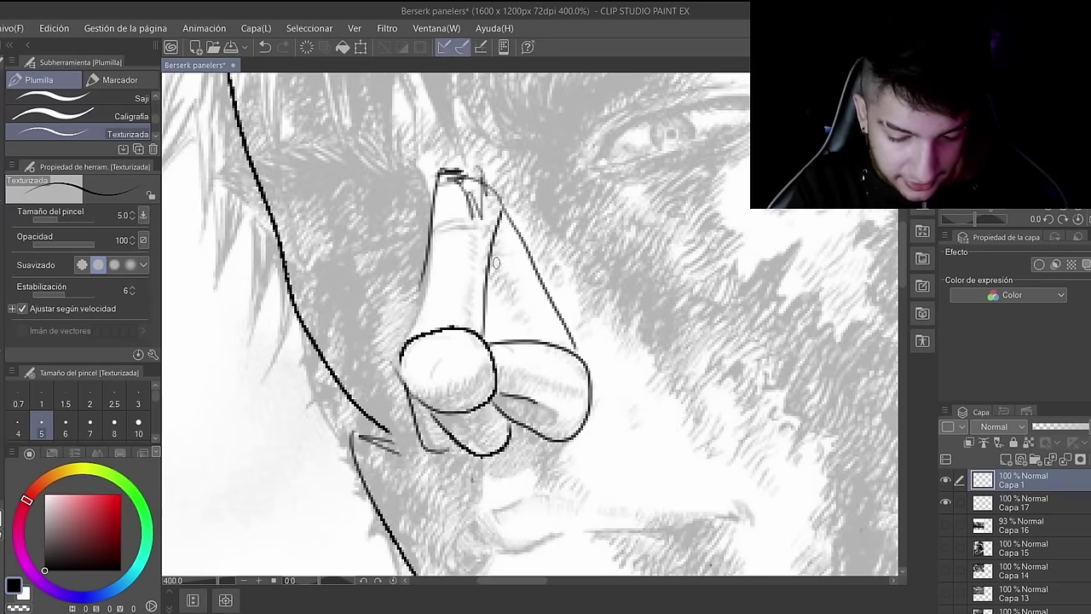
Step: Draw the cheek contour from the nose bridge under the eye and mark a round highlight on the nose tip
{"action": "mouse_move", "coordinate": [547, 300]}
{"action": "left_mouse_down"}
{"action": "mouse_move", "coordinate": [678, 299]}
{"action": "mouse_move", "coordinate": [738, 284]}
{"action": "left_mouse_up"}
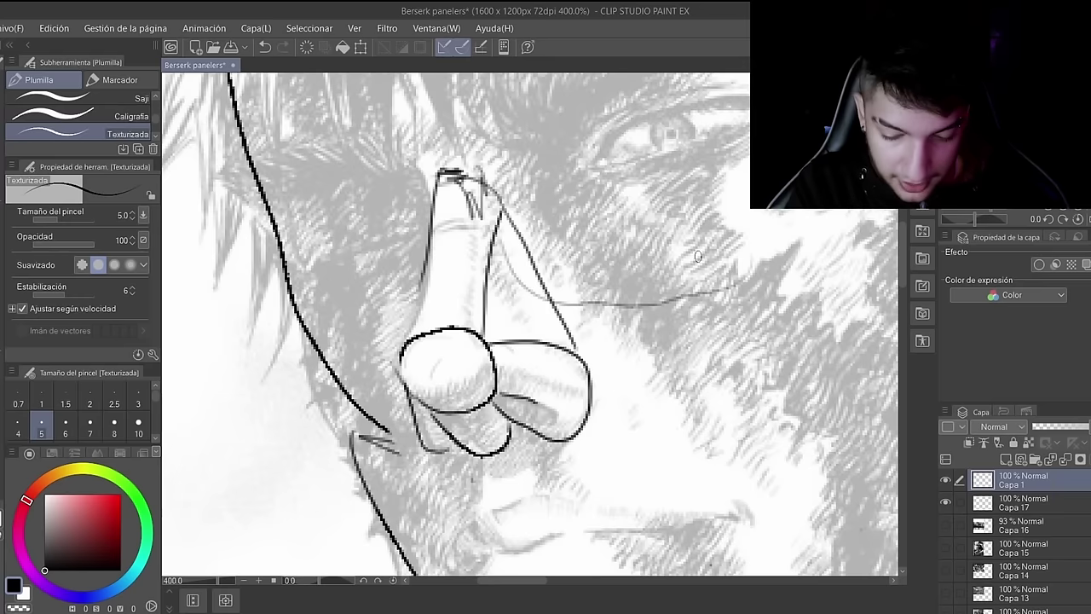
{"action": "mouse_move", "coordinate": [434, 358]}
{"action": "left_mouse_down"}
{"action": "mouse_move", "coordinate": [421, 370]}
{"action": "mouse_move", "coordinate": [440, 386]}
{"action": "left_mouse_up"}
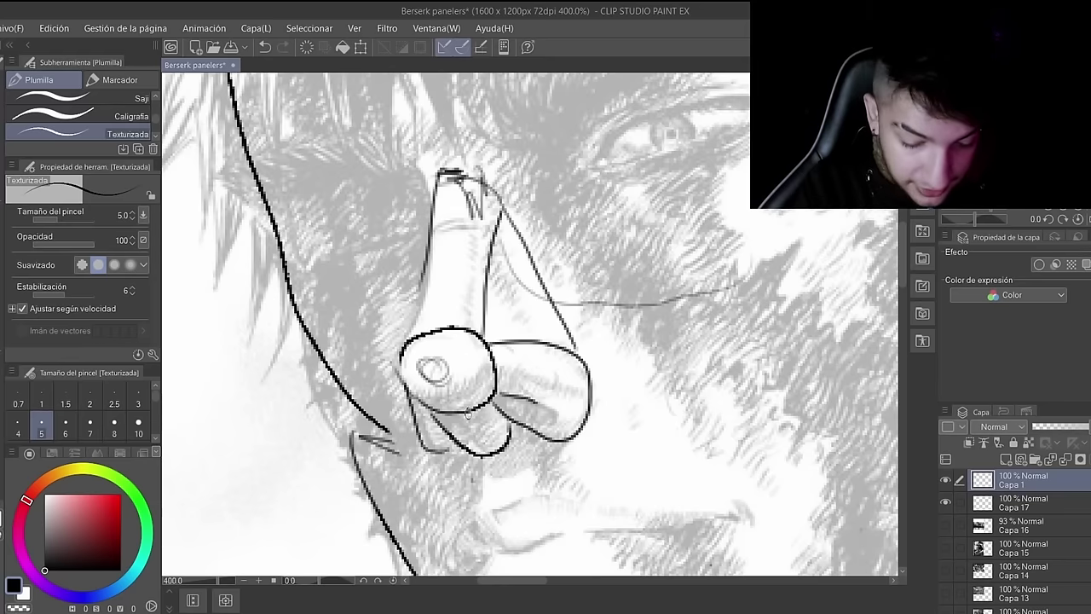
Step: Construct the philtrum as a tapered plane running from the nose's underside down to the upper lip
{"action": "mouse_move", "coordinate": [474, 418]}
{"action": "left_mouse_down"}
{"action": "mouse_move", "coordinate": [501, 448]}
{"action": "mouse_move", "coordinate": [475, 504]}
{"action": "left_mouse_up"}
{"action": "mouse_move", "coordinate": [474, 443]}
{"action": "left_mouse_down"}
{"action": "mouse_move", "coordinate": [475, 504]}
{"action": "mouse_move", "coordinate": [532, 490]}
{"action": "left_mouse_up"}
{"action": "left_click_drag", "start_coordinate": [503, 426], "coordinate": [503, 501]}
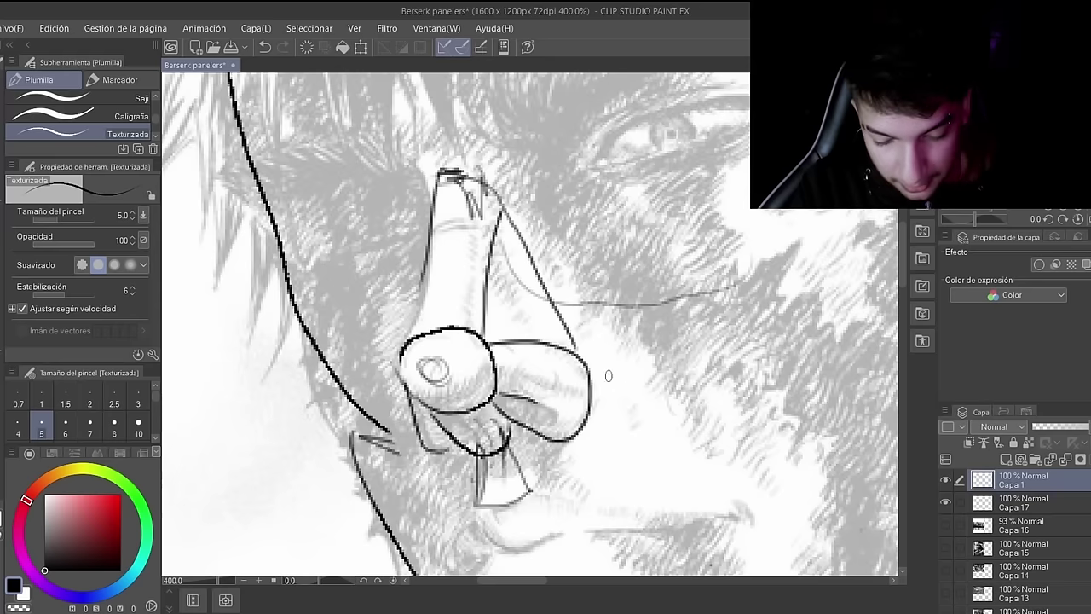
Step: Outline the near nostril, fill it in black, and mark the nostril wing's inner plane and highlight above it
{"action": "mouse_move", "coordinate": [530, 387]}
{"action": "left_mouse_down"}
{"action": "mouse_move", "coordinate": [530, 412]}
{"action": "mouse_move", "coordinate": [545, 421]}
{"action": "mouse_move", "coordinate": [531, 417]}
{"action": "mouse_move", "coordinate": [568, 402]}
{"action": "mouse_move", "coordinate": [571, 390]}
{"action": "mouse_move", "coordinate": [546, 383]}
{"action": "left_mouse_up"}
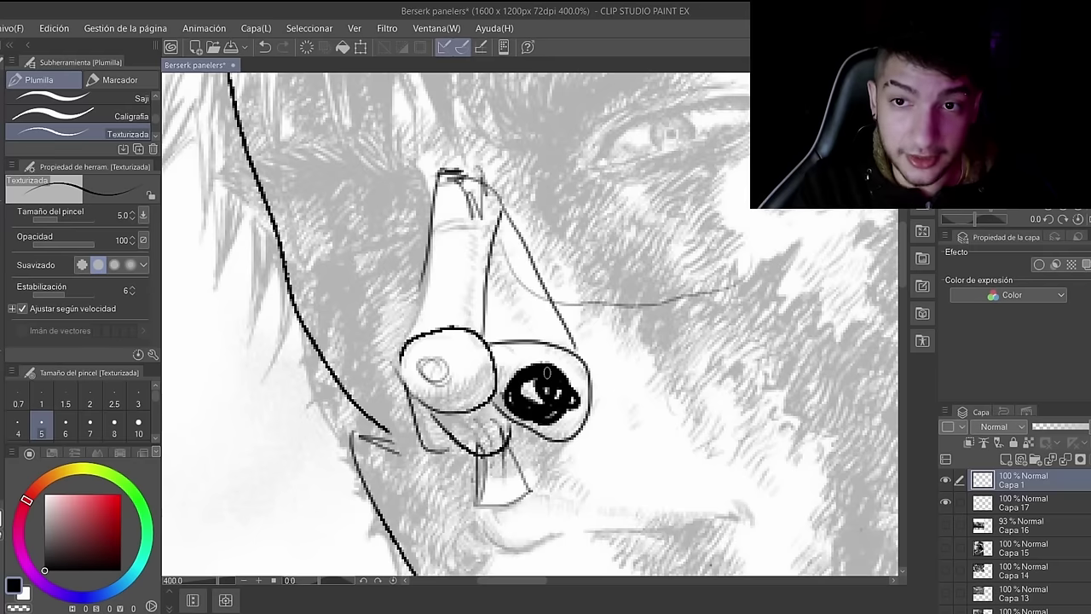
{"action": "key", "text": "ctrl+z"}
{"action": "mouse_move", "coordinate": [519, 398]}
{"action": "left_mouse_down"}
{"action": "mouse_move", "coordinate": [542, 402]}
{"action": "mouse_move", "coordinate": [556, 421]}
{"action": "mouse_move", "coordinate": [523, 412]}
{"action": "mouse_move", "coordinate": [532, 394]}
{"action": "left_mouse_up"}
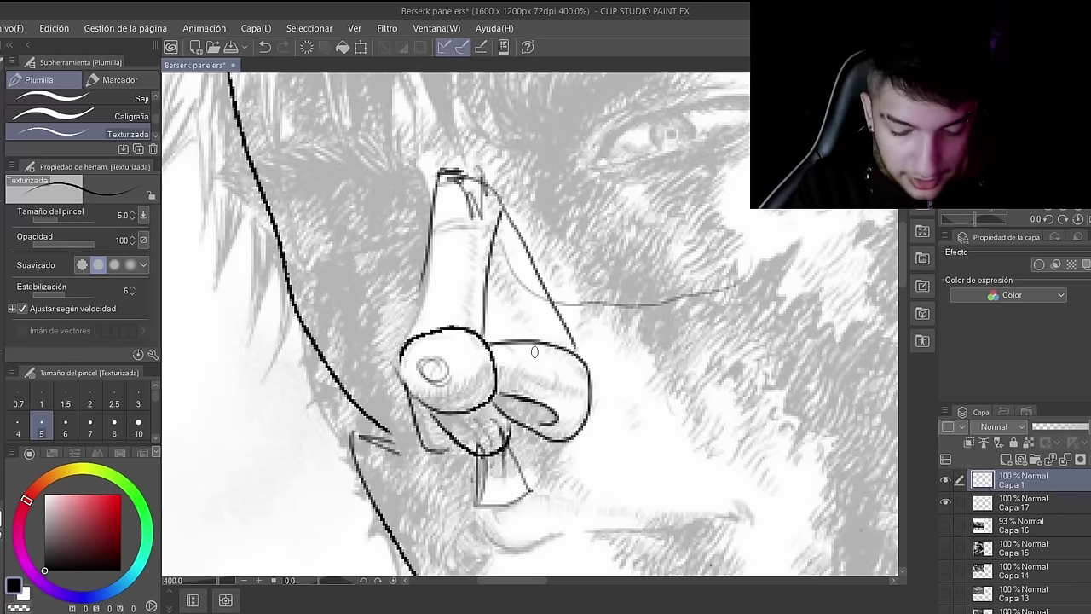
{"action": "mouse_move", "coordinate": [532, 345]}
{"action": "left_mouse_down"}
{"action": "mouse_move", "coordinate": [558, 398]}
{"action": "mouse_move", "coordinate": [549, 412]}
{"action": "mouse_move", "coordinate": [529, 410]}
{"action": "mouse_move", "coordinate": [550, 394]}
{"action": "left_mouse_up"}
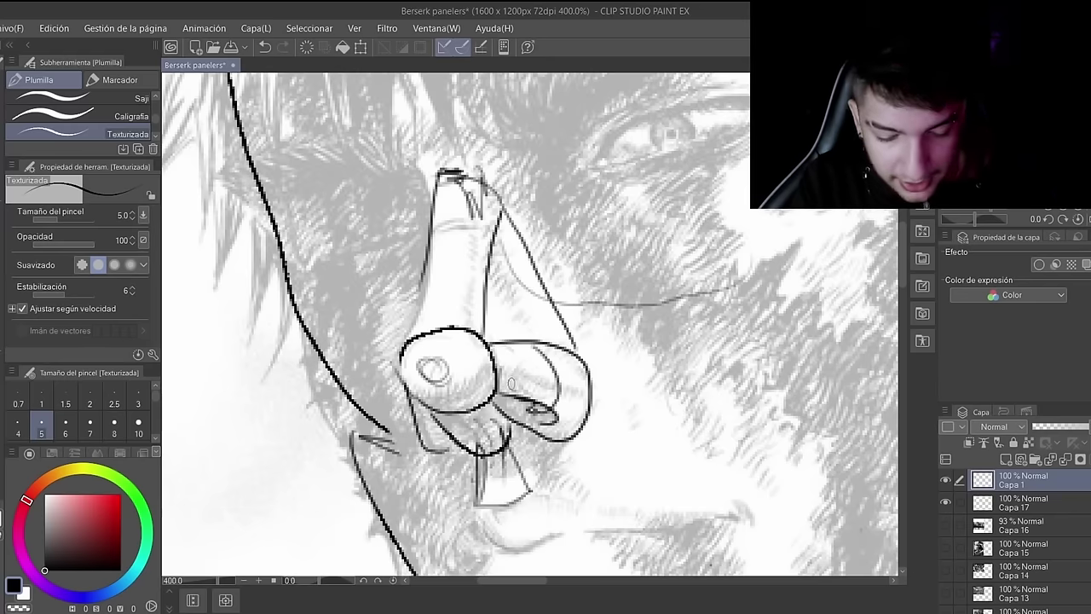
{"action": "mouse_move", "coordinate": [521, 401]}
{"action": "left_mouse_down"}
{"action": "mouse_move", "coordinate": [554, 419]}
{"action": "mouse_move", "coordinate": [529, 427]}
{"action": "mouse_move", "coordinate": [522, 401]}
{"action": "mouse_move", "coordinate": [550, 412]}
{"action": "mouse_move", "coordinate": [533, 395]}
{"action": "mouse_move", "coordinate": [527, 349]}
{"action": "left_mouse_up"}
{"action": "mouse_move", "coordinate": [525, 395]}
{"action": "left_mouse_down"}
{"action": "mouse_move", "coordinate": [537, 356]}
{"action": "mouse_move", "coordinate": [526, 344]}
{"action": "left_mouse_up"}
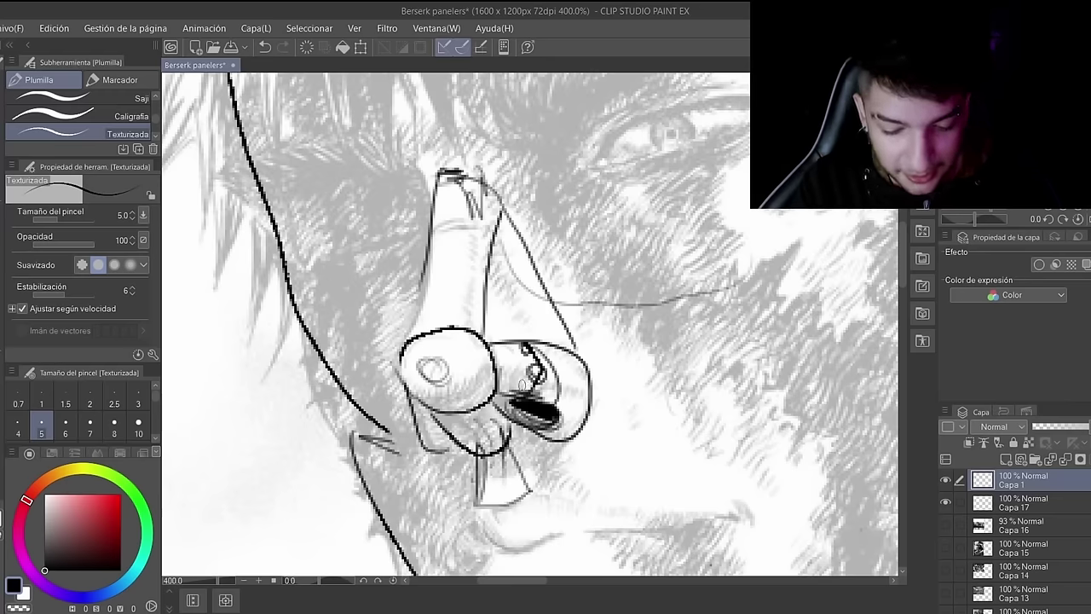
{"action": "left_click_drag", "start_coordinate": [503, 351], "coordinate": [542, 351]}
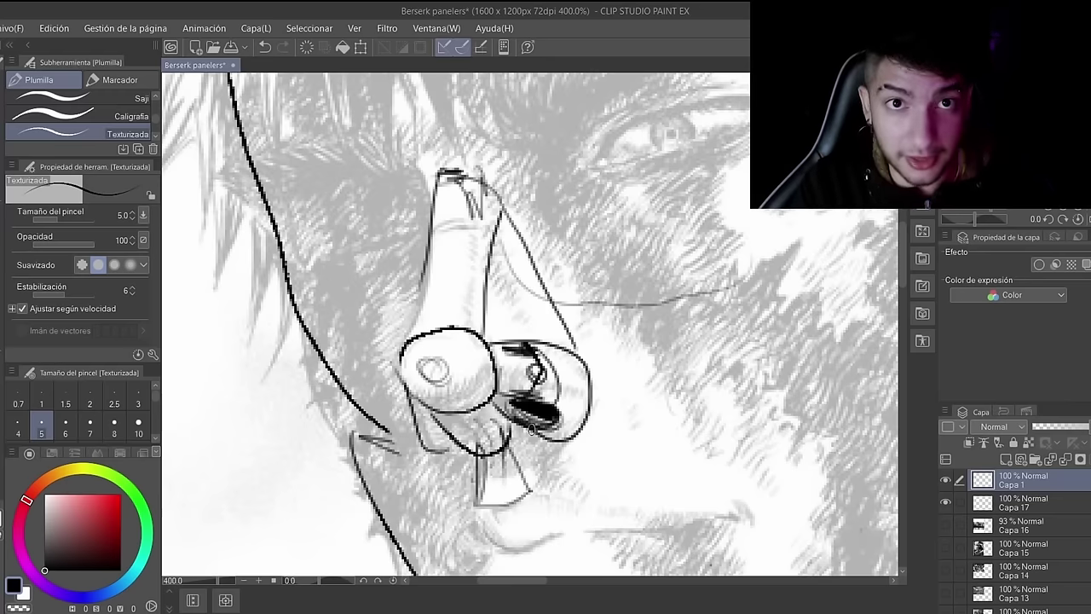
{"action": "key", "text": "ctrl+z"}
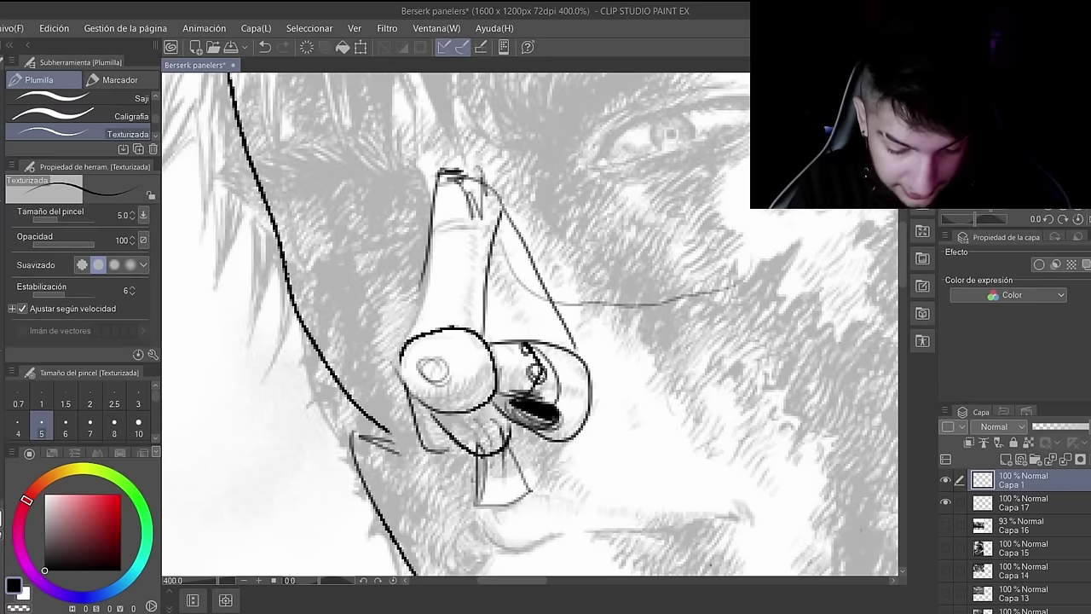
Step: Darken the outer edge of the near nostril wing with heavy strokes and add a faint line on the cheek
{"action": "mouse_move", "coordinate": [560, 380]}
{"action": "left_mouse_down"}
{"action": "mouse_move", "coordinate": [580, 396]}
{"action": "mouse_move", "coordinate": [559, 441]}
{"action": "mouse_move", "coordinate": [588, 402]}
{"action": "mouse_move", "coordinate": [583, 355]}
{"action": "mouse_move", "coordinate": [564, 346]}
{"action": "mouse_move", "coordinate": [598, 388]}
{"action": "left_mouse_up"}
{"action": "left_click_drag", "start_coordinate": [583, 429], "coordinate": [569, 440]}
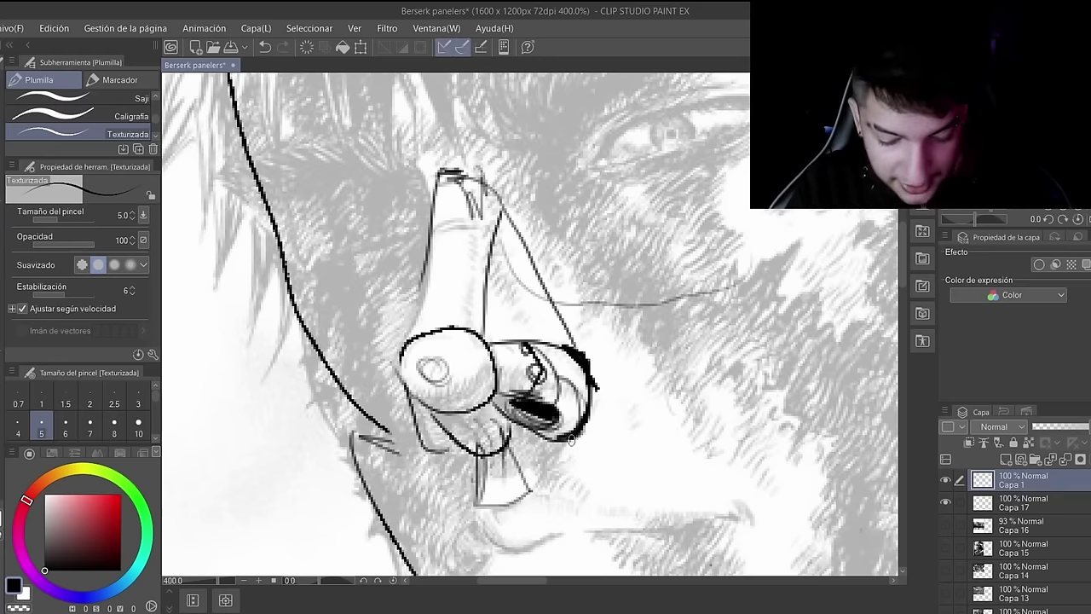
{"action": "left_click_drag", "start_coordinate": [612, 437], "coordinate": [668, 436]}
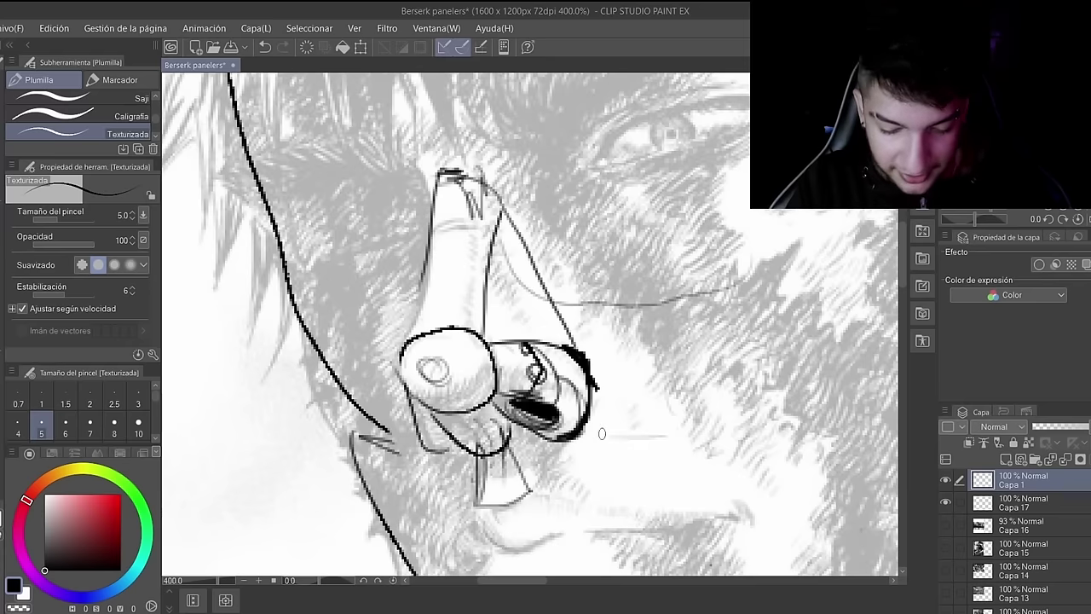
{"action": "mouse_move", "coordinate": [588, 424]}
{"action": "left_mouse_down"}
{"action": "mouse_move", "coordinate": [595, 411]}
{"action": "mouse_move", "coordinate": [583, 396]}
{"action": "left_mouse_up"}
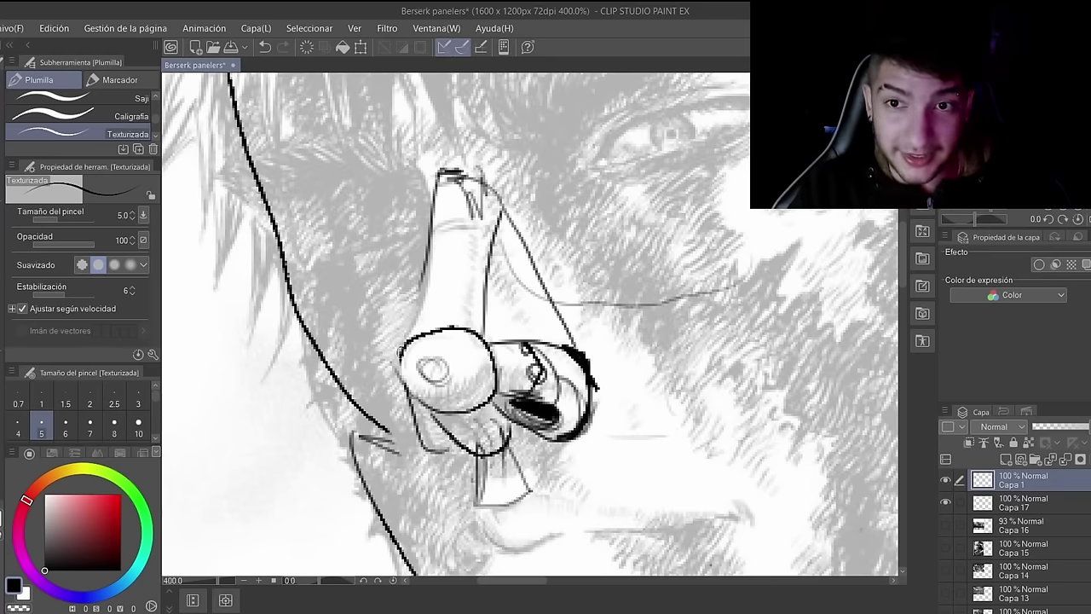
Step: Thicken the nose ball's lower edge, erase its upper arc into the bridge, and darken the crease against the nostril wing
{"action": "mouse_move", "coordinate": [436, 401]}
{"action": "left_mouse_down"}
{"action": "mouse_move", "coordinate": [479, 394]}
{"action": "mouse_move", "coordinate": [484, 368]}
{"action": "mouse_move", "coordinate": [480, 384]}
{"action": "mouse_move", "coordinate": [405, 373]}
{"action": "mouse_move", "coordinate": [421, 395]}
{"action": "mouse_move", "coordinate": [470, 404]}
{"action": "mouse_move", "coordinate": [495, 380]}
{"action": "mouse_move", "coordinate": [490, 343]}
{"action": "left_mouse_up"}
{"action": "key", "text": "e"}
{"action": "left_click_drag", "start_coordinate": [443, 326], "coordinate": [424, 337]}
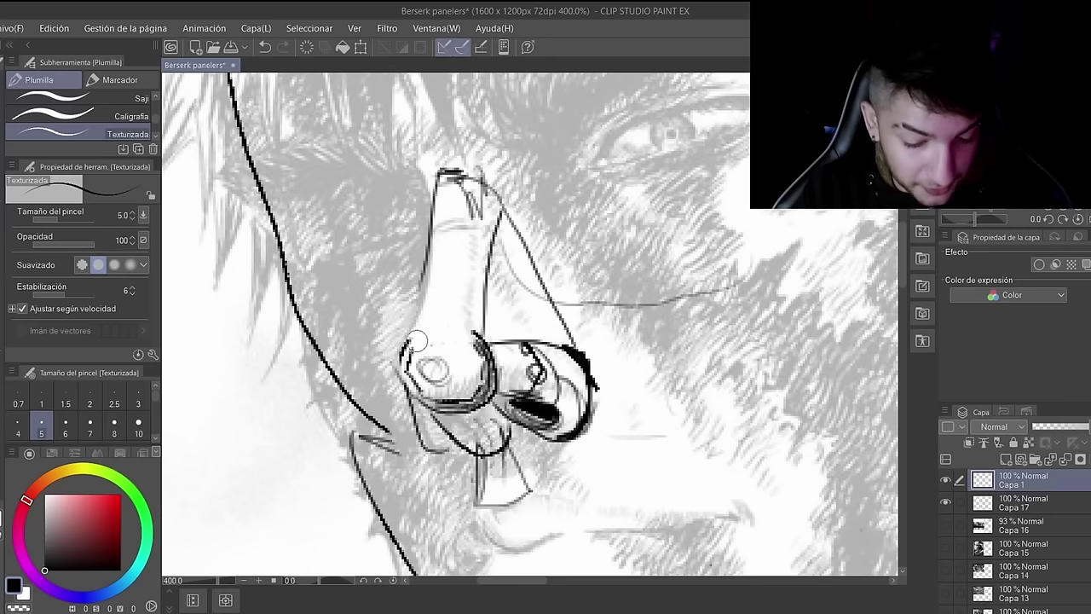
{"action": "key", "text": "p"}
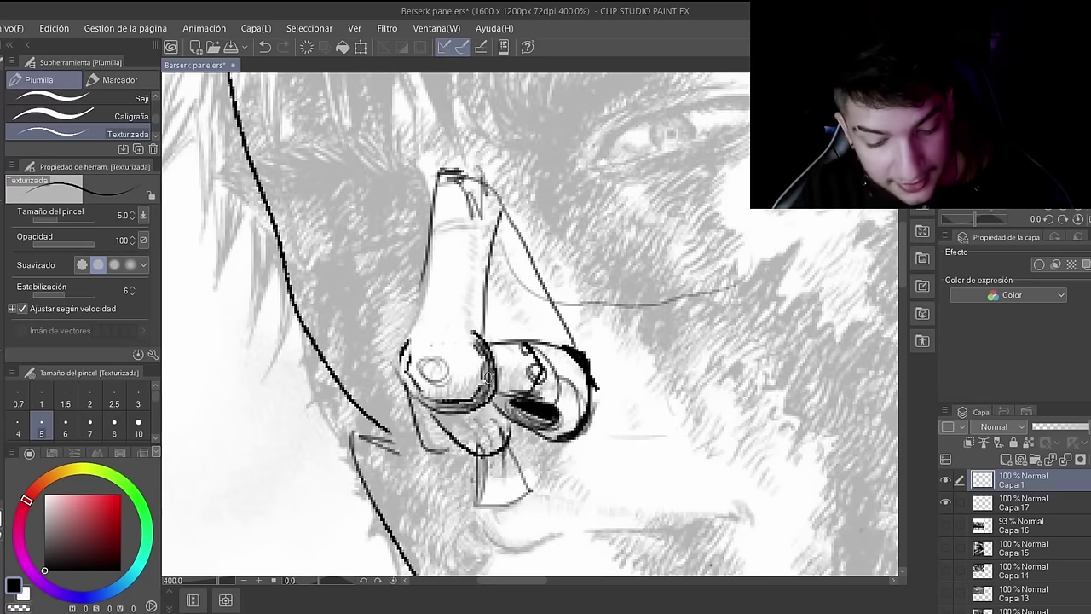
{"action": "mouse_move", "coordinate": [497, 356]}
{"action": "left_mouse_down"}
{"action": "mouse_move", "coordinate": [483, 385]}
{"action": "mouse_move", "coordinate": [515, 380]}
{"action": "left_mouse_up"}
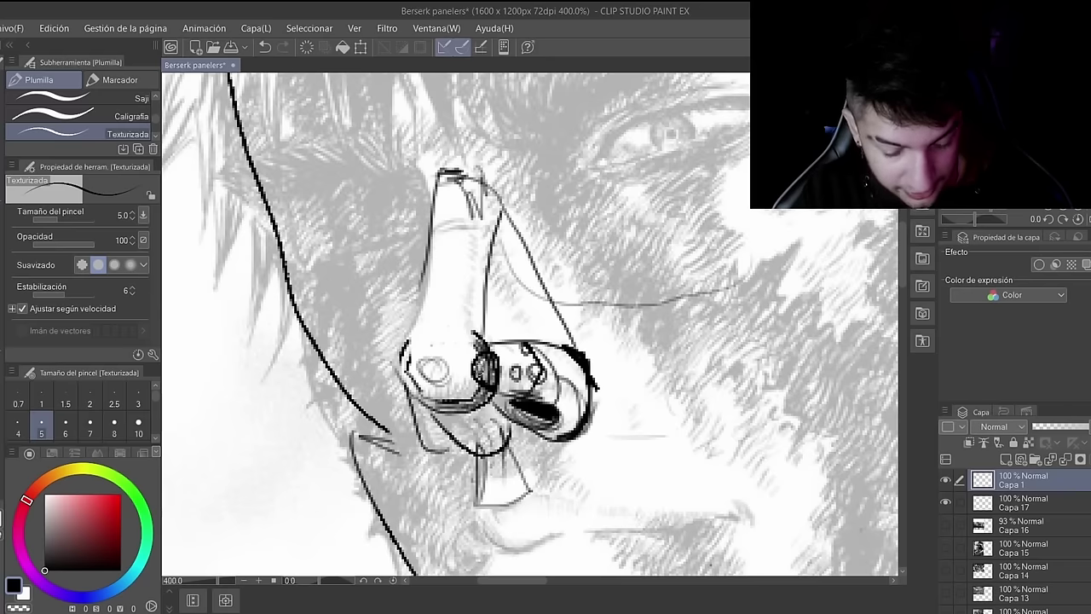
Step: Sketch a small nose-tip and nostril-wing study in the blank area beside the face and remove it
{"action": "left_click_drag", "start_coordinate": [221, 383], "coordinate": [223, 431]}
{"action": "left_click_drag", "start_coordinate": [243, 375], "coordinate": [255, 439]}
{"action": "mouse_move", "coordinate": [179, 437]}
{"action": "left_mouse_down"}
{"action": "mouse_move", "coordinate": [223, 434]}
{"action": "mouse_move", "coordinate": [209, 366]}
{"action": "mouse_move", "coordinate": [222, 388]}
{"action": "left_mouse_up"}
{"action": "mouse_move", "coordinate": [231, 428]}
{"action": "left_mouse_down"}
{"action": "mouse_move", "coordinate": [220, 433]}
{"action": "mouse_move", "coordinate": [252, 434]}
{"action": "left_mouse_up"}
{"action": "left_click_drag", "start_coordinate": [242, 394], "coordinate": [245, 410]}
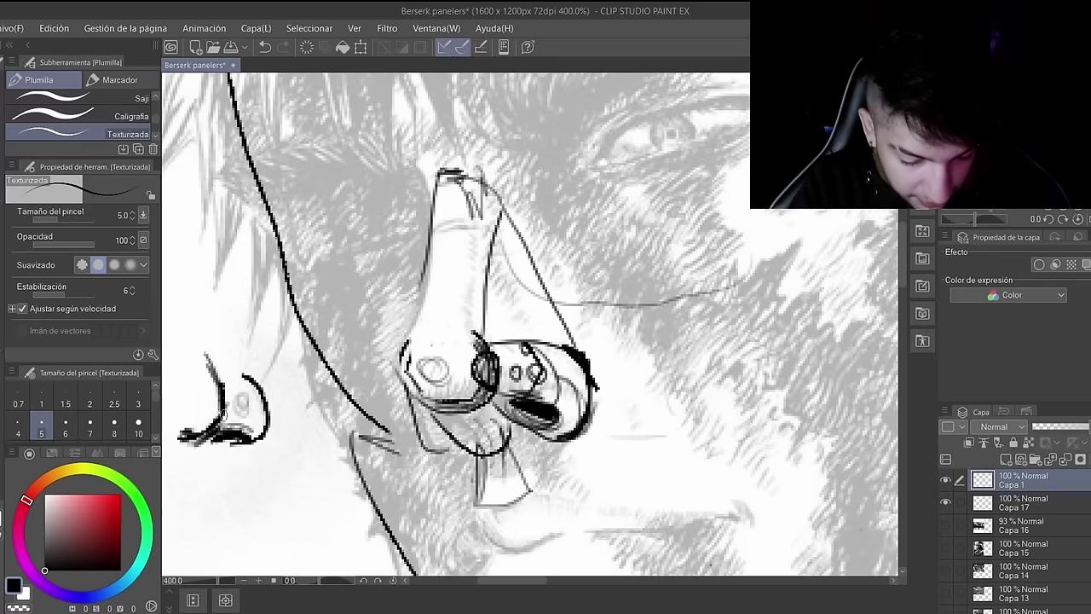
{"action": "left_click_drag", "start_coordinate": [225, 390], "coordinate": [226, 415]}
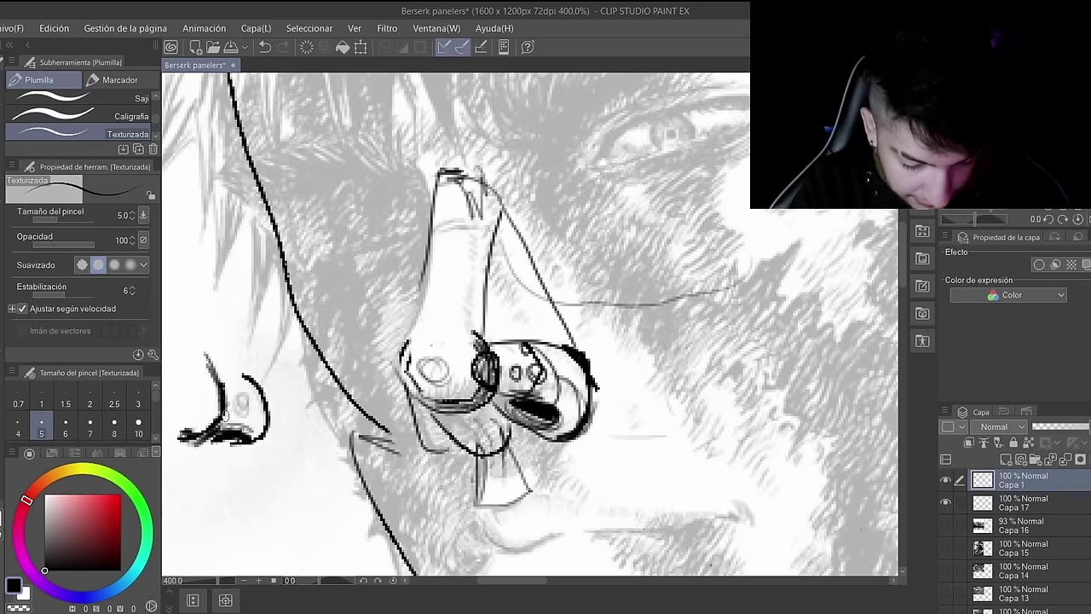
{"action": "key", "text": "Delete"}
Step: Shade the nose's underside and far nostril with dense hatching, and add a second small highlight on the tip
{"action": "mouse_move", "coordinate": [437, 416]}
{"action": "left_mouse_down"}
{"action": "mouse_move", "coordinate": [453, 451]}
{"action": "mouse_move", "coordinate": [453, 438]}
{"action": "left_mouse_up"}
{"action": "mouse_move", "coordinate": [490, 404]}
{"action": "left_mouse_down"}
{"action": "mouse_move", "coordinate": [487, 434]}
{"action": "mouse_move", "coordinate": [497, 425]}
{"action": "mouse_move", "coordinate": [472, 410]}
{"action": "mouse_move", "coordinate": [435, 428]}
{"action": "mouse_move", "coordinate": [476, 411]}
{"action": "mouse_move", "coordinate": [488, 451]}
{"action": "left_mouse_up"}
{"action": "left_click_drag", "start_coordinate": [453, 411], "coordinate": [476, 442]}
{"action": "mouse_move", "coordinate": [489, 402]}
{"action": "left_mouse_down"}
{"action": "mouse_move", "coordinate": [470, 444]}
{"action": "mouse_move", "coordinate": [453, 426]}
{"action": "left_mouse_up"}
{"action": "mouse_move", "coordinate": [443, 413]}
{"action": "left_mouse_down"}
{"action": "mouse_move", "coordinate": [475, 423]}
{"action": "mouse_move", "coordinate": [458, 414]}
{"action": "mouse_move", "coordinate": [428, 438]}
{"action": "left_mouse_up"}
{"action": "mouse_move", "coordinate": [438, 368]}
{"action": "left_mouse_down"}
{"action": "mouse_move", "coordinate": [451, 351]}
{"action": "mouse_move", "coordinate": [443, 366]}
{"action": "left_mouse_up"}
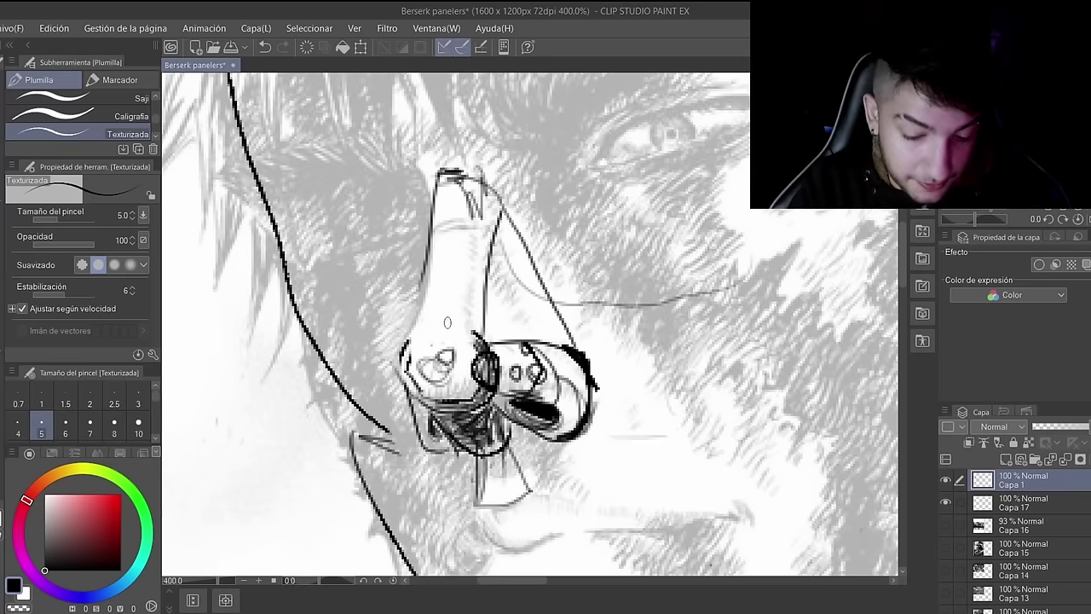
Step: Try a plane line from the top of the nose bridge down through the tip to the underside, and undo it
{"action": "left_click_drag", "start_coordinate": [445, 329], "coordinate": [468, 198]}
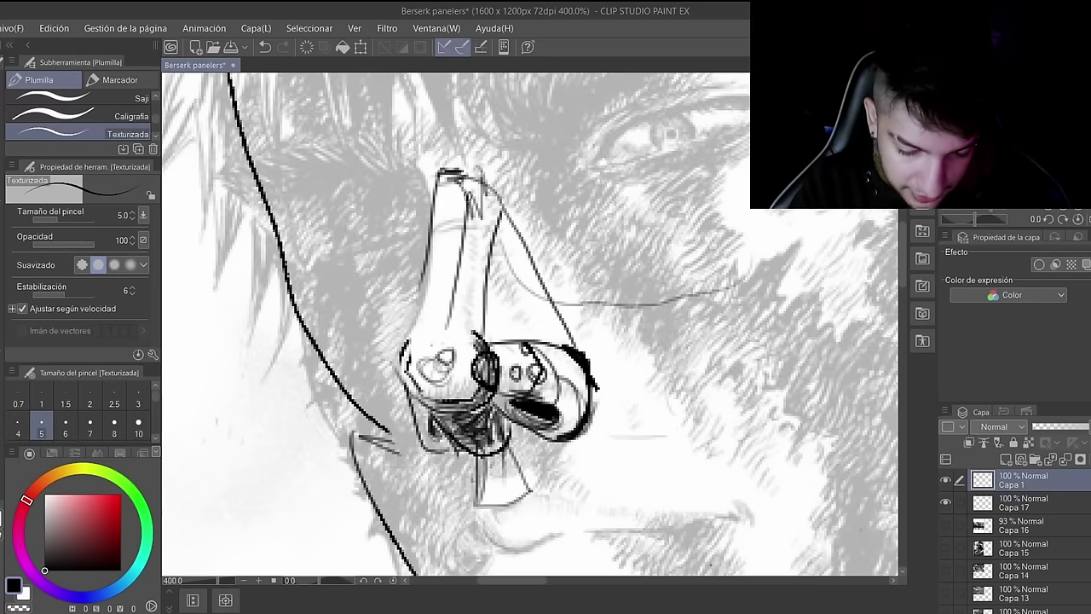
{"action": "mouse_move", "coordinate": [446, 310]}
{"action": "left_mouse_down"}
{"action": "mouse_move", "coordinate": [433, 391]}
{"action": "mouse_move", "coordinate": [495, 451]}
{"action": "left_mouse_up"}
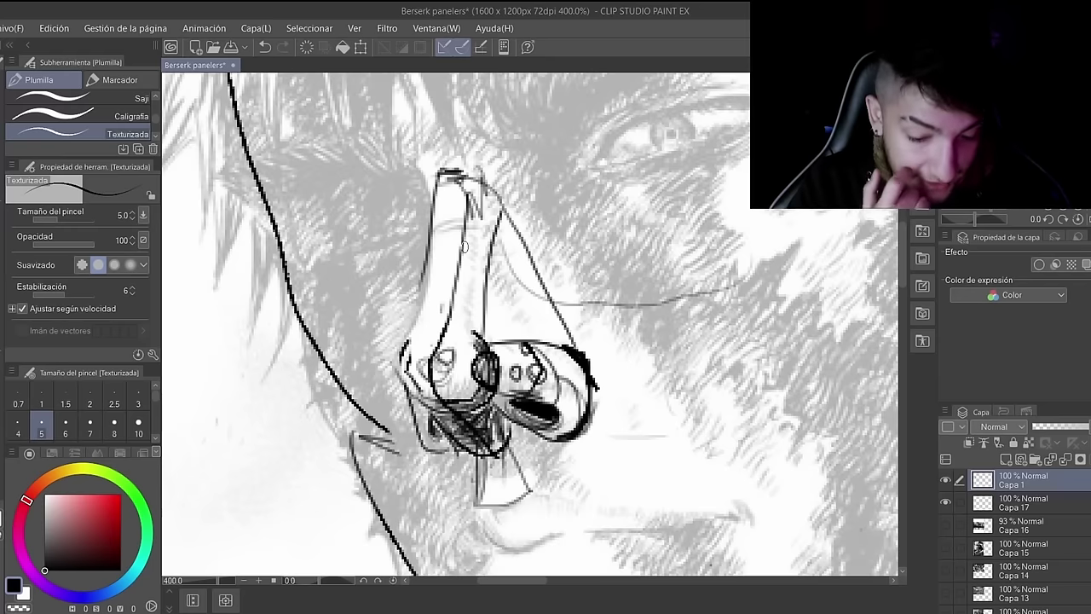
{"action": "key", "text": "ctrl+z"}
{"action": "key", "text": "ctrl+z"}
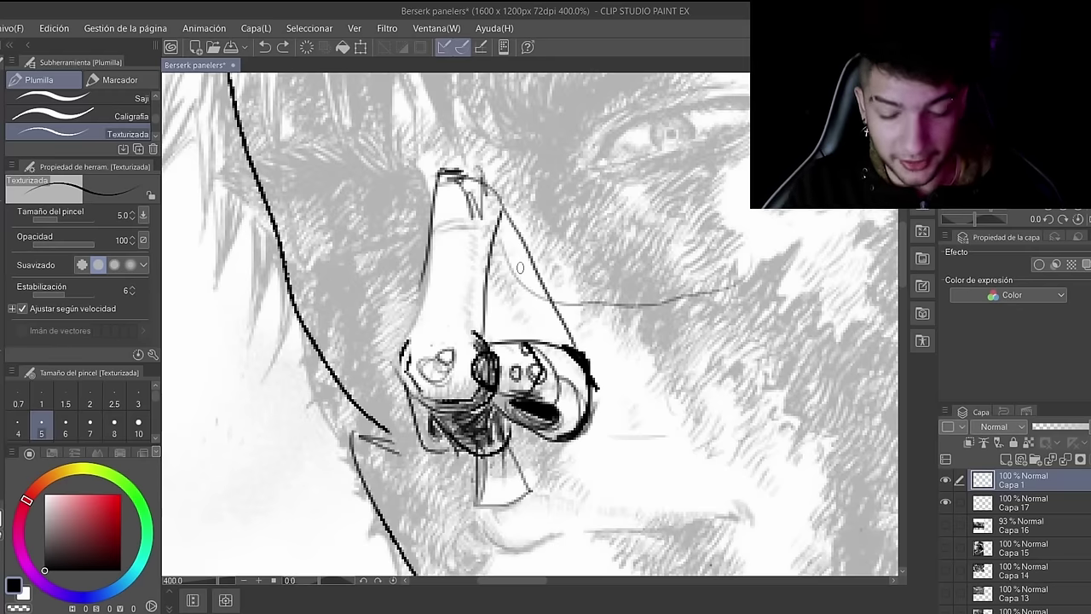
Step: Construct the mouth with a ball at the upper lip's centre, tapered lip shapes on both sides, and two rounded lower-lip forms
{"action": "scroll", "coordinate": [519, 268], "scroll_direction": "down", "scroll_amount": 3}
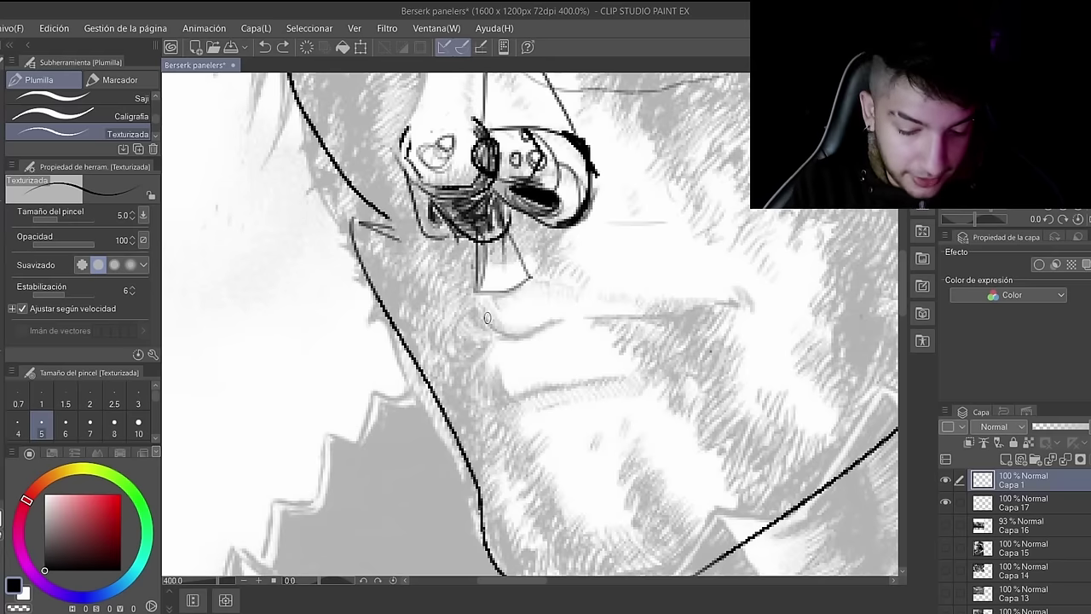
{"action": "left_click_drag", "start_coordinate": [538, 294], "coordinate": [482, 315]}
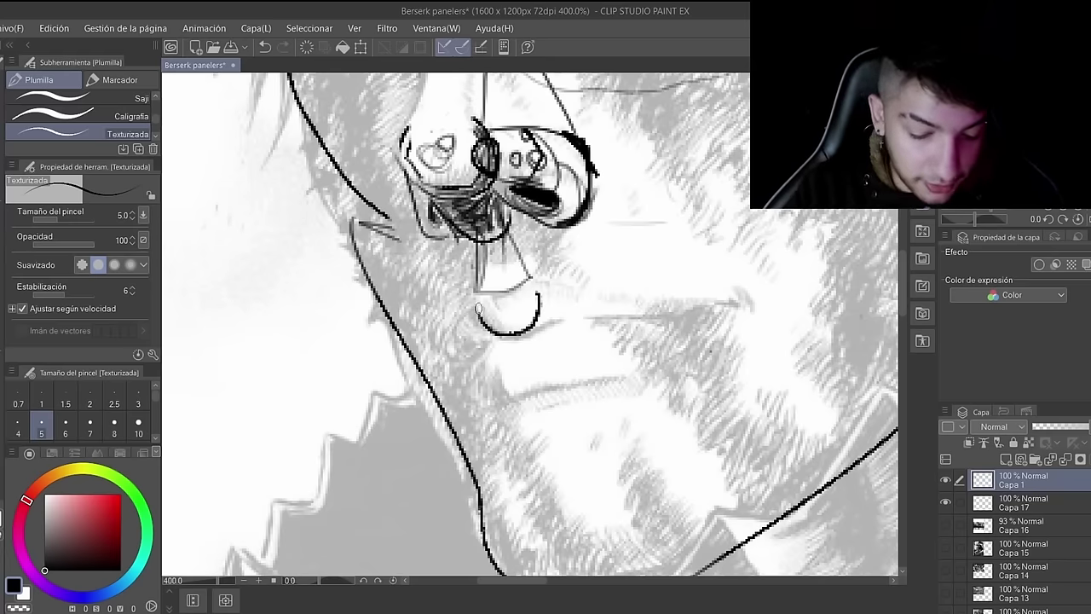
{"action": "mouse_move", "coordinate": [480, 310]}
{"action": "left_mouse_down"}
{"action": "mouse_move", "coordinate": [533, 278]}
{"action": "mouse_move", "coordinate": [571, 318]}
{"action": "mouse_move", "coordinate": [662, 323]}
{"action": "mouse_move", "coordinate": [749, 307]}
{"action": "left_mouse_up"}
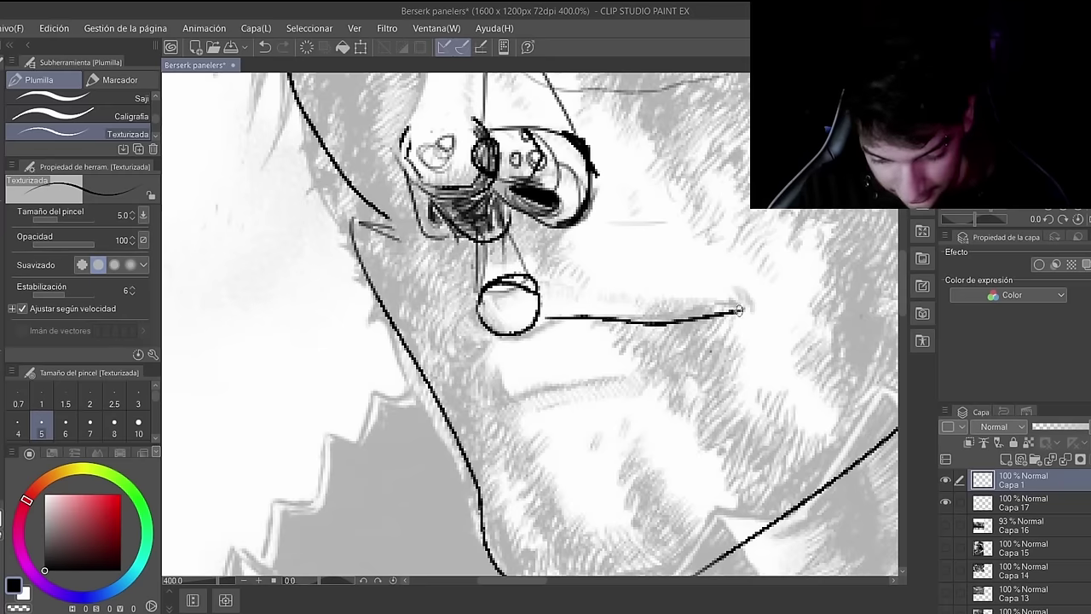
{"action": "left_click_drag", "start_coordinate": [542, 282], "coordinate": [741, 310]}
{"action": "left_click_drag", "start_coordinate": [479, 304], "coordinate": [440, 375]}
{"action": "left_click_drag", "start_coordinate": [483, 342], "coordinate": [441, 375]}
{"action": "mouse_move", "coordinate": [530, 338]}
{"action": "left_mouse_down"}
{"action": "mouse_move", "coordinate": [535, 374]}
{"action": "mouse_move", "coordinate": [675, 346]}
{"action": "left_mouse_up"}
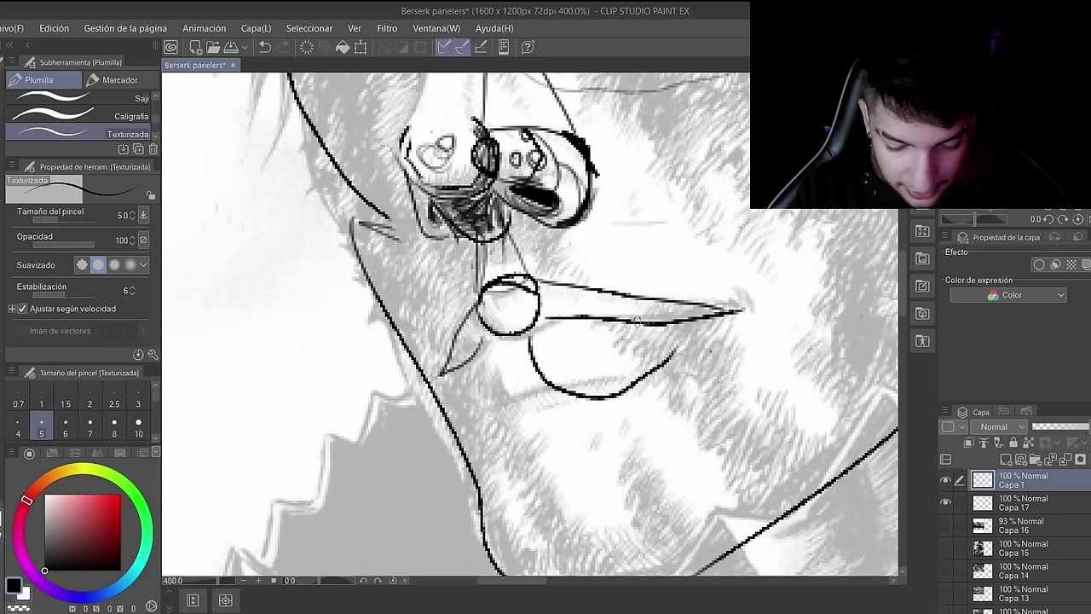
{"action": "mouse_move", "coordinate": [525, 341]}
{"action": "left_mouse_down"}
{"action": "mouse_move", "coordinate": [531, 377]}
{"action": "mouse_move", "coordinate": [474, 407]}
{"action": "left_mouse_up"}
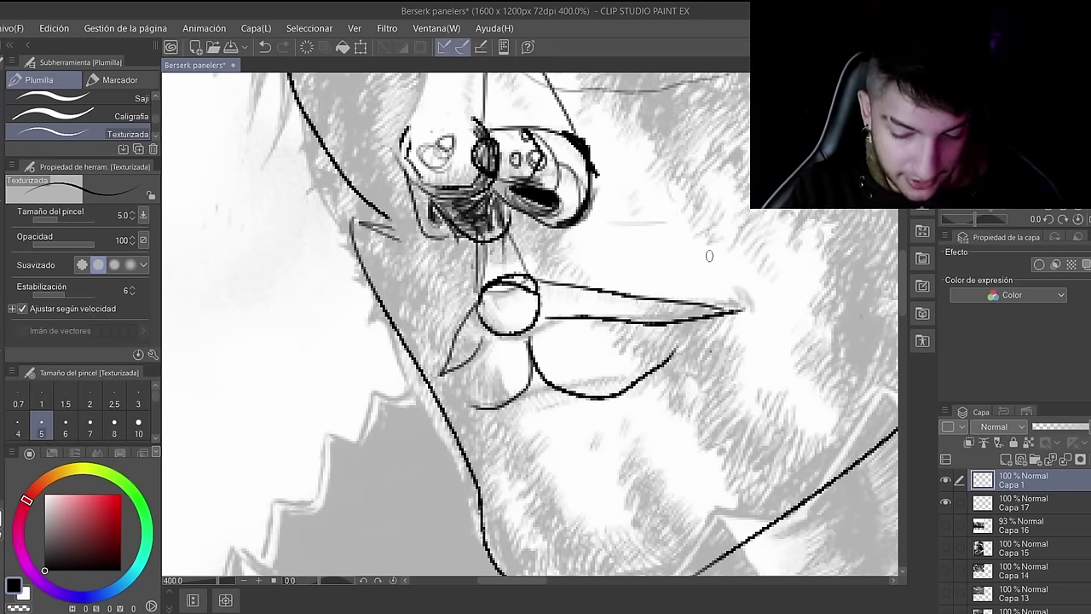
Step: Hatch the upper lip's central ball and the far side of both lips in shadow
{"action": "mouse_move", "coordinate": [483, 317]}
{"action": "left_mouse_down"}
{"action": "mouse_move", "coordinate": [454, 360]}
{"action": "mouse_move", "coordinate": [478, 303]}
{"action": "mouse_move", "coordinate": [448, 371]}
{"action": "mouse_move", "coordinate": [508, 312]}
{"action": "mouse_move", "coordinate": [494, 331]}
{"action": "mouse_move", "coordinate": [520, 333]}
{"action": "mouse_move", "coordinate": [510, 292]}
{"action": "mouse_move", "coordinate": [506, 317]}
{"action": "mouse_move", "coordinate": [501, 297]}
{"action": "mouse_move", "coordinate": [514, 319]}
{"action": "mouse_move", "coordinate": [530, 297]}
{"action": "mouse_move", "coordinate": [536, 317]}
{"action": "left_mouse_up"}
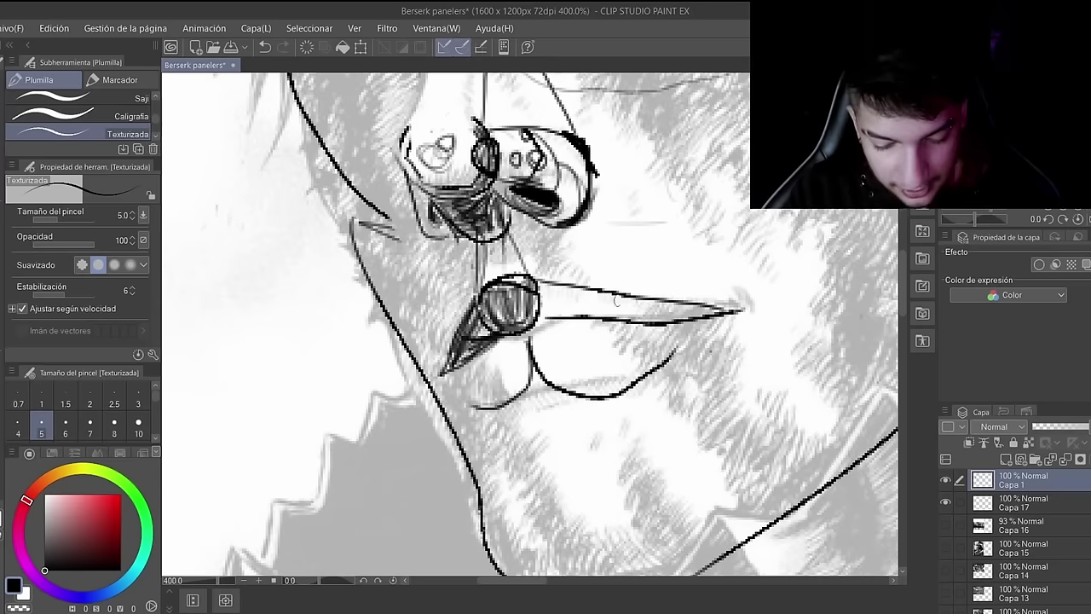
{"action": "mouse_move", "coordinate": [467, 362]}
{"action": "left_mouse_down"}
{"action": "mouse_move", "coordinate": [460, 377]}
{"action": "mouse_move", "coordinate": [505, 372]}
{"action": "mouse_move", "coordinate": [548, 394]}
{"action": "left_mouse_up"}
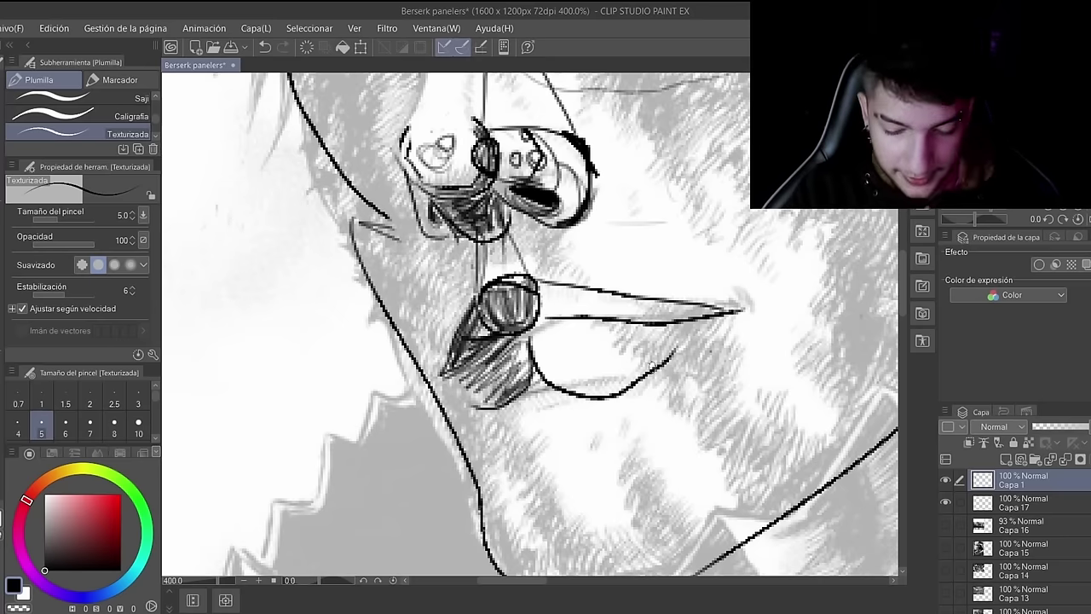
{"action": "mouse_move", "coordinate": [529, 340]}
{"action": "left_mouse_down"}
{"action": "mouse_move", "coordinate": [516, 399]}
{"action": "mouse_move", "coordinate": [486, 408]}
{"action": "left_mouse_up"}
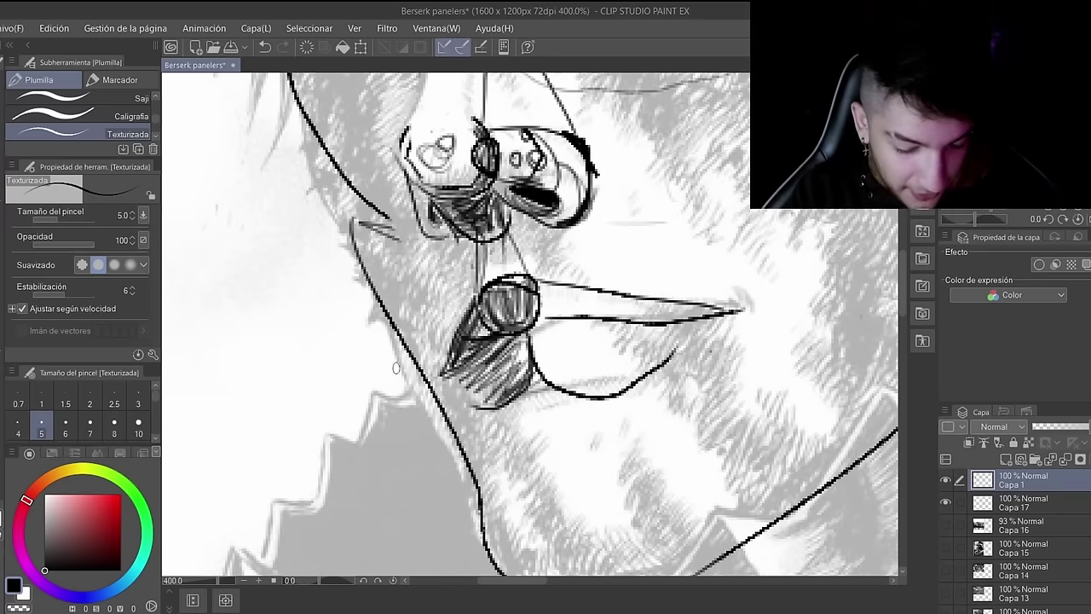
Step: Sketch a small two-part box study in the blank area beside the face and erase it
{"action": "mouse_move", "coordinate": [215, 383]}
{"action": "left_mouse_down"}
{"action": "mouse_move", "coordinate": [280, 384]}
{"action": "mouse_move", "coordinate": [238, 358]}
{"action": "mouse_move", "coordinate": [207, 360]}
{"action": "left_mouse_up"}
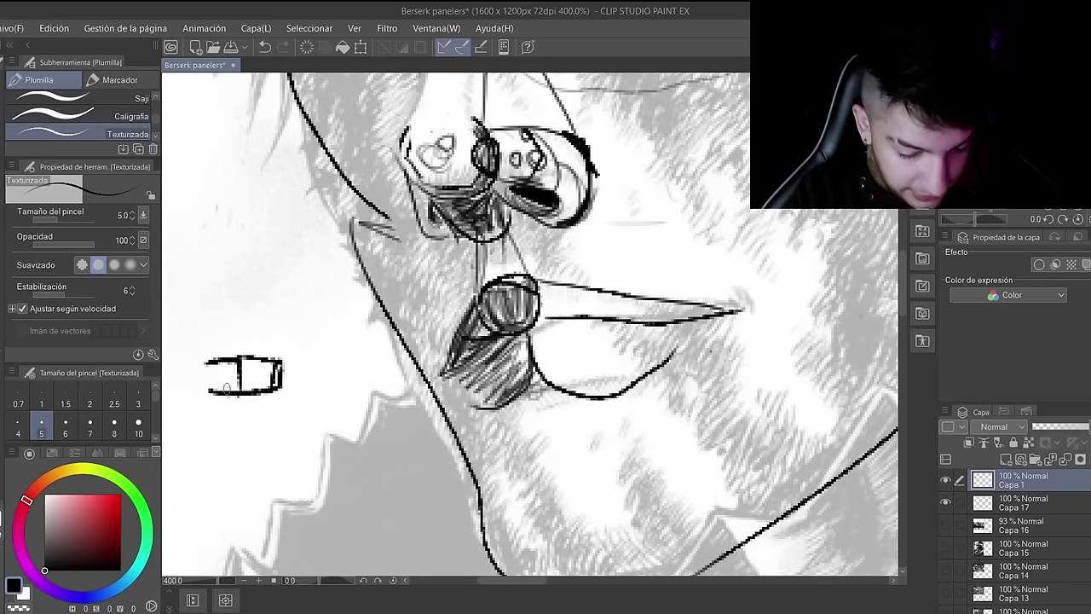
{"action": "key", "text": "e"}
{"action": "mouse_move", "coordinate": [206, 363]}
{"action": "left_mouse_down"}
{"action": "mouse_move", "coordinate": [237, 399]}
{"action": "mouse_move", "coordinate": [239, 348]}
{"action": "mouse_move", "coordinate": [233, 386]}
{"action": "mouse_move", "coordinate": [251, 379]}
{"action": "mouse_move", "coordinate": [237, 399]}
{"action": "mouse_move", "coordinate": [250, 414]}
{"action": "mouse_move", "coordinate": [281, 375]}
{"action": "left_mouse_up"}
{"action": "key", "text": "p"}
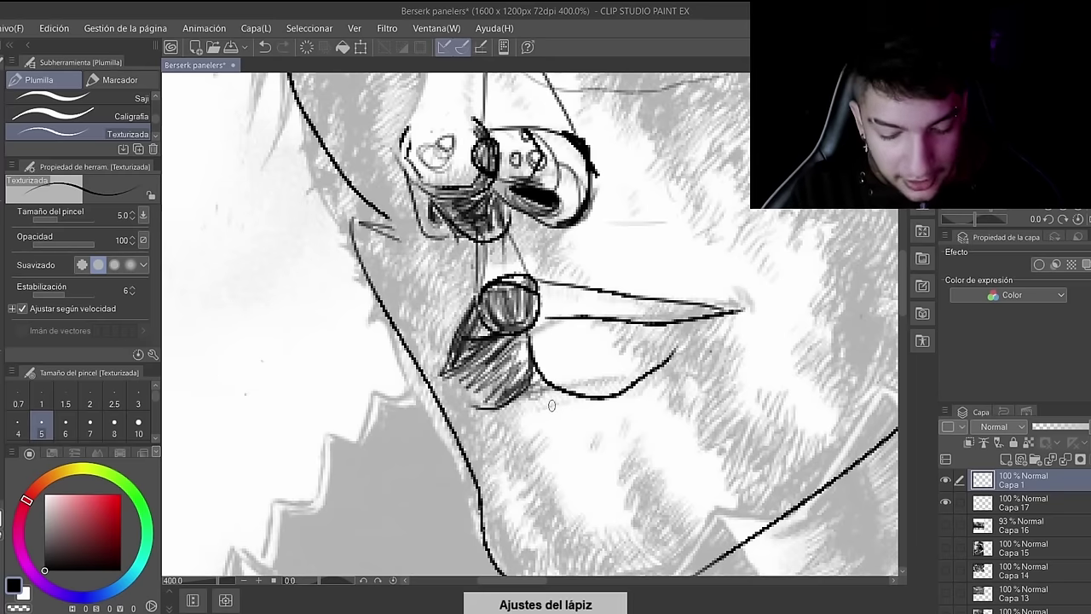
Step: Sketch the chin's form lines below the lower lip toward the jaw
{"action": "mouse_move", "coordinate": [525, 411]}
{"action": "left_mouse_down"}
{"action": "mouse_move", "coordinate": [570, 403]}
{"action": "mouse_move", "coordinate": [582, 412]}
{"action": "mouse_move", "coordinate": [523, 398]}
{"action": "mouse_move", "coordinate": [566, 397]}
{"action": "mouse_move", "coordinate": [500, 452]}
{"action": "mouse_move", "coordinate": [481, 504]}
{"action": "mouse_move", "coordinate": [513, 559]}
{"action": "mouse_move", "coordinate": [595, 572]}
{"action": "left_mouse_up"}
{"action": "mouse_move", "coordinate": [645, 404]}
{"action": "left_mouse_down"}
{"action": "mouse_move", "coordinate": [700, 428]}
{"action": "mouse_move", "coordinate": [740, 494]}
{"action": "left_mouse_up"}
{"action": "mouse_move", "coordinate": [734, 466]}
{"action": "left_mouse_down"}
{"action": "mouse_move", "coordinate": [602, 410]}
{"action": "mouse_move", "coordinate": [720, 520]}
{"action": "left_mouse_up"}
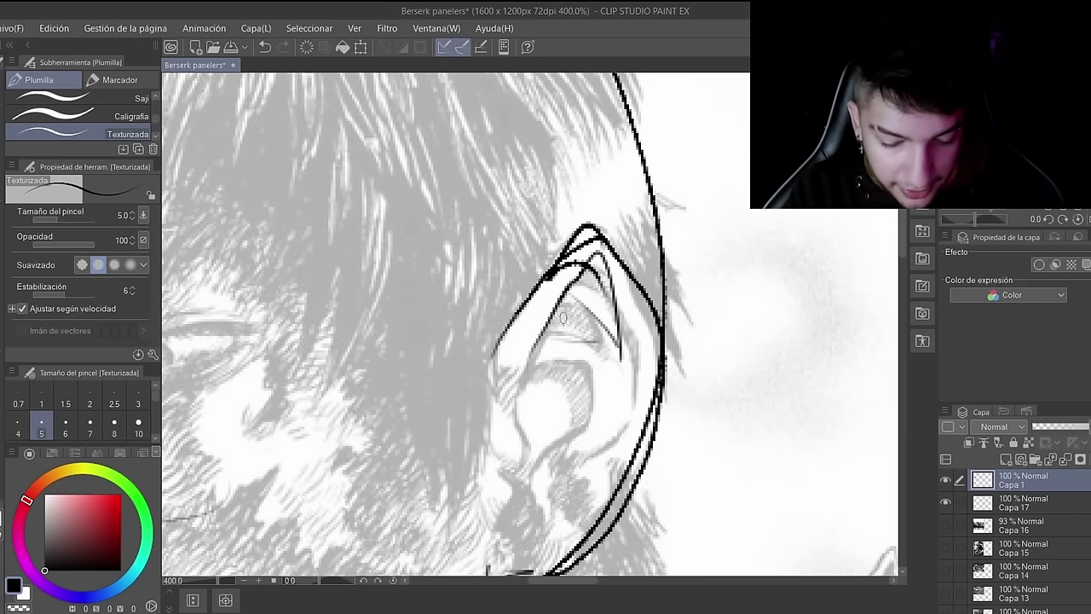
Step: Trace the ear's inner folds, the rounded central hollow and the small front flap over the portrait
{"action": "mouse_move", "coordinate": [548, 334]}
{"action": "left_mouse_down"}
{"action": "mouse_move", "coordinate": [573, 330]}
{"action": "mouse_move", "coordinate": [600, 354]}
{"action": "left_mouse_up"}
{"action": "left_click_drag", "start_coordinate": [584, 308], "coordinate": [598, 358]}
{"action": "mouse_move", "coordinate": [578, 285]}
{"action": "left_mouse_down"}
{"action": "mouse_move", "coordinate": [628, 405]}
{"action": "mouse_move", "coordinate": [615, 438]}
{"action": "left_mouse_up"}
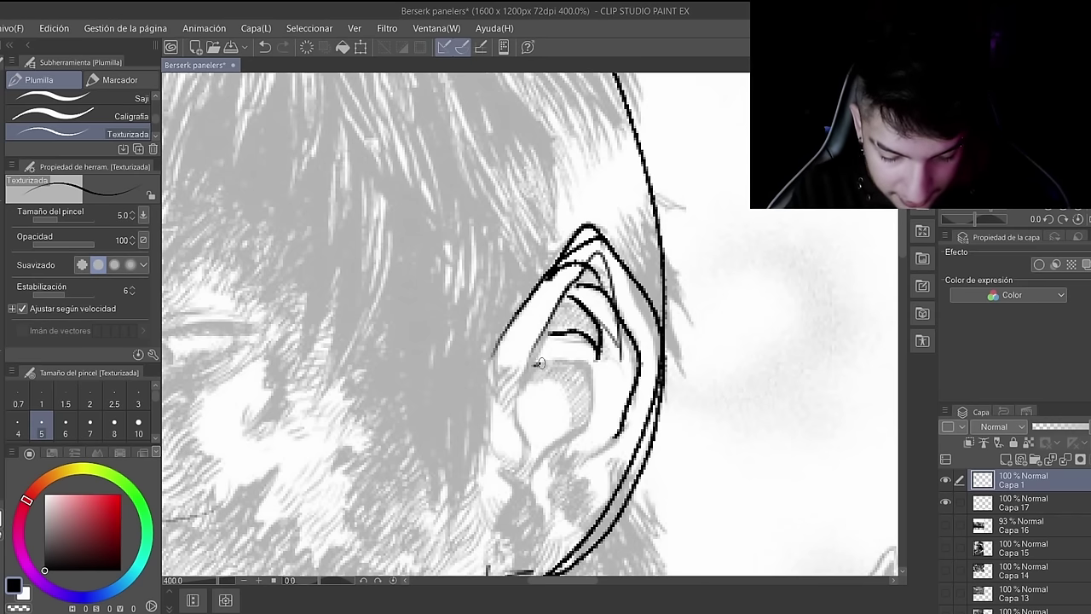
{"action": "left_click_drag", "start_coordinate": [537, 365], "coordinate": [530, 482]}
{"action": "left_click_drag", "start_coordinate": [547, 511], "coordinate": [622, 446]}
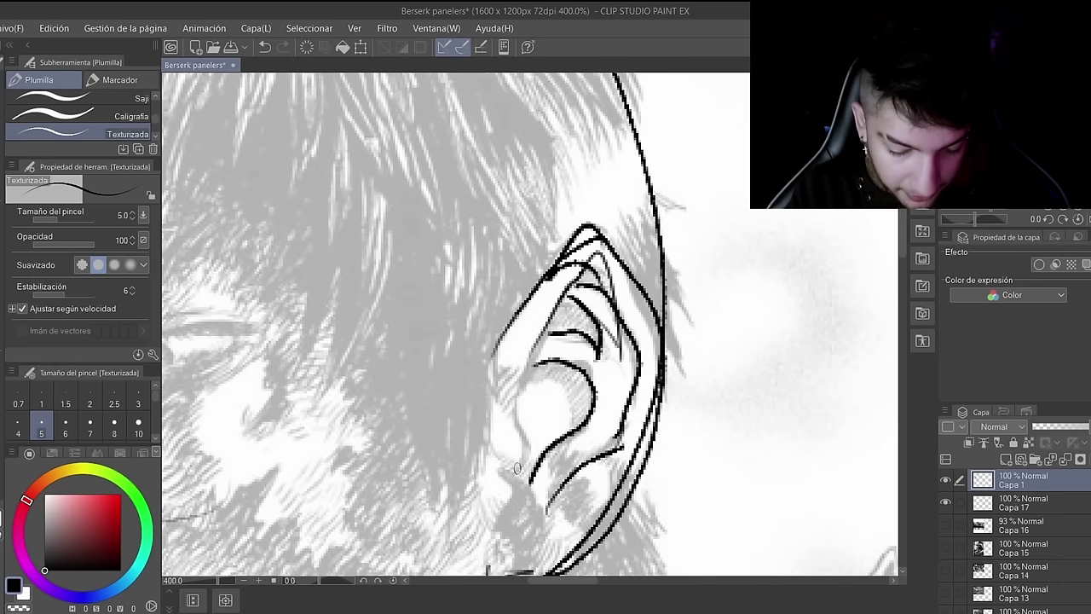
{"action": "mouse_move", "coordinate": [518, 392]}
{"action": "left_mouse_down"}
{"action": "mouse_move", "coordinate": [532, 456]}
{"action": "mouse_move", "coordinate": [512, 480]}
{"action": "left_mouse_up"}
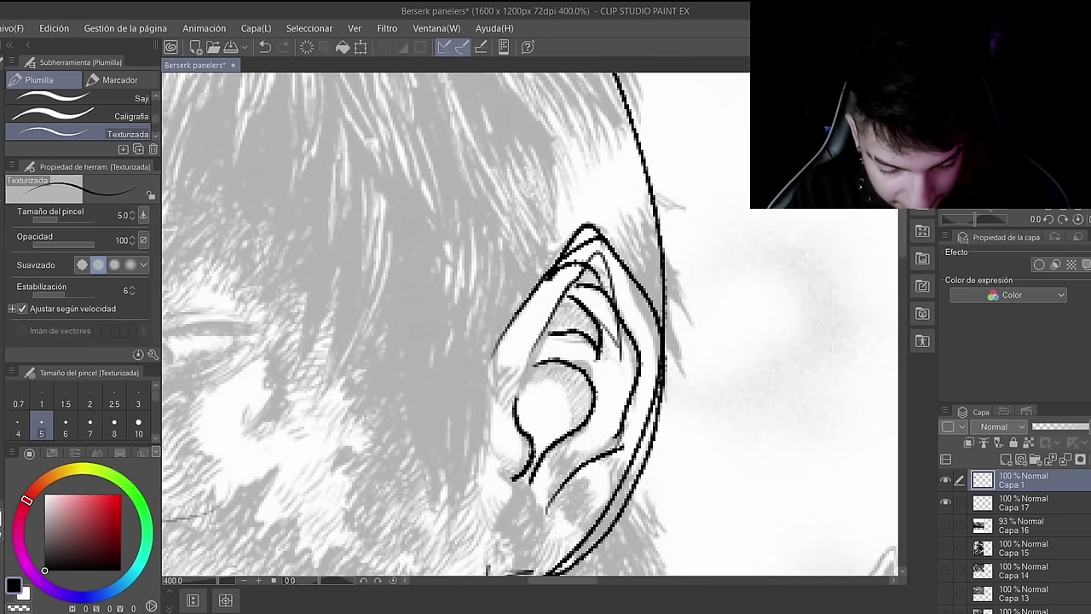
Step: Sketch the earlobe as a circle and darken the edge of the inner hollow and the ear's outer rim
{"action": "mouse_move", "coordinate": [533, 367]}
{"action": "left_mouse_down"}
{"action": "mouse_move", "coordinate": [519, 410]}
{"action": "mouse_move", "coordinate": [537, 451]}
{"action": "left_mouse_up"}
{"action": "left_click_drag", "start_coordinate": [562, 503], "coordinate": [523, 568]}
{"action": "left_click_drag", "start_coordinate": [625, 275], "coordinate": [648, 313]}
{"action": "left_click_drag", "start_coordinate": [617, 246], "coordinate": [658, 353]}
{"action": "left_click_drag", "start_coordinate": [646, 315], "coordinate": [660, 345]}
{"action": "left_click_drag", "start_coordinate": [632, 271], "coordinate": [639, 292]}
{"action": "left_click_drag", "start_coordinate": [590, 247], "coordinate": [607, 257]}
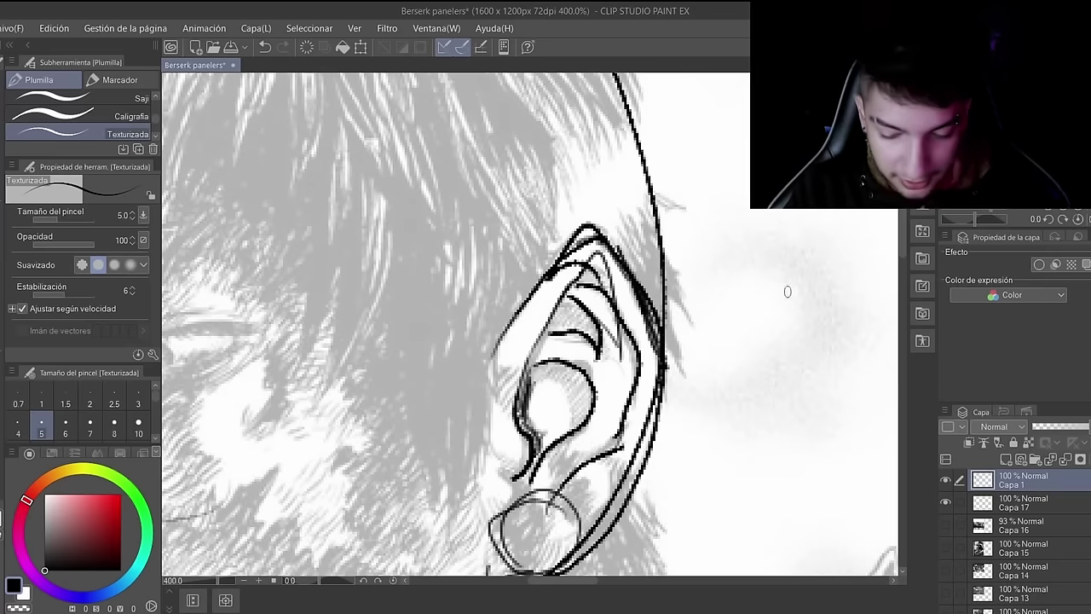
{"action": "mouse_move", "coordinate": [902, 241]}
{"action": "left_mouse_down"}
{"action": "mouse_move", "coordinate": [901, 261]}
{"action": "mouse_move", "coordinate": [900, 251]}
{"action": "left_mouse_up"}
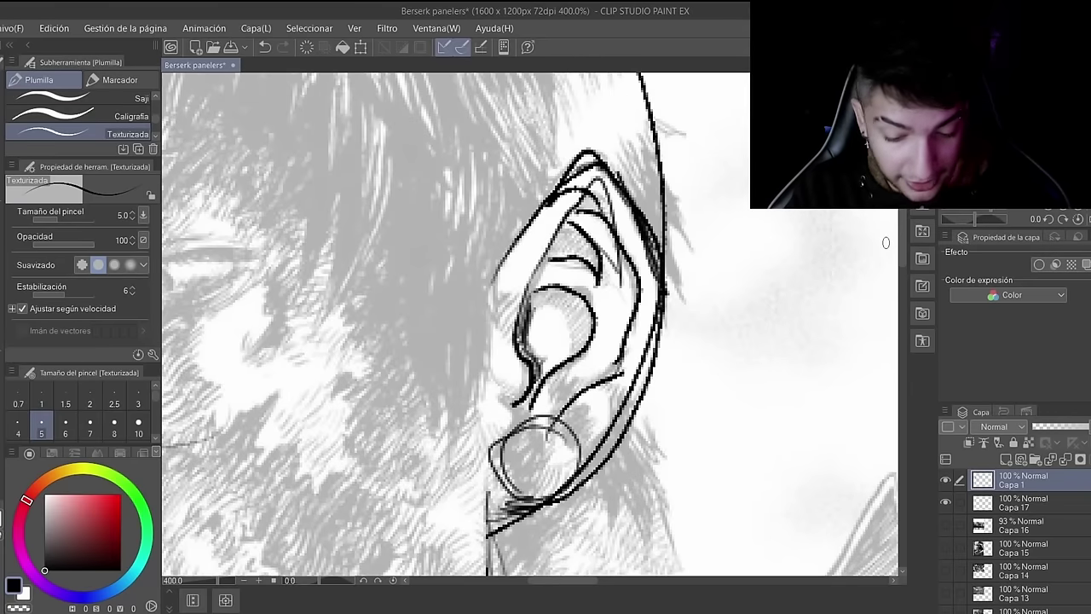
{"action": "left_click_drag", "start_coordinate": [548, 584], "coordinate": [515, 590]}
{"action": "scroll", "coordinate": [515, 588], "scroll_direction": "down", "scroll_amount": 3}
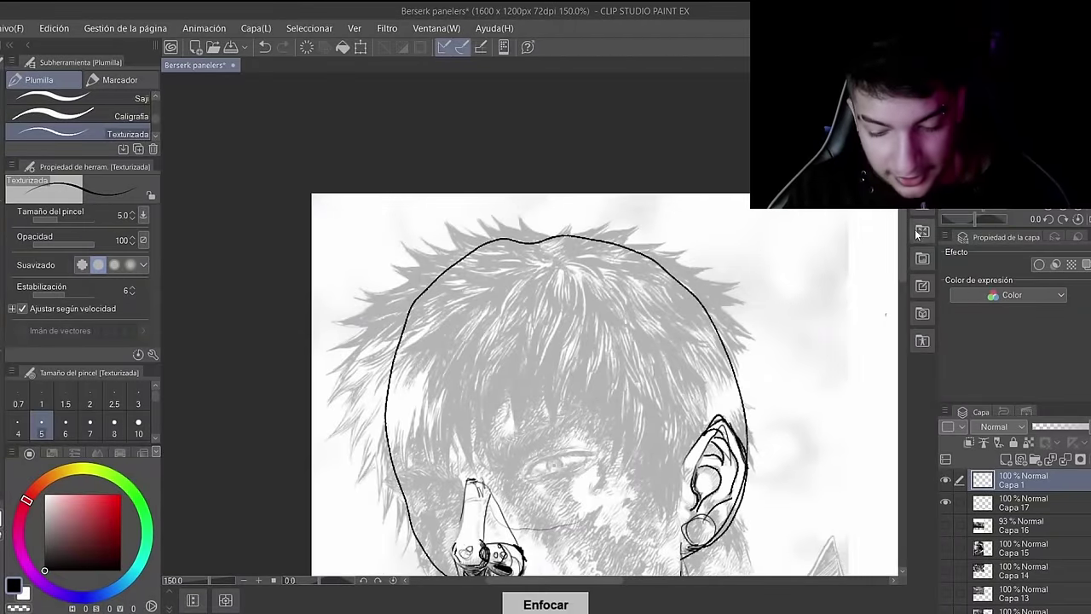
Step: Trace the upper and lower eyelids of the portrait's near eye, thickening the inner corner
{"action": "left_click_drag", "start_coordinate": [904, 244], "coordinate": [914, 311]}
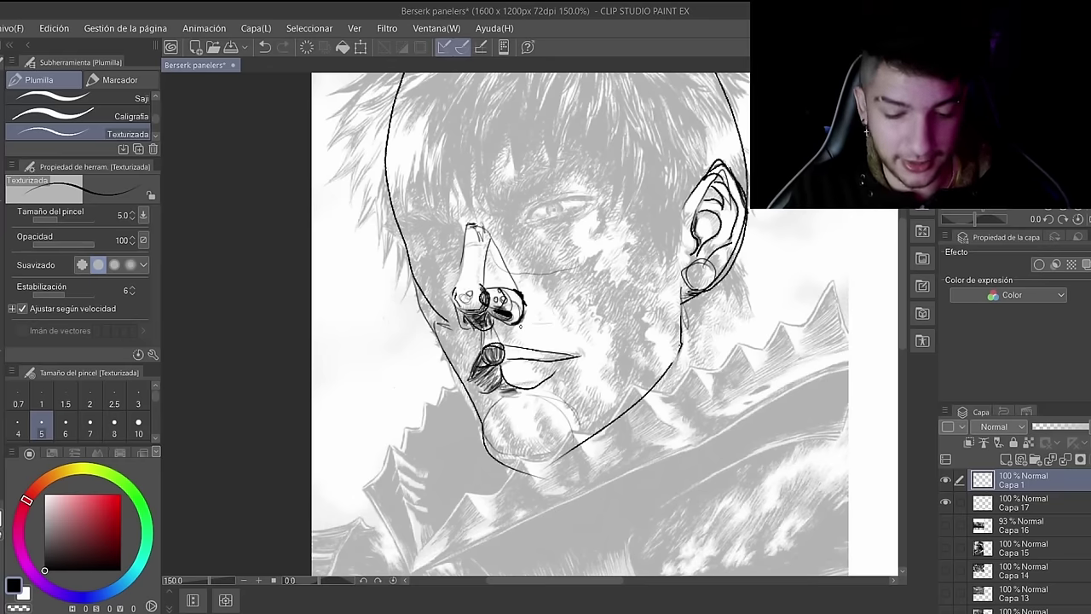
{"action": "scroll", "coordinate": [521, 326], "scroll_direction": "up", "scroll_amount": 3}
{"action": "left_click_drag", "start_coordinate": [902, 261], "coordinate": [902, 223]}
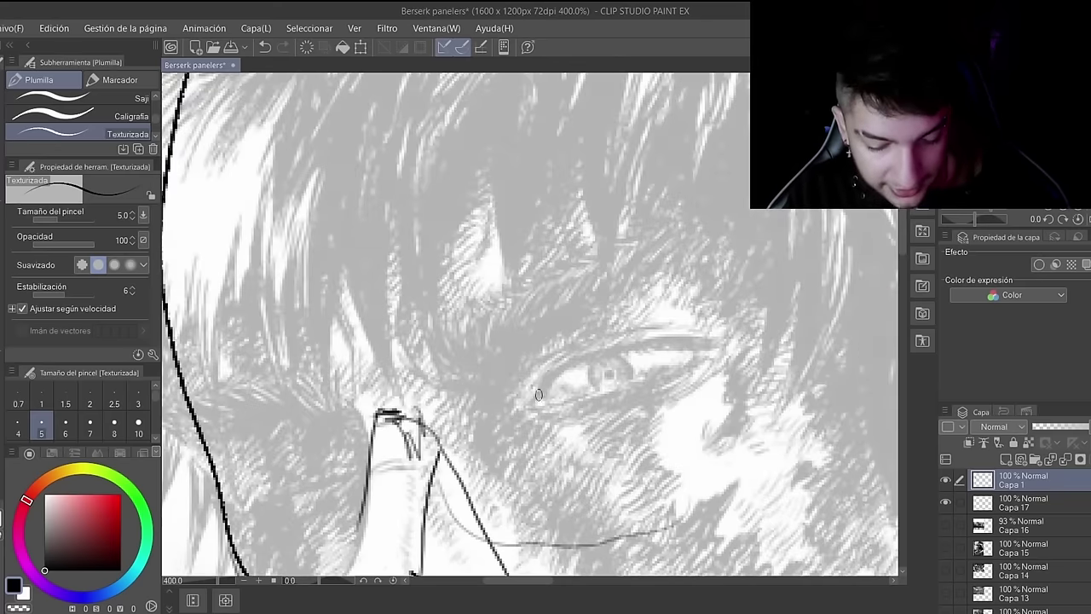
{"action": "left_click_drag", "start_coordinate": [533, 397], "coordinate": [595, 356]}
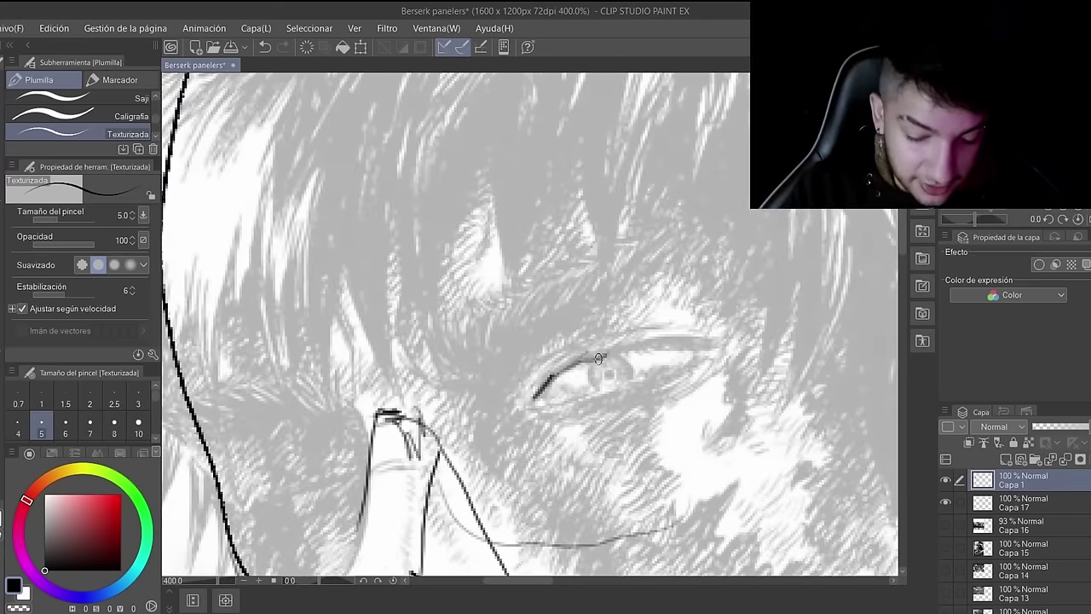
{"action": "mouse_move", "coordinate": [596, 357]}
{"action": "left_mouse_down"}
{"action": "mouse_move", "coordinate": [647, 340]}
{"action": "mouse_move", "coordinate": [714, 342]}
{"action": "left_mouse_up"}
{"action": "mouse_move", "coordinate": [563, 394]}
{"action": "left_mouse_down"}
{"action": "mouse_move", "coordinate": [693, 361]}
{"action": "mouse_move", "coordinate": [652, 374]}
{"action": "left_mouse_up"}
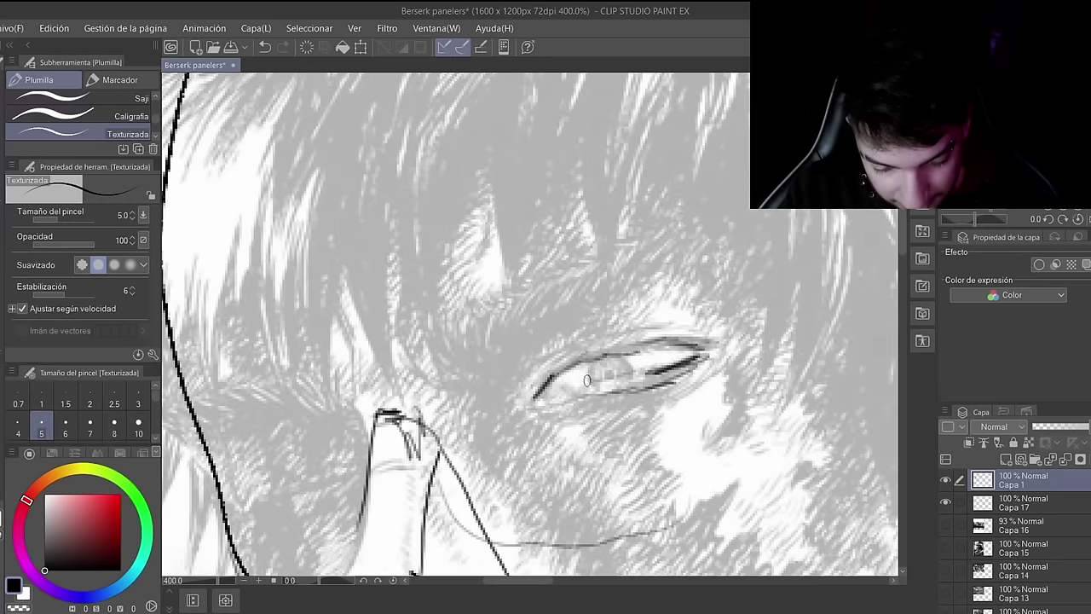
{"action": "mouse_move", "coordinate": [536, 389]}
{"action": "left_mouse_down"}
{"action": "mouse_move", "coordinate": [523, 400]}
{"action": "mouse_move", "coordinate": [588, 360]}
{"action": "left_mouse_up"}
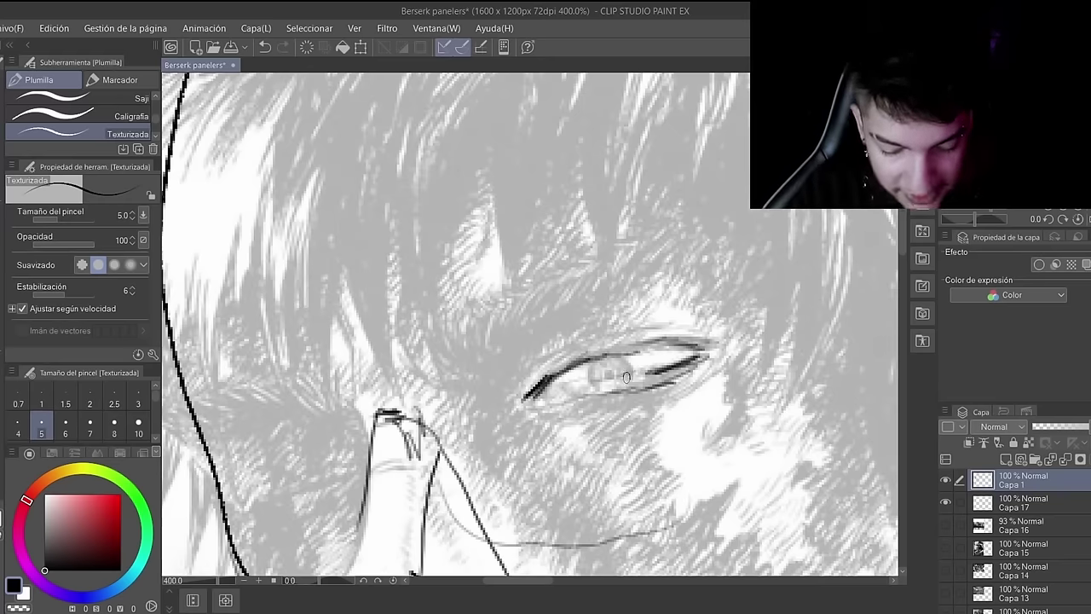
Step: Draw the iris between the eyelids and the lid crease above it, with a small circle on the upper lid
{"action": "mouse_move", "coordinate": [621, 352]}
{"action": "left_mouse_down"}
{"action": "mouse_move", "coordinate": [593, 363]}
{"action": "mouse_move", "coordinate": [595, 389]}
{"action": "left_mouse_up"}
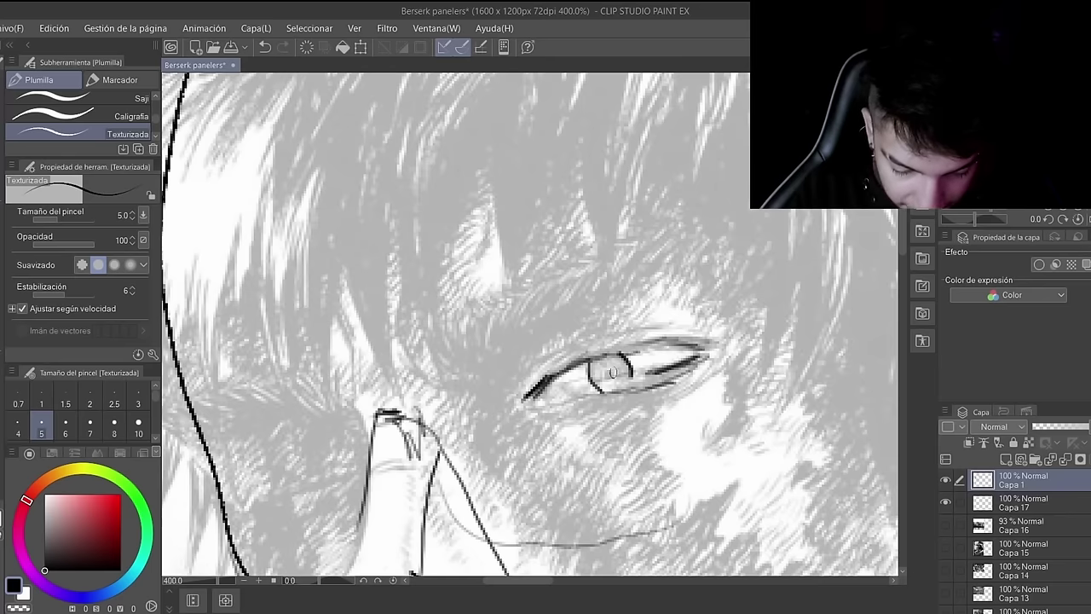
{"action": "mouse_move", "coordinate": [517, 388]}
{"action": "left_mouse_down"}
{"action": "mouse_move", "coordinate": [595, 335]}
{"action": "mouse_move", "coordinate": [660, 326]}
{"action": "left_mouse_up"}
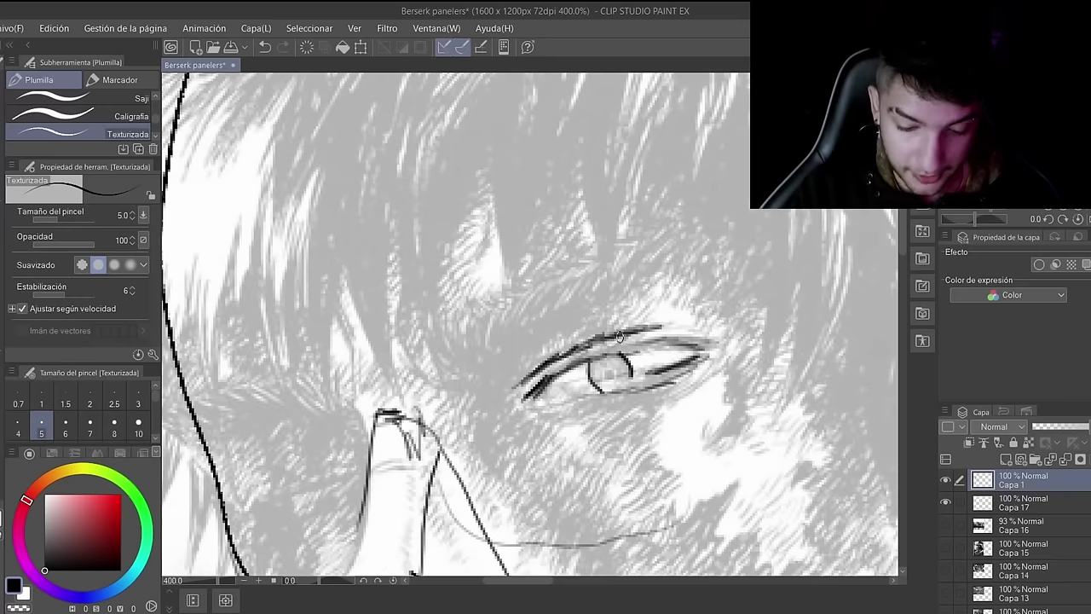
{"action": "mouse_move", "coordinate": [602, 336]}
{"action": "left_mouse_down"}
{"action": "mouse_move", "coordinate": [616, 327]}
{"action": "mouse_move", "coordinate": [606, 343]}
{"action": "left_mouse_up"}
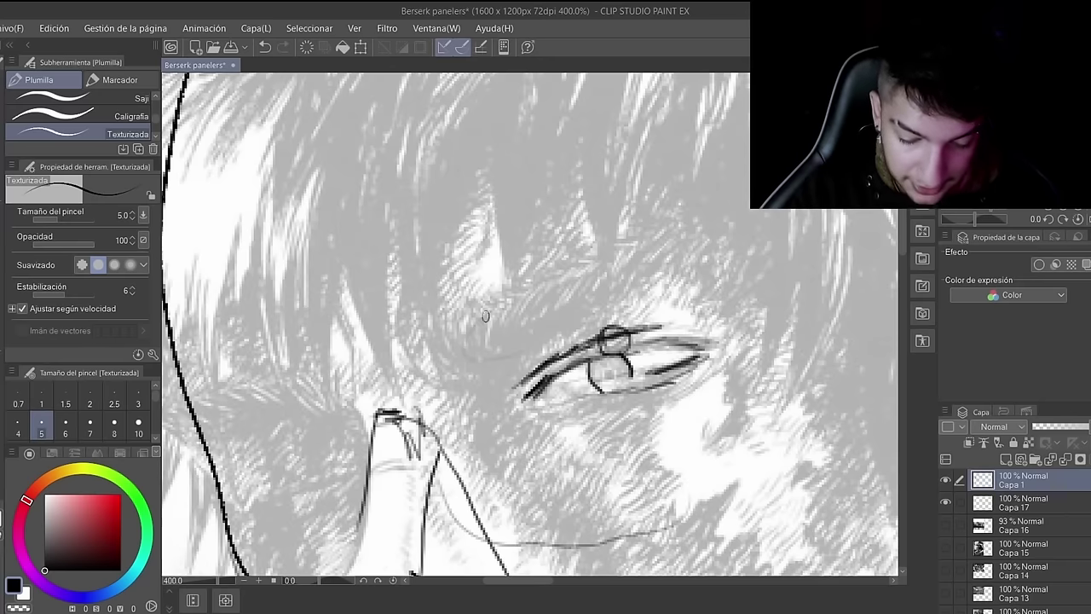
Step: Draw a large circle around the eye as the eyeball and add the pupil and shading inside the iris
{"action": "mouse_move", "coordinate": [503, 364]}
{"action": "left_mouse_down"}
{"action": "mouse_move", "coordinate": [500, 393]}
{"action": "mouse_move", "coordinate": [545, 503]}
{"action": "mouse_move", "coordinate": [735, 354]}
{"action": "mouse_move", "coordinate": [503, 408]}
{"action": "left_mouse_up"}
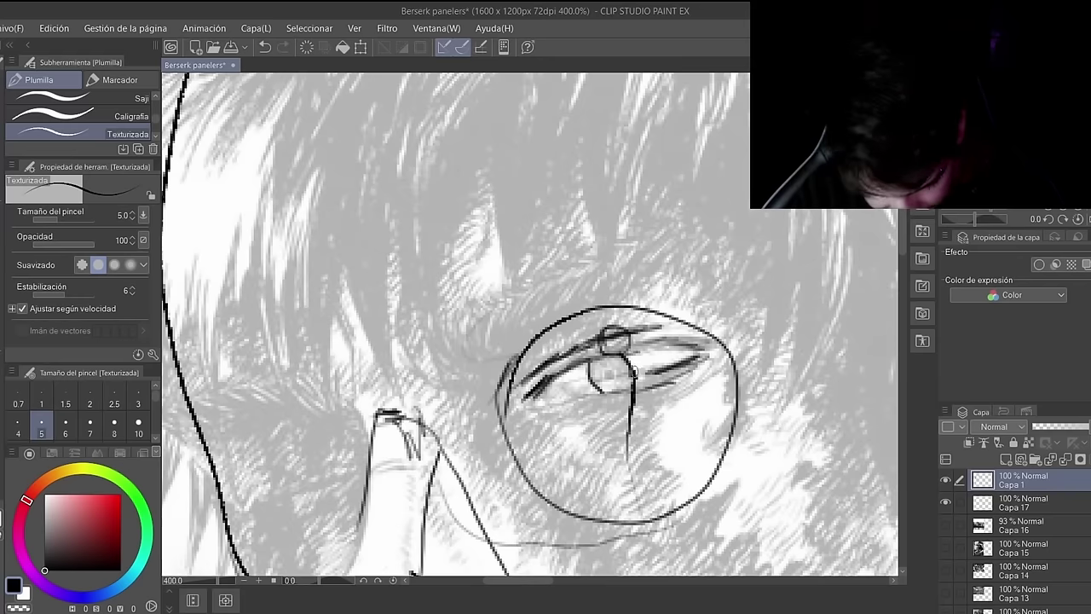
{"action": "key", "text": "ctrl+z"}
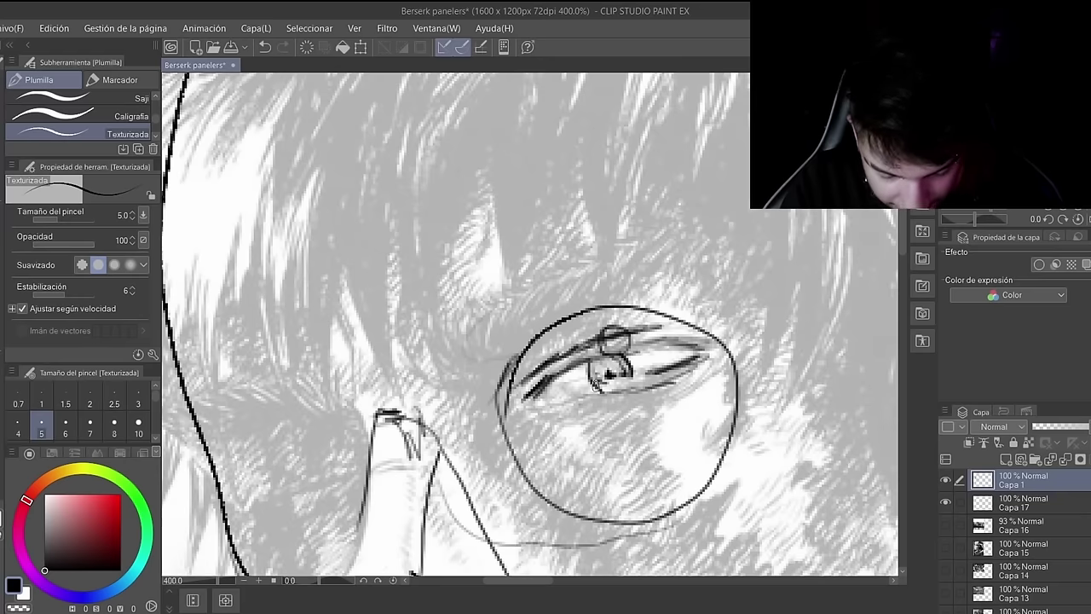
{"action": "mouse_move", "coordinate": [625, 383]}
{"action": "left_mouse_down"}
{"action": "mouse_move", "coordinate": [639, 377]}
{"action": "mouse_move", "coordinate": [605, 387]}
{"action": "left_mouse_up"}
{"action": "left_click_drag", "start_coordinate": [607, 339], "coordinate": [645, 346]}
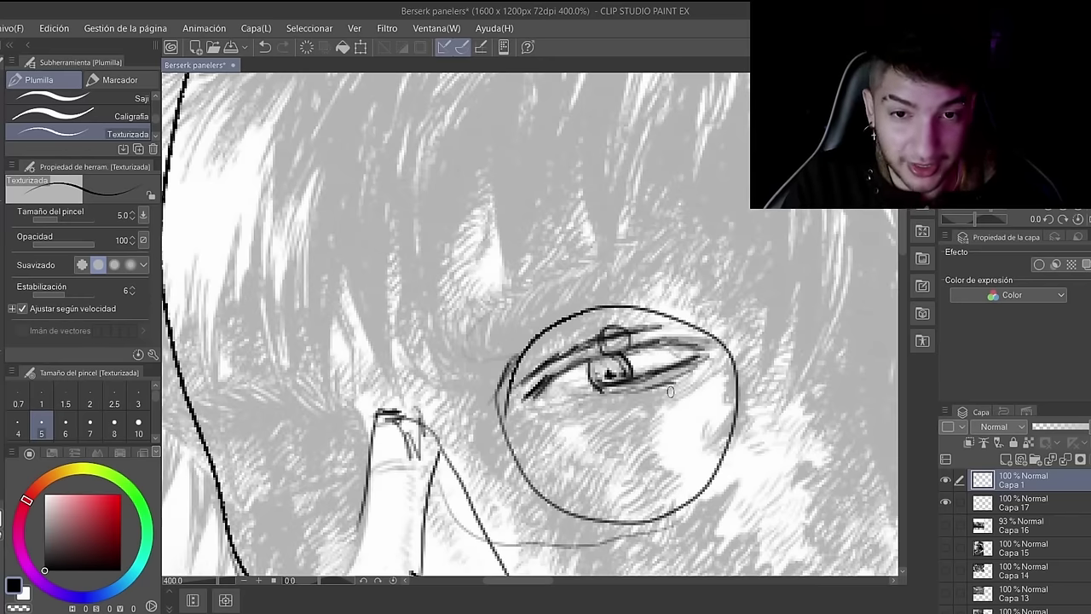
Step: Hatch the shadow under the lower eyelid and mark the skin folds beside the eye's outer corner
{"action": "mouse_move", "coordinate": [671, 392]}
{"action": "left_mouse_down"}
{"action": "mouse_move", "coordinate": [703, 370]}
{"action": "mouse_move", "coordinate": [620, 417]}
{"action": "mouse_move", "coordinate": [577, 413]}
{"action": "left_mouse_up"}
{"action": "left_click_drag", "start_coordinate": [651, 413], "coordinate": [595, 415]}
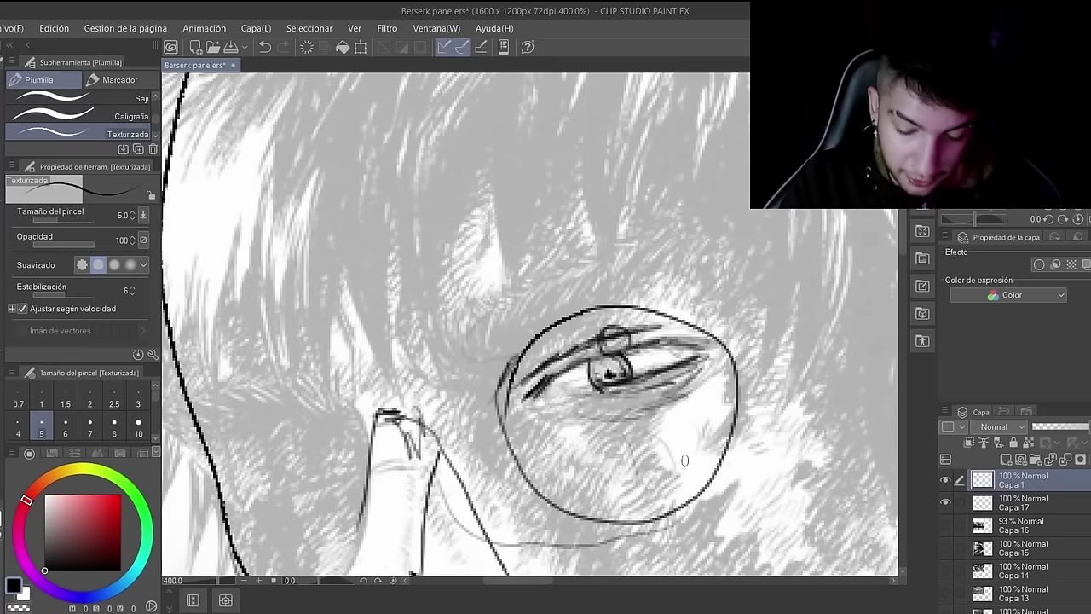
{"action": "left_click_drag", "start_coordinate": [735, 430], "coordinate": [706, 412]}
{"action": "left_click_drag", "start_coordinate": [730, 458], "coordinate": [707, 424]}
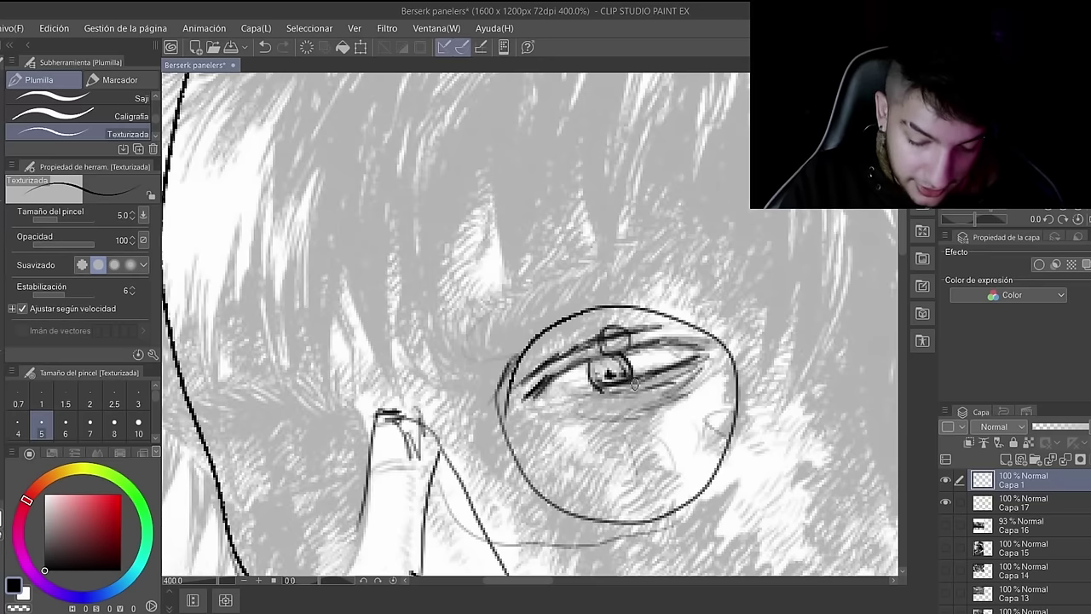
{"action": "left_click_drag", "start_coordinate": [648, 371], "coordinate": [665, 379]}
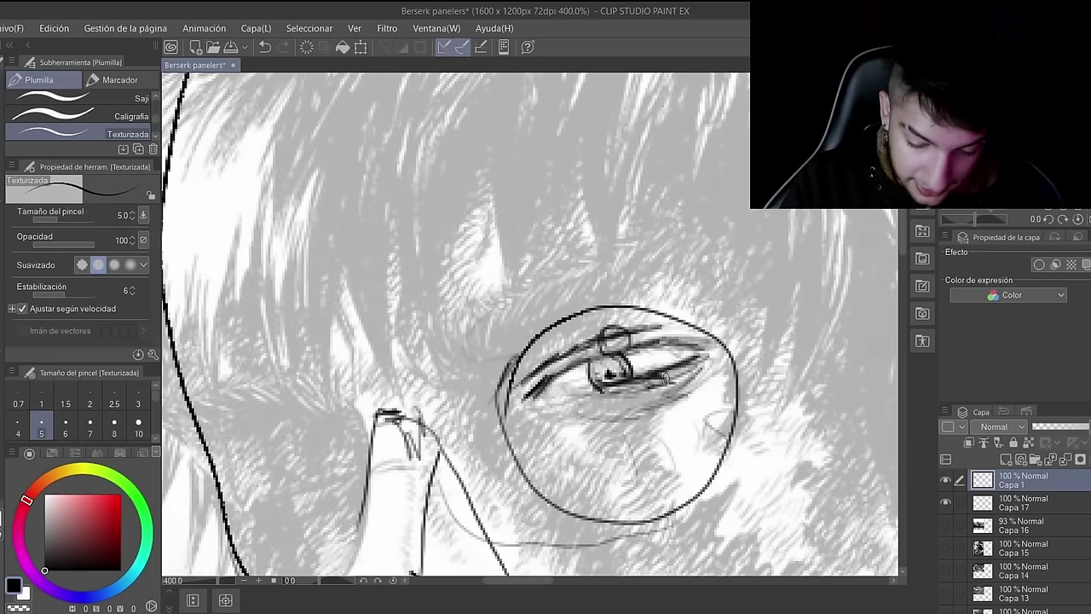
Step: Darken the upper eyelid line from above the iris to the eye's outer corner
{"action": "left_click_drag", "start_coordinate": [541, 385], "coordinate": [678, 339]}
{"action": "left_click_drag", "start_coordinate": [573, 370], "coordinate": [659, 349]}
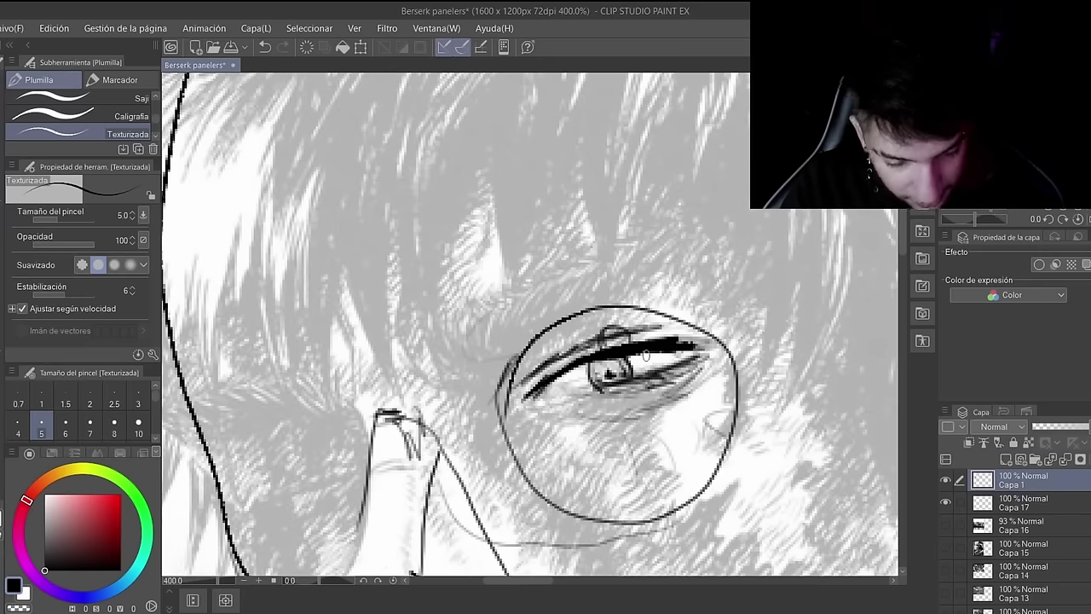
{"action": "key", "text": "ctrl+z"}
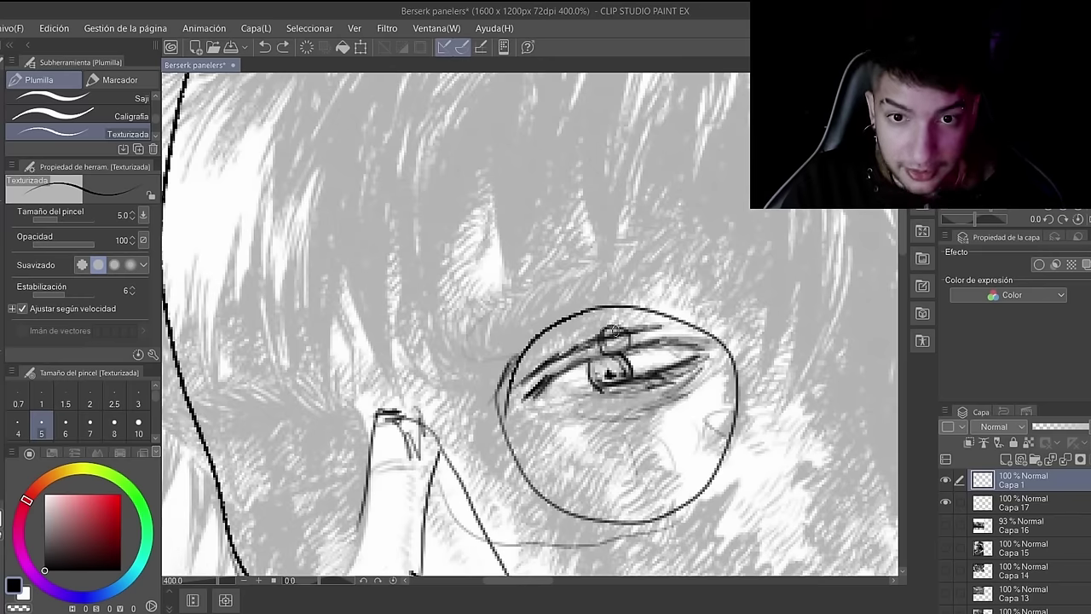
{"action": "mouse_move", "coordinate": [590, 362]}
{"action": "left_mouse_down"}
{"action": "mouse_move", "coordinate": [653, 350]}
{"action": "mouse_move", "coordinate": [646, 344]}
{"action": "mouse_move", "coordinate": [705, 341]}
{"action": "mouse_move", "coordinate": [649, 344]}
{"action": "left_mouse_up"}
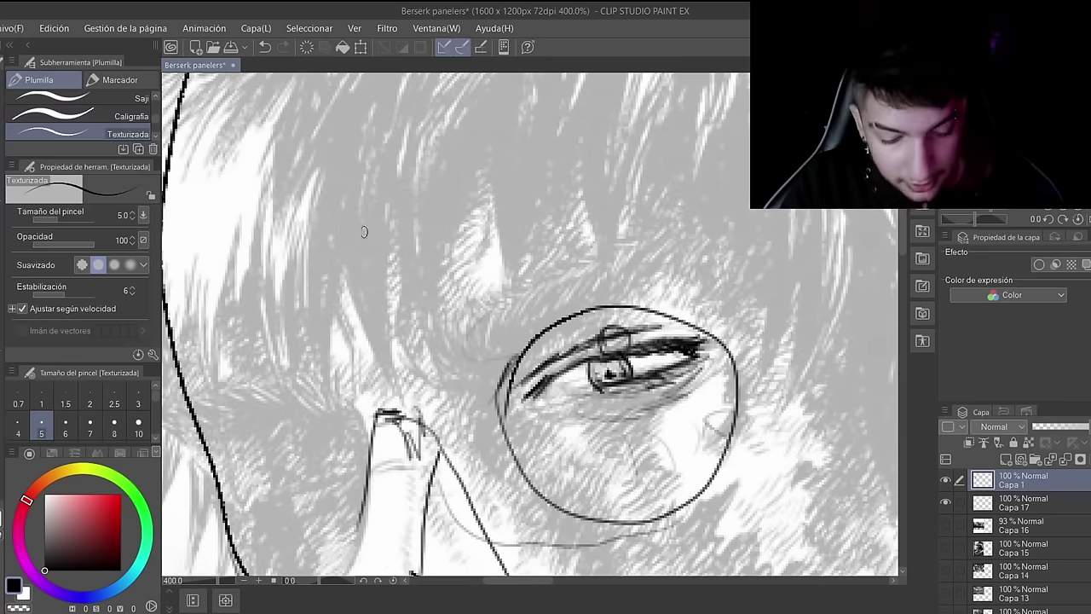
{"action": "left_click_drag", "start_coordinate": [365, 275], "coordinate": [438, 220]}
{"action": "left_click_drag", "start_coordinate": [408, 281], "coordinate": [469, 224]}
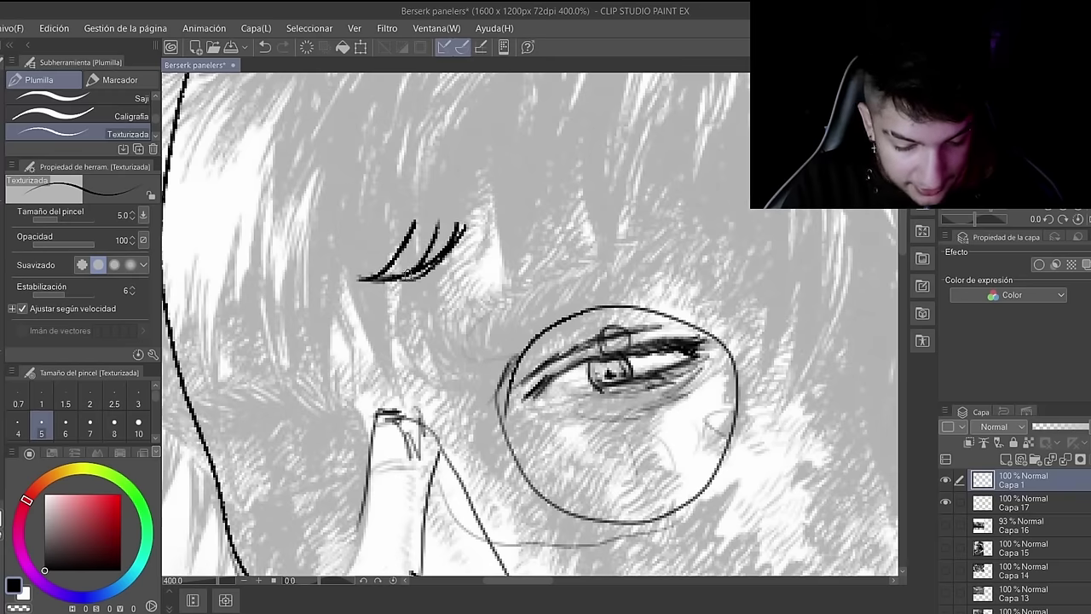
{"action": "key", "text": "ctrl+z"}
{"action": "key", "text": "ctrl+z"}
{"action": "key", "text": "ctrl+z"}
{"action": "key", "text": "ctrl+z"}
{"action": "key", "text": "ctrl+z"}
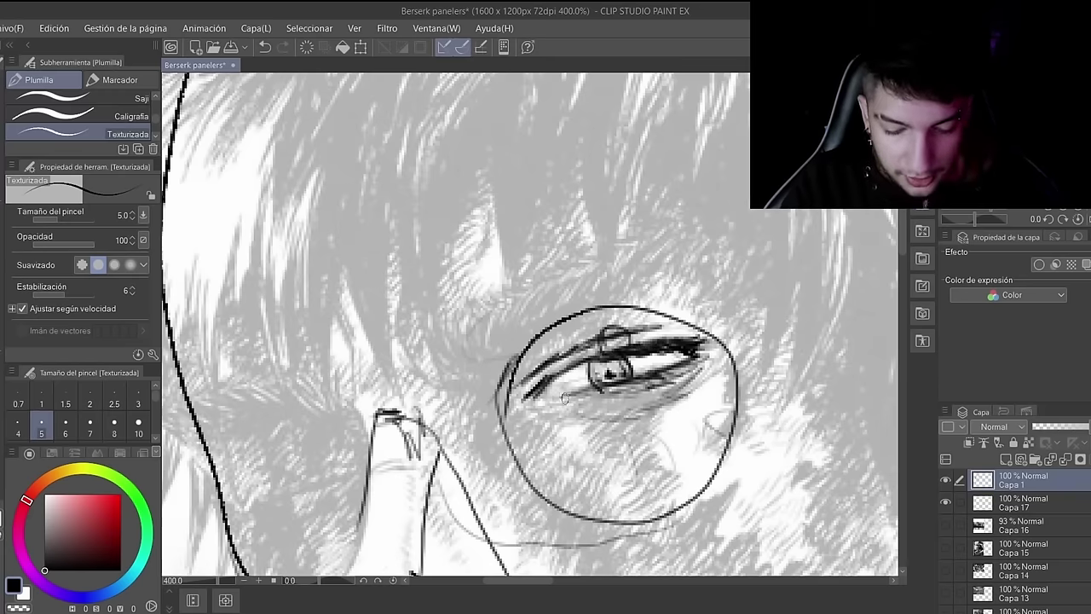
Step: Sketch two example eyes over the forehead: a wide one with a round iris and a smaller one with the lids cutting the iris
{"action": "mouse_move", "coordinate": [597, 388]}
{"action": "left_mouse_down"}
{"action": "mouse_move", "coordinate": [588, 398]}
{"action": "mouse_move", "coordinate": [663, 382]}
{"action": "left_mouse_up"}
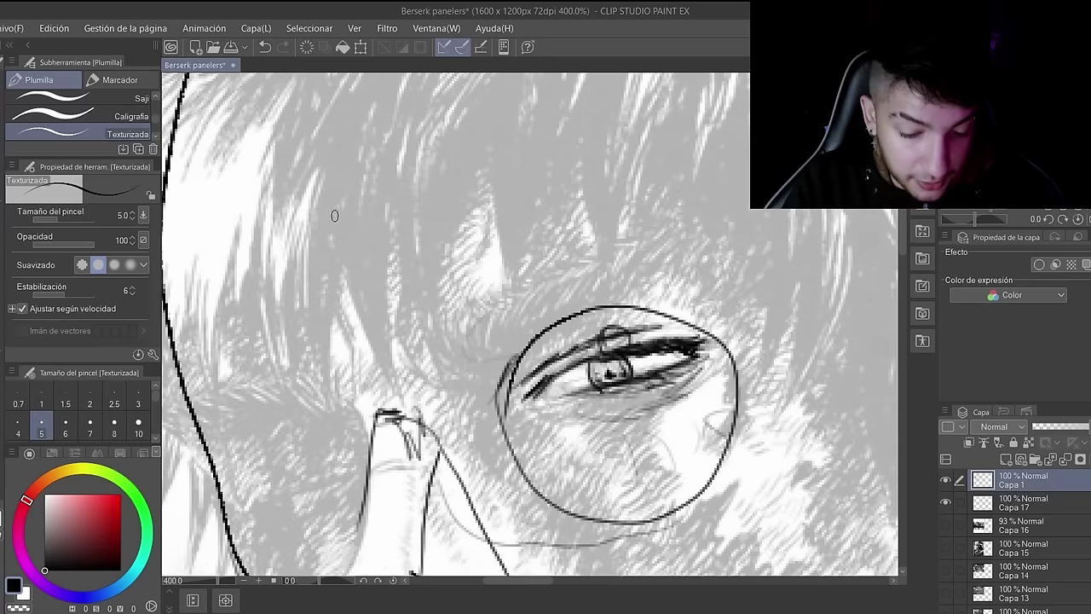
{"action": "mouse_move", "coordinate": [281, 214]}
{"action": "left_mouse_down"}
{"action": "mouse_move", "coordinate": [325, 193]}
{"action": "mouse_move", "coordinate": [429, 211]}
{"action": "left_mouse_up"}
{"action": "mouse_move", "coordinate": [303, 244]}
{"action": "left_mouse_down"}
{"action": "mouse_move", "coordinate": [421, 220]}
{"action": "mouse_move", "coordinate": [344, 208]}
{"action": "mouse_move", "coordinate": [365, 218]}
{"action": "left_mouse_up"}
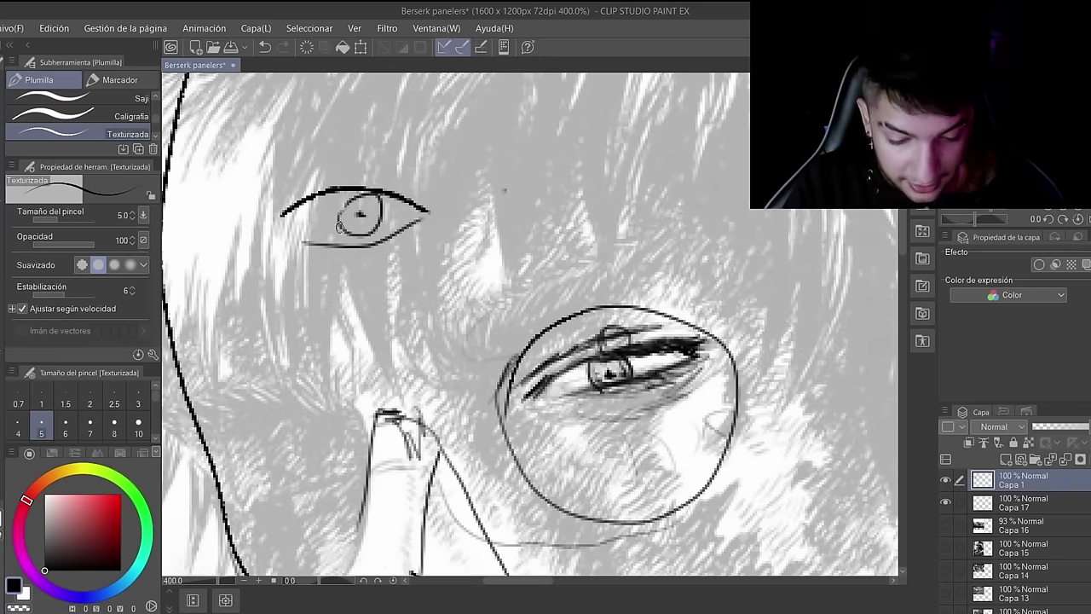
{"action": "left_click_drag", "start_coordinate": [501, 187], "coordinate": [597, 197]}
{"action": "left_click_drag", "start_coordinate": [502, 163], "coordinate": [604, 177]}
{"action": "mouse_move", "coordinate": [525, 177]}
{"action": "left_mouse_down"}
{"action": "mouse_move", "coordinate": [559, 179]}
{"action": "mouse_move", "coordinate": [547, 174]}
{"action": "left_mouse_up"}
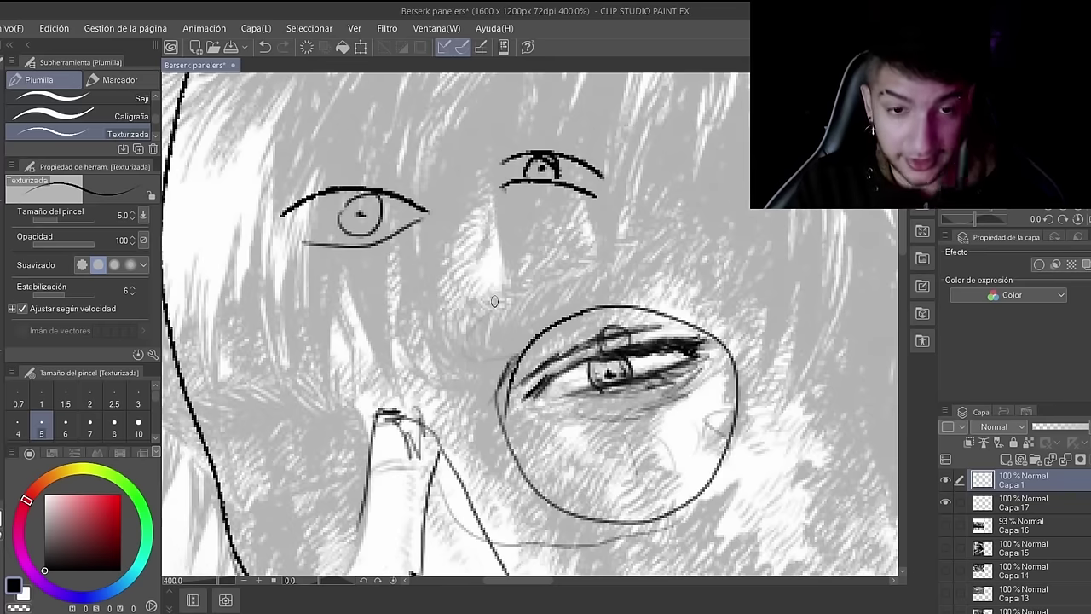
Step: Sketch a small slanted eye with a thick black upper lid between the examples and a curved line beneath it
{"action": "mouse_move", "coordinate": [471, 298]}
{"action": "left_mouse_down"}
{"action": "mouse_move", "coordinate": [501, 274]}
{"action": "mouse_move", "coordinate": [489, 305]}
{"action": "mouse_move", "coordinate": [499, 300]}
{"action": "mouse_move", "coordinate": [503, 284]}
{"action": "mouse_move", "coordinate": [470, 308]}
{"action": "mouse_move", "coordinate": [510, 257]}
{"action": "left_mouse_up"}
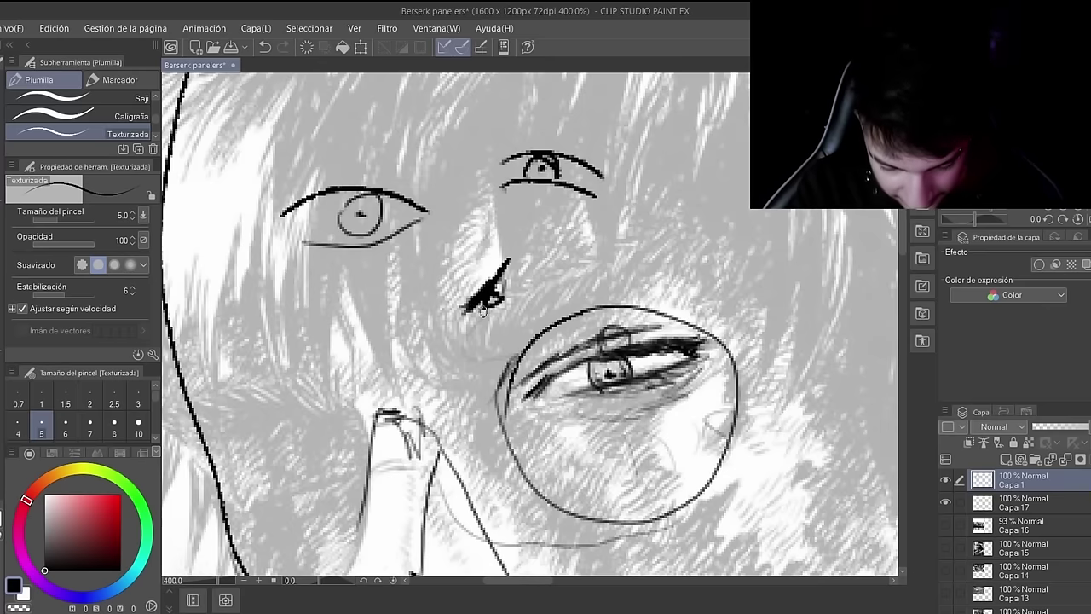
{"action": "mouse_move", "coordinate": [491, 312]}
{"action": "left_mouse_down"}
{"action": "mouse_move", "coordinate": [508, 296]}
{"action": "mouse_move", "coordinate": [501, 284]}
{"action": "mouse_move", "coordinate": [475, 333]}
{"action": "mouse_move", "coordinate": [496, 364]}
{"action": "mouse_move", "coordinate": [476, 376]}
{"action": "left_mouse_up"}
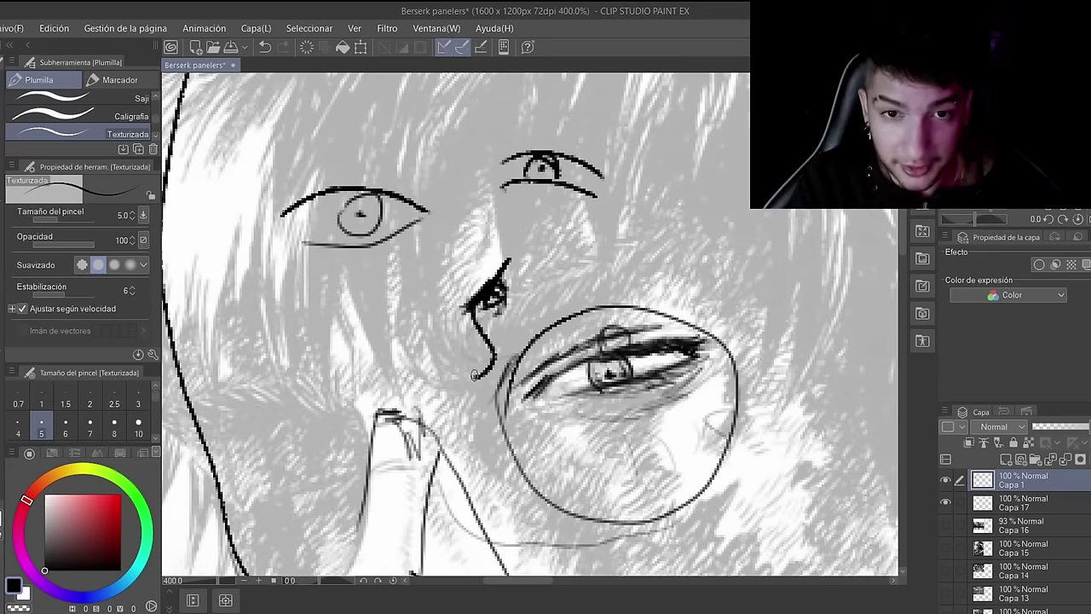
{"action": "key", "text": "ctrl+0"}
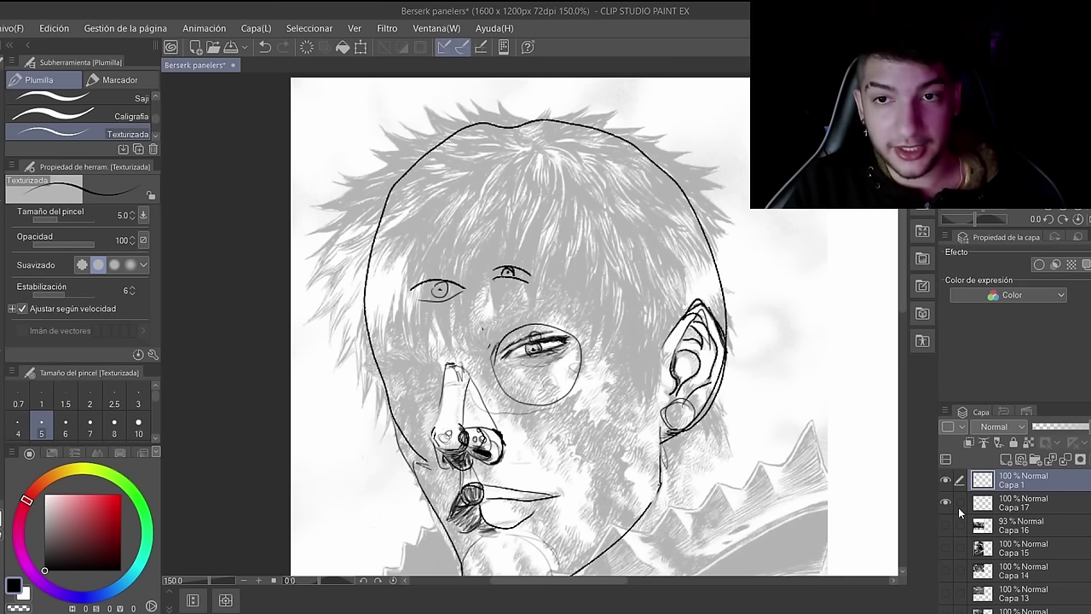
Step: Enlarge the eraser to 520.5 and wipe the head construction drawing off layer Capa 1
{"action": "scroll", "coordinate": [1014, 537], "scroll_direction": "down", "scroll_amount": 7}
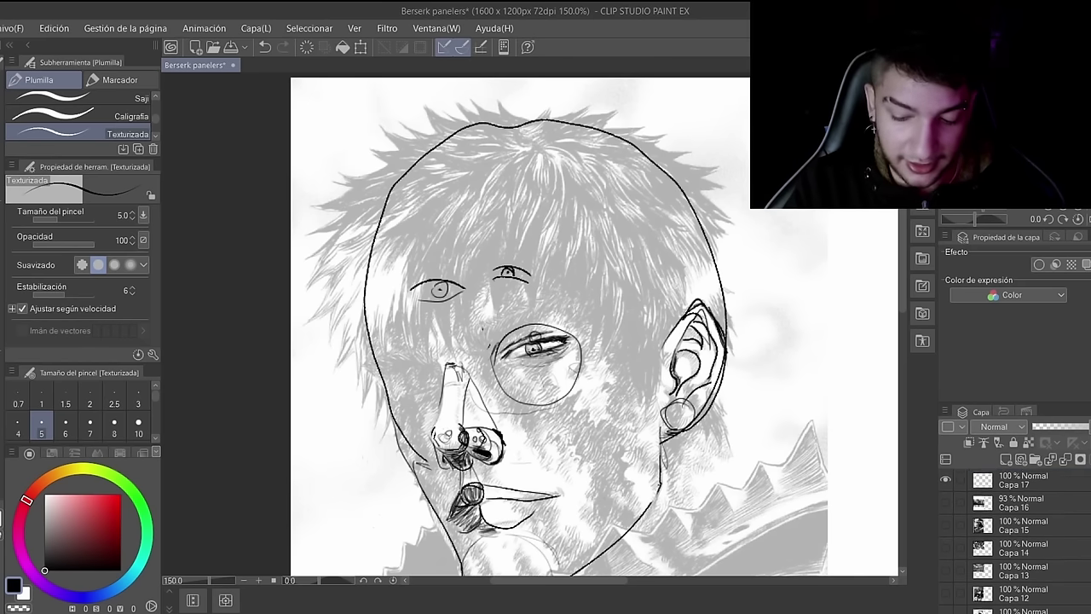
{"action": "scroll", "coordinate": [1014, 537], "scroll_direction": "up", "scroll_amount": 7}
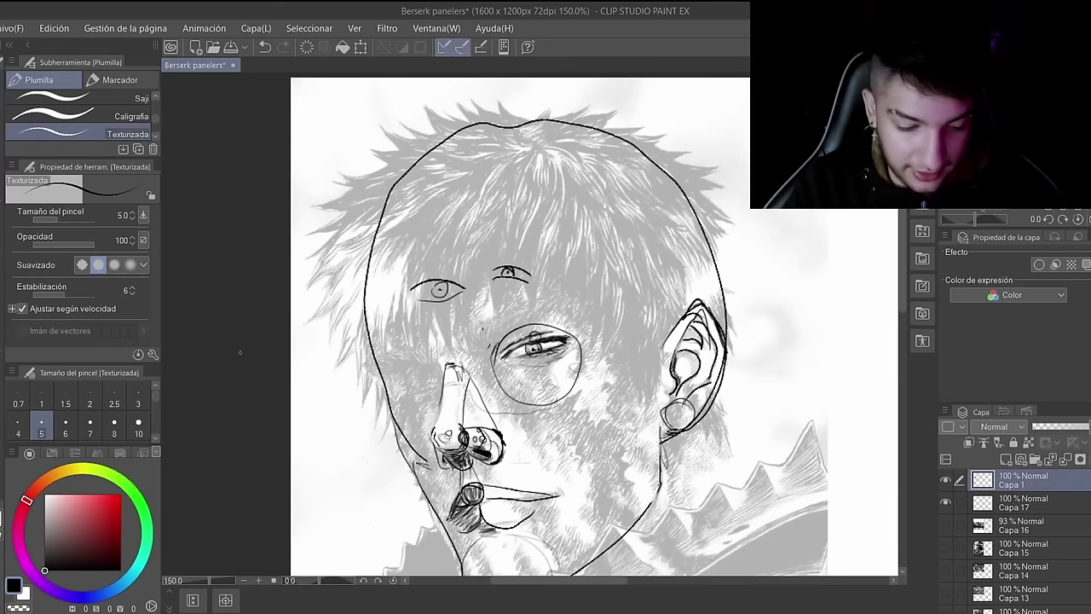
{"action": "key", "text": "e"}
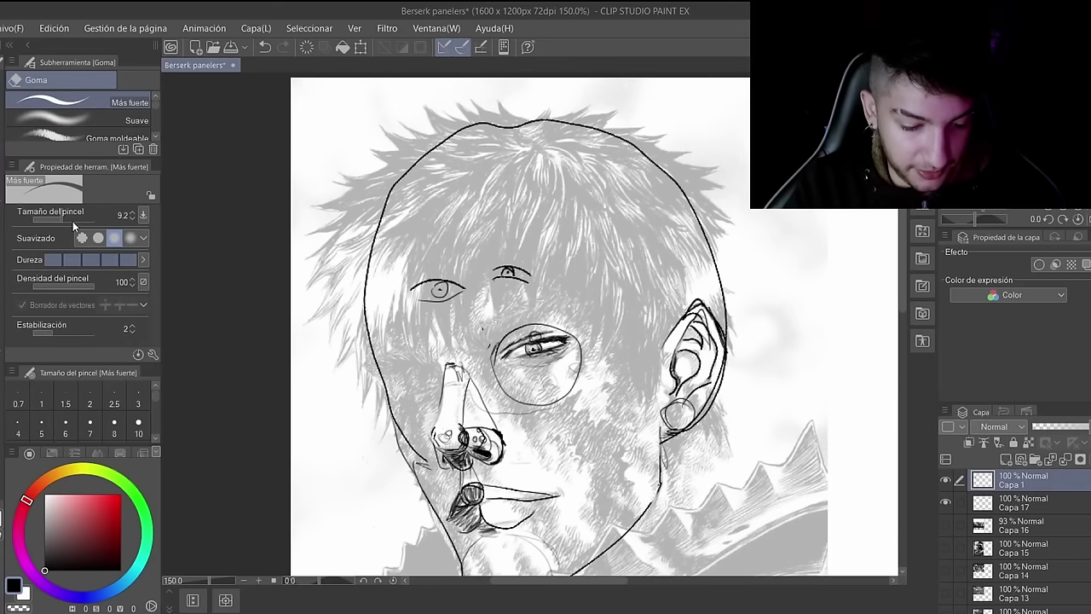
{"action": "left_click_drag", "start_coordinate": [82, 219], "coordinate": [86, 219]}
{"action": "mouse_move", "coordinate": [417, 400]}
{"action": "left_mouse_down"}
{"action": "mouse_move", "coordinate": [392, 317]}
{"action": "mouse_move", "coordinate": [544, 402]}
{"action": "mouse_move", "coordinate": [716, 366]}
{"action": "mouse_move", "coordinate": [673, 383]}
{"action": "mouse_move", "coordinate": [546, 102]}
{"action": "mouse_move", "coordinate": [465, 284]}
{"action": "mouse_move", "coordinate": [380, 384]}
{"action": "left_mouse_up"}
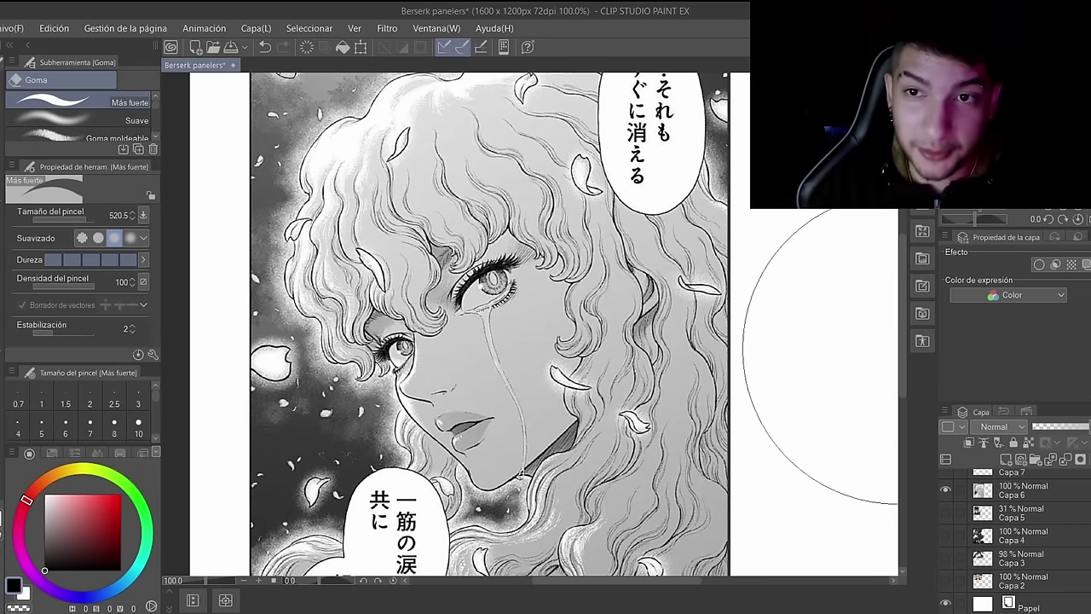
Step: Trace the nose's underside and add short cheek strokes on layer Capa 1 with the Texturizada pen at size 5
{"action": "scroll", "coordinate": [1014, 537], "scroll_direction": "up", "scroll_amount": 5}
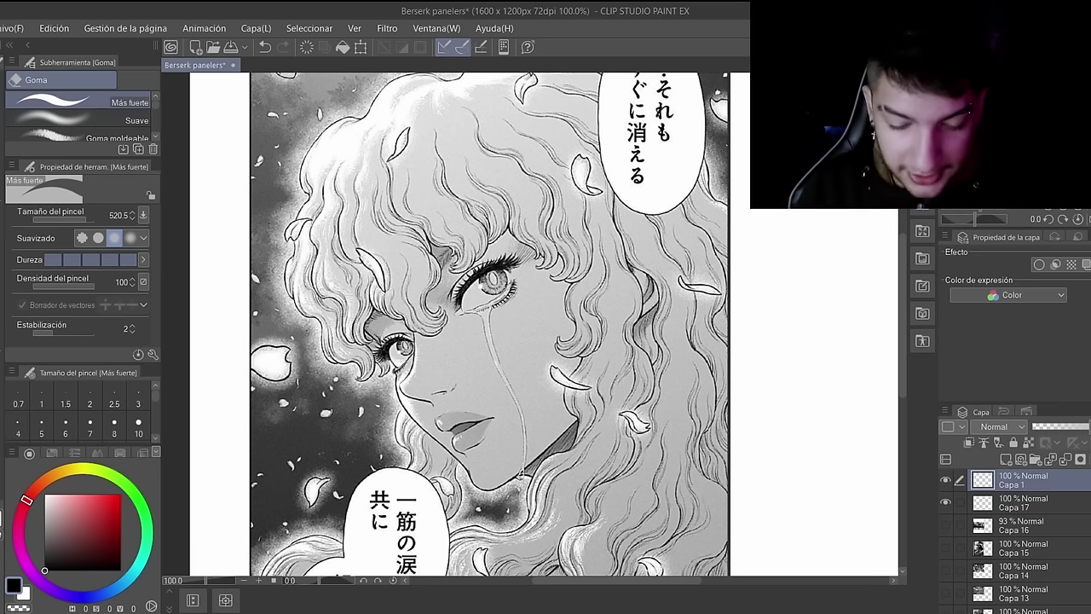
{"action": "key", "text": "p"}
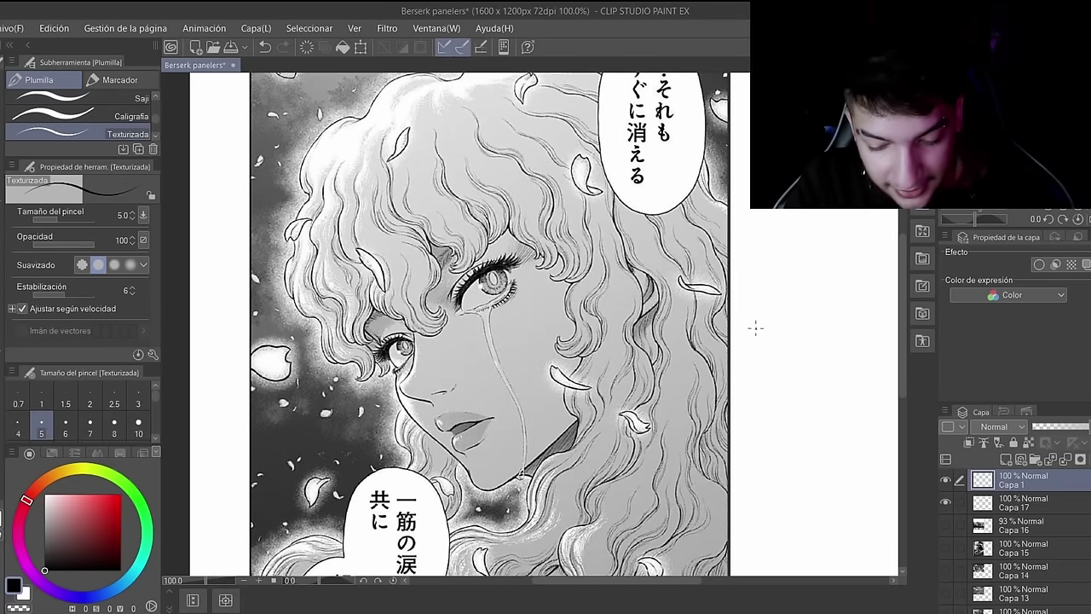
{"action": "scroll", "coordinate": [407, 391], "scroll_direction": "up", "scroll_amount": 2}
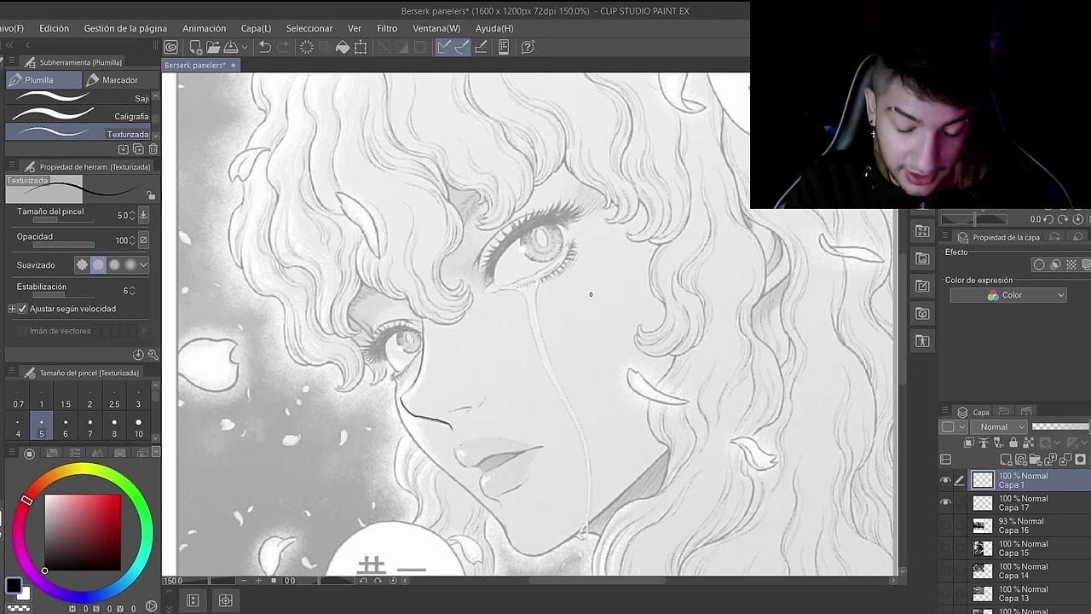
{"action": "left_click_drag", "start_coordinate": [583, 299], "coordinate": [575, 319]}
{"action": "left_click_drag", "start_coordinate": [581, 337], "coordinate": [589, 329]}
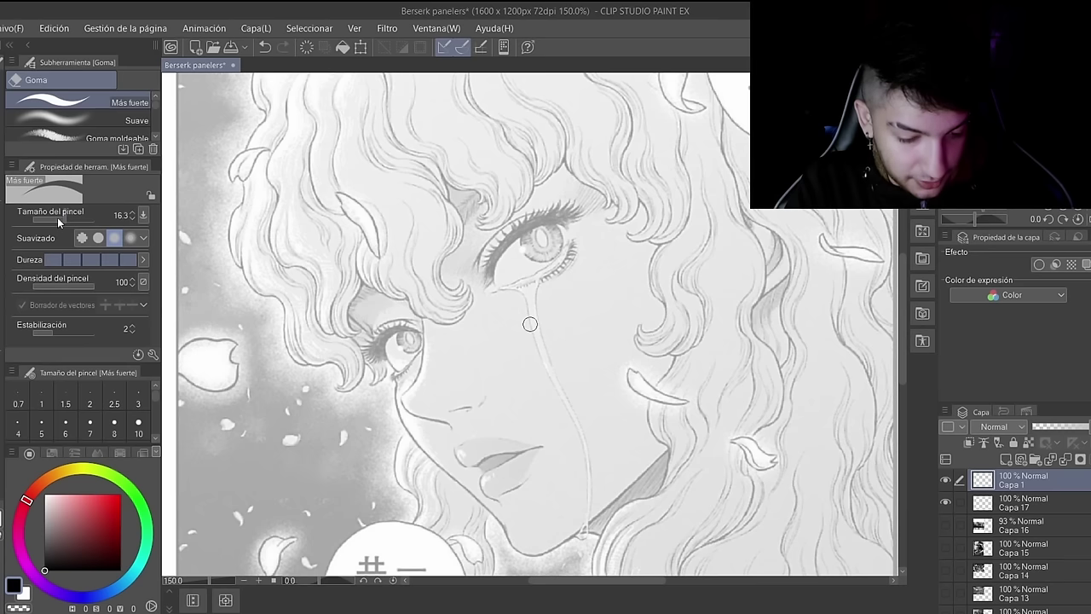
Step: Reduce the eraser size to 10.1 and try short diagonal pen hatching between the cheek and the curls
{"action": "left_click_drag", "start_coordinate": [61, 220], "coordinate": [12, 211]}
{"action": "left_click", "coordinate": [60, 219]}
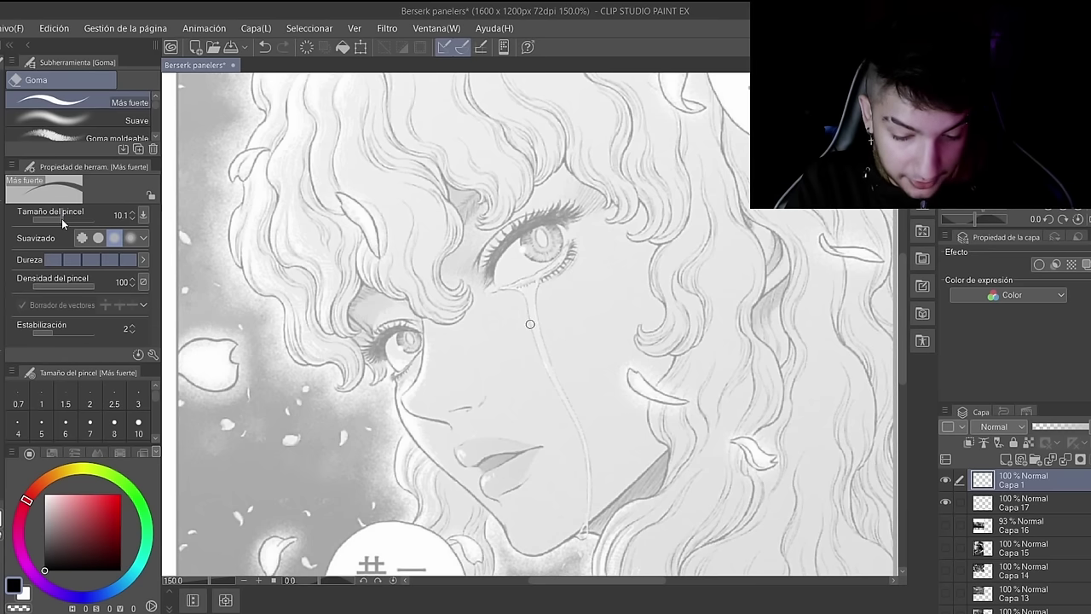
{"action": "key", "text": "p"}
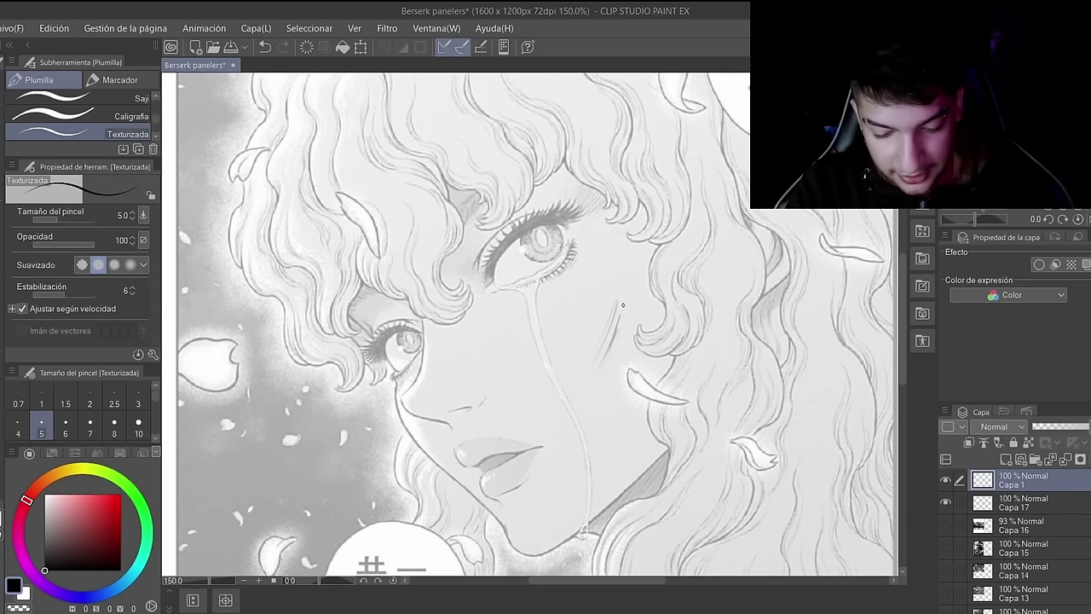
{"action": "left_click_drag", "start_coordinate": [652, 285], "coordinate": [632, 319]}
{"action": "mouse_move", "coordinate": [671, 256]}
{"action": "left_mouse_down"}
{"action": "mouse_move", "coordinate": [601, 348]}
{"action": "mouse_move", "coordinate": [624, 307]}
{"action": "left_mouse_up"}
{"action": "key", "text": "e"}
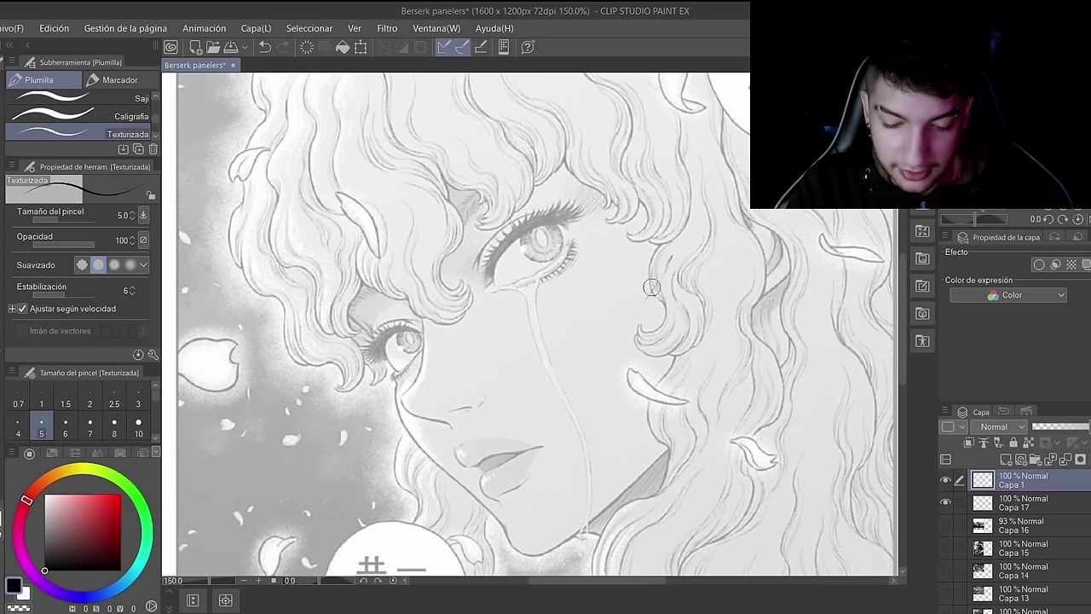
Step: Try broad shading strokes over the nose with the Texturizada pen at size 100 and opacity 51, and undo them
{"action": "key", "text": "p"}
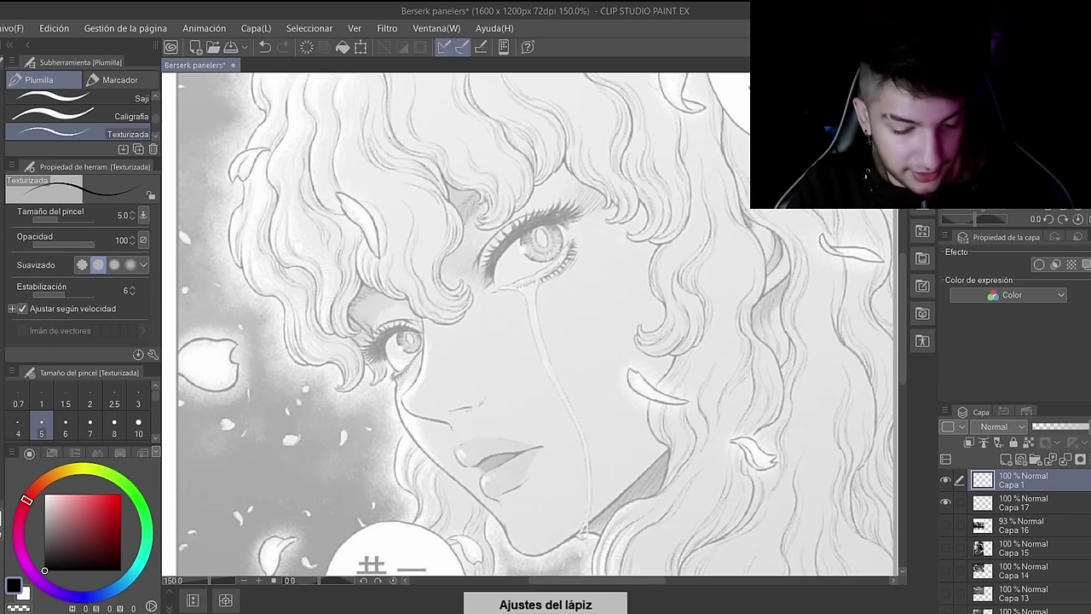
{"action": "left_click", "coordinate": [77, 220]}
{"action": "left_click", "coordinate": [64, 244]}
{"action": "left_click_drag", "start_coordinate": [501, 334], "coordinate": [512, 406]}
{"action": "mouse_move", "coordinate": [469, 363]}
{"action": "left_mouse_down"}
{"action": "mouse_move", "coordinate": [455, 411]}
{"action": "mouse_move", "coordinate": [470, 330]}
{"action": "mouse_move", "coordinate": [455, 393]}
{"action": "mouse_move", "coordinate": [458, 342]}
{"action": "left_mouse_up"}
{"action": "key", "text": "ctrl+z"}
{"action": "key", "text": "ctrl+z"}
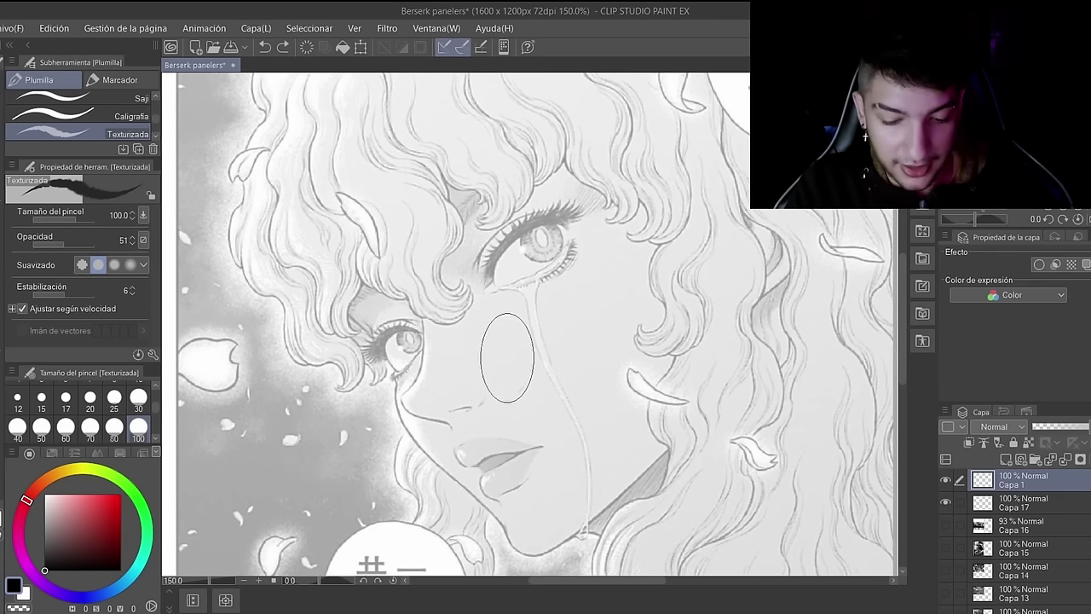
{"action": "mouse_move", "coordinate": [498, 357]}
{"action": "left_mouse_down"}
{"action": "mouse_move", "coordinate": [479, 382]}
{"action": "mouse_move", "coordinate": [480, 356]}
{"action": "mouse_move", "coordinate": [450, 298]}
{"action": "left_mouse_up"}
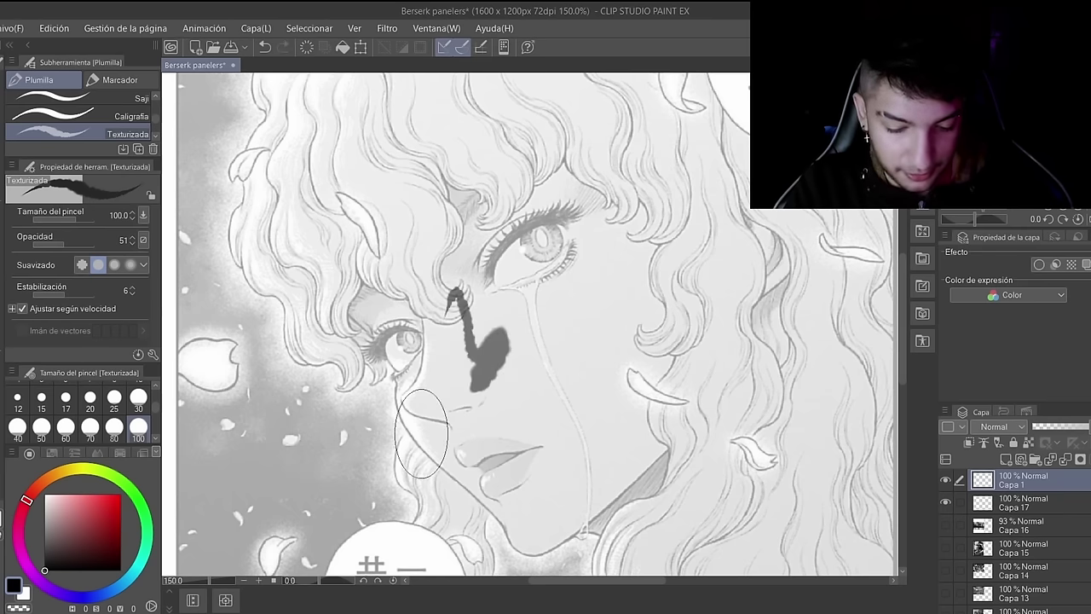
{"action": "key", "text": "ctrl+z"}
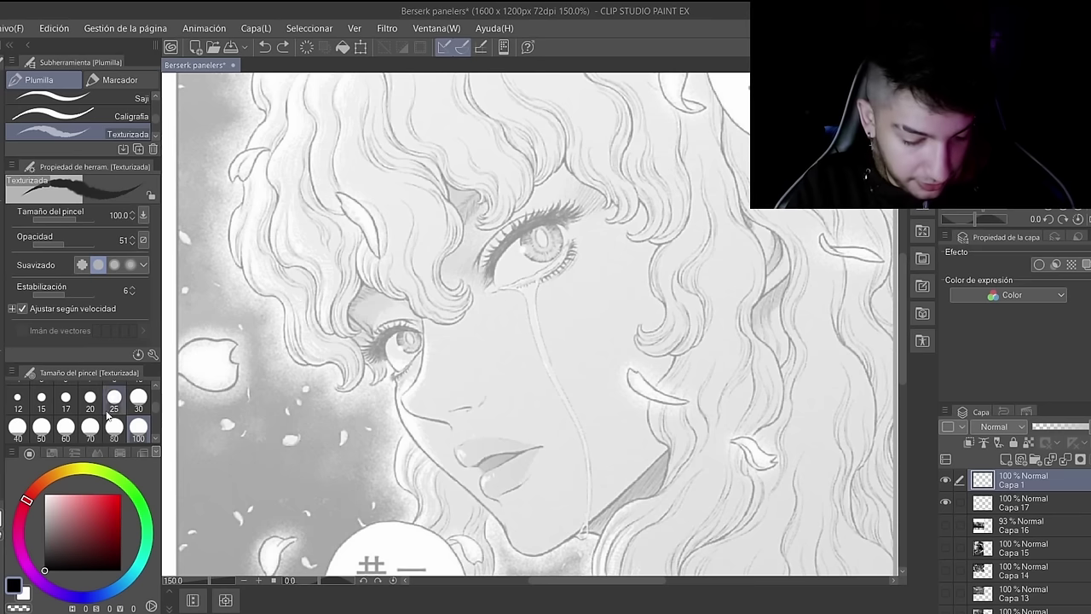
Step: Set the pen size to 6, draw lashes and iris strokes on the larger eye, and erase them
{"action": "scroll", "coordinate": [114, 412], "scroll_direction": "up", "scroll_amount": 2}
{"action": "left_click", "coordinate": [66, 426]}
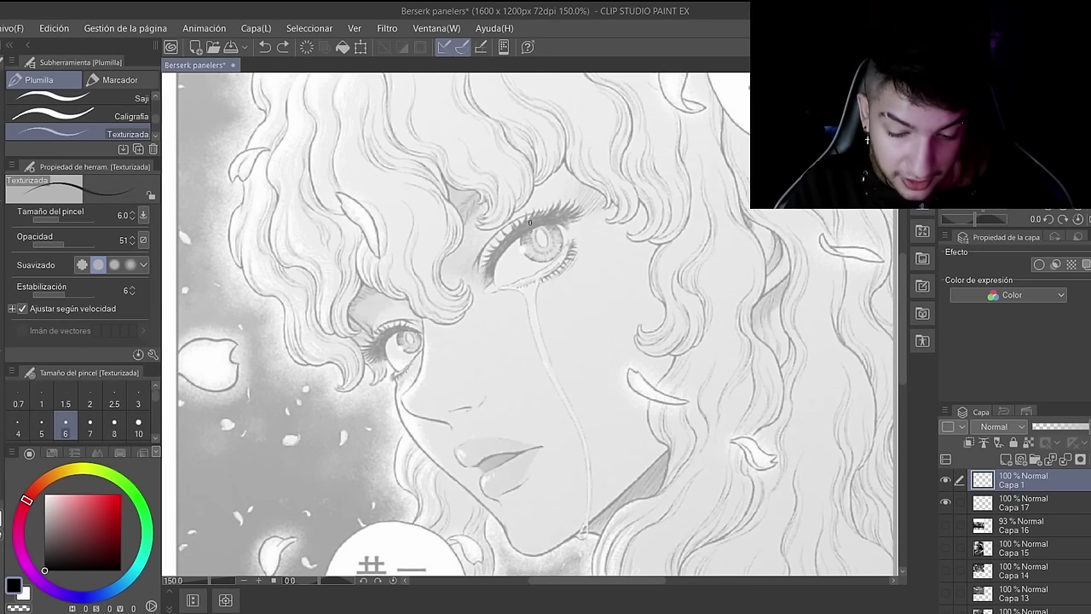
{"action": "left_click_drag", "start_coordinate": [515, 232], "coordinate": [525, 227]}
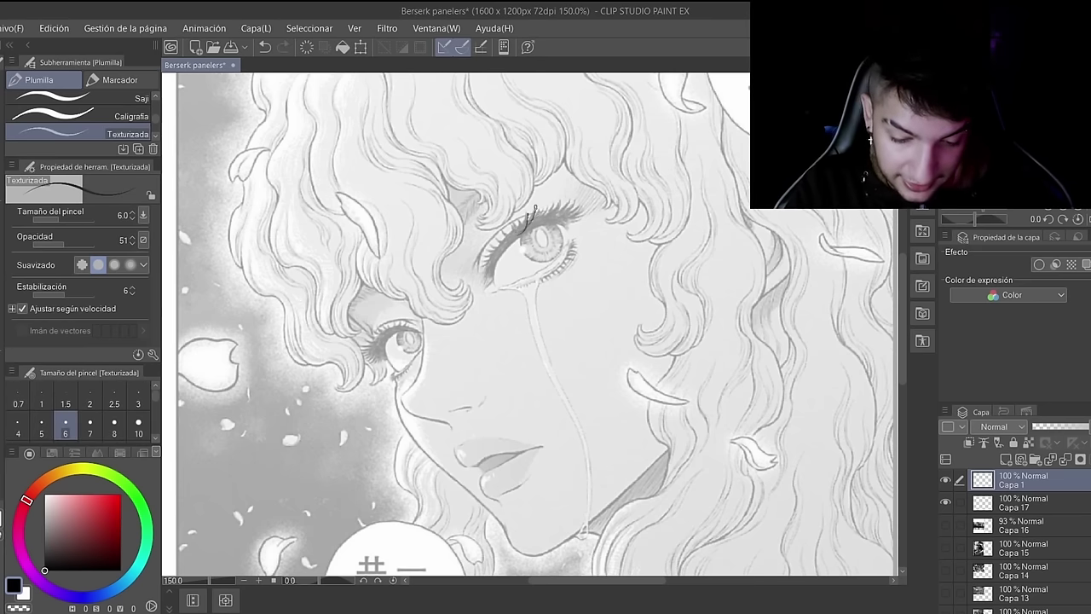
{"action": "left_click_drag", "start_coordinate": [545, 223], "coordinate": [576, 205]}
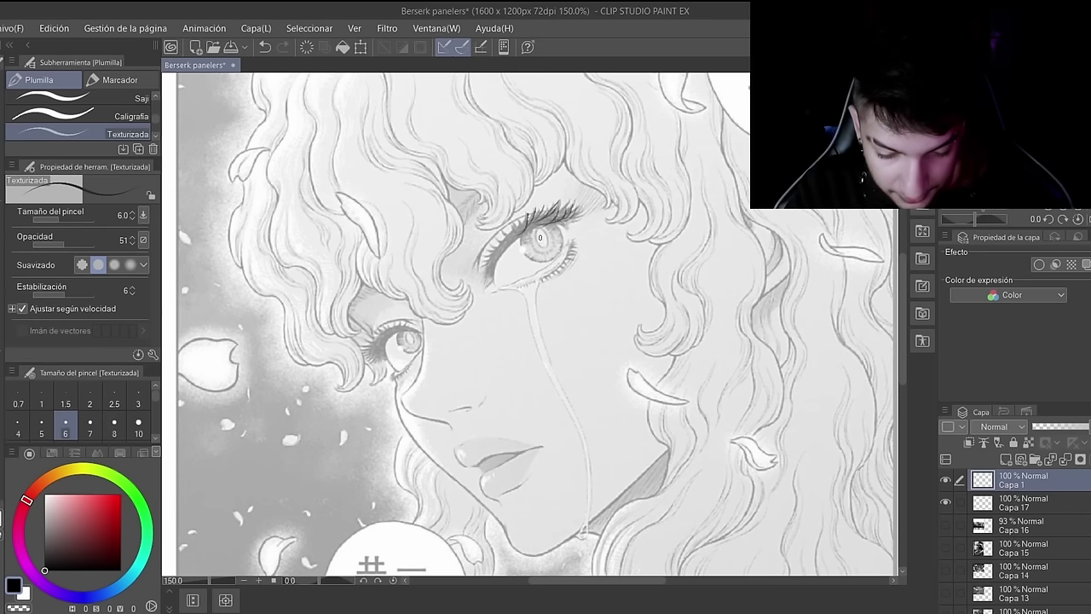
{"action": "mouse_move", "coordinate": [528, 253]}
{"action": "left_mouse_down"}
{"action": "mouse_move", "coordinate": [550, 260]}
{"action": "mouse_move", "coordinate": [562, 237]}
{"action": "mouse_move", "coordinate": [558, 254]}
{"action": "left_mouse_up"}
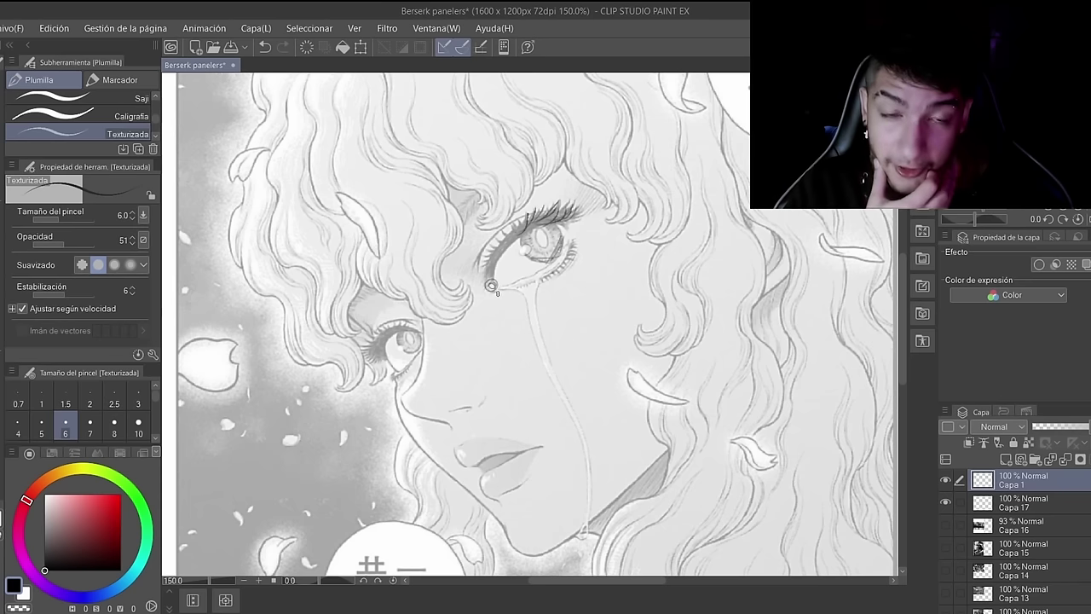
{"action": "key", "text": "e"}
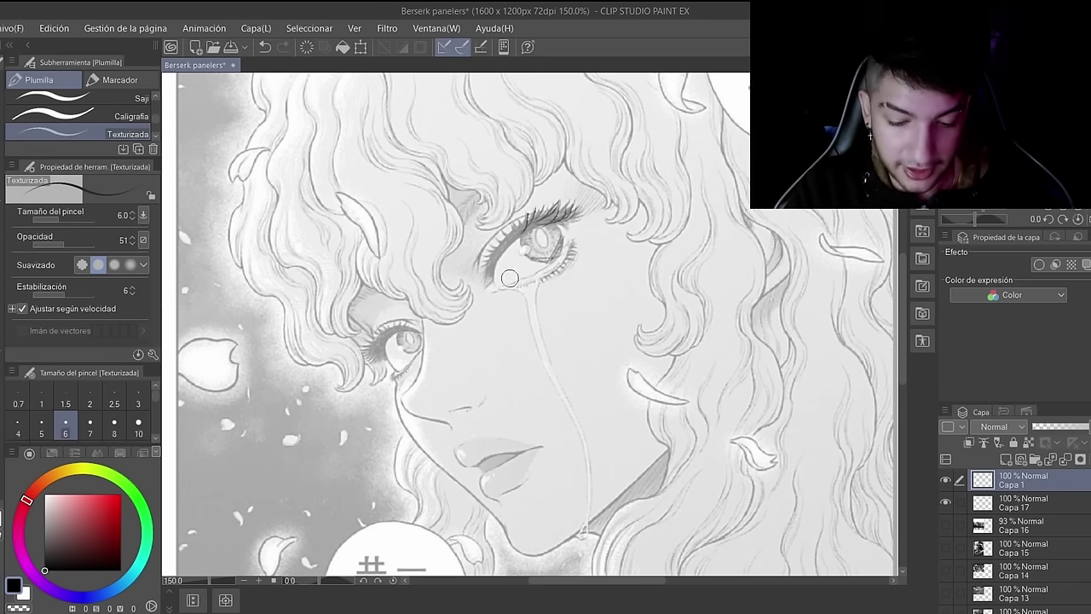
{"action": "mouse_move", "coordinate": [557, 210]}
{"action": "left_mouse_down"}
{"action": "mouse_move", "coordinate": [550, 276]}
{"action": "mouse_move", "coordinate": [535, 263]}
{"action": "mouse_move", "coordinate": [546, 258]}
{"action": "left_mouse_up"}
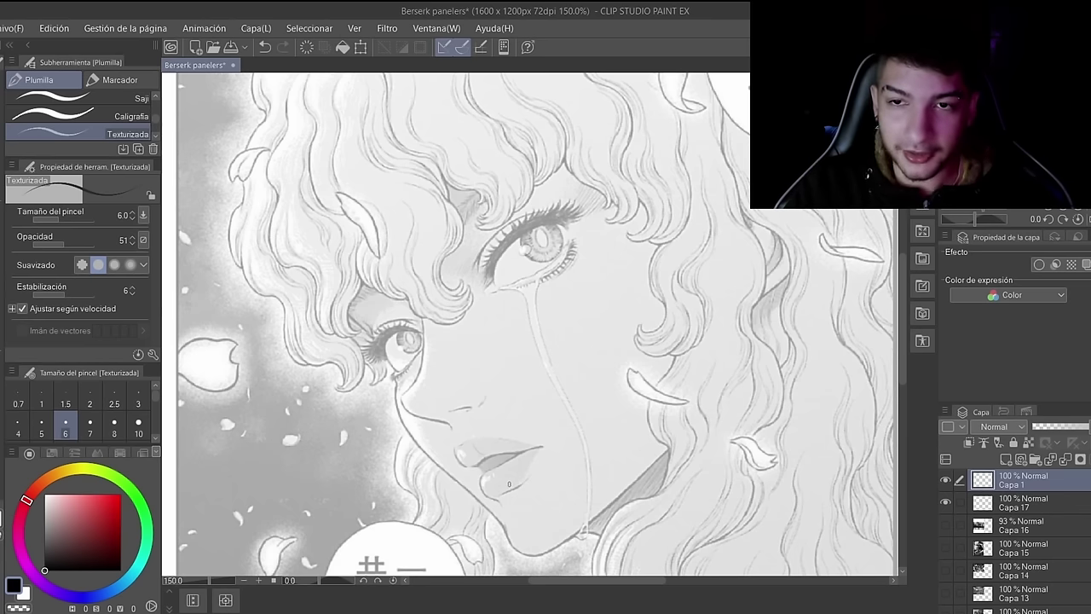
Step: Sketch a small rounded head with jaw, round eye, brow and nose on the blank canvas, raising the pen's opacity for the final lines
{"action": "left_click_drag", "start_coordinate": [567, 582], "coordinate": [575, 587]}
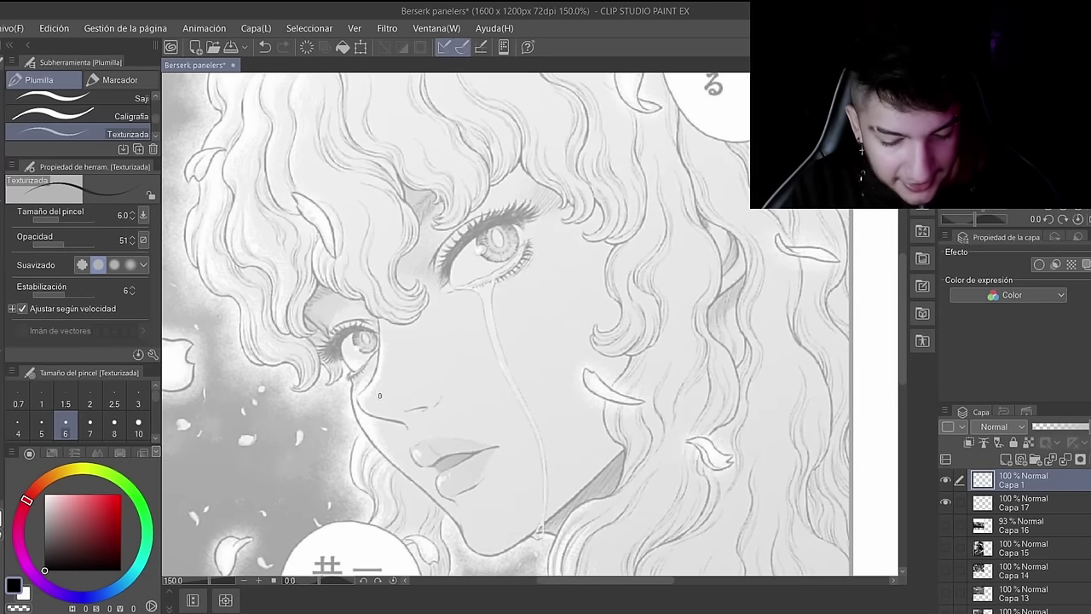
{"action": "left_click_drag", "start_coordinate": [584, 585], "coordinate": [694, 593]}
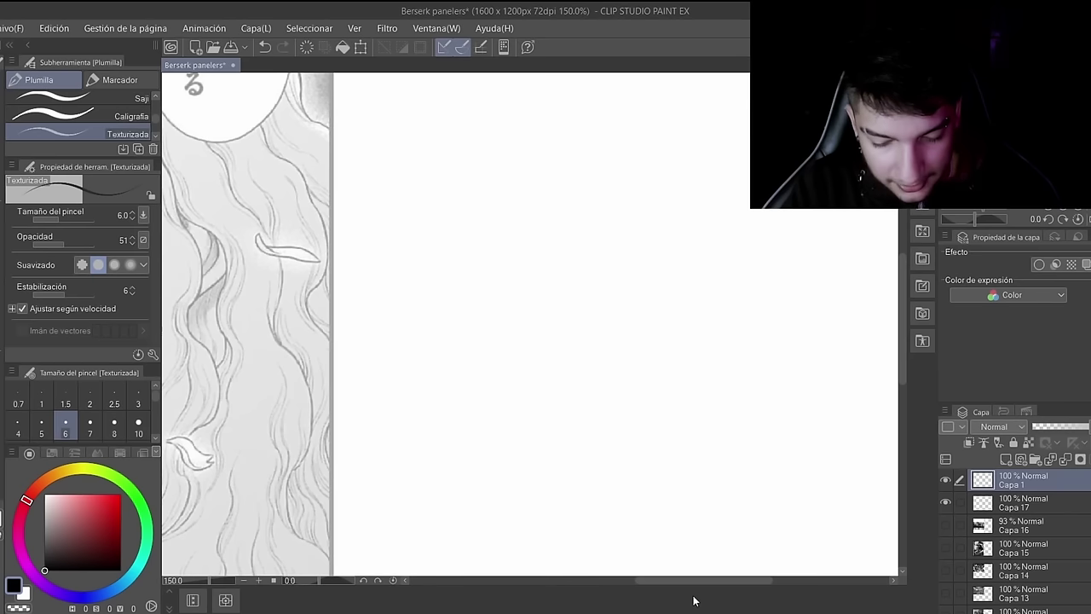
{"action": "mouse_move", "coordinate": [584, 325]}
{"action": "left_mouse_down"}
{"action": "mouse_move", "coordinate": [690, 252]}
{"action": "mouse_move", "coordinate": [642, 203]}
{"action": "mouse_move", "coordinate": [529, 225]}
{"action": "mouse_move", "coordinate": [640, 330]}
{"action": "mouse_move", "coordinate": [582, 357]}
{"action": "mouse_move", "coordinate": [563, 328]}
{"action": "left_mouse_up"}
{"action": "mouse_move", "coordinate": [599, 285]}
{"action": "left_mouse_down"}
{"action": "mouse_move", "coordinate": [617, 286]}
{"action": "mouse_move", "coordinate": [620, 301]}
{"action": "mouse_move", "coordinate": [607, 295]}
{"action": "left_mouse_up"}
{"action": "left_click_drag", "start_coordinate": [92, 241], "coordinate": [122, 246]}
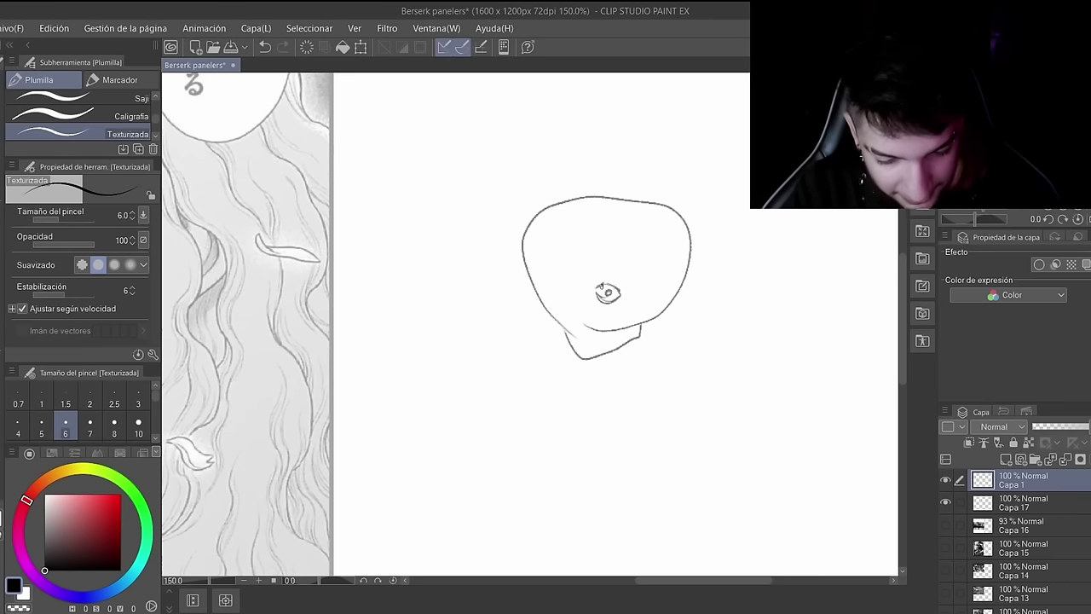
{"action": "mouse_move", "coordinate": [595, 280]}
{"action": "left_mouse_down"}
{"action": "mouse_move", "coordinate": [626, 278]}
{"action": "mouse_move", "coordinate": [576, 307]}
{"action": "left_mouse_up"}
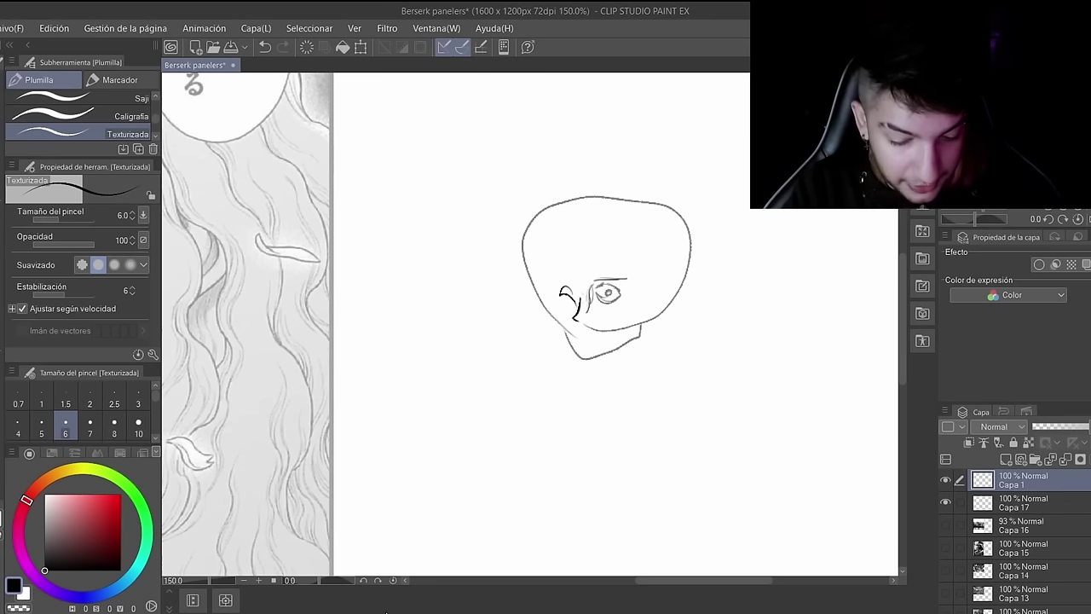
Step: Sketch a second face with an angular jaw, nose, mouth and brow lines below the rounded head, and erase most of it
{"action": "mouse_move", "coordinate": [398, 458]}
{"action": "left_mouse_down"}
{"action": "mouse_move", "coordinate": [451, 448]}
{"action": "mouse_move", "coordinate": [484, 415]}
{"action": "mouse_move", "coordinate": [380, 416]}
{"action": "mouse_move", "coordinate": [397, 340]}
{"action": "mouse_move", "coordinate": [413, 406]}
{"action": "mouse_move", "coordinate": [436, 433]}
{"action": "left_mouse_up"}
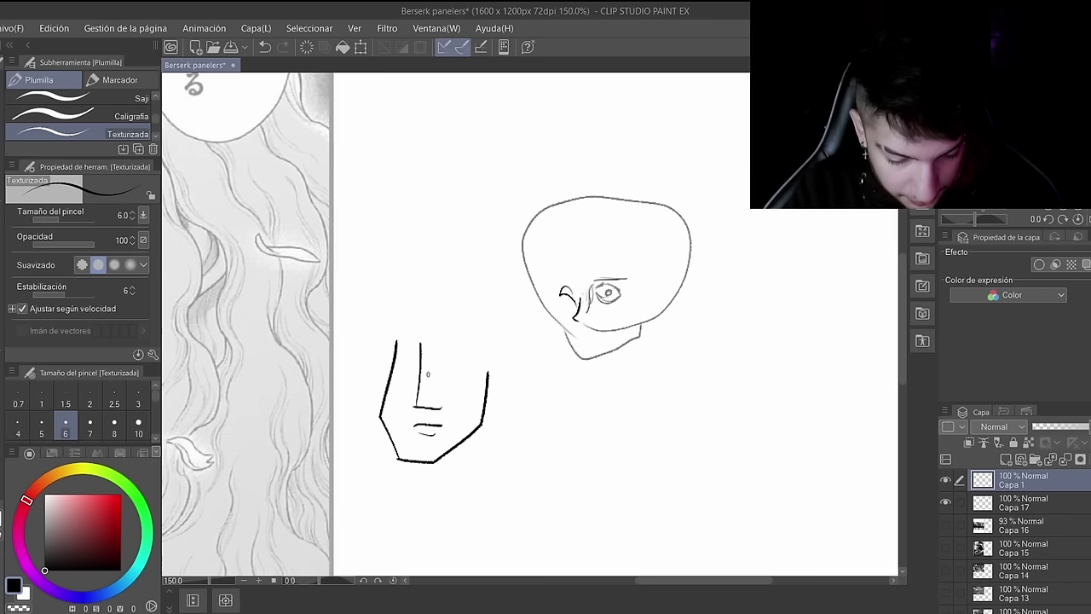
{"action": "mouse_move", "coordinate": [441, 352]}
{"action": "left_mouse_down"}
{"action": "mouse_move", "coordinate": [471, 365]}
{"action": "mouse_move", "coordinate": [464, 339]}
{"action": "mouse_move", "coordinate": [477, 342]}
{"action": "mouse_move", "coordinate": [438, 354]}
{"action": "left_mouse_up"}
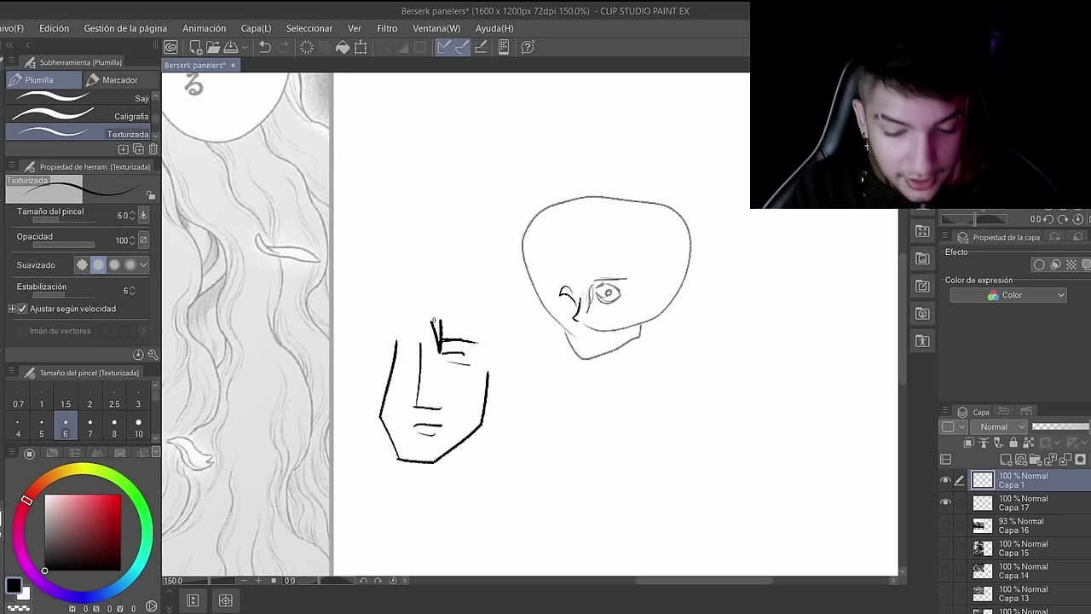
{"action": "key", "text": "e"}
{"action": "mouse_move", "coordinate": [384, 416]}
{"action": "left_mouse_down"}
{"action": "mouse_move", "coordinate": [390, 444]}
{"action": "mouse_move", "coordinate": [388, 414]}
{"action": "mouse_move", "coordinate": [410, 451]}
{"action": "mouse_move", "coordinate": [393, 457]}
{"action": "mouse_move", "coordinate": [398, 434]}
{"action": "mouse_move", "coordinate": [423, 435]}
{"action": "mouse_move", "coordinate": [415, 455]}
{"action": "mouse_move", "coordinate": [433, 437]}
{"action": "mouse_move", "coordinate": [431, 470]}
{"action": "left_mouse_up"}
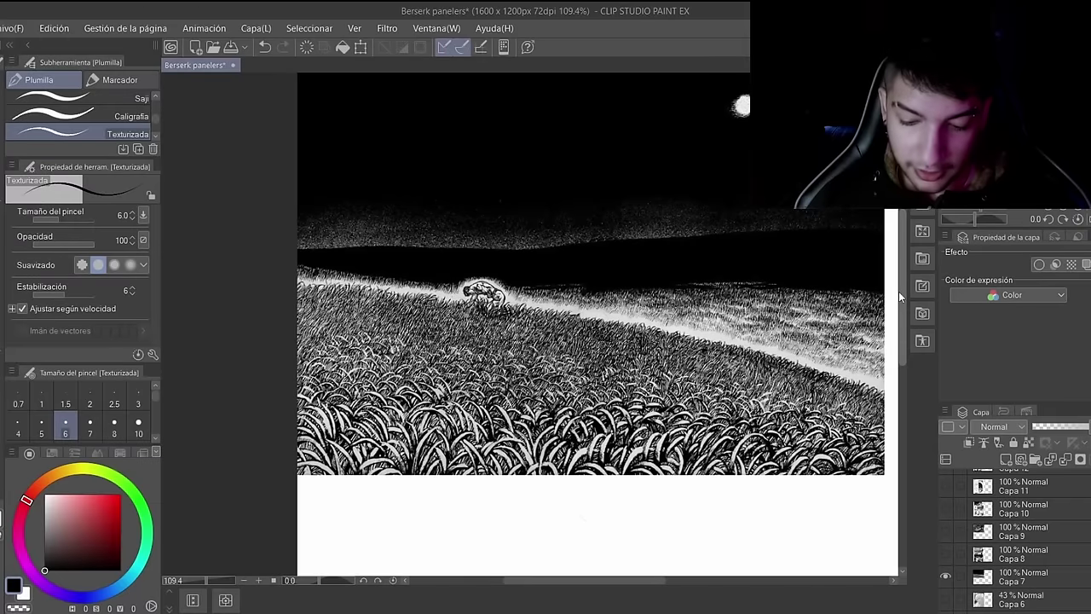
Step: Circle the small figure in the night landscape of Capa 7 and sketch tilted panel frames with a small circle on the blank canvas
{"action": "scroll", "coordinate": [899, 286], "scroll_direction": "up", "scroll_amount": 2}
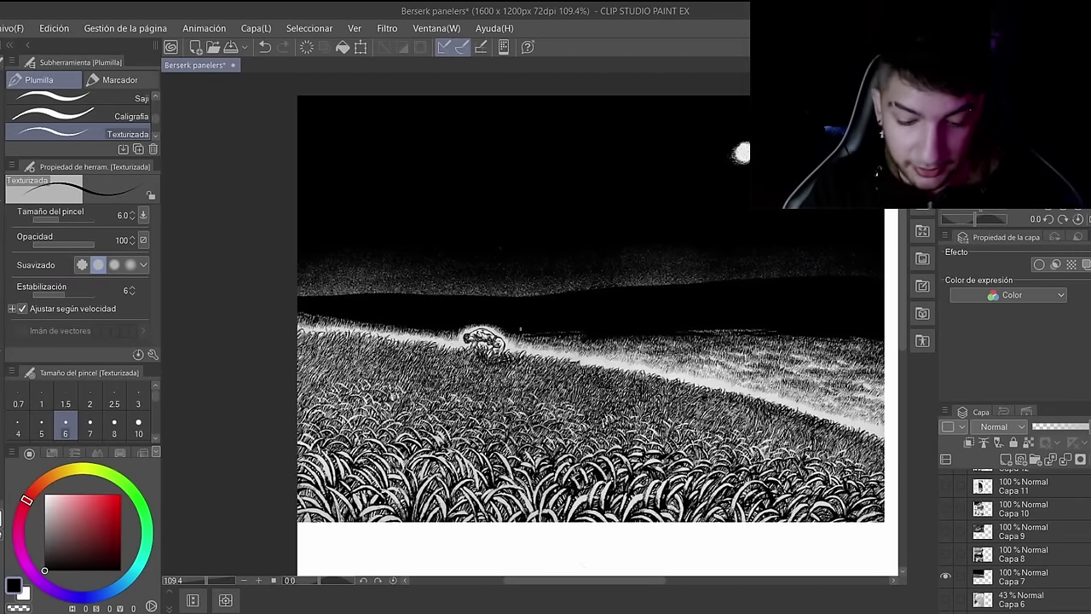
{"action": "mouse_move", "coordinate": [507, 356]}
{"action": "left_mouse_down"}
{"action": "mouse_move", "coordinate": [459, 339]}
{"action": "mouse_move", "coordinate": [503, 355]}
{"action": "mouse_move", "coordinate": [474, 360]}
{"action": "mouse_move", "coordinate": [508, 343]}
{"action": "left_mouse_up"}
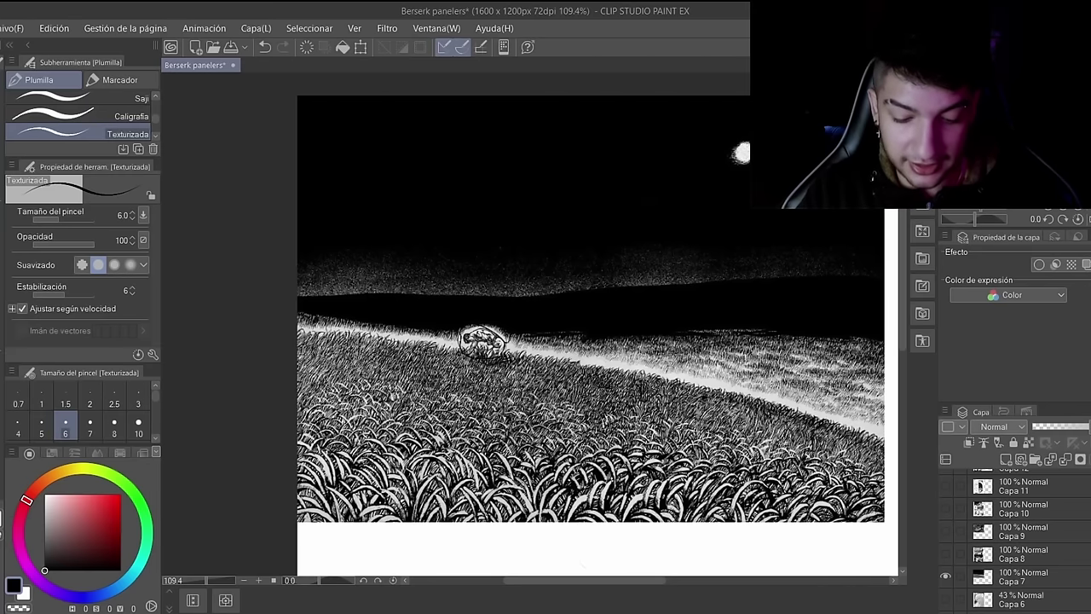
{"action": "left_click_drag", "start_coordinate": [580, 581], "coordinate": [699, 605]}
{"action": "mouse_move", "coordinate": [492, 201]}
{"action": "left_mouse_down"}
{"action": "mouse_move", "coordinate": [686, 309]}
{"action": "mouse_move", "coordinate": [461, 302]}
{"action": "left_mouse_up"}
{"action": "mouse_move", "coordinate": [515, 166]}
{"action": "left_mouse_down"}
{"action": "mouse_move", "coordinate": [658, 205]}
{"action": "mouse_move", "coordinate": [671, 104]}
{"action": "left_mouse_up"}
{"action": "left_click_drag", "start_coordinate": [594, 119], "coordinate": [597, 117]}
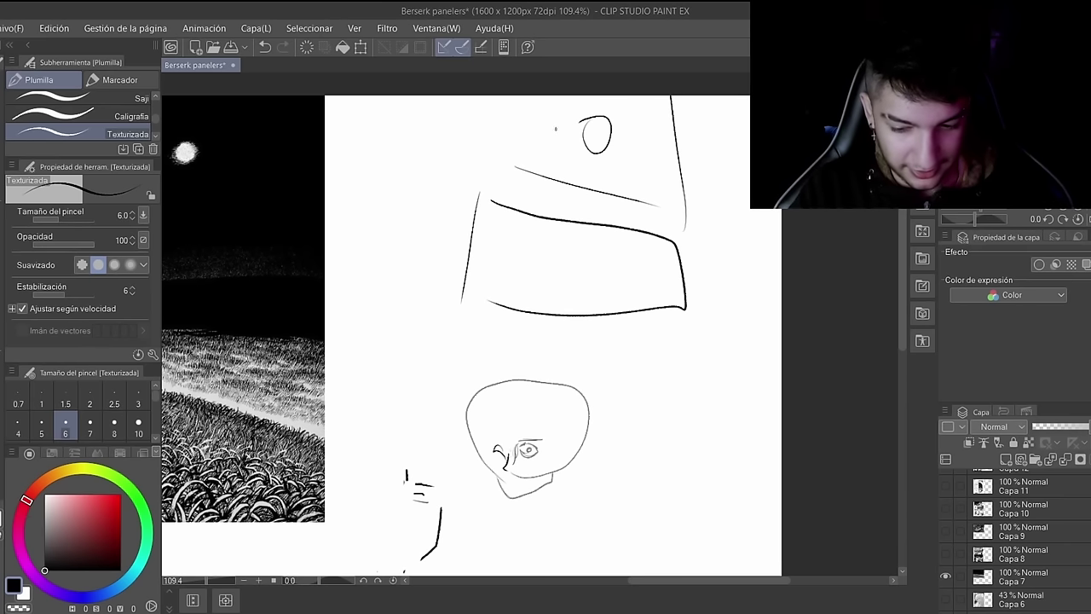
Step: Scribble loose slanted strokes near the small circle and add pointed strokes inside the lower sketched frame
{"action": "mouse_move", "coordinate": [477, 141]}
{"action": "left_mouse_down"}
{"action": "mouse_move", "coordinate": [537, 97]}
{"action": "mouse_move", "coordinate": [567, 134]}
{"action": "left_mouse_up"}
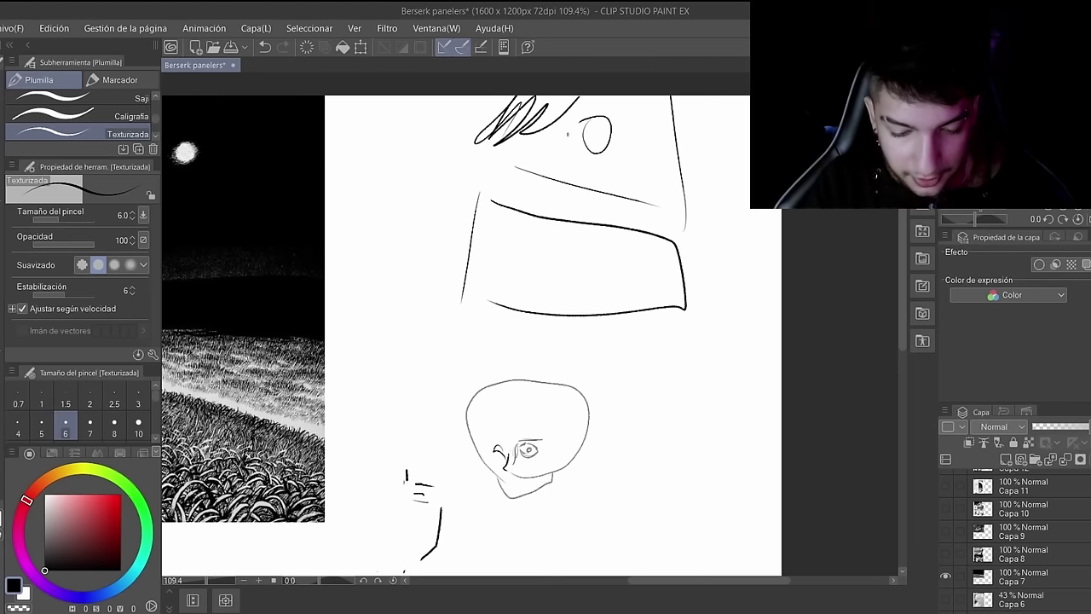
{"action": "mouse_move", "coordinate": [492, 299]}
{"action": "left_mouse_down"}
{"action": "mouse_move", "coordinate": [537, 308]}
{"action": "mouse_move", "coordinate": [549, 279]}
{"action": "mouse_move", "coordinate": [587, 313]}
{"action": "mouse_move", "coordinate": [633, 283]}
{"action": "mouse_move", "coordinate": [578, 318]}
{"action": "left_mouse_up"}
{"action": "left_click_drag", "start_coordinate": [513, 253], "coordinate": [479, 285]}
{"action": "mouse_move", "coordinate": [696, 587]}
{"action": "left_mouse_down"}
{"action": "mouse_move", "coordinate": [560, 590]}
{"action": "mouse_move", "coordinate": [579, 589]}
{"action": "left_mouse_up"}
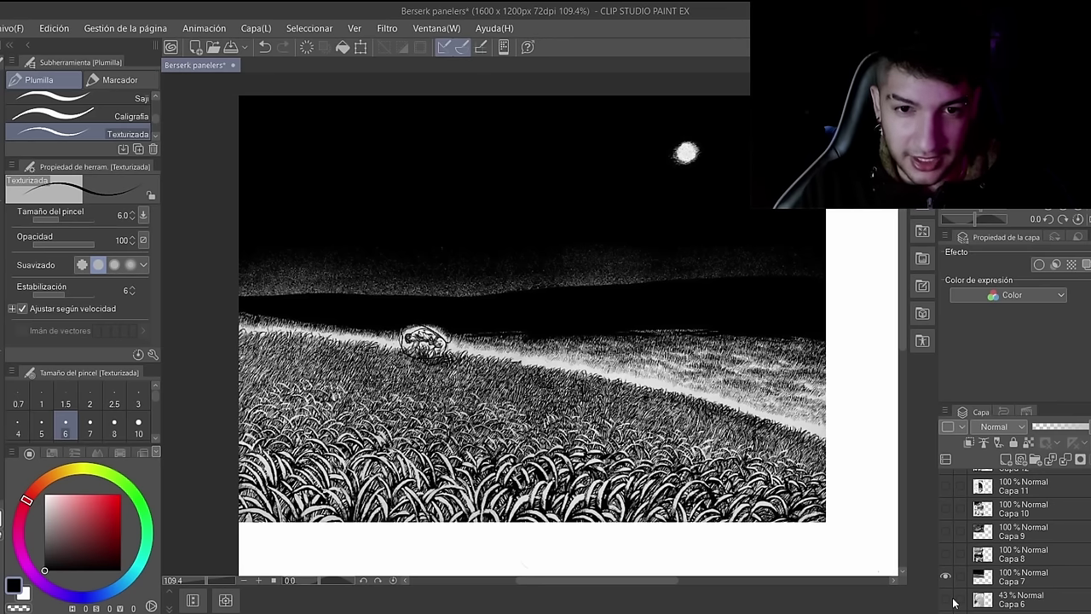
Step: With the Texturizada pen at size 7, sketch a tall curved outline on the blank canvas beside the snarling face of Capa 8
{"action": "left_click_drag", "start_coordinate": [568, 583], "coordinate": [586, 583]}
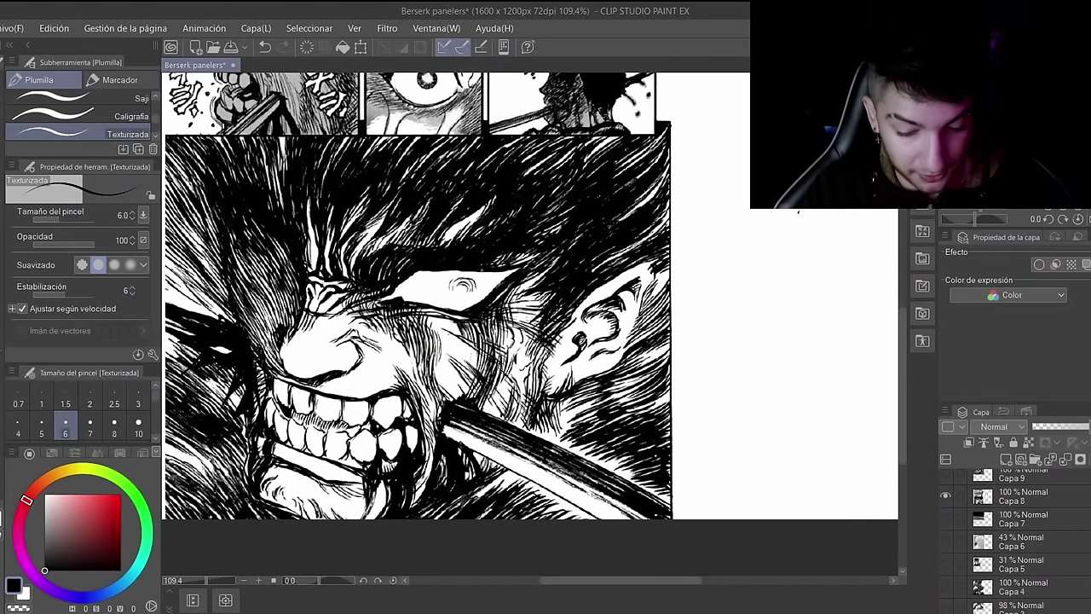
{"action": "scroll", "coordinate": [428, 451], "scroll_direction": "down", "scroll_amount": 1}
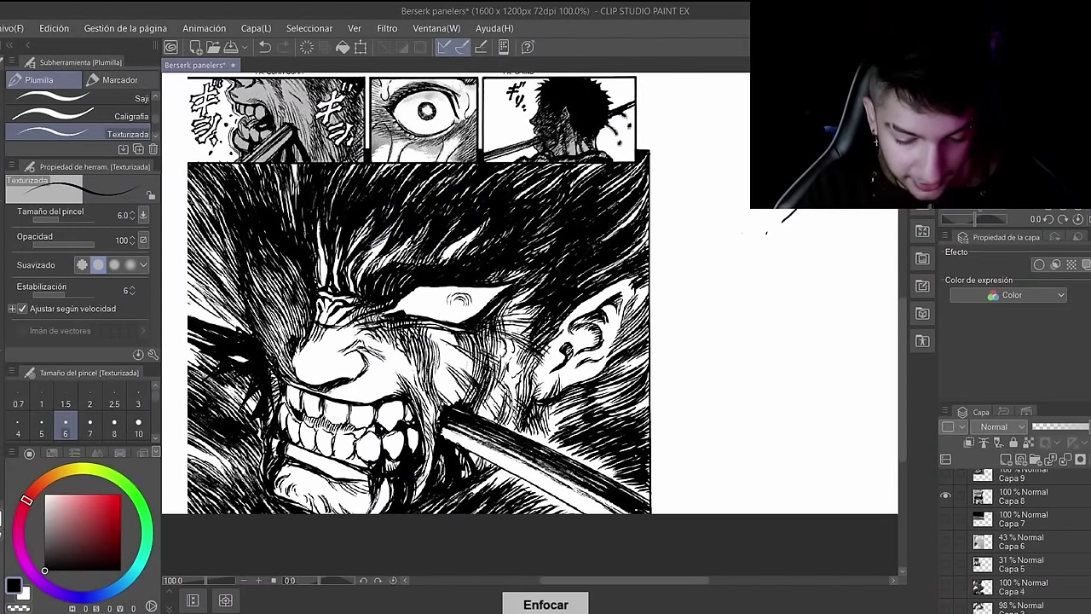
{"action": "key", "text": "ctrl+minus"}
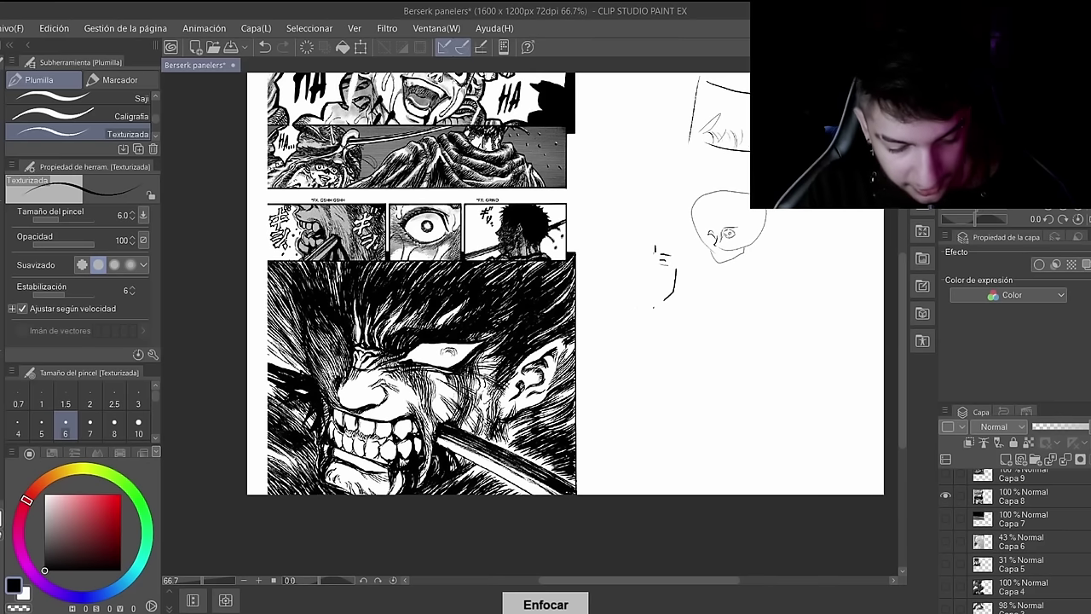
{"action": "left_click", "coordinate": [17, 424]}
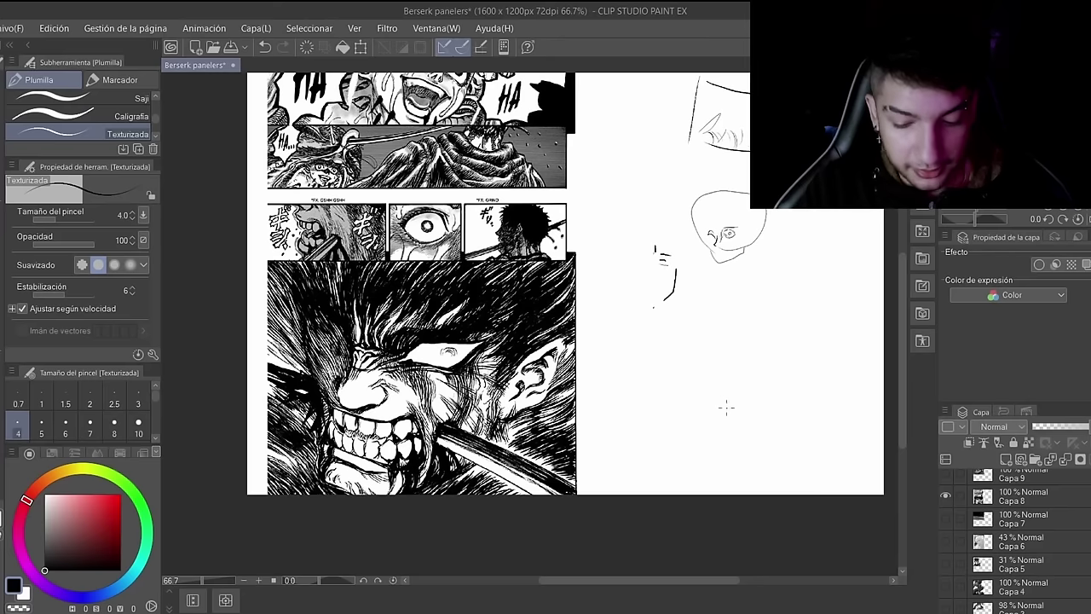
{"action": "mouse_move", "coordinate": [729, 397]}
{"action": "left_mouse_down"}
{"action": "mouse_move", "coordinate": [755, 397]}
{"action": "mouse_move", "coordinate": [752, 433]}
{"action": "mouse_move", "coordinate": [729, 433]}
{"action": "left_mouse_up"}
{"action": "key", "text": "ctrl+z"}
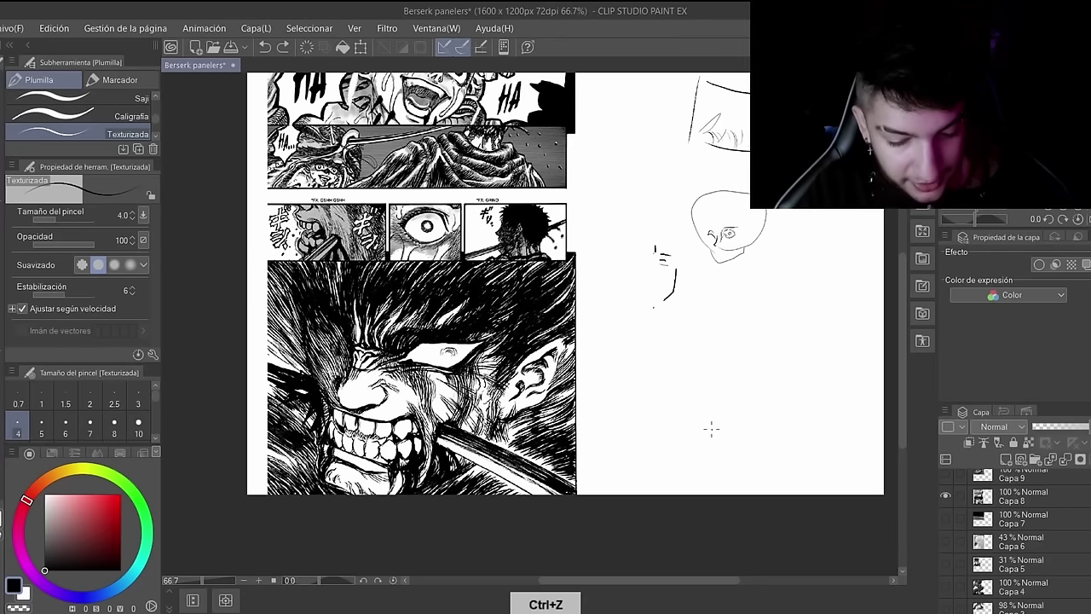
{"action": "left_click", "coordinate": [90, 426]}
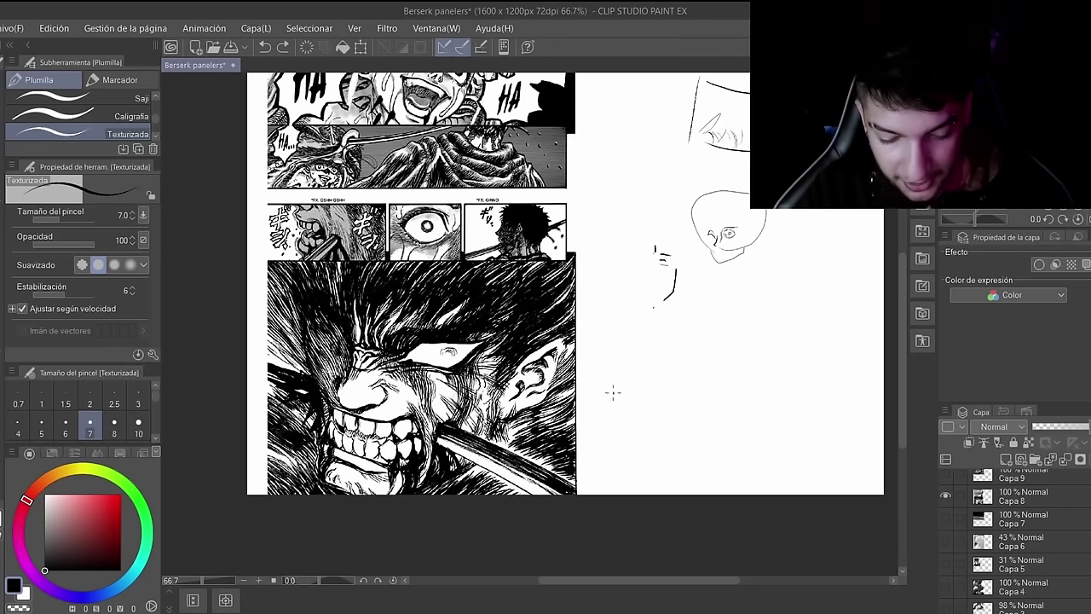
{"action": "left_click_drag", "start_coordinate": [645, 424], "coordinate": [678, 344]}
{"action": "left_click_drag", "start_coordinate": [678, 344], "coordinate": [675, 463]}
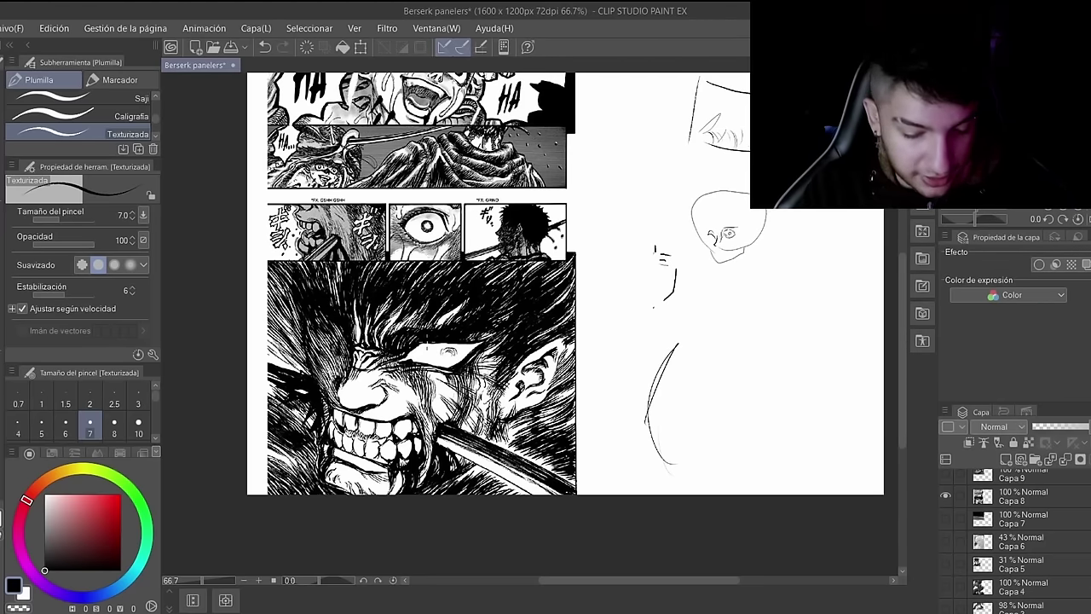
Step: Draw thick branching strokes with the pen at size 17 in the blank space between the snarling face and the curved outline
{"action": "key", "text": "ctrl+plus"}
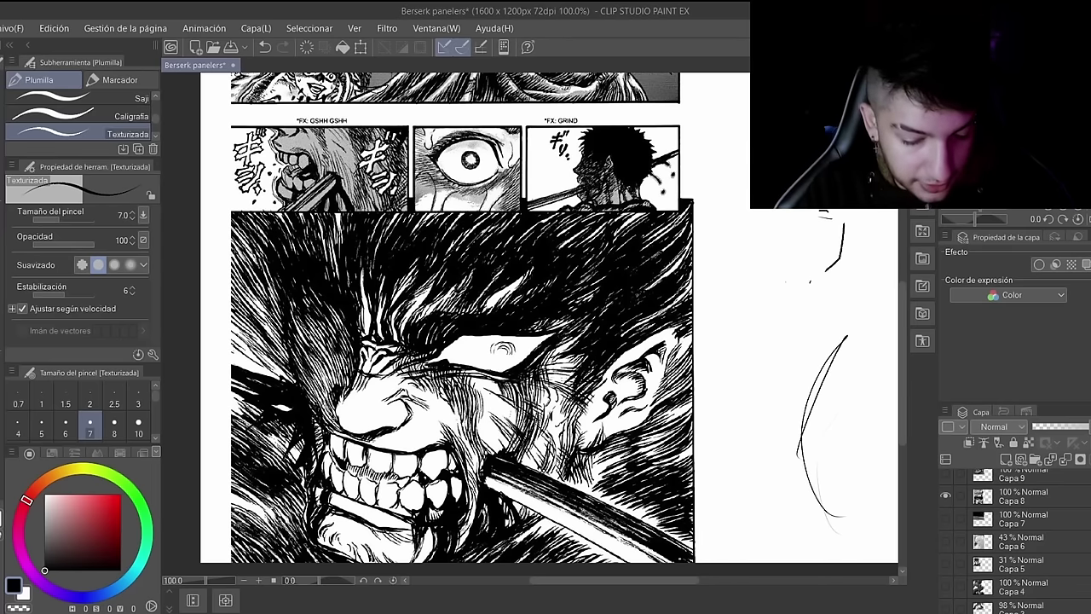
{"action": "mouse_move", "coordinate": [587, 585]}
{"action": "left_mouse_down"}
{"action": "mouse_move", "coordinate": [596, 585]}
{"action": "mouse_move", "coordinate": [580, 592]}
{"action": "left_mouse_up"}
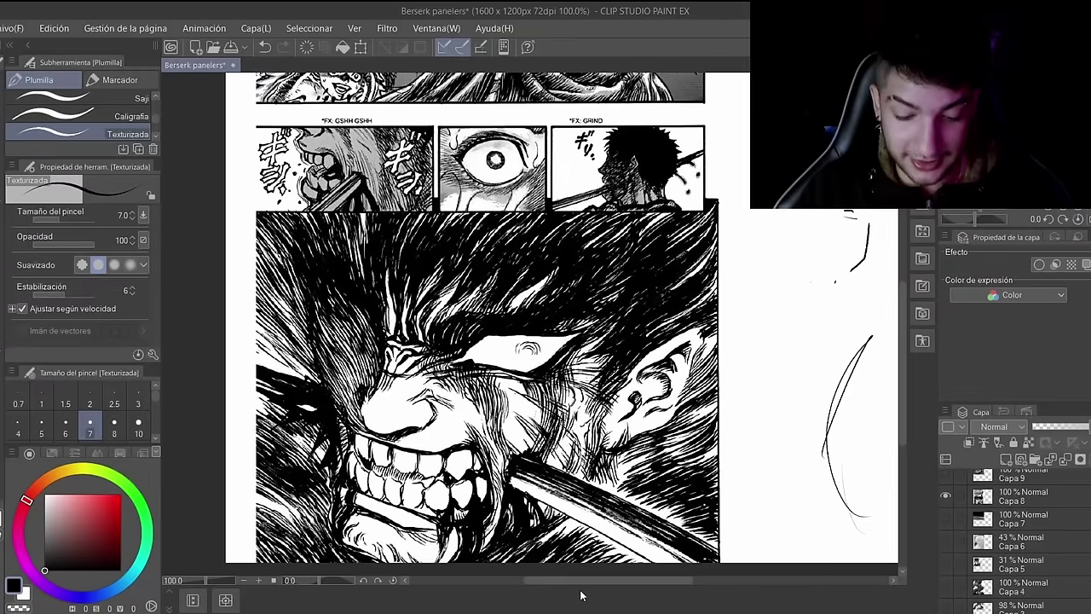
{"action": "left_click_drag", "start_coordinate": [572, 585], "coordinate": [577, 588]}
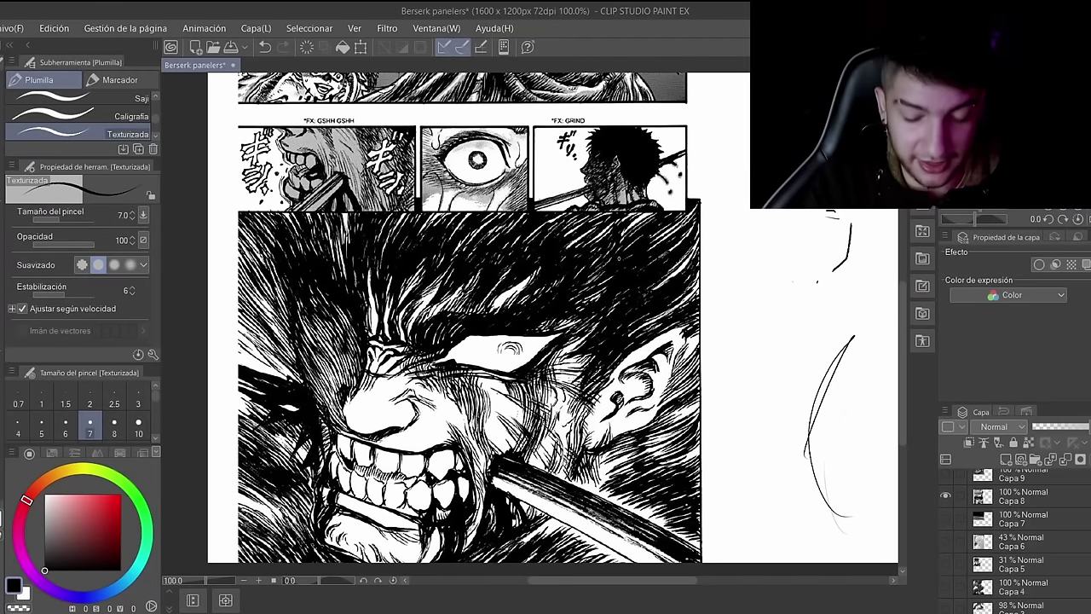
{"action": "left_click_drag", "start_coordinate": [591, 583], "coordinate": [626, 585]}
{"action": "scroll", "coordinate": [159, 434], "scroll_direction": "down", "scroll_amount": 1}
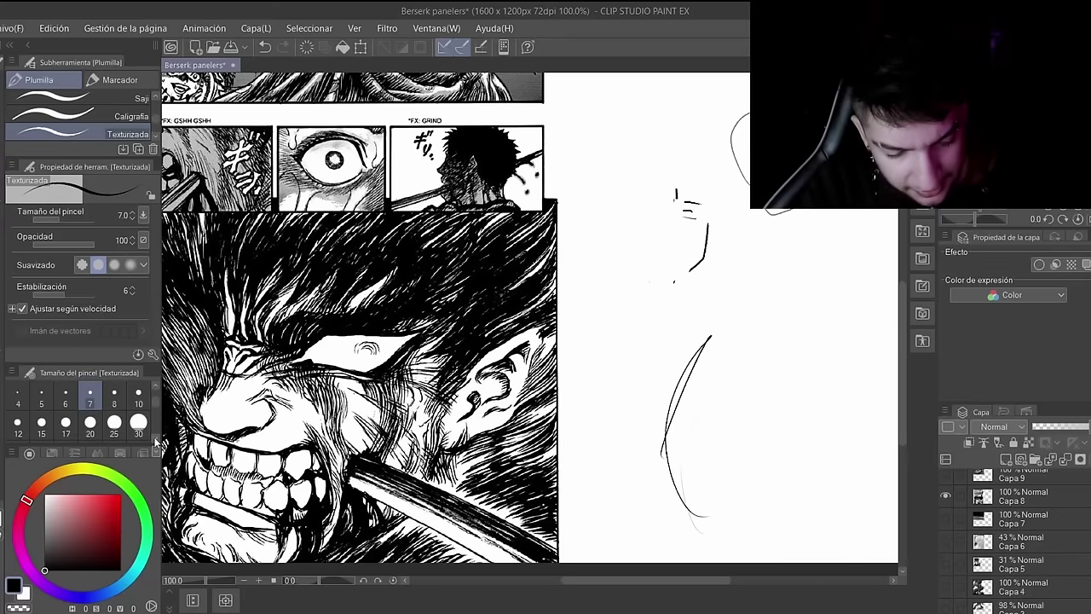
{"action": "left_click", "coordinate": [68, 423]}
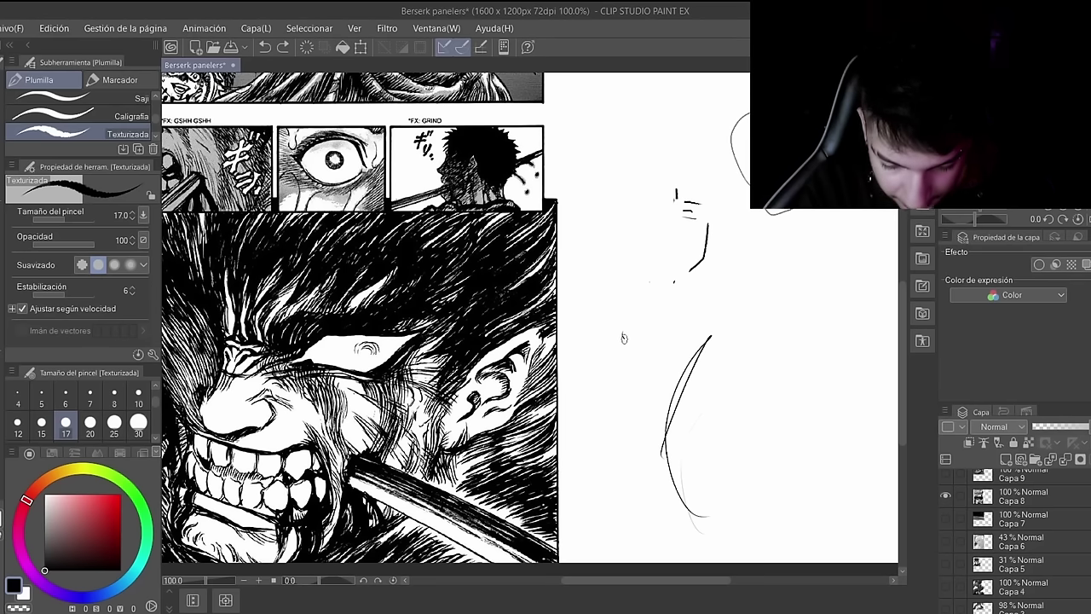
{"action": "left_click_drag", "start_coordinate": [627, 343], "coordinate": [624, 390]}
{"action": "key", "text": "ctrl+z"}
{"action": "left_click_drag", "start_coordinate": [635, 356], "coordinate": [650, 327]}
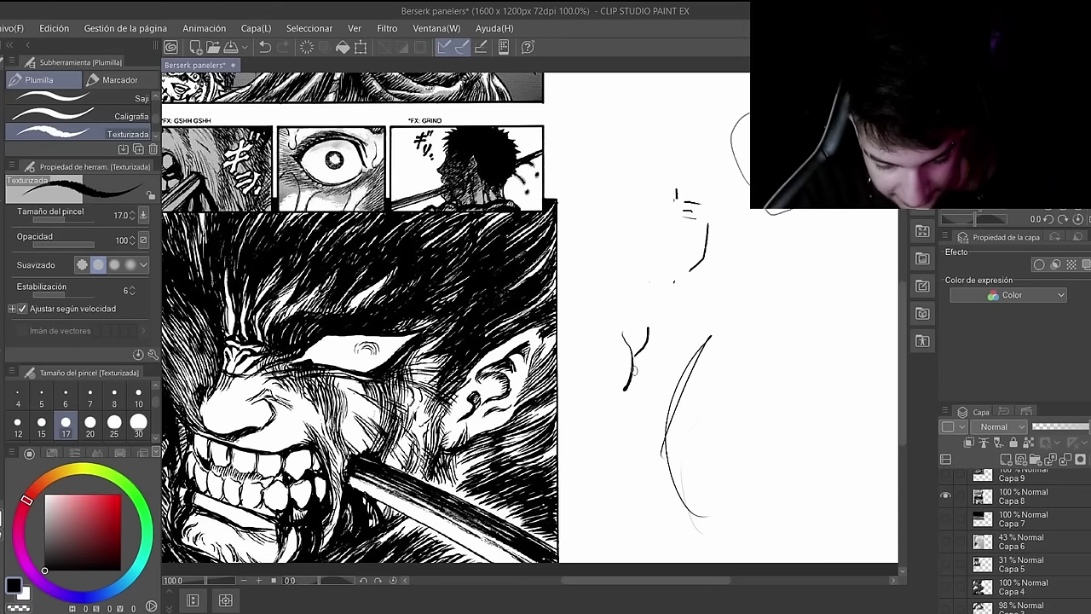
{"action": "left_click_drag", "start_coordinate": [640, 342], "coordinate": [645, 397]}
{"action": "mouse_move", "coordinate": [635, 358]}
{"action": "left_mouse_down"}
{"action": "mouse_move", "coordinate": [641, 399]}
{"action": "mouse_move", "coordinate": [651, 350]}
{"action": "mouse_move", "coordinate": [639, 373]}
{"action": "left_mouse_up"}
Step: Set the pen size to 5 and add thin curved strokes at the upper end of the tall outline
{"action": "left_click", "coordinate": [41, 400]}
{"action": "mouse_move", "coordinate": [686, 287]}
{"action": "left_mouse_down"}
{"action": "mouse_move", "coordinate": [692, 328]}
{"action": "mouse_move", "coordinate": [709, 344]}
{"action": "left_mouse_up"}
{"action": "left_click_drag", "start_coordinate": [692, 292], "coordinate": [717, 384]}
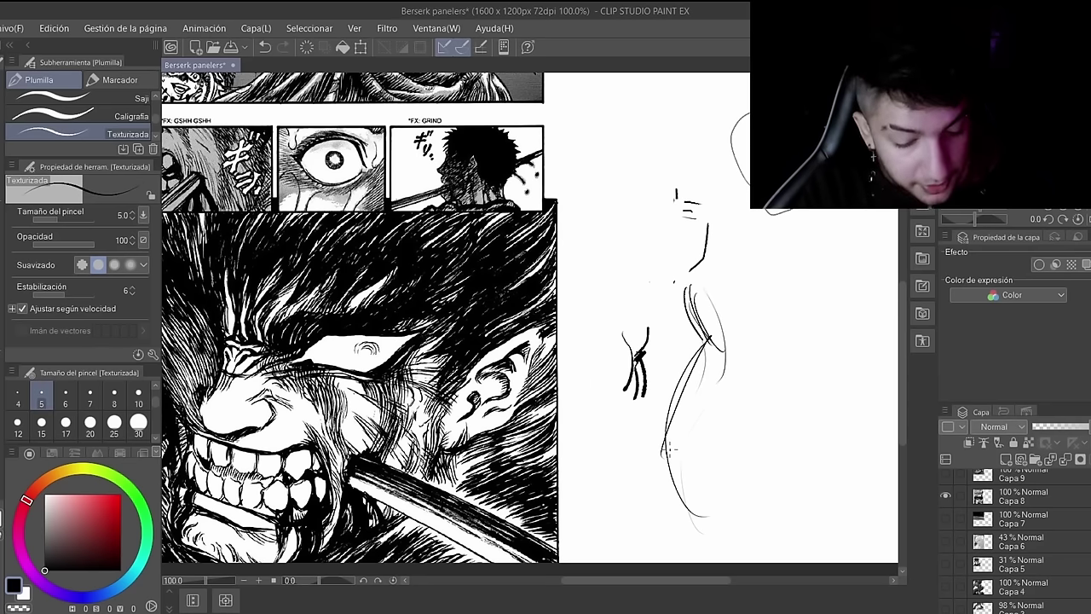
Step: Examine the eye, hair and hatching of the snarling face in Capa 8 up close and in the context of the page
{"action": "scroll", "coordinate": [669, 448], "scroll_direction": "down", "scroll_amount": 1}
{"action": "left_click_drag", "start_coordinate": [569, 581], "coordinate": [554, 583]}
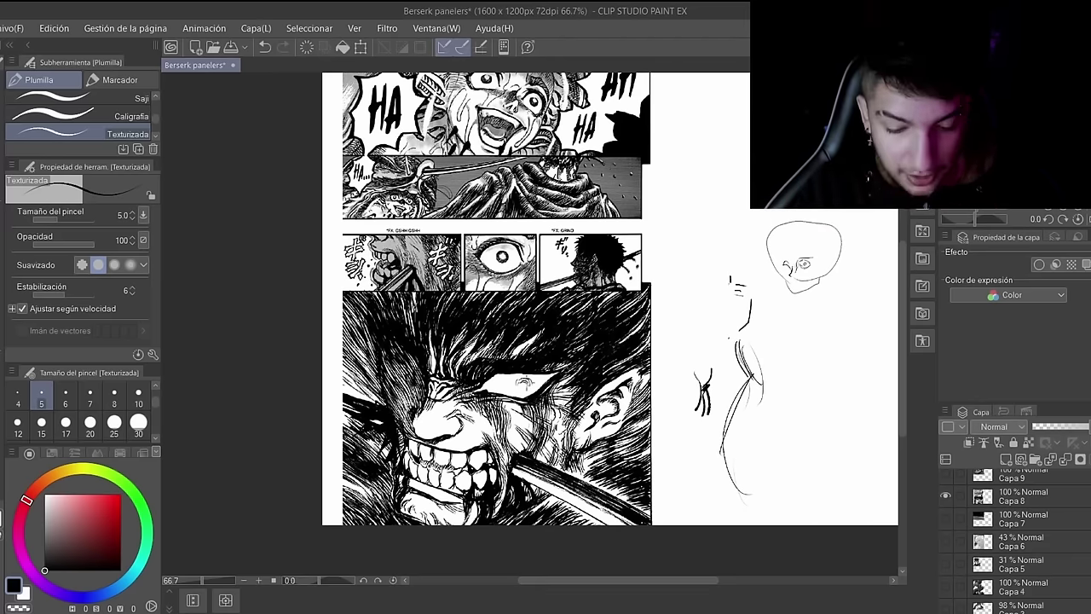
{"action": "scroll", "coordinate": [523, 380], "scroll_direction": "up", "scroll_amount": 4}
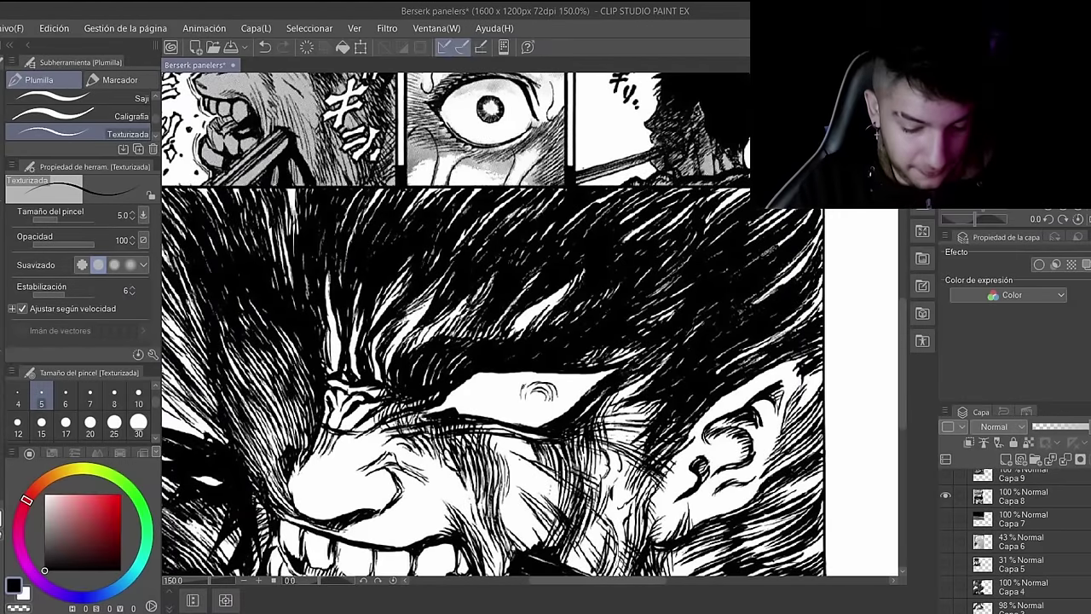
{"action": "left_click_drag", "start_coordinate": [611, 581], "coordinate": [639, 583]}
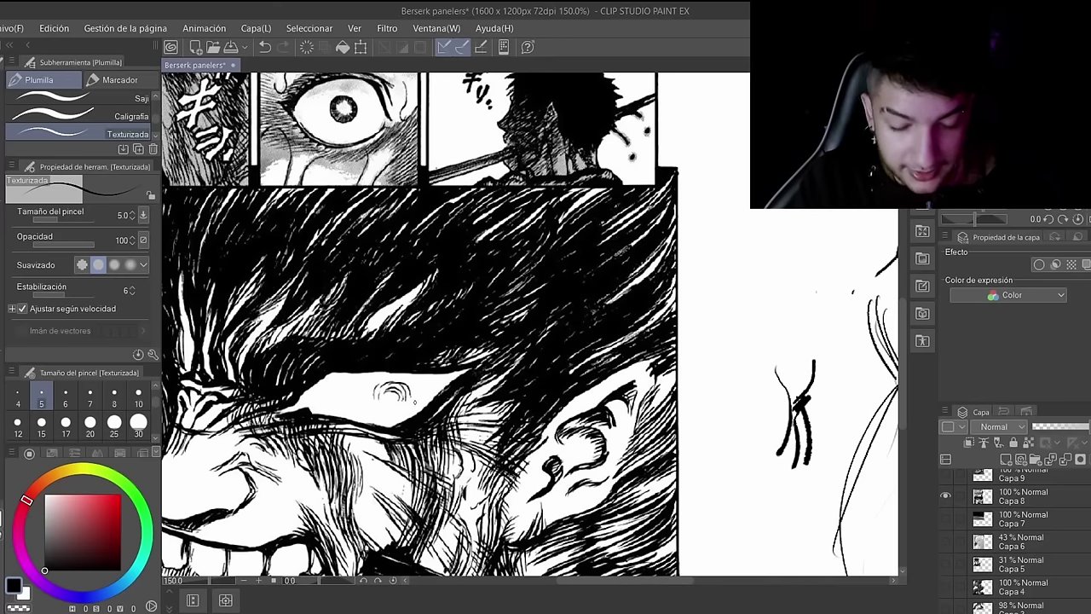
{"action": "mouse_move", "coordinate": [726, 281]}
{"action": "left_mouse_down"}
{"action": "mouse_move", "coordinate": [743, 247]}
{"action": "mouse_move", "coordinate": [739, 285]}
{"action": "mouse_move", "coordinate": [756, 248]}
{"action": "mouse_move", "coordinate": [783, 271]}
{"action": "left_mouse_up"}
{"action": "scroll", "coordinate": [689, 256], "scroll_direction": "down", "scroll_amount": 4}
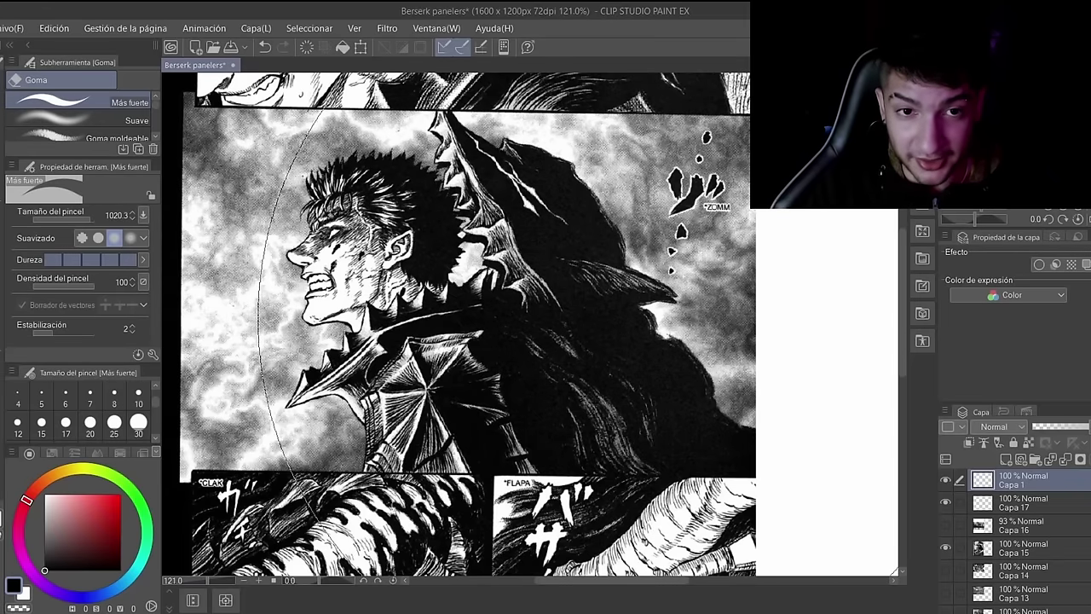
Step: Over the Capa 15 profile, draw size 5 pen lines leading outward from the face and chin and a short stroke in the page margin
{"action": "left_click", "coordinate": [63, 217]}
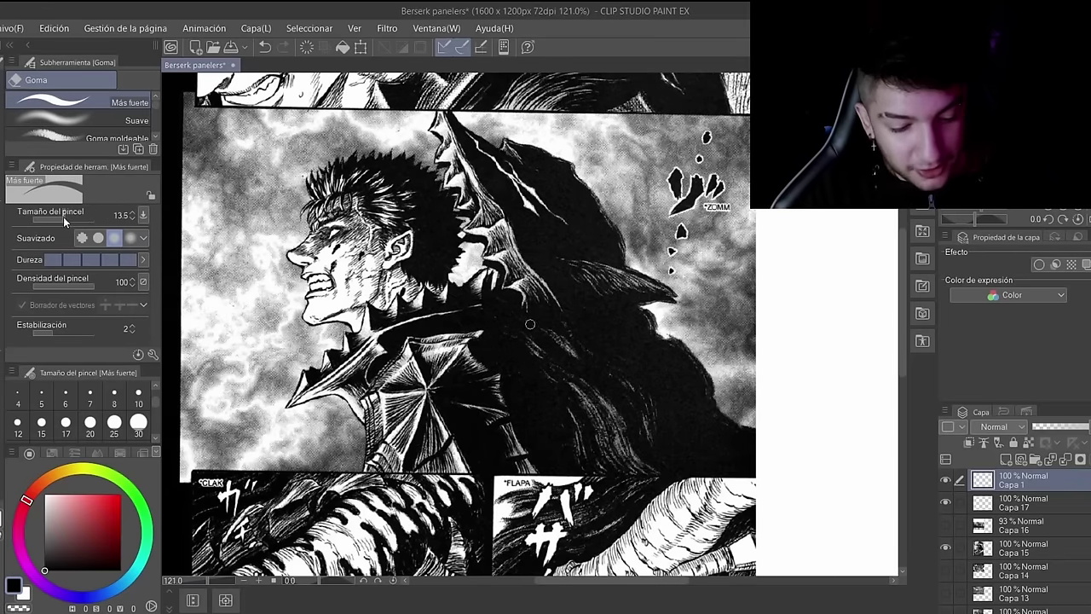
{"action": "left_click_drag", "start_coordinate": [548, 584], "coordinate": [557, 592]}
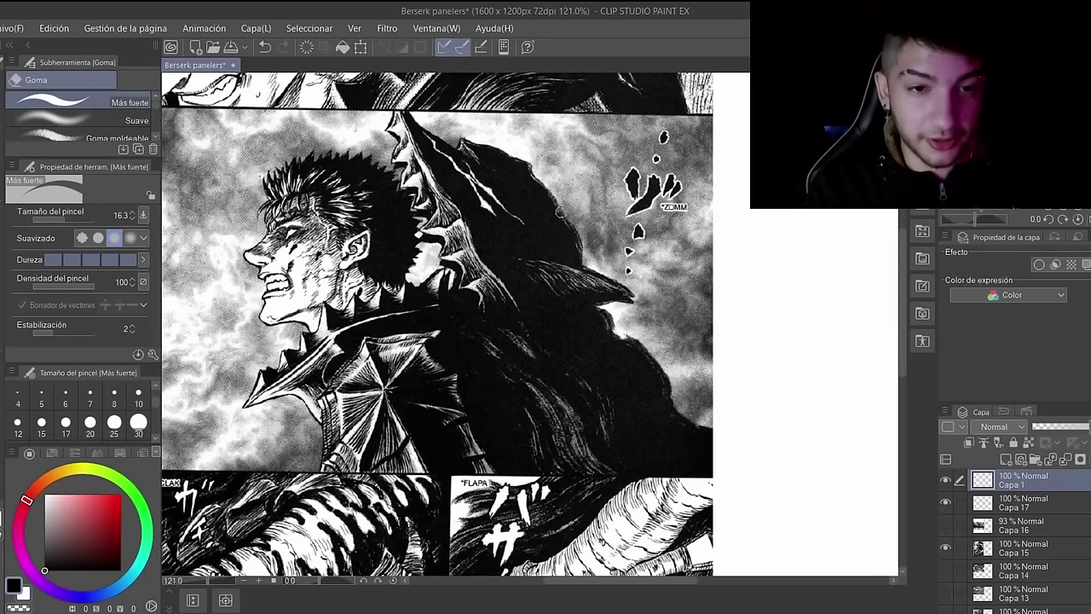
{"action": "scroll", "coordinate": [560, 211], "scroll_direction": "left", "scroll_amount": 2}
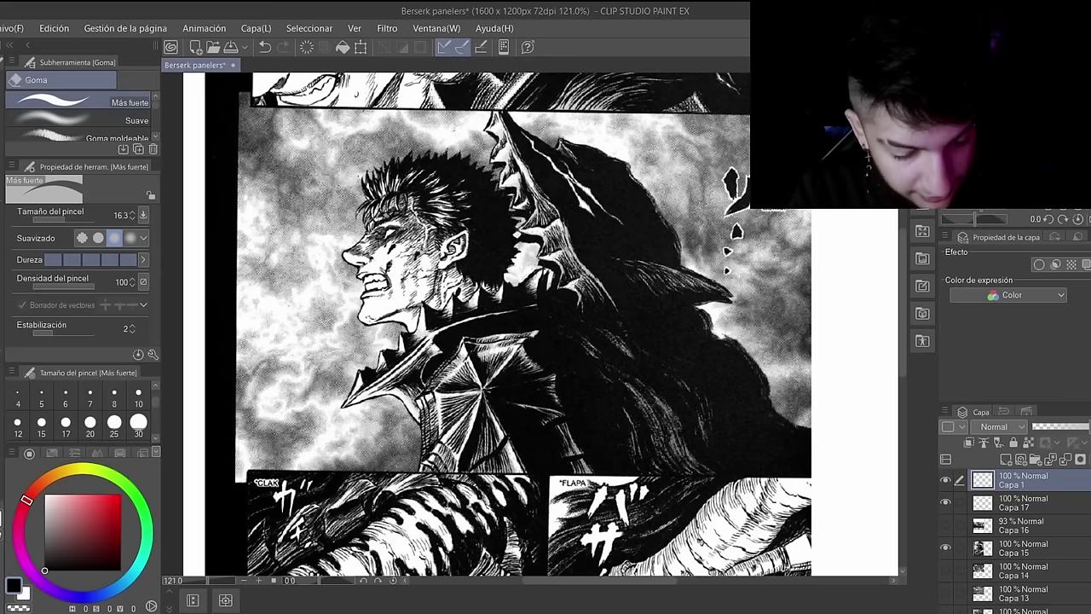
{"action": "key", "text": "p"}
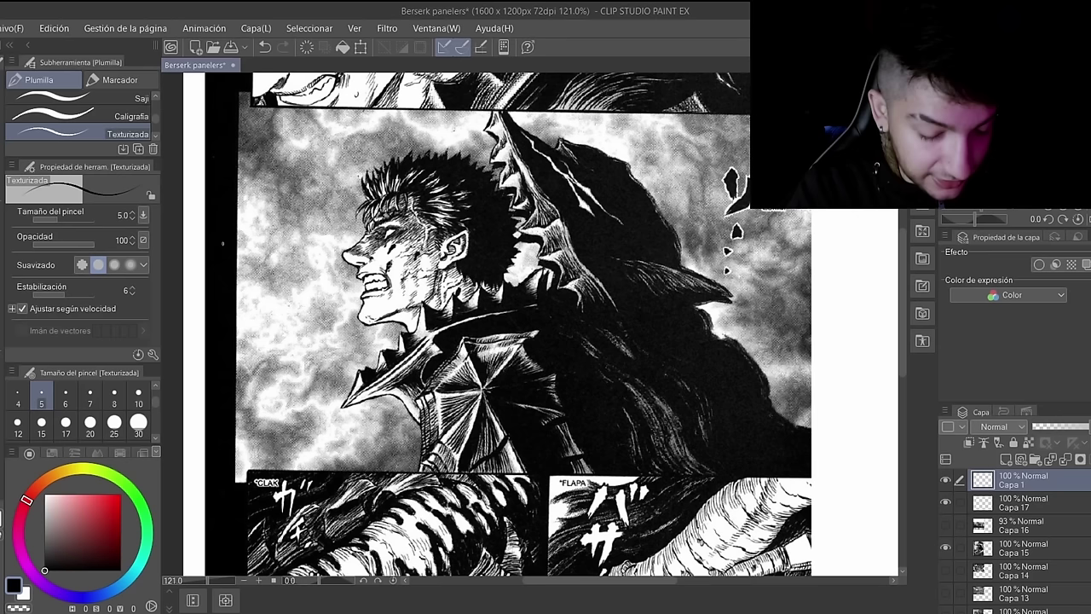
{"action": "left_click_drag", "start_coordinate": [353, 256], "coordinate": [236, 308]}
{"action": "left_click_drag", "start_coordinate": [380, 330], "coordinate": [295, 383]}
{"action": "mouse_move", "coordinate": [208, 331]}
{"action": "left_mouse_down"}
{"action": "mouse_move", "coordinate": [194, 367]}
{"action": "mouse_move", "coordinate": [207, 377]}
{"action": "left_mouse_up"}
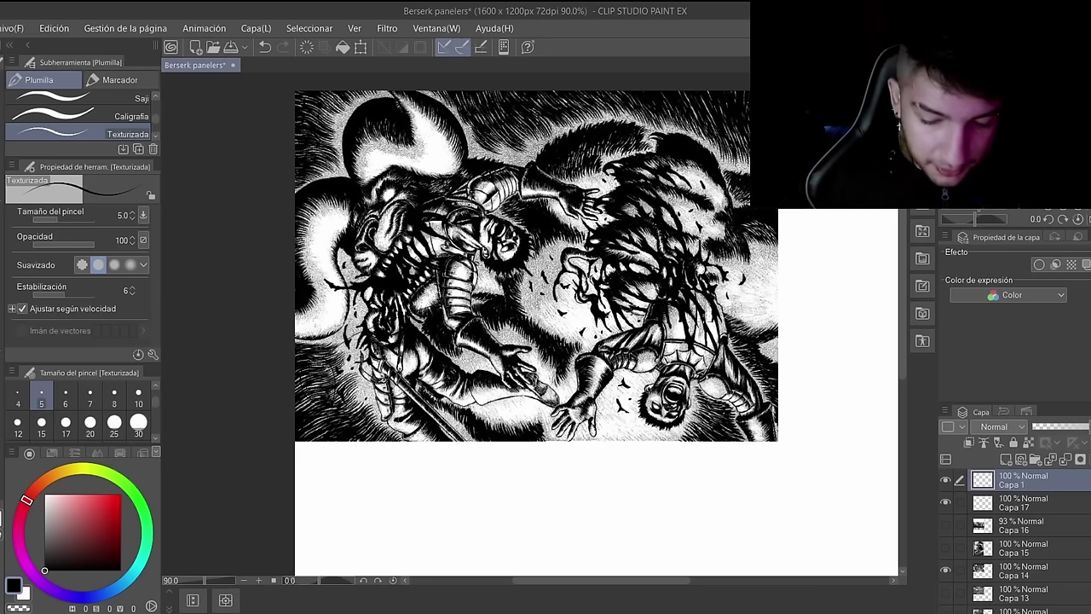
Step: Examine the contrast, armour and dark splatter around the falling figures in Capa 14, closely and from a distance
{"action": "scroll", "coordinate": [687, 279], "scroll_direction": "up", "scroll_amount": 1}
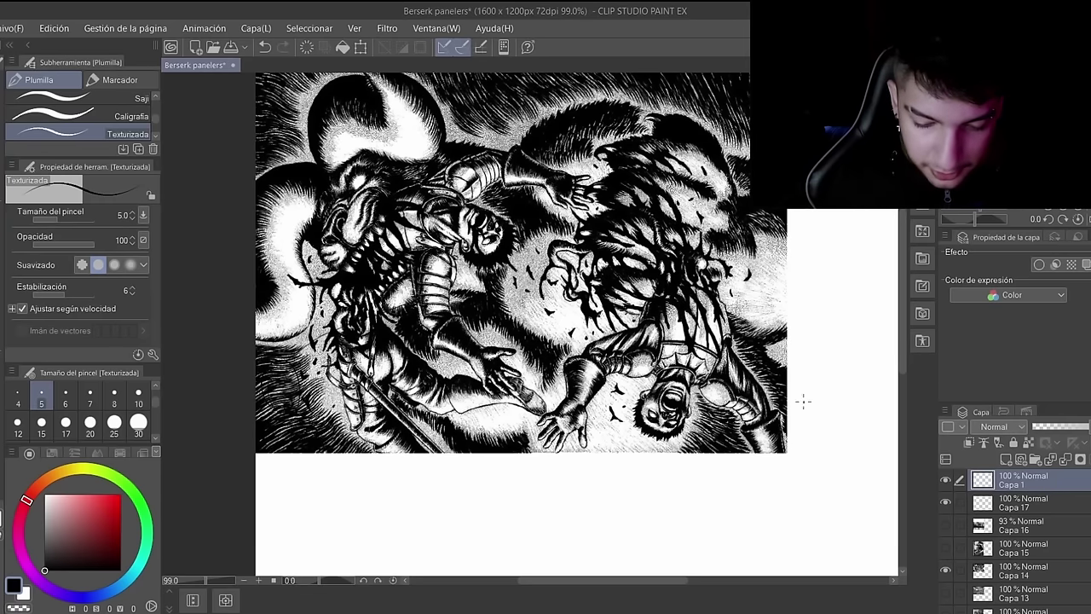
{"action": "scroll", "coordinate": [512, 297], "scroll_direction": "up", "scroll_amount": 4}
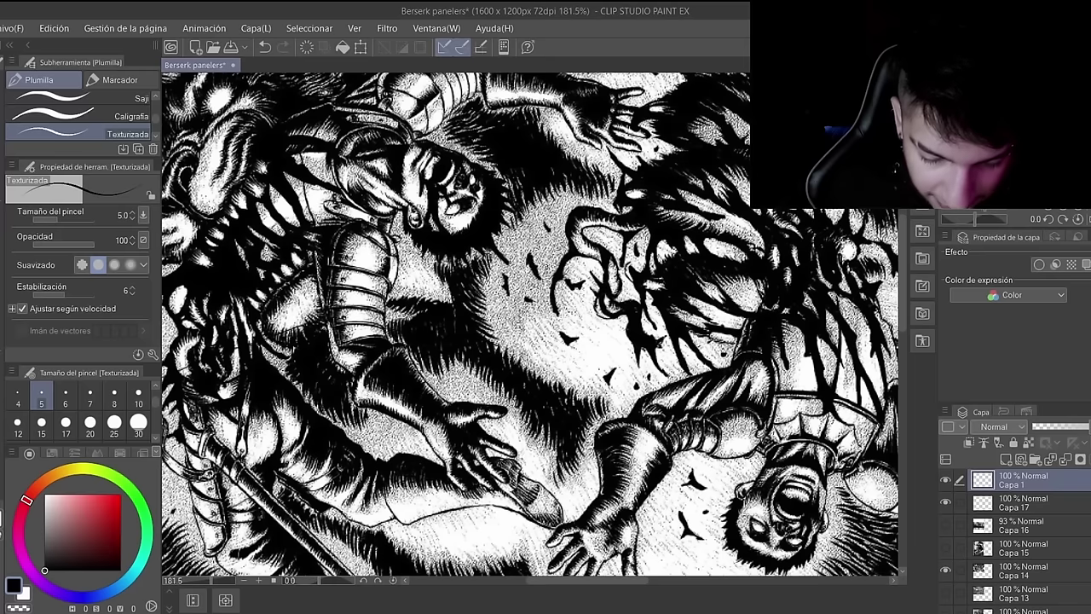
{"action": "scroll", "coordinate": [528, 324], "scroll_direction": "down", "scroll_amount": 3}
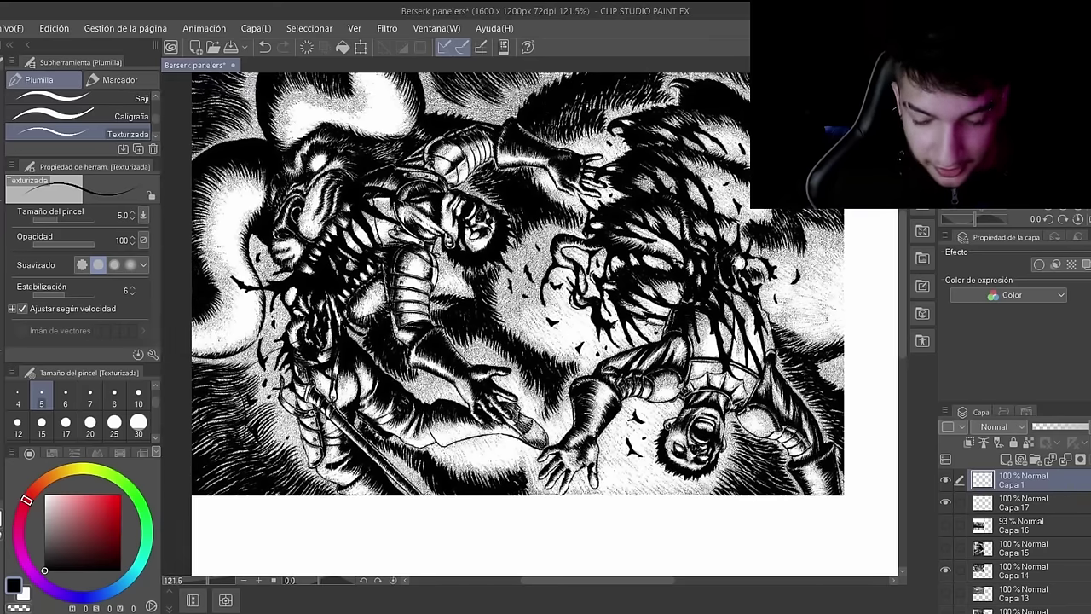
{"action": "scroll", "coordinate": [825, 319], "scroll_direction": "up", "scroll_amount": 3}
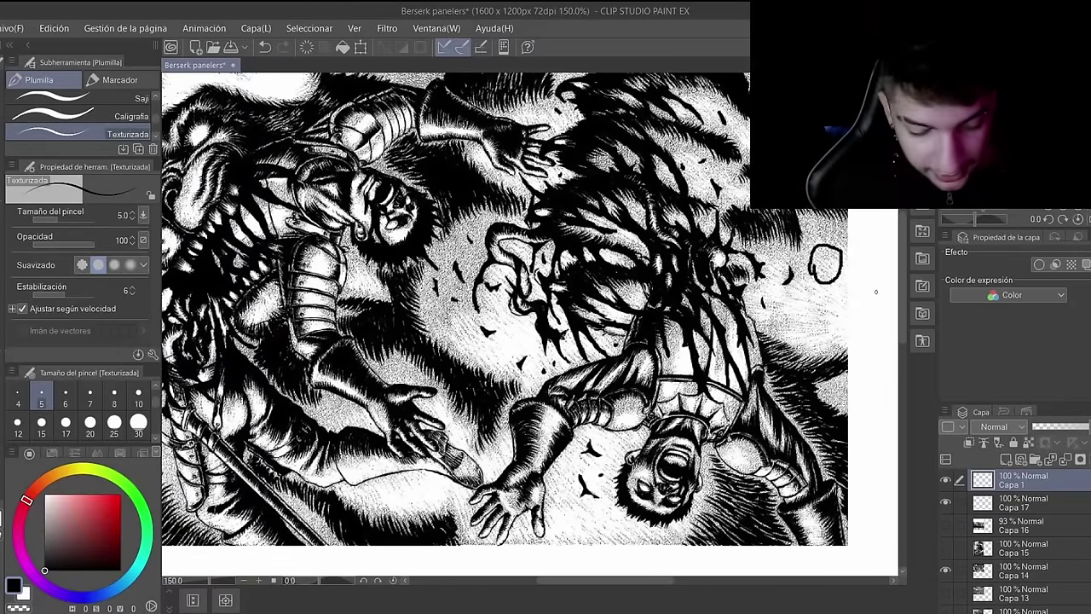
{"action": "key", "text": "ctrl+z"}
{"action": "scroll", "coordinate": [730, 342], "scroll_direction": "down", "scroll_amount": 2}
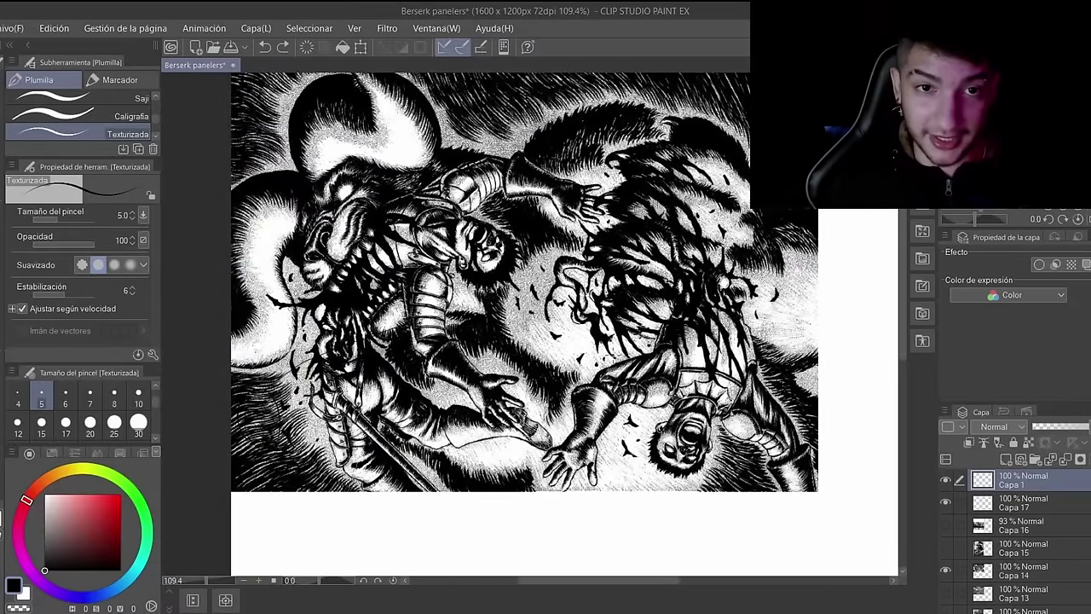
Step: Review the cloudy landscape of Capa 13 and mark a pen stroke across the bent, kneeling figure
{"action": "scroll", "coordinate": [242, 215], "scroll_direction": "up", "scroll_amount": 4}
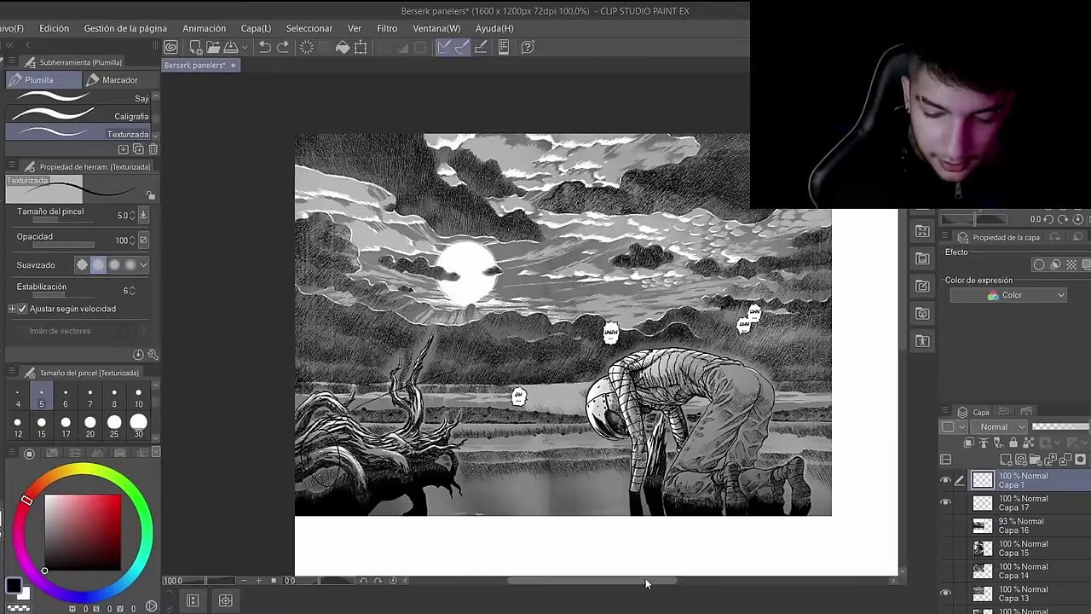
{"action": "left_click_drag", "start_coordinate": [645, 581], "coordinate": [651, 581]}
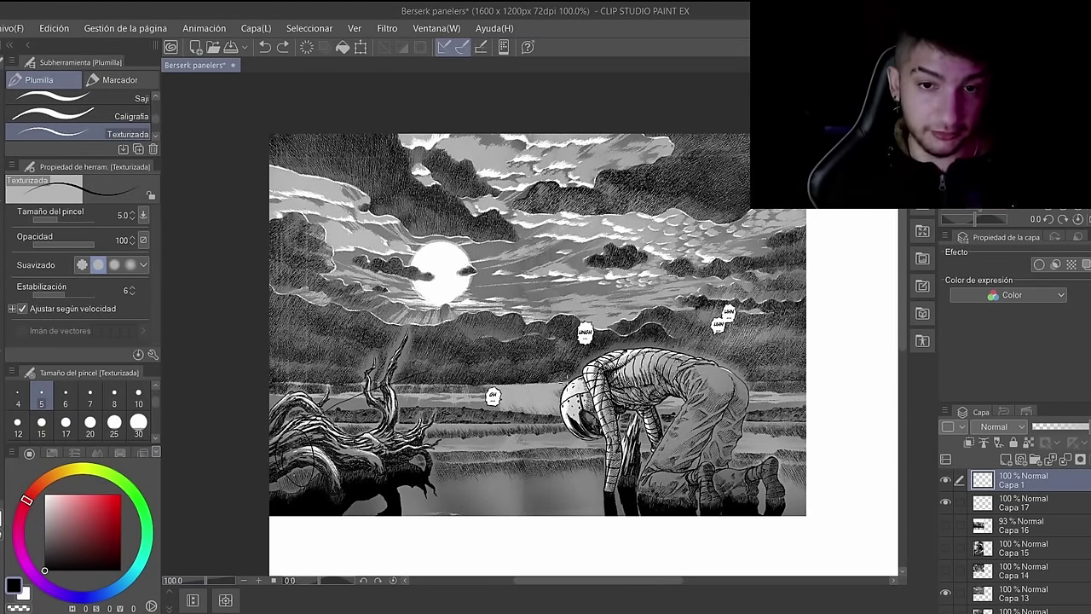
{"action": "scroll", "coordinate": [565, 383], "scroll_direction": "up", "scroll_amount": 2}
{"action": "scroll", "coordinate": [590, 420], "scroll_direction": "down", "scroll_amount": 2}
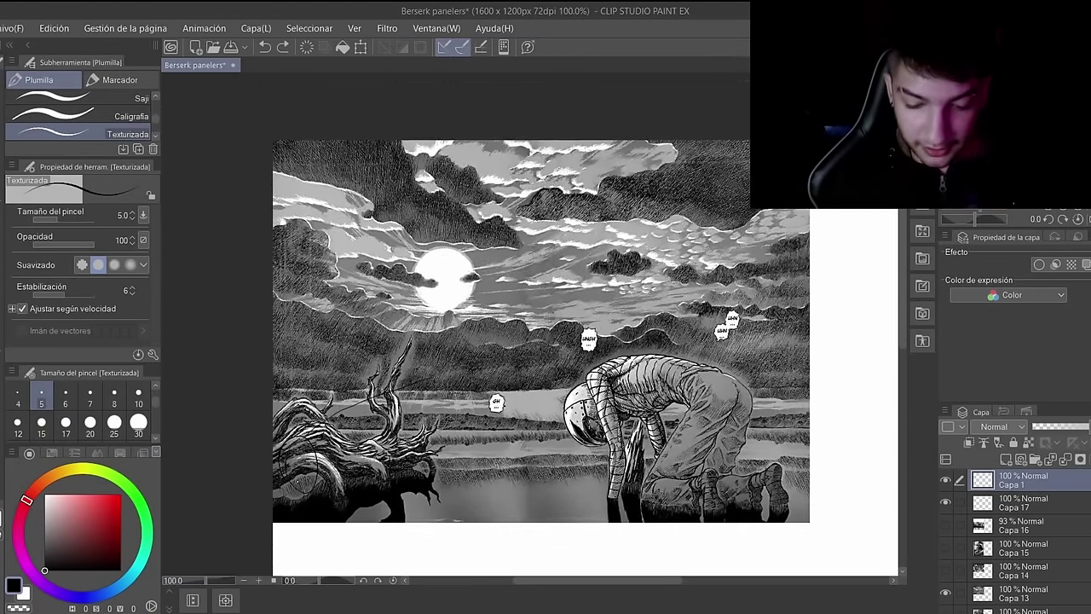
{"action": "left_click_drag", "start_coordinate": [568, 385], "coordinate": [746, 375]}
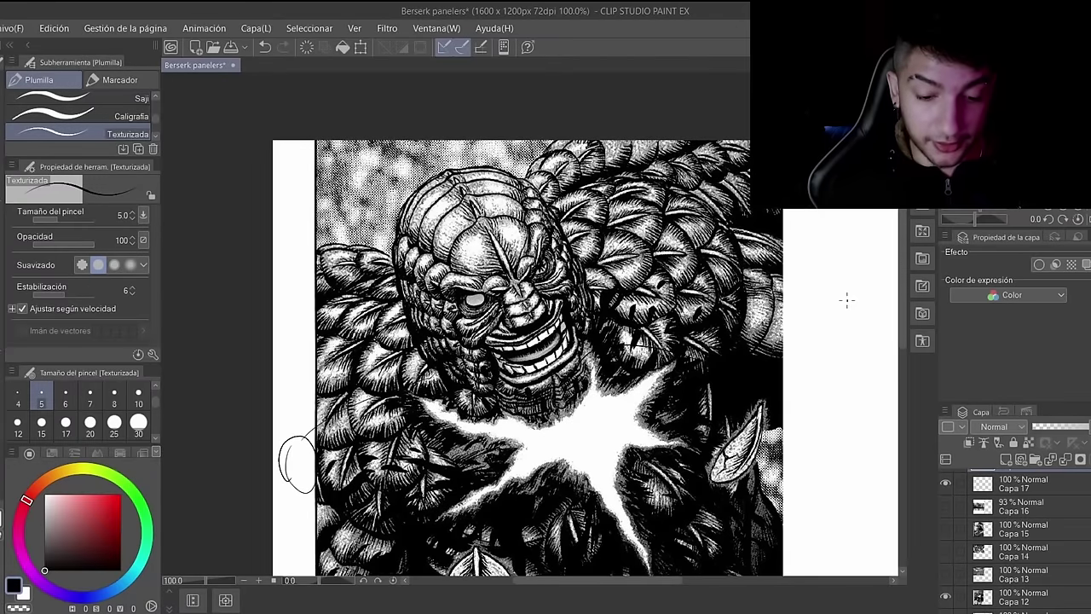
Step: Beside the scaly creature of Capa 12, draw a circle overlapped by a smaller one, thicken its lower-right edge and erase along its lower-left edge
{"action": "left_click_drag", "start_coordinate": [901, 305], "coordinate": [904, 327]}
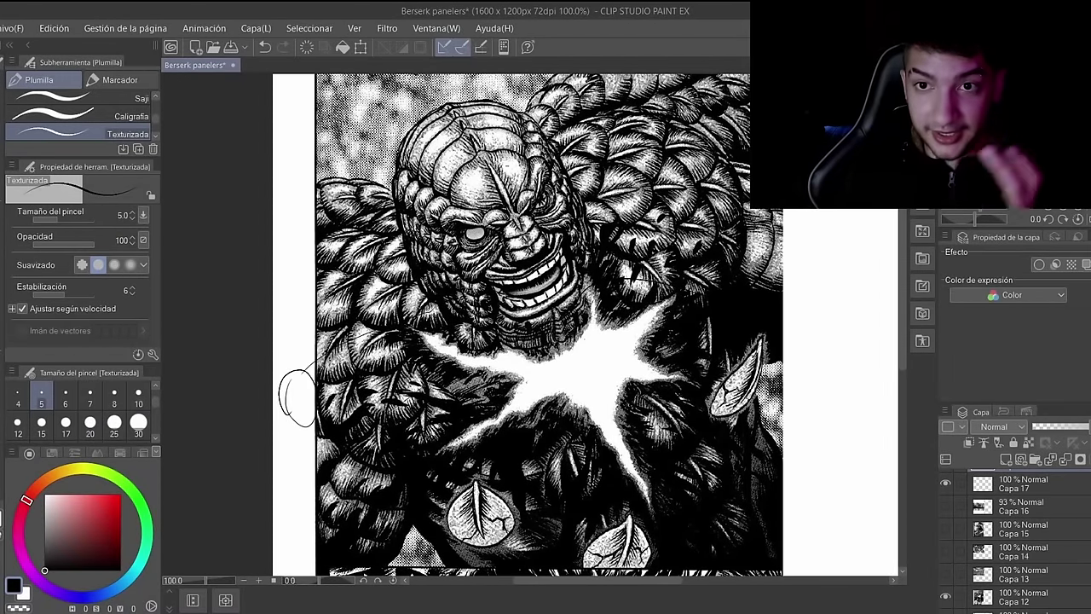
{"action": "scroll", "coordinate": [550, 198], "scroll_direction": "up", "scroll_amount": 1}
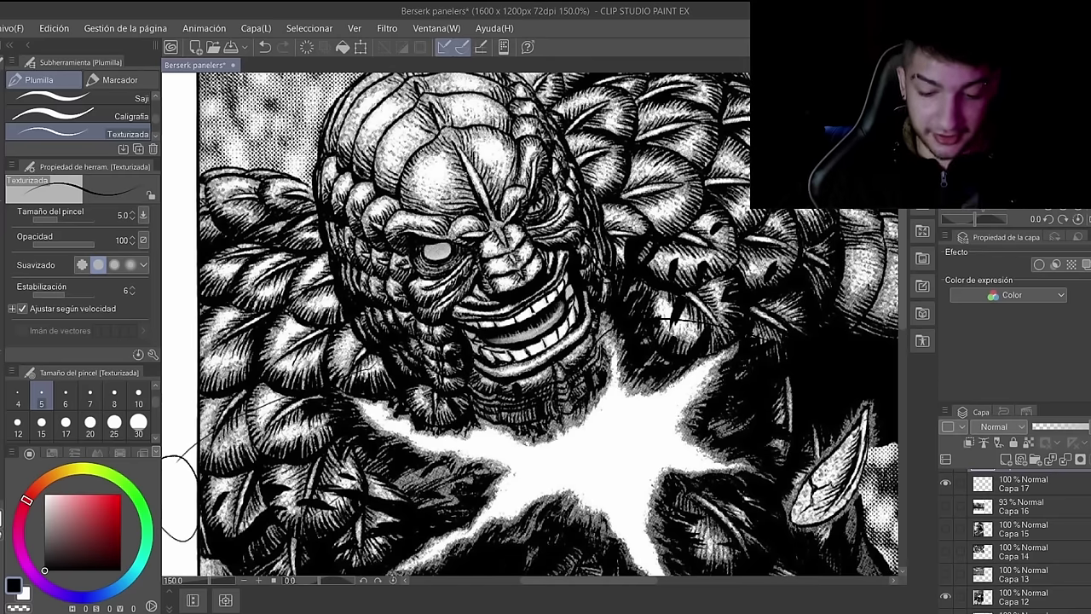
{"action": "scroll", "coordinate": [501, 178], "scroll_direction": "down", "scroll_amount": 7}
{"action": "mouse_move", "coordinate": [827, 231]}
{"action": "left_mouse_down"}
{"action": "mouse_move", "coordinate": [640, 231]}
{"action": "mouse_move", "coordinate": [655, 197]}
{"action": "mouse_move", "coordinate": [672, 234]}
{"action": "mouse_move", "coordinate": [634, 224]}
{"action": "left_mouse_up"}
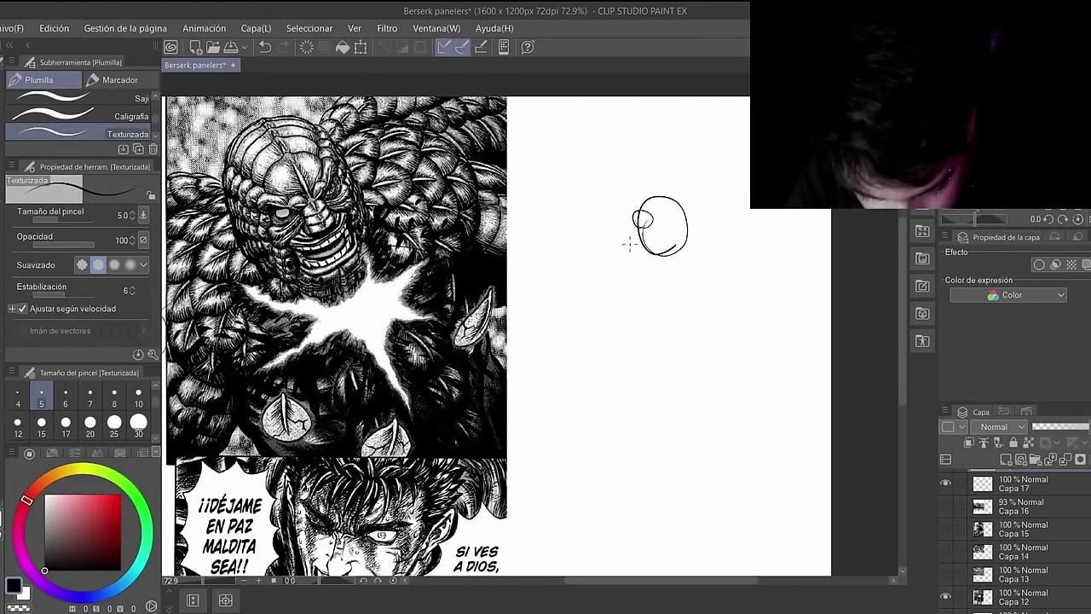
{"action": "scroll", "coordinate": [629, 245], "scroll_direction": "up", "scroll_amount": 6}
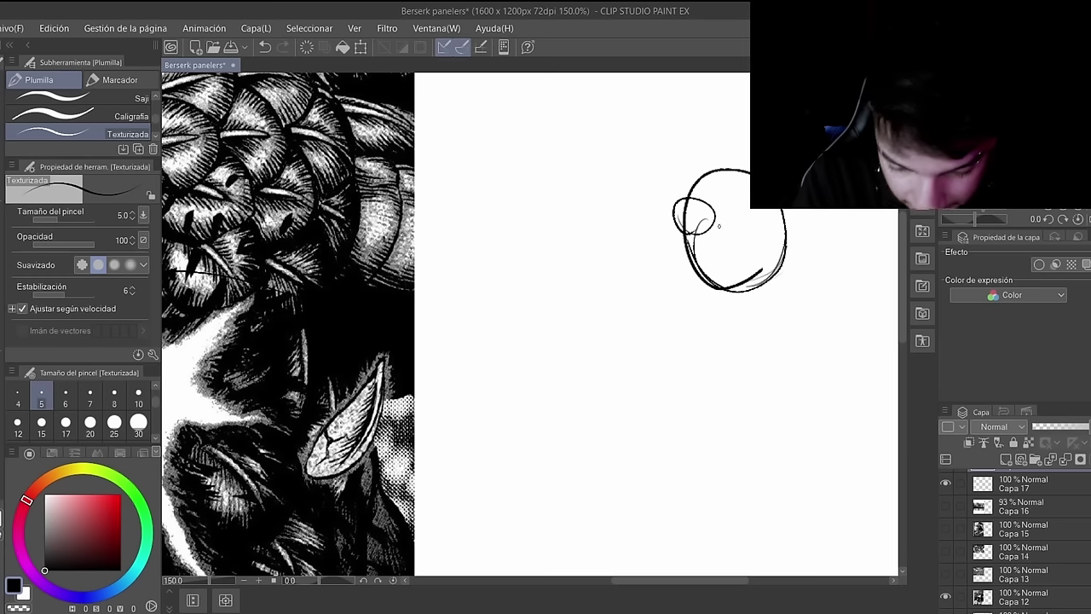
{"action": "mouse_move", "coordinate": [727, 290]}
{"action": "left_mouse_down"}
{"action": "mouse_move", "coordinate": [776, 271]}
{"action": "mouse_move", "coordinate": [785, 237]}
{"action": "left_mouse_up"}
{"action": "left_click_drag", "start_coordinate": [760, 286], "coordinate": [784, 251]}
{"action": "key", "text": "e"}
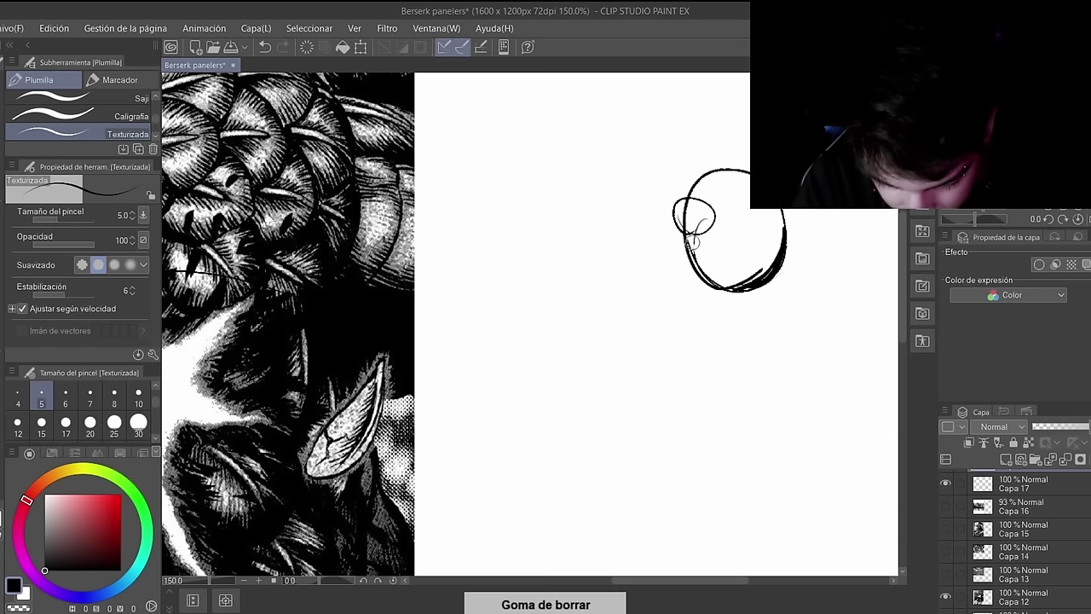
{"action": "mouse_move", "coordinate": [701, 268]}
{"action": "left_mouse_down"}
{"action": "mouse_move", "coordinate": [693, 256]}
{"action": "mouse_move", "coordinate": [710, 277]}
{"action": "left_mouse_up"}
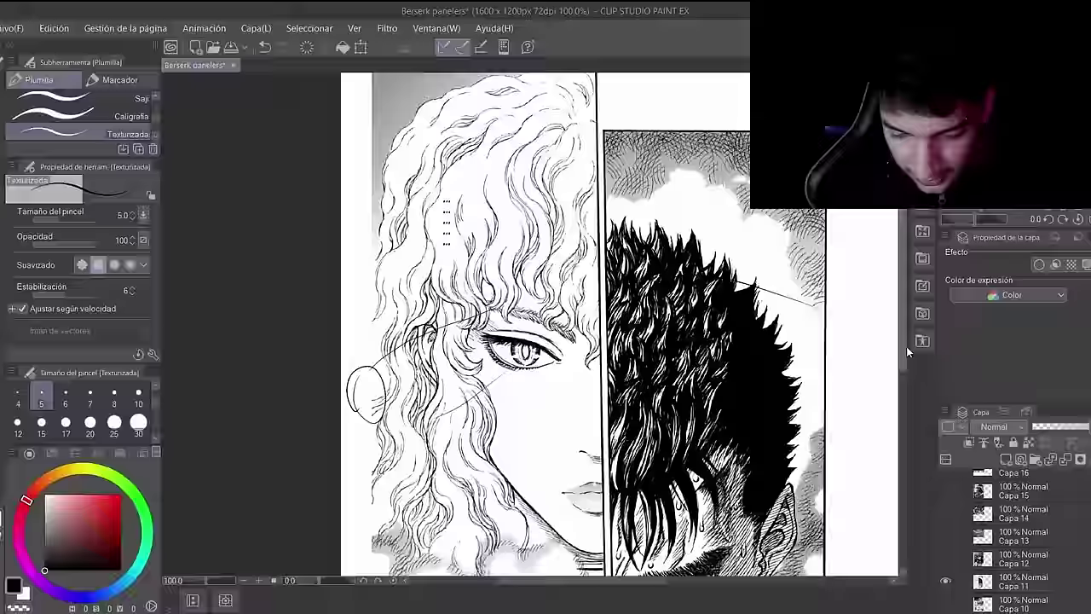
Step: Compare the light, wavy-haired face with the dark, hatched face in Capa 11, closely and from a distance
{"action": "left_click_drag", "start_coordinate": [906, 346], "coordinate": [896, 409]}
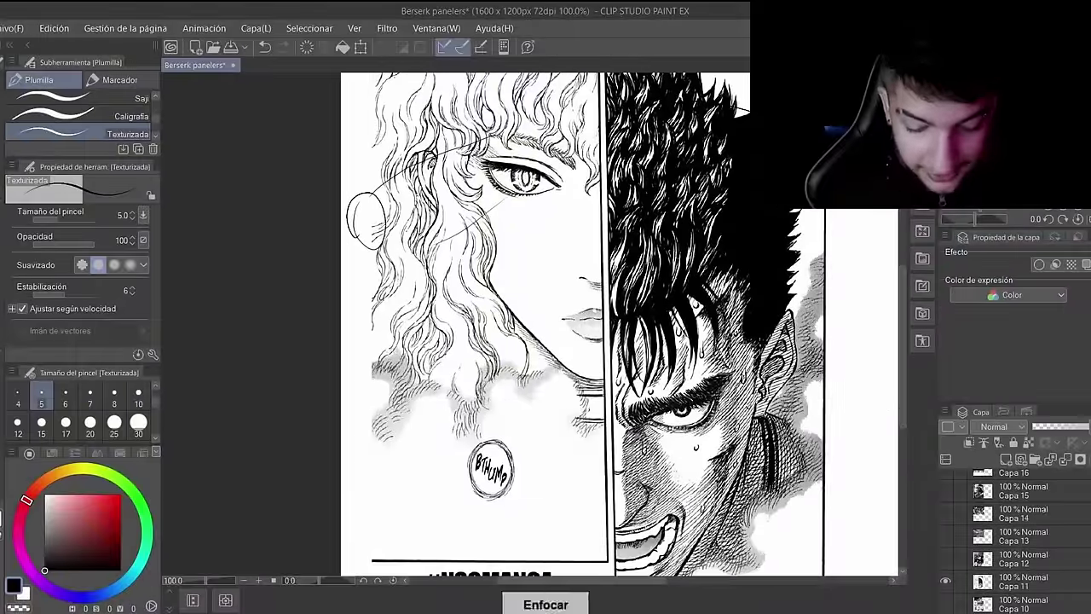
{"action": "scroll", "coordinate": [757, 347], "scroll_direction": "down", "scroll_amount": 1}
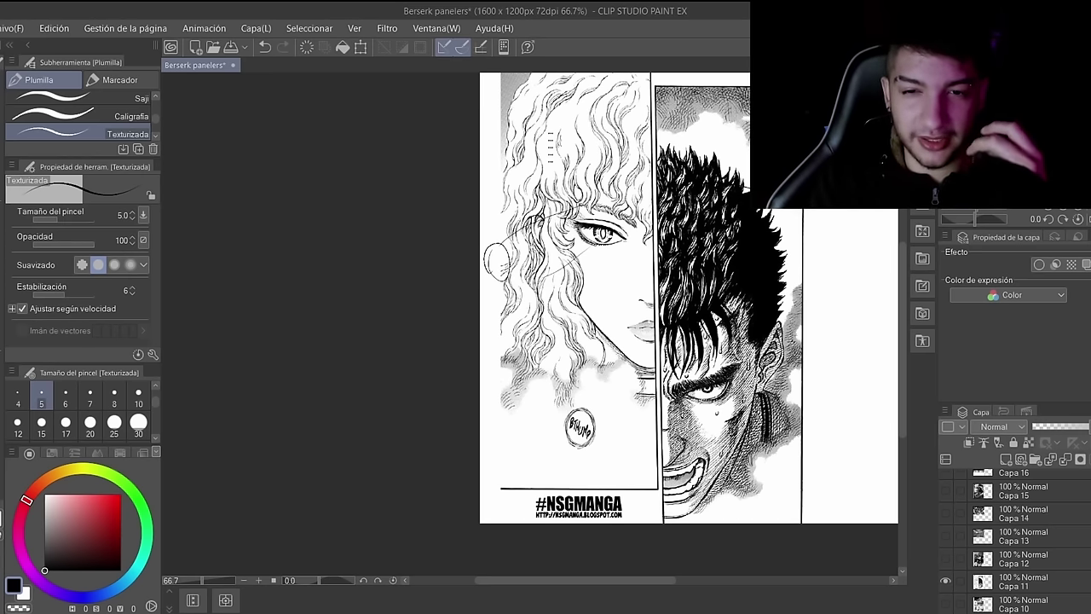
{"action": "scroll", "coordinate": [722, 443], "scroll_direction": "up", "scroll_amount": 5}
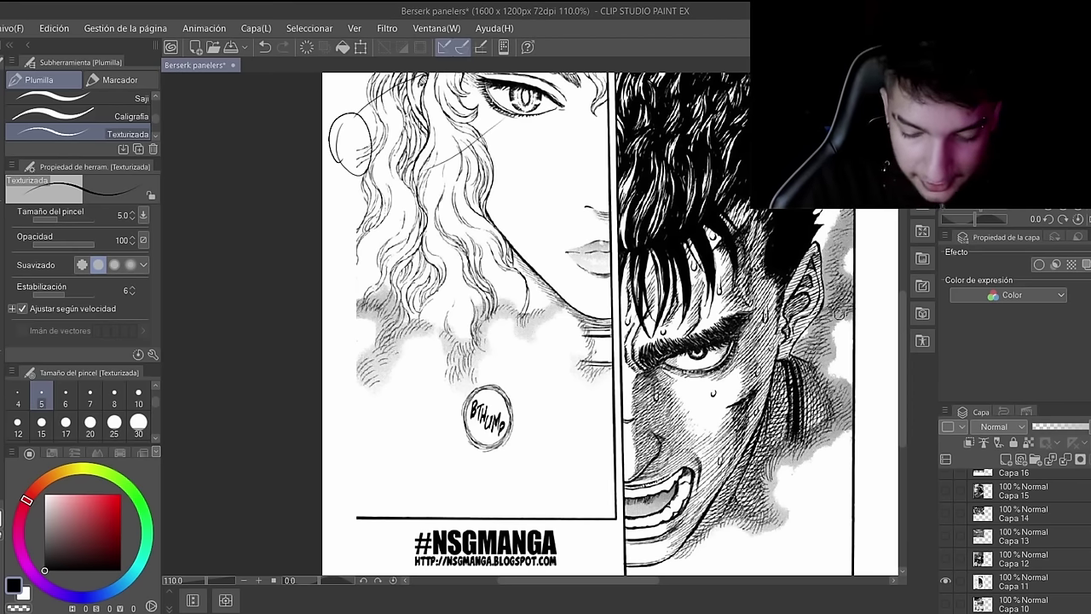
{"action": "scroll", "coordinate": [901, 329], "scroll_direction": "up", "scroll_amount": 3}
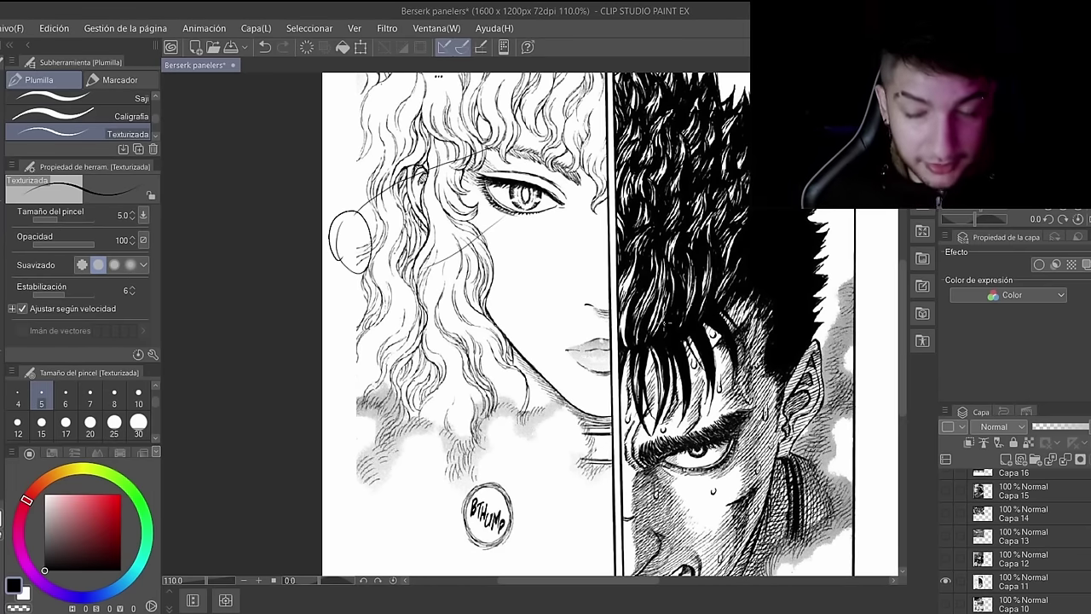
{"action": "scroll", "coordinate": [706, 247], "scroll_direction": "down", "scroll_amount": 1}
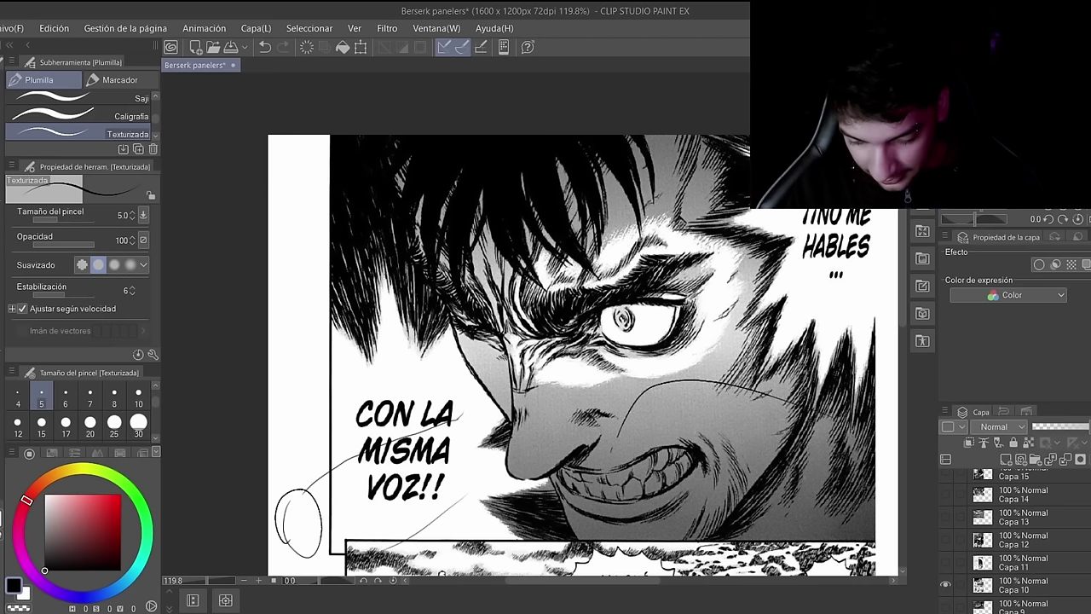
Step: On a new layer above Capa 17, draw a size 5 pen curve across the Capa 10 face's nose and cheek and short strokes over its teeth
{"action": "key", "text": "ctrl+shift+n"}
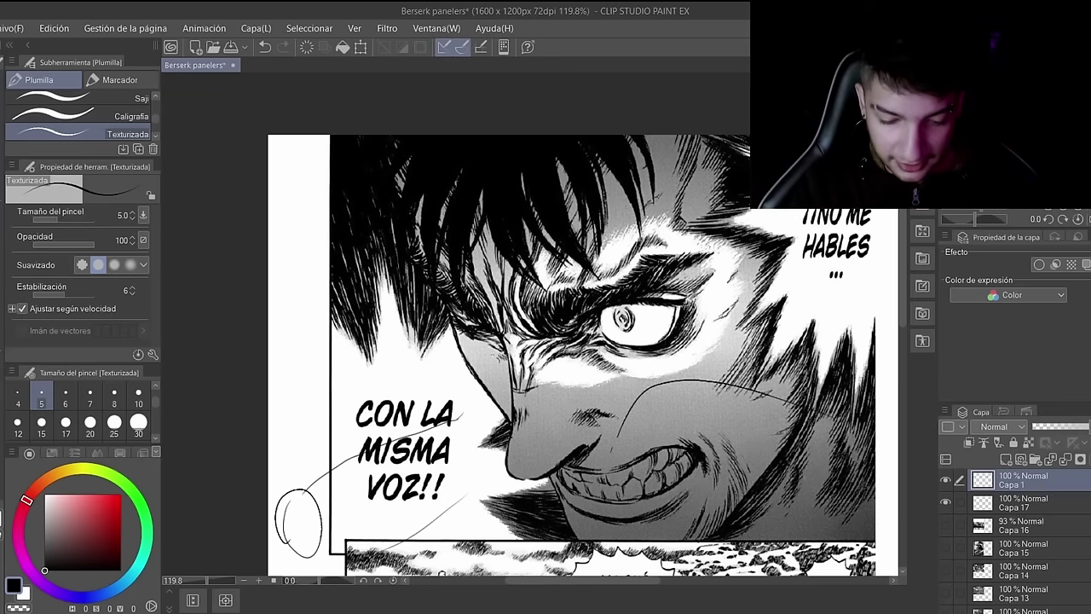
{"action": "mouse_move", "coordinate": [497, 402]}
{"action": "left_mouse_down"}
{"action": "mouse_move", "coordinate": [632, 441]}
{"action": "mouse_move", "coordinate": [819, 289]}
{"action": "left_mouse_up"}
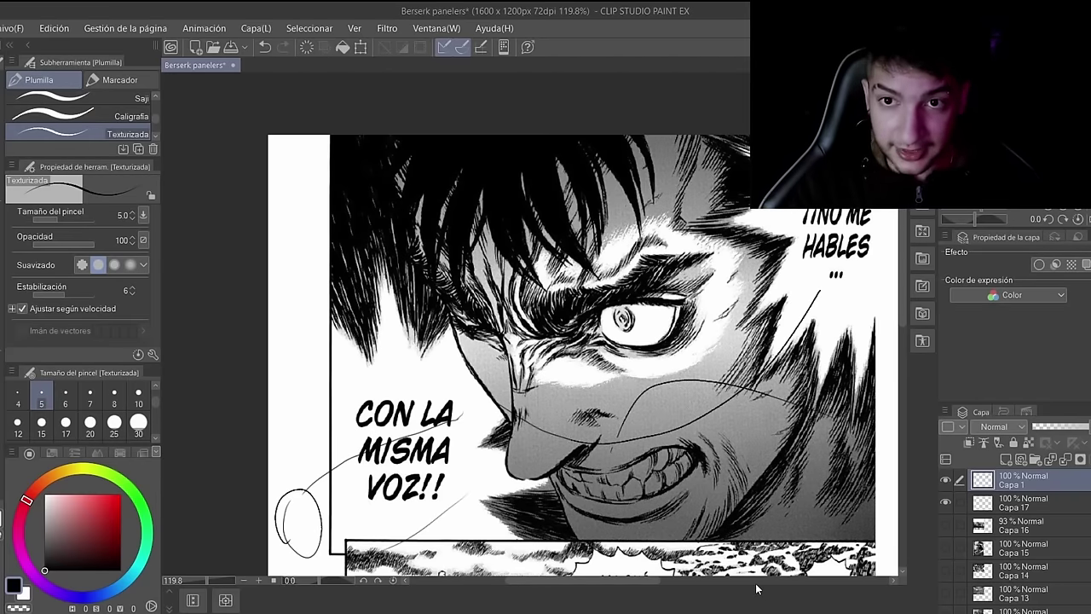
{"action": "mouse_move", "coordinate": [604, 475]}
{"action": "left_mouse_down"}
{"action": "mouse_move", "coordinate": [638, 494]}
{"action": "mouse_move", "coordinate": [621, 493]}
{"action": "left_mouse_up"}
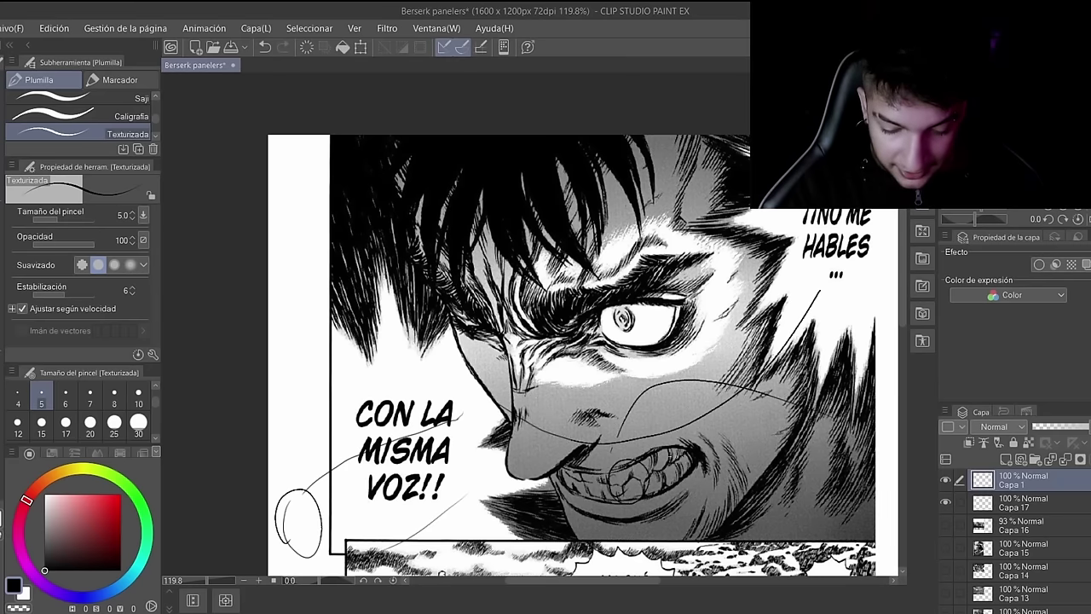
{"action": "left_click_drag", "start_coordinate": [672, 452], "coordinate": [692, 460]}
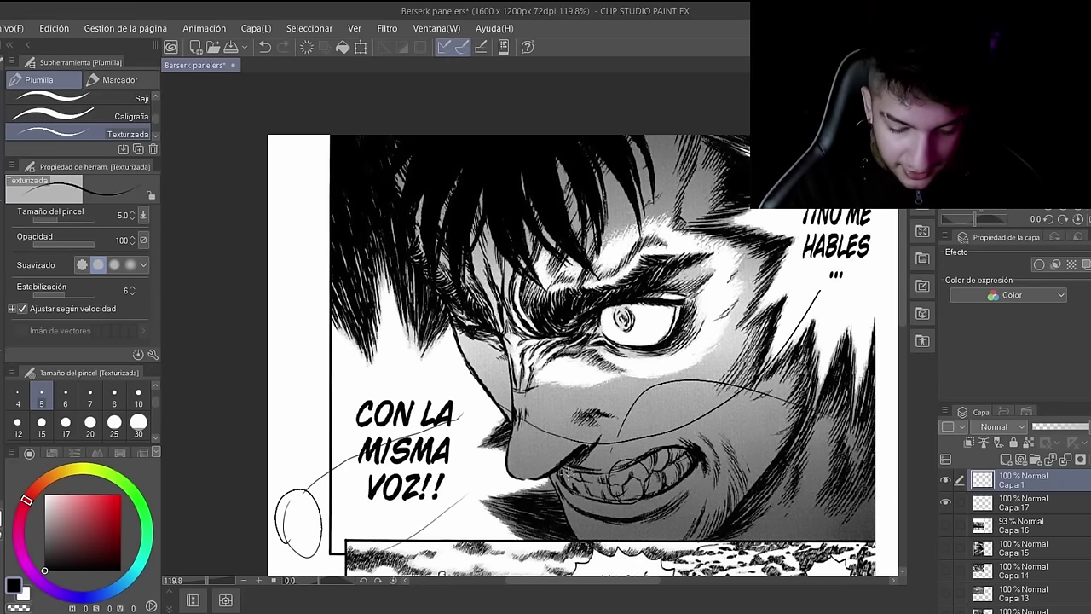
{"action": "left_click_drag", "start_coordinate": [560, 467], "coordinate": [564, 473]}
Step: Draw short pen strokes over the iris and edges of the wide-open eye in Capa 10
{"action": "left_click_drag", "start_coordinate": [617, 312], "coordinate": [622, 344]}
{"action": "mouse_move", "coordinate": [634, 303]}
{"action": "left_mouse_down"}
{"action": "mouse_move", "coordinate": [646, 342]}
{"action": "mouse_move", "coordinate": [615, 318]}
{"action": "left_mouse_up"}
{"action": "left_click_drag", "start_coordinate": [615, 320], "coordinate": [646, 341]}
{"action": "mouse_move", "coordinate": [617, 327]}
{"action": "left_mouse_down"}
{"action": "mouse_move", "coordinate": [626, 343]}
{"action": "mouse_move", "coordinate": [625, 324]}
{"action": "left_mouse_up"}
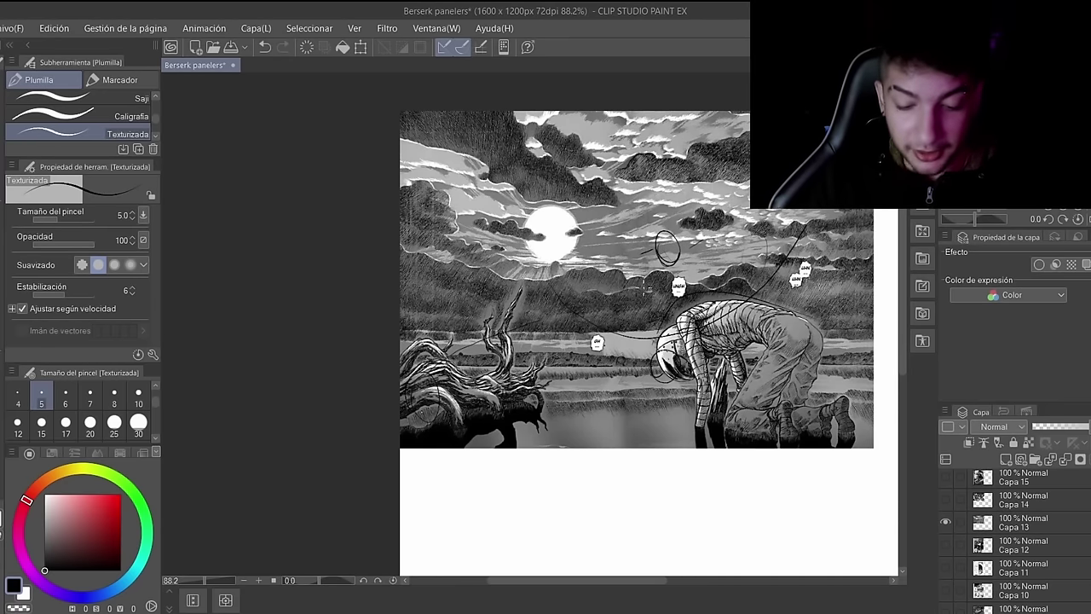
Step: Curve pen strokes around the kneeling figure and twisted roots in Capa 13, and sketch a layout of rounded shapes and two horizontal lines beside the panel
{"action": "mouse_move", "coordinate": [669, 413]}
{"action": "left_mouse_down"}
{"action": "mouse_move", "coordinate": [670, 441]}
{"action": "mouse_move", "coordinate": [709, 456]}
{"action": "mouse_move", "coordinate": [806, 447]}
{"action": "left_mouse_up"}
{"action": "left_click_drag", "start_coordinate": [426, 340], "coordinate": [465, 453]}
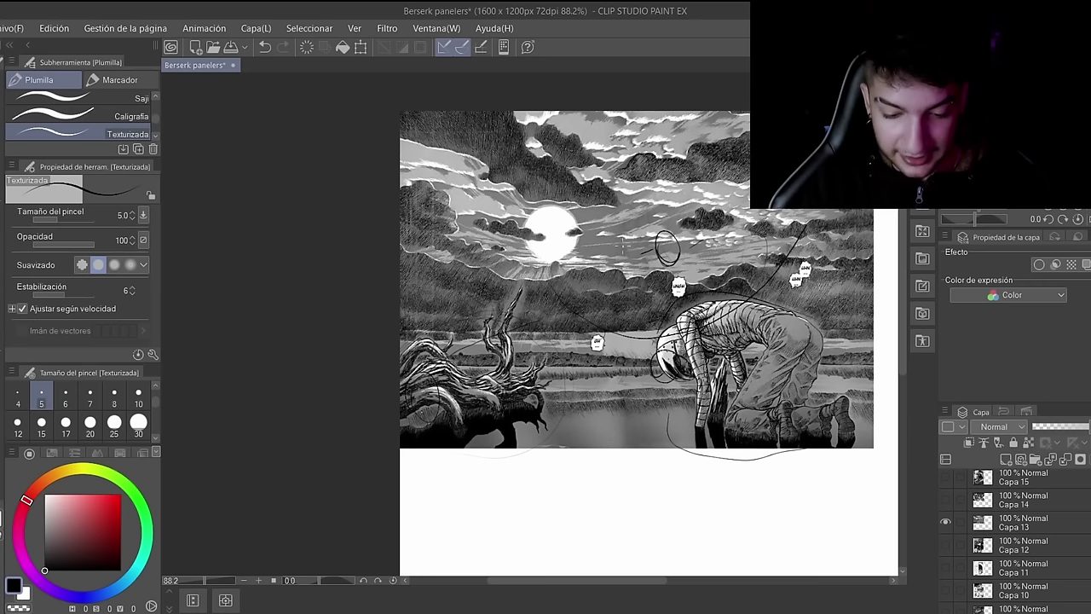
{"action": "left_click_drag", "start_coordinate": [617, 580], "coordinate": [729, 586]}
{"action": "mouse_move", "coordinate": [687, 380]}
{"action": "left_mouse_down"}
{"action": "mouse_move", "coordinate": [672, 420]}
{"action": "mouse_move", "coordinate": [678, 390]}
{"action": "mouse_move", "coordinate": [735, 462]}
{"action": "left_mouse_up"}
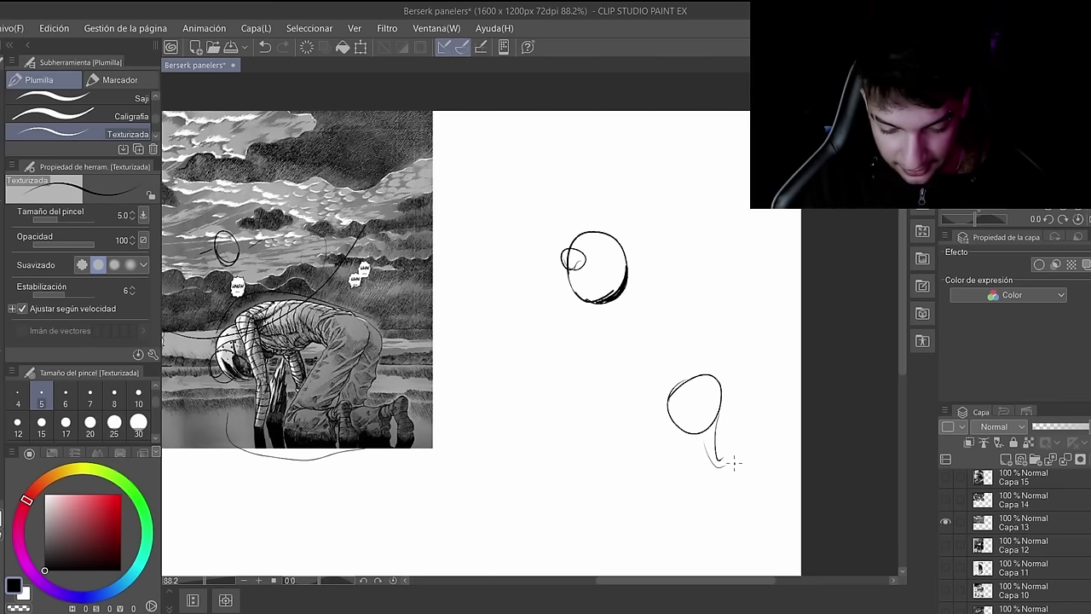
{"action": "left_click_drag", "start_coordinate": [559, 417], "coordinate": [673, 431]}
{"action": "left_click_drag", "start_coordinate": [567, 363], "coordinate": [682, 364]}
{"action": "left_click_drag", "start_coordinate": [588, 435], "coordinate": [596, 459]}
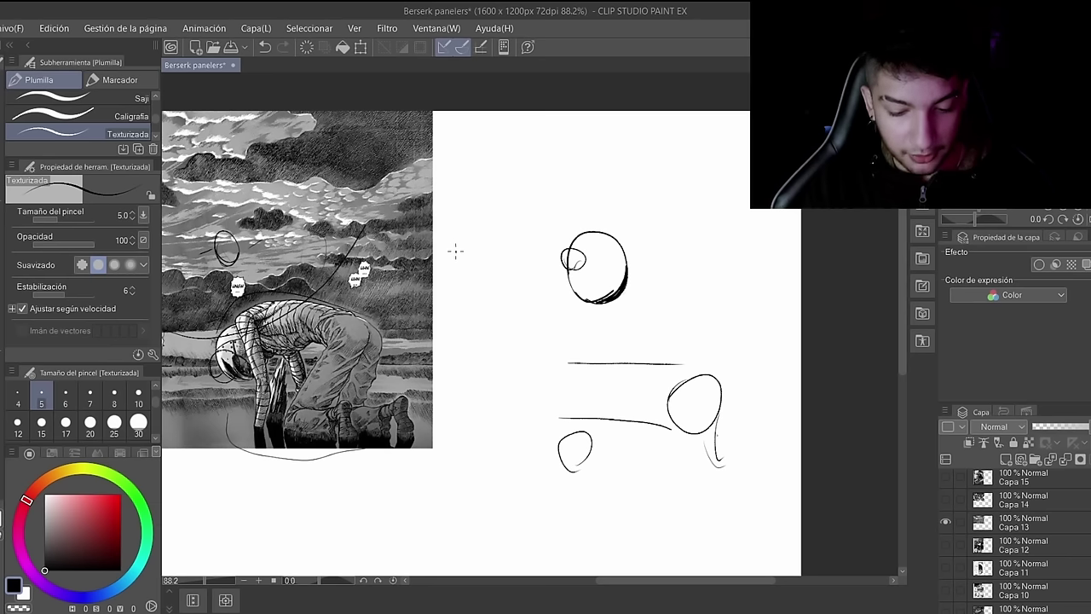
{"action": "mouse_move", "coordinate": [678, 396]}
{"action": "left_mouse_down"}
{"action": "mouse_move", "coordinate": [691, 463]}
{"action": "mouse_move", "coordinate": [730, 386]}
{"action": "mouse_move", "coordinate": [666, 378]}
{"action": "mouse_move", "coordinate": [708, 467]}
{"action": "left_mouse_up"}
{"action": "mouse_move", "coordinate": [549, 512]}
{"action": "left_mouse_down"}
{"action": "mouse_move", "coordinate": [528, 411]}
{"action": "mouse_move", "coordinate": [535, 511]}
{"action": "left_mouse_up"}
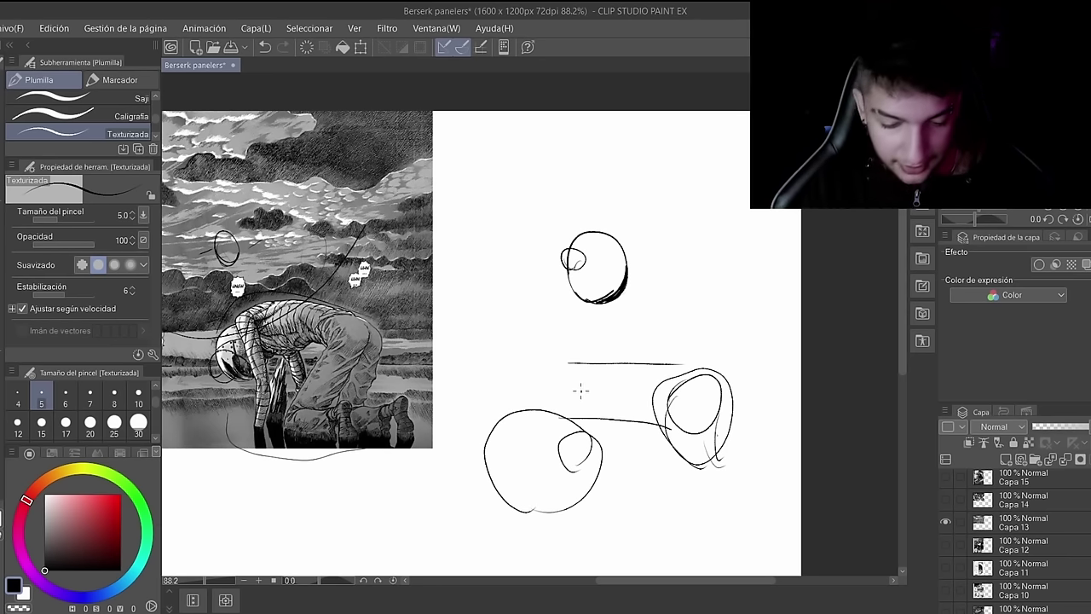
{"action": "mouse_move", "coordinate": [612, 389]}
{"action": "left_mouse_down"}
{"action": "mouse_move", "coordinate": [610, 380]}
{"action": "mouse_move", "coordinate": [609, 392]}
{"action": "left_mouse_up"}
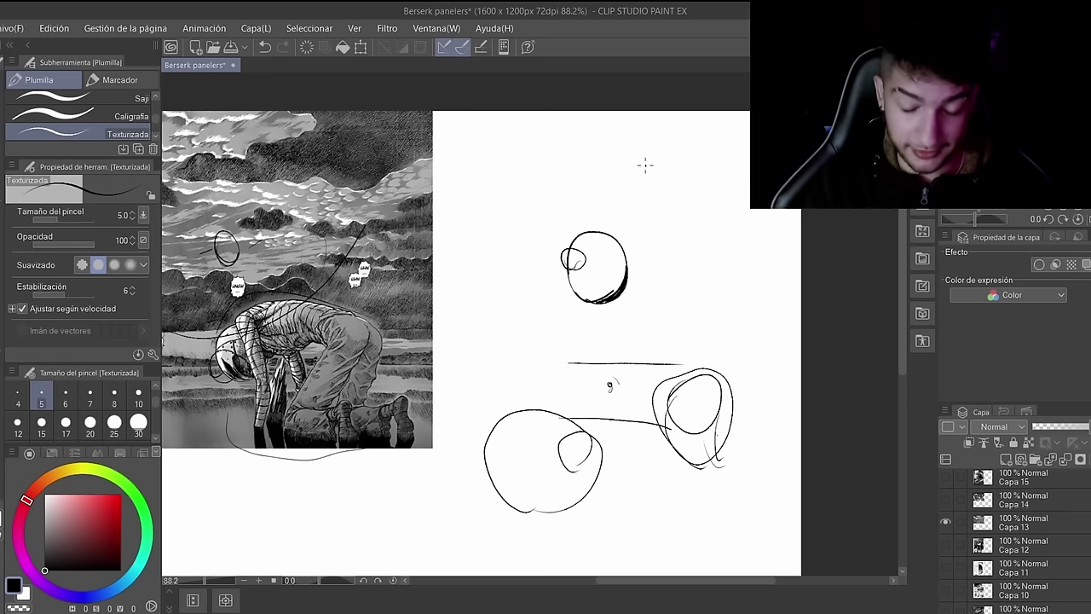
Step: Above the rounded sketches, draw two sets of lines fanning down from a point, each with a circle inside, and a baseline under the smaller set
{"action": "mouse_move", "coordinate": [633, 140]}
{"action": "left_mouse_down"}
{"action": "mouse_move", "coordinate": [714, 221]}
{"action": "mouse_move", "coordinate": [595, 189]}
{"action": "mouse_move", "coordinate": [564, 231]}
{"action": "mouse_move", "coordinate": [640, 243]}
{"action": "mouse_move", "coordinate": [672, 225]}
{"action": "left_mouse_up"}
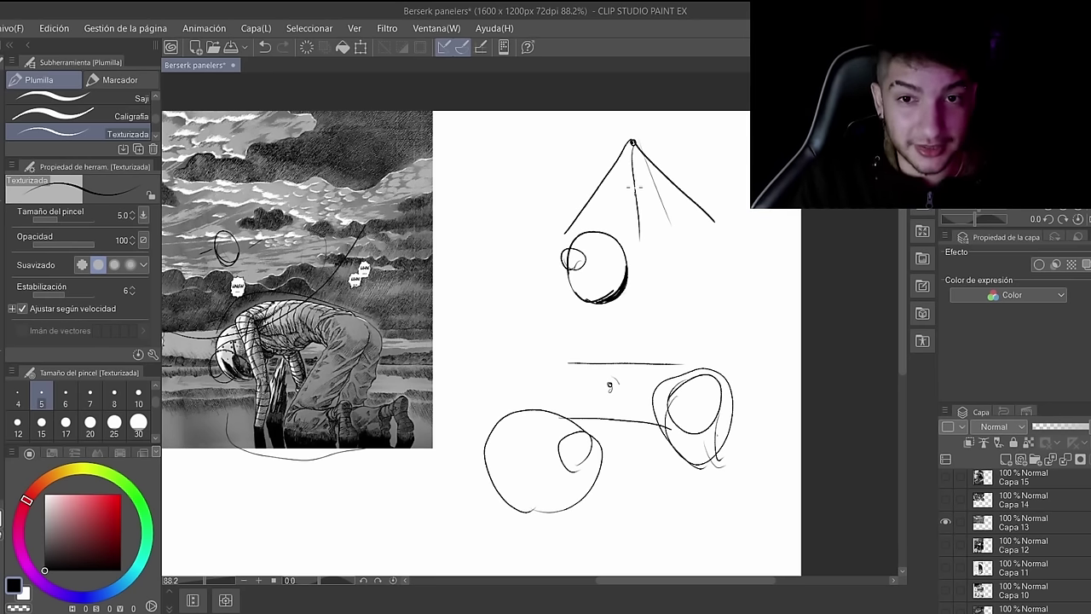
{"action": "mouse_move", "coordinate": [652, 204]}
{"action": "left_mouse_down"}
{"action": "mouse_move", "coordinate": [680, 239]}
{"action": "mouse_move", "coordinate": [654, 203]}
{"action": "left_mouse_up"}
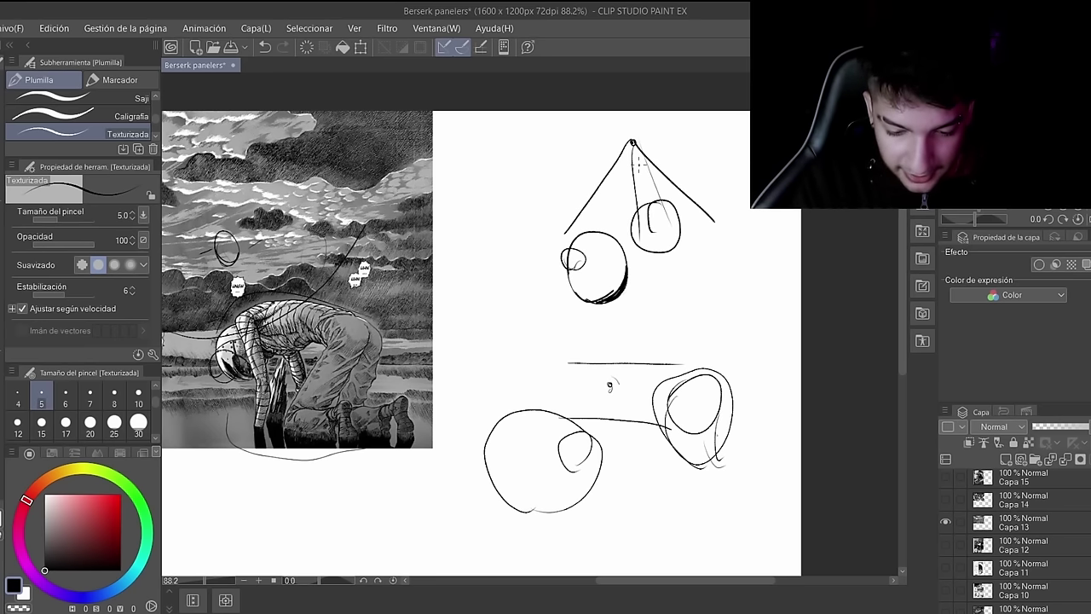
{"action": "mouse_move", "coordinate": [537, 135]}
{"action": "left_mouse_down"}
{"action": "mouse_move", "coordinate": [576, 186]}
{"action": "mouse_move", "coordinate": [546, 166]}
{"action": "mouse_move", "coordinate": [565, 204]}
{"action": "mouse_move", "coordinate": [495, 180]}
{"action": "mouse_move", "coordinate": [588, 203]}
{"action": "left_mouse_up"}
{"action": "mouse_move", "coordinate": [540, 169]}
{"action": "left_mouse_down"}
{"action": "mouse_move", "coordinate": [522, 189]}
{"action": "mouse_move", "coordinate": [537, 207]}
{"action": "left_mouse_up"}
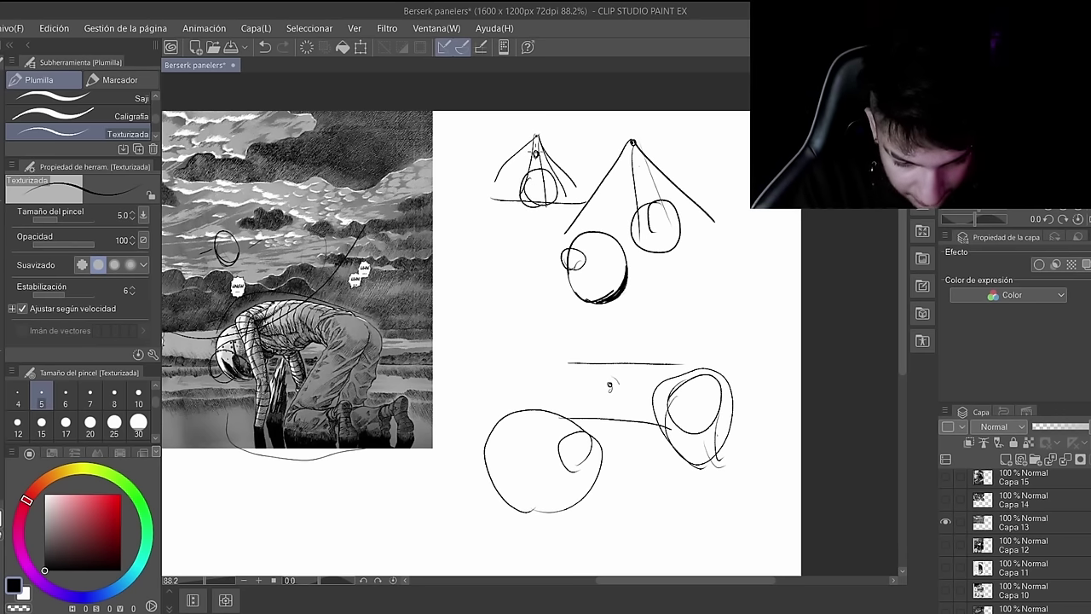
{"action": "key", "text": "ctrl+plus"}
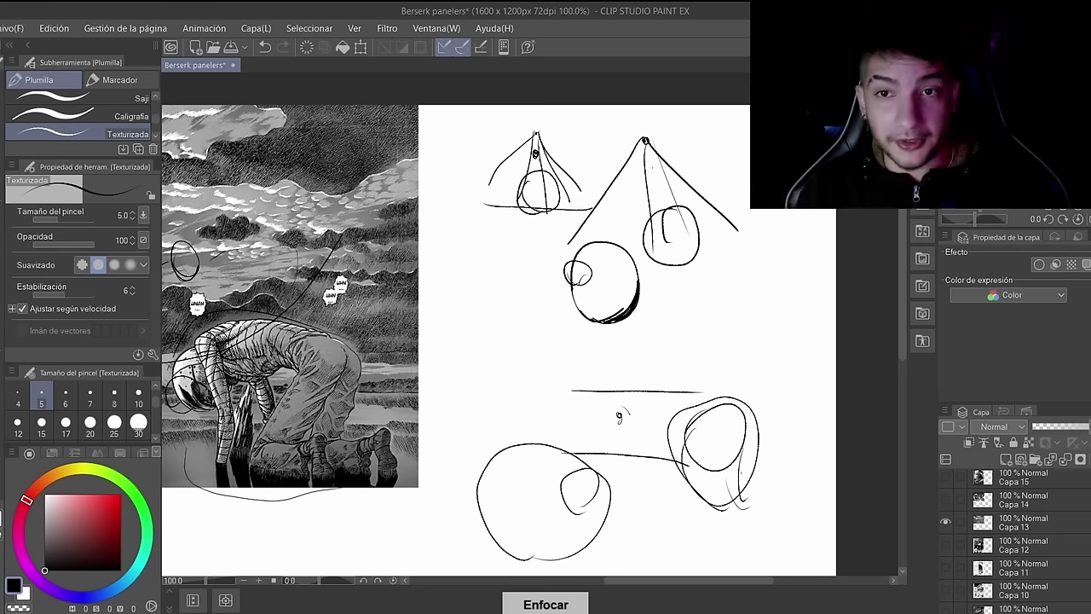